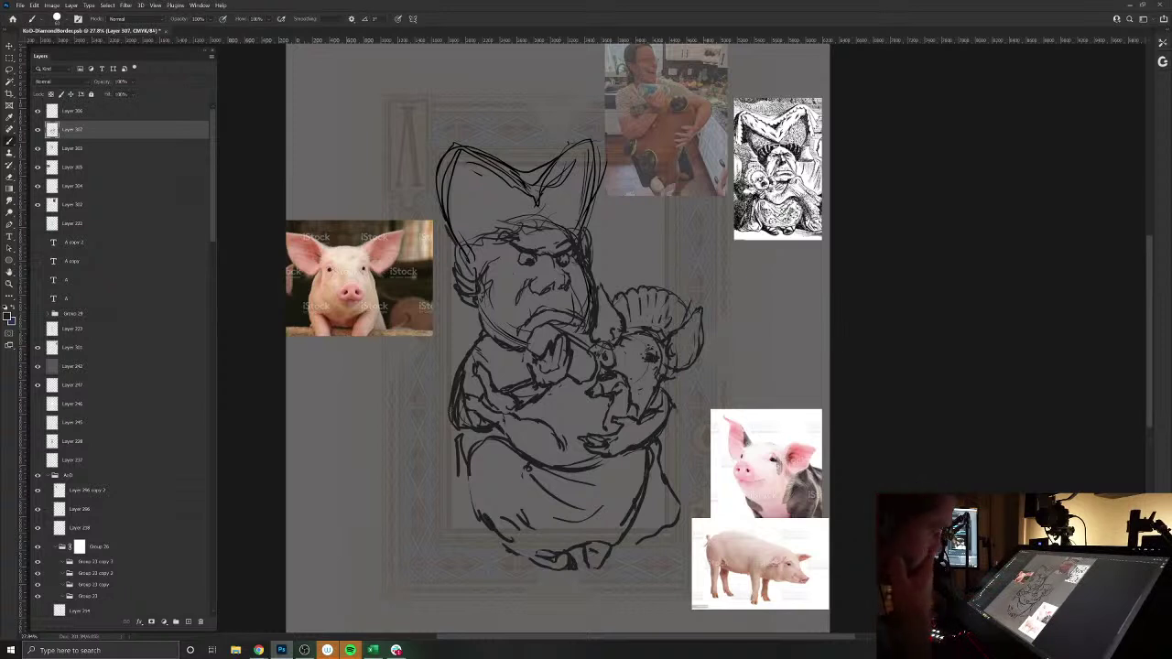
- Sketch draped fold lines along both sides of the figure's skirt, closing the cloth's outline down to the hem
left_click_drag(659, 486, 648, 529)
mouse_move(466, 456)
left_mouse_down()
mouse_move(448, 529)
mouse_move(462, 440)
mouse_move(444, 522)
mouse_move(460, 526)
left_mouse_up()
left_click_drag(454, 458, 443, 500)
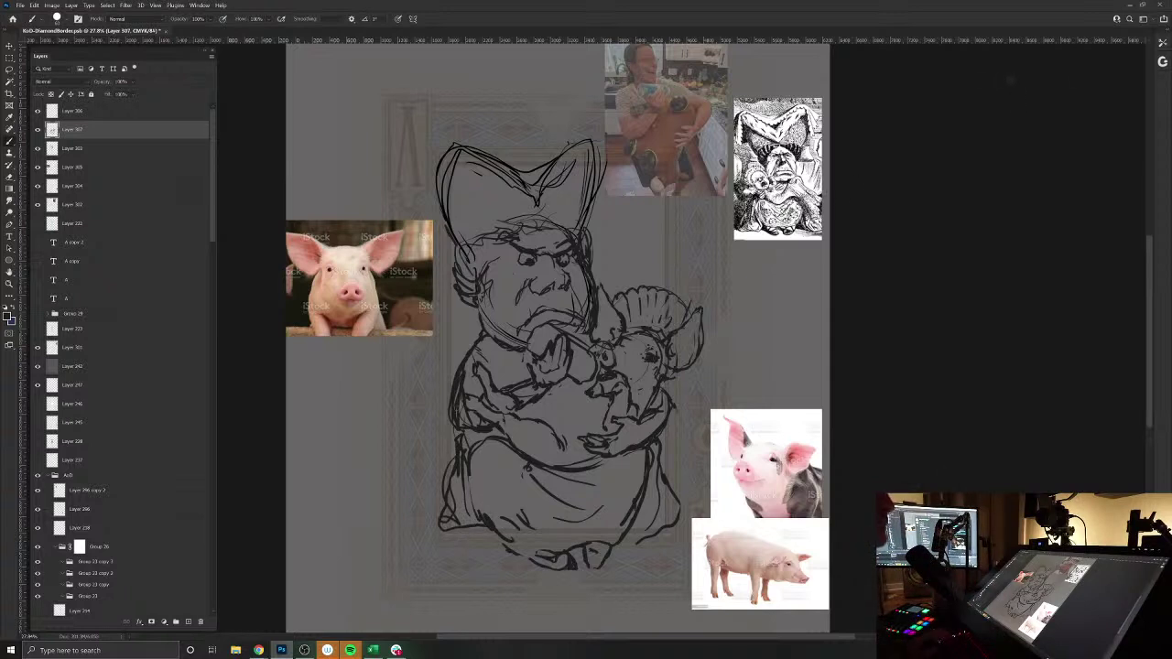
- Save the document as a separate large-format PSB file named Alice-QoD-Dutchess in the CourtCards folder
left_click(18, 6)
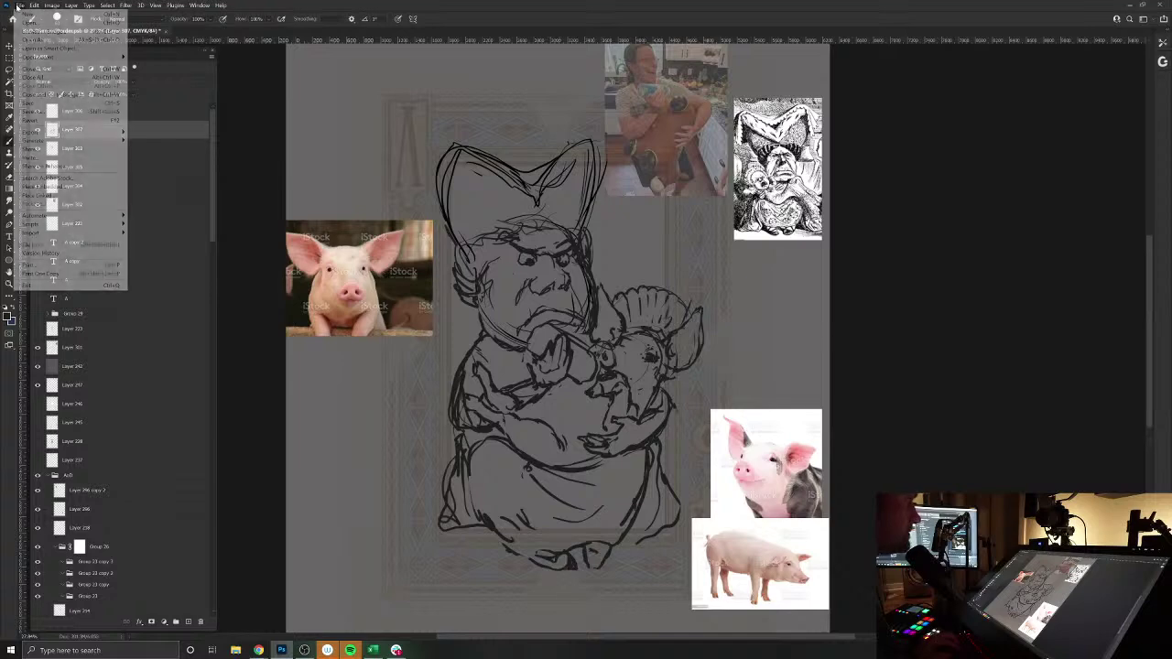
left_click(40, 111)
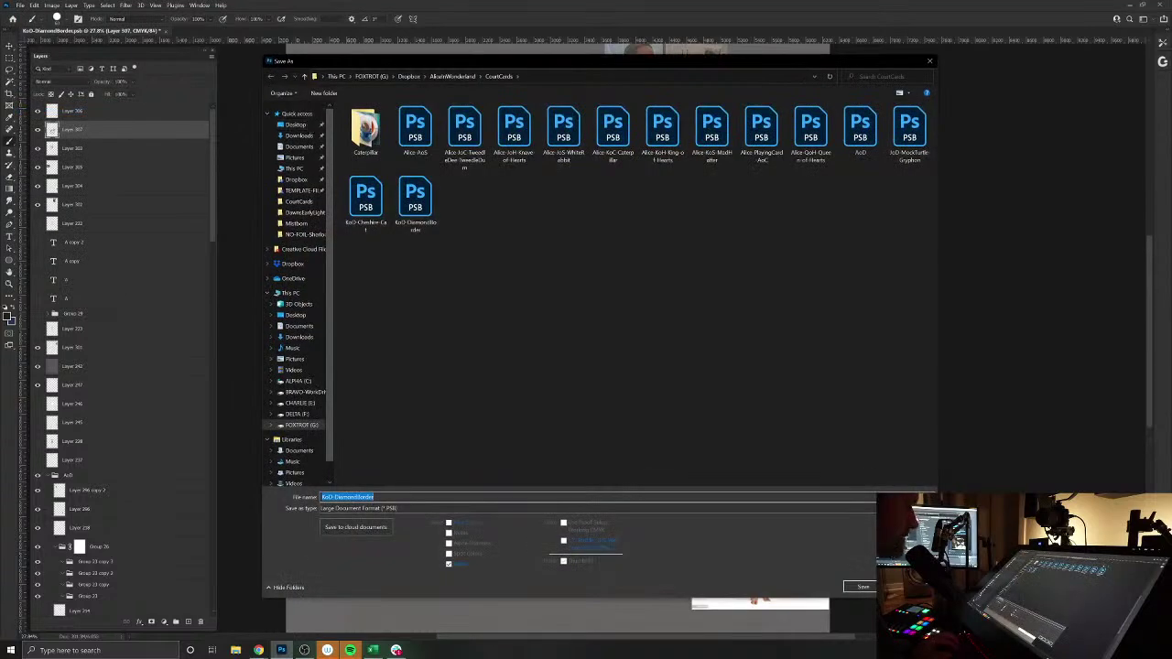
left_click_drag(321, 497, 333, 497)
type("QoD")
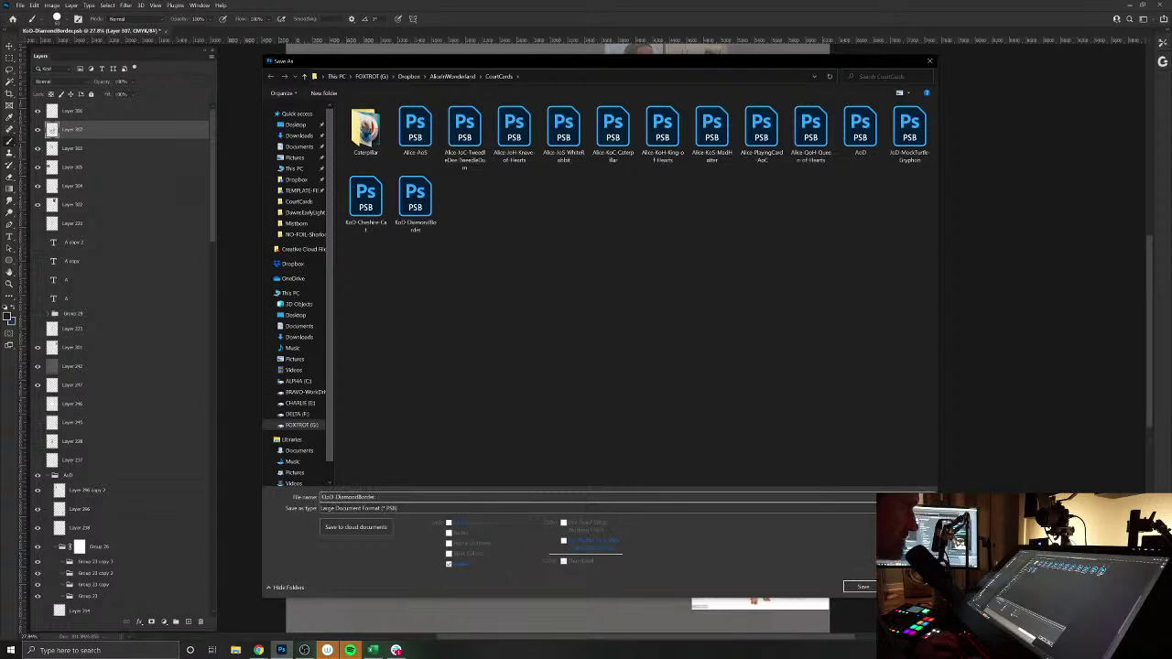
type("-")
key("BackSpace")
type("Alice-")
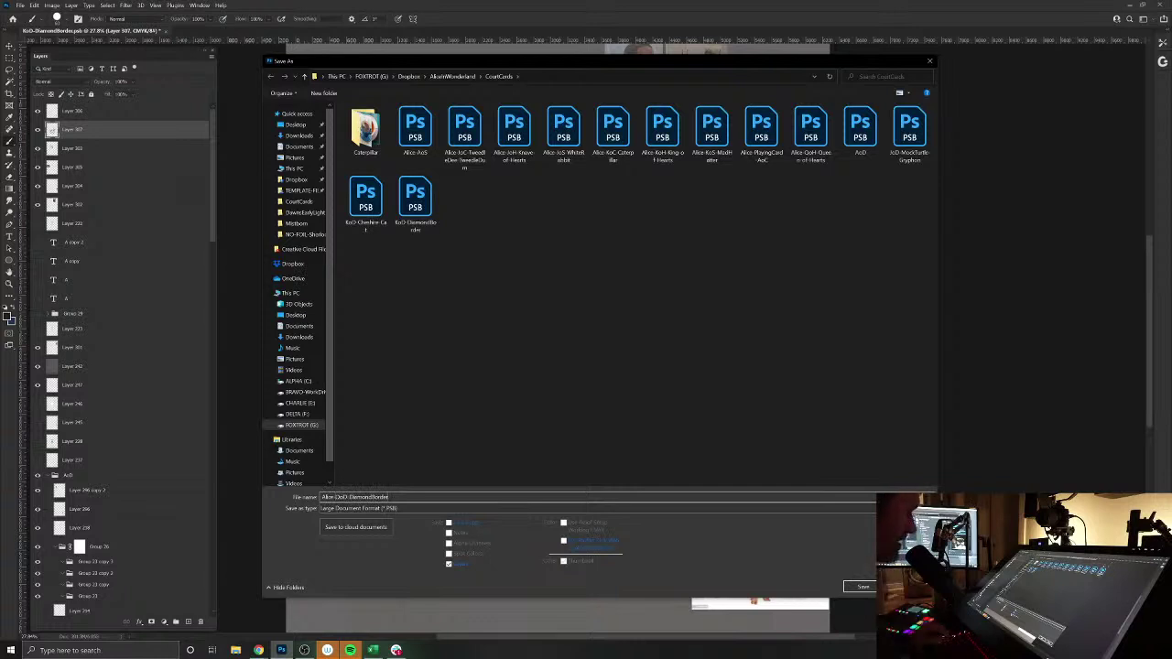
key("End")
key("BackSpace")
key("BackSpace")
key("BackSpace")
key("BackSpace")
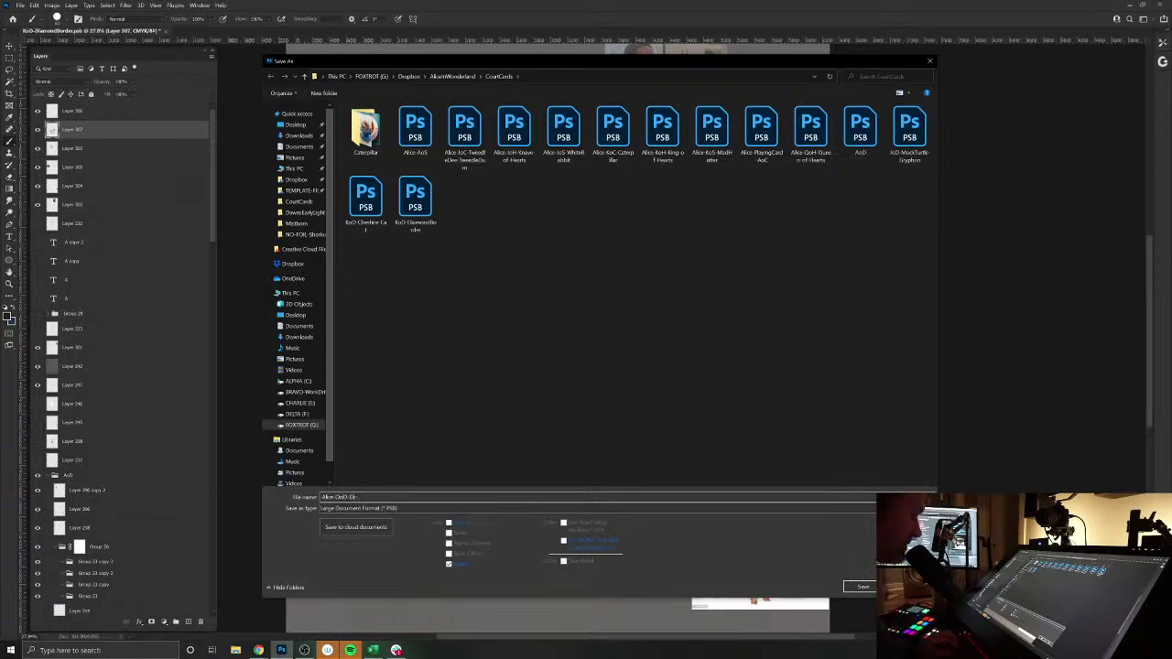
type("utchess")
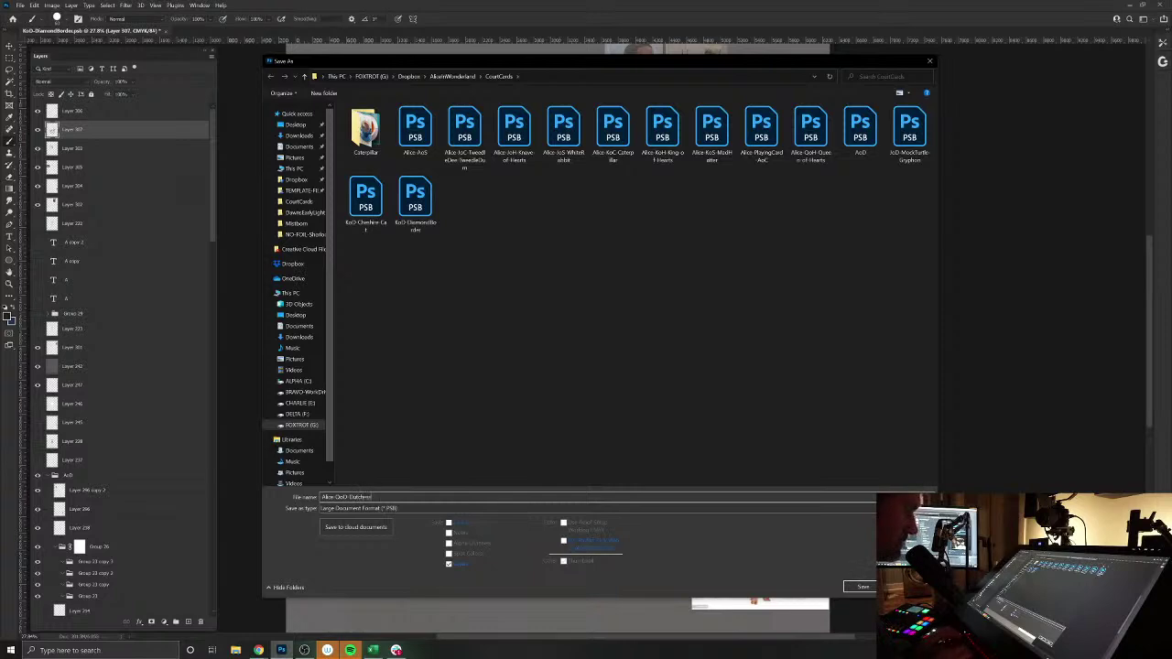
key("Return")
key("Return")
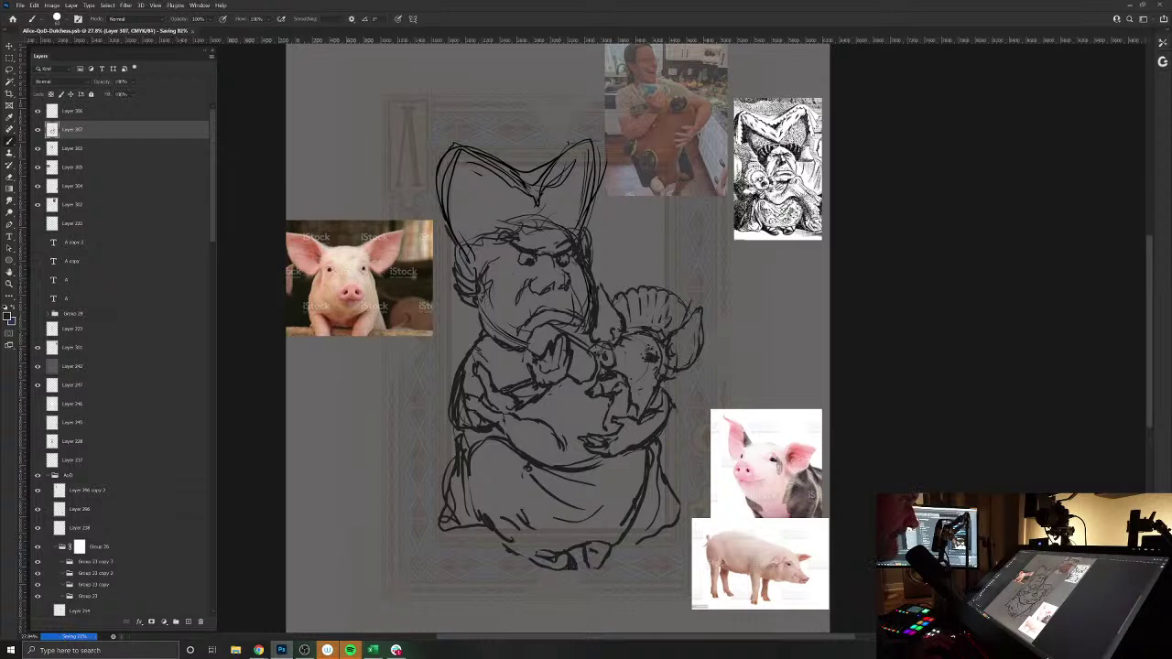
- Move the front-facing pig photo and the engraving lower beside the sketch, and delete the photo of the man
key("v")
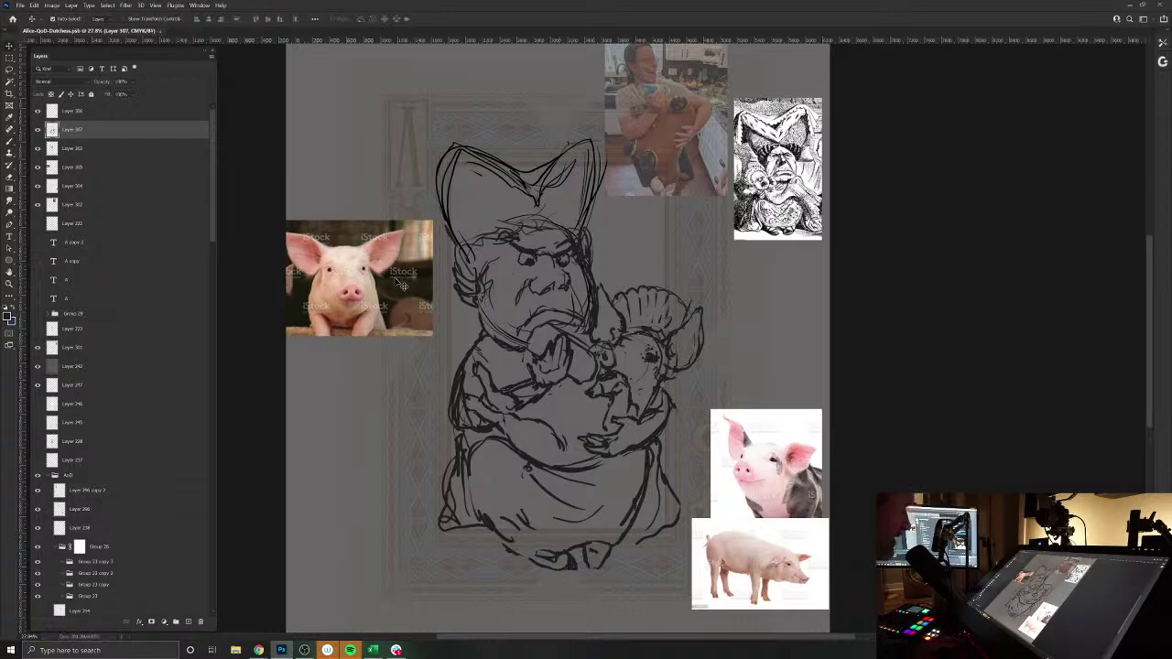
left_click_drag(392, 281, 386, 499)
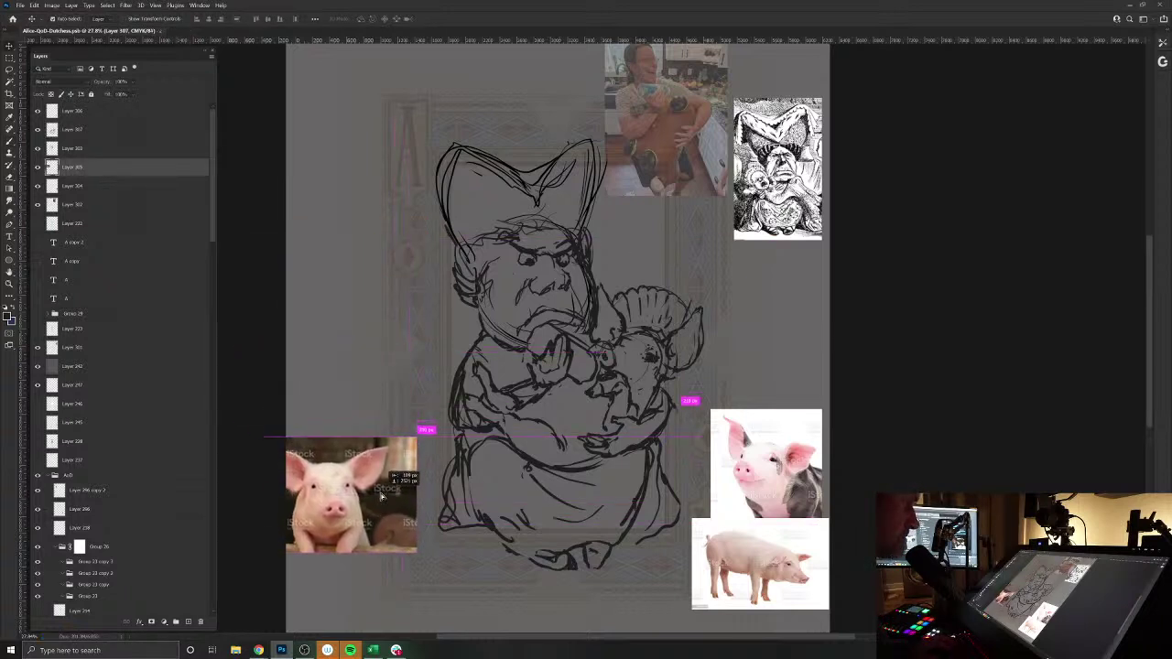
left_click_drag(798, 176, 794, 328)
left_click_drag(723, 145, 820, 157)
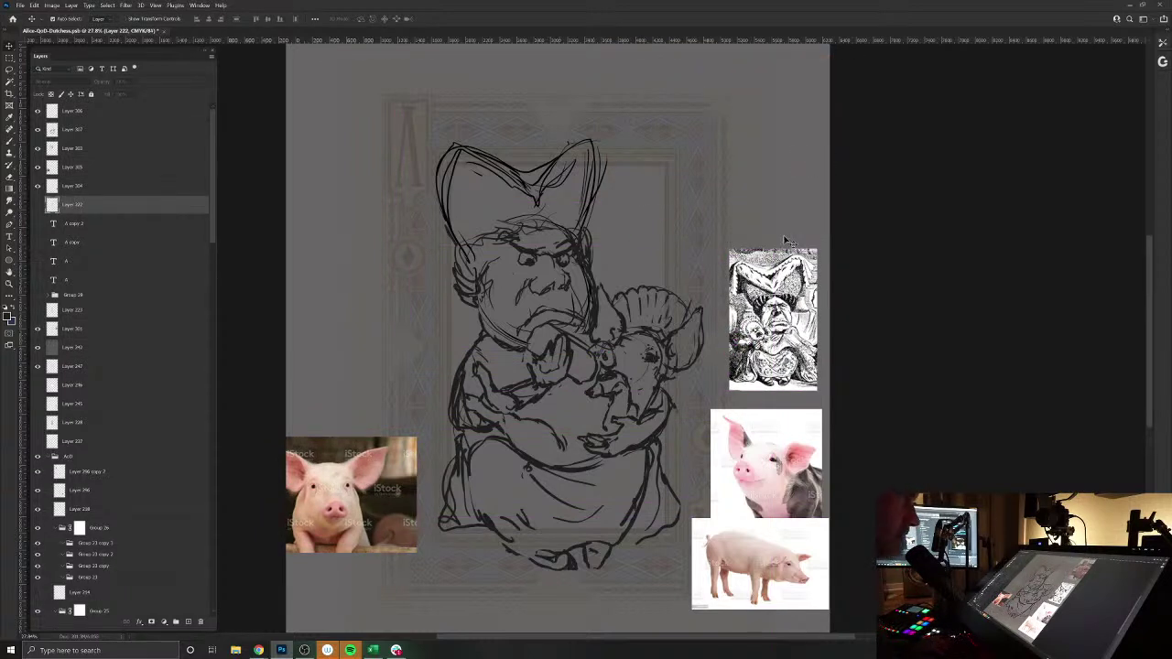
mouse_move(780, 300)
left_mouse_down()
mouse_move(774, 292)
mouse_move(774, 309)
left_mouse_up()
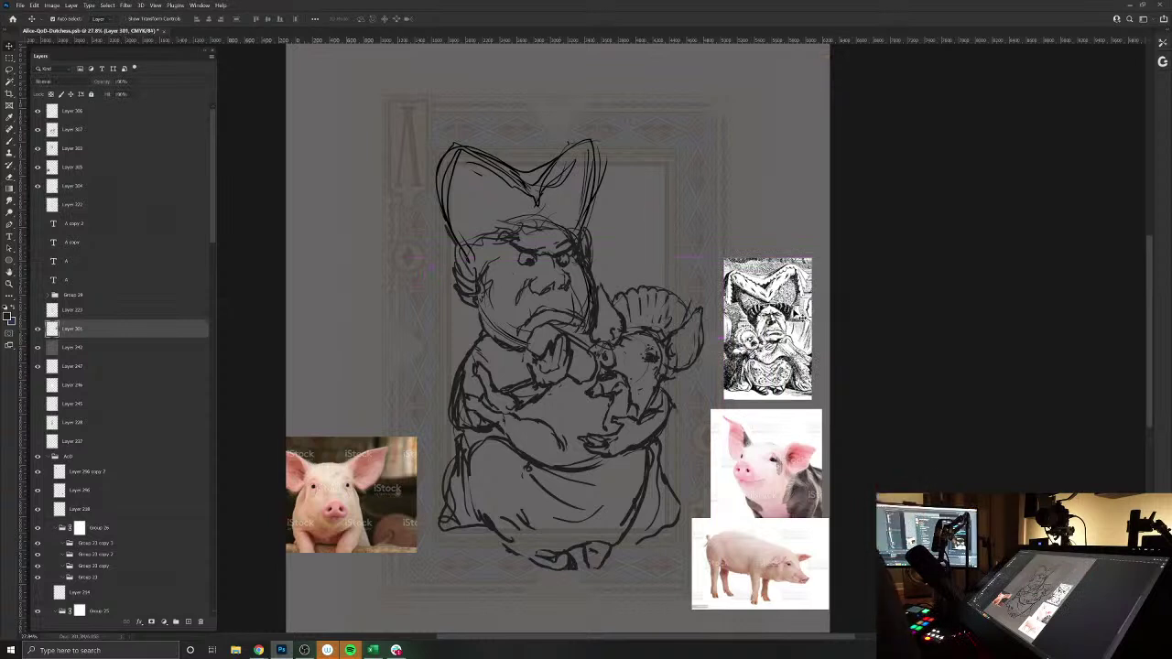
- Merge the sketch layers and scale the whole figure down, placing it within the card's inner frame
left_click(539, 337)
key("ctrl+e")
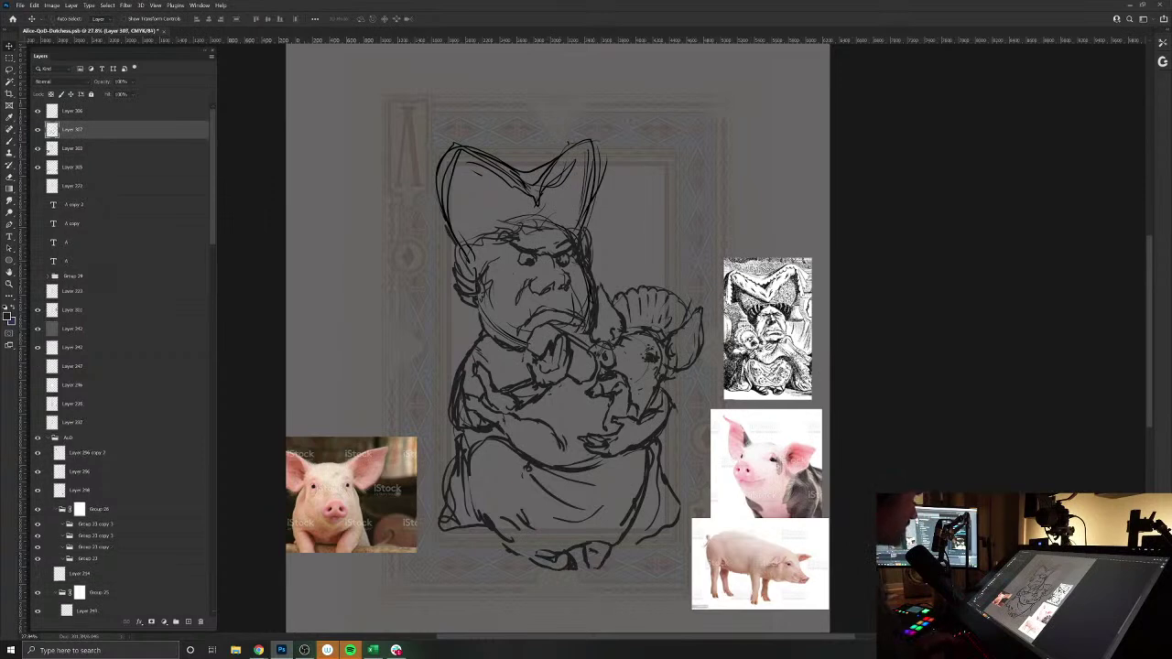
key("ctrl+t")
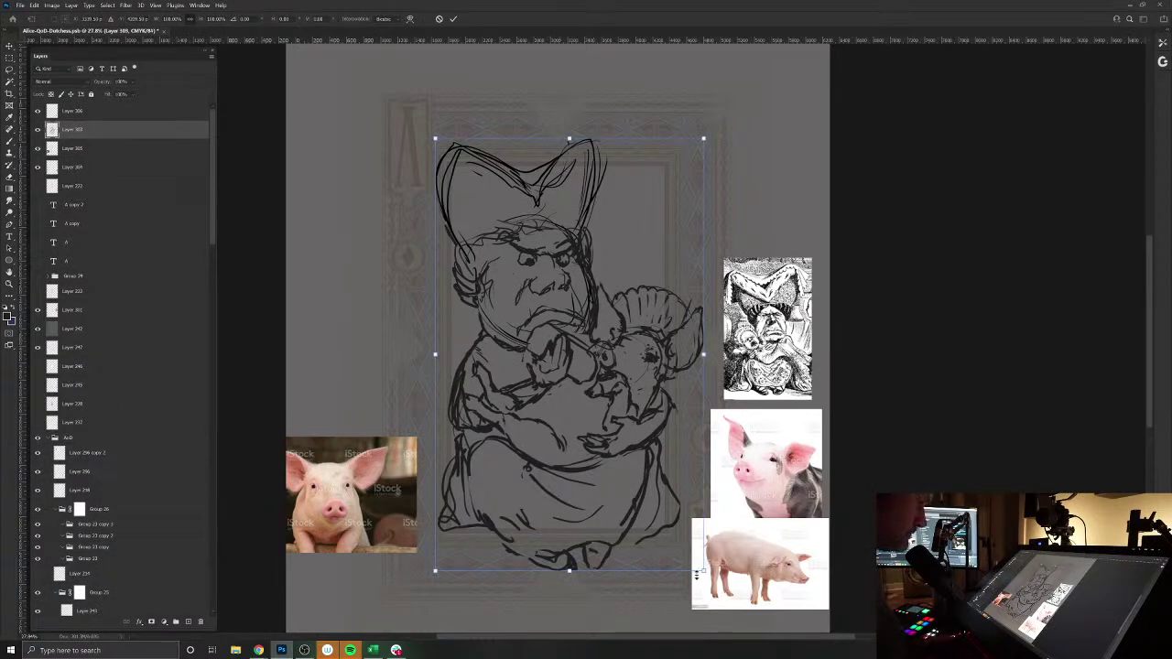
mouse_move(696, 575)
left_mouse_down()
mouse_move(705, 563)
mouse_move(694, 554)
left_mouse_up()
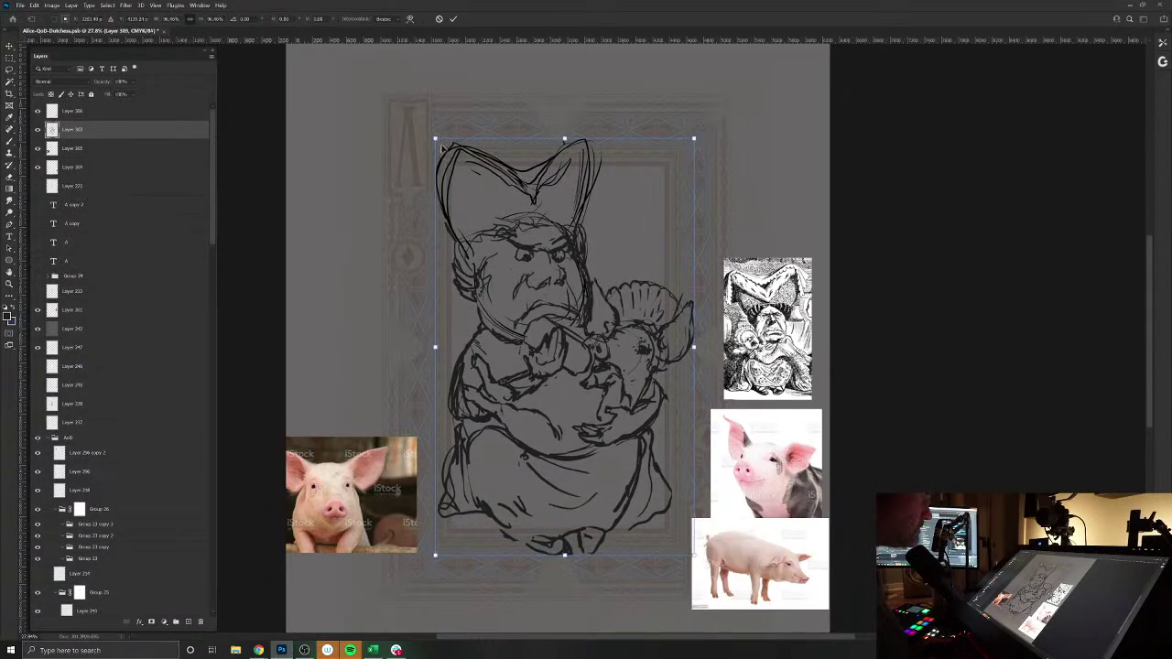
mouse_move(442, 148)
left_mouse_down()
mouse_move(438, 137)
mouse_move(455, 172)
left_mouse_up()
left_click_drag(529, 438, 519, 451)
key("Return")
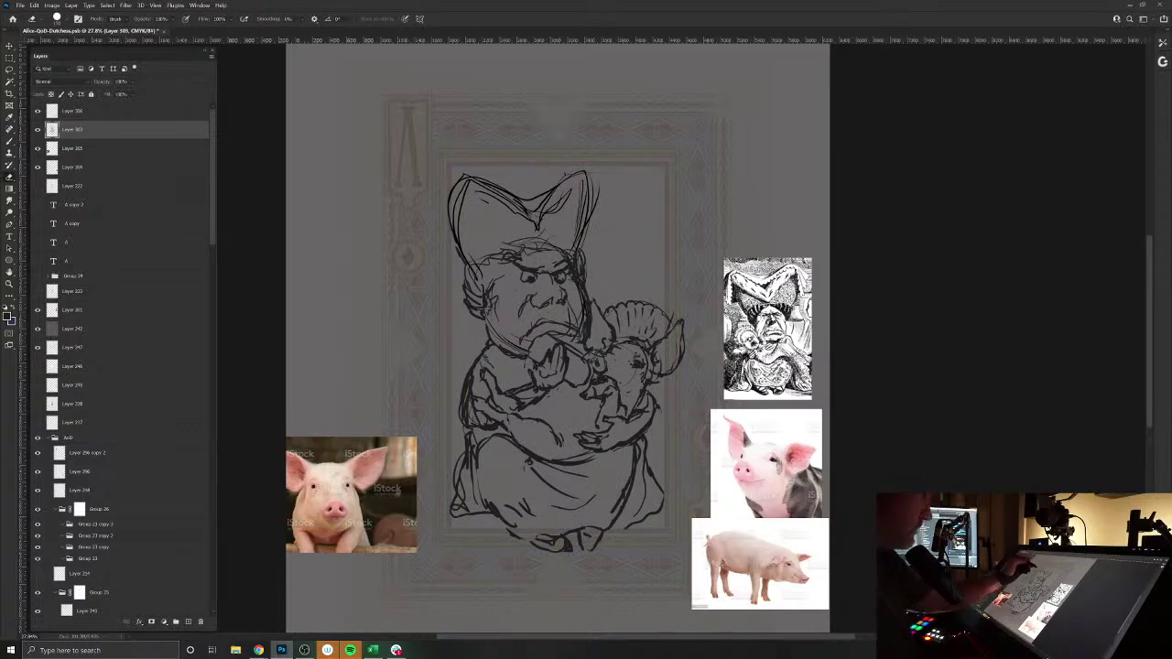
- Cut the horned headdress onto its own layer, then enlarge it and place it higher above the head
key("l")
mouse_move(446, 203)
left_mouse_down()
mouse_move(528, 154)
mouse_move(623, 218)
mouse_move(590, 268)
mouse_move(545, 240)
mouse_move(459, 281)
mouse_move(440, 175)
left_mouse_up()
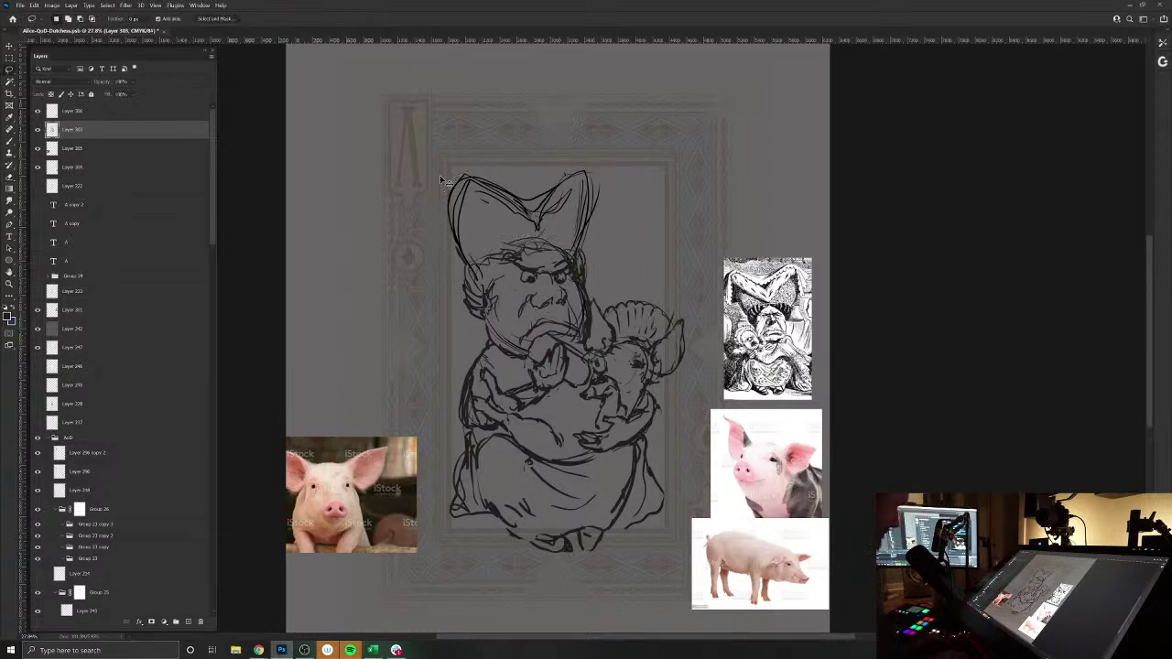
key("ctrl+x")
key("ctrl+v")
key("ctrl+t")
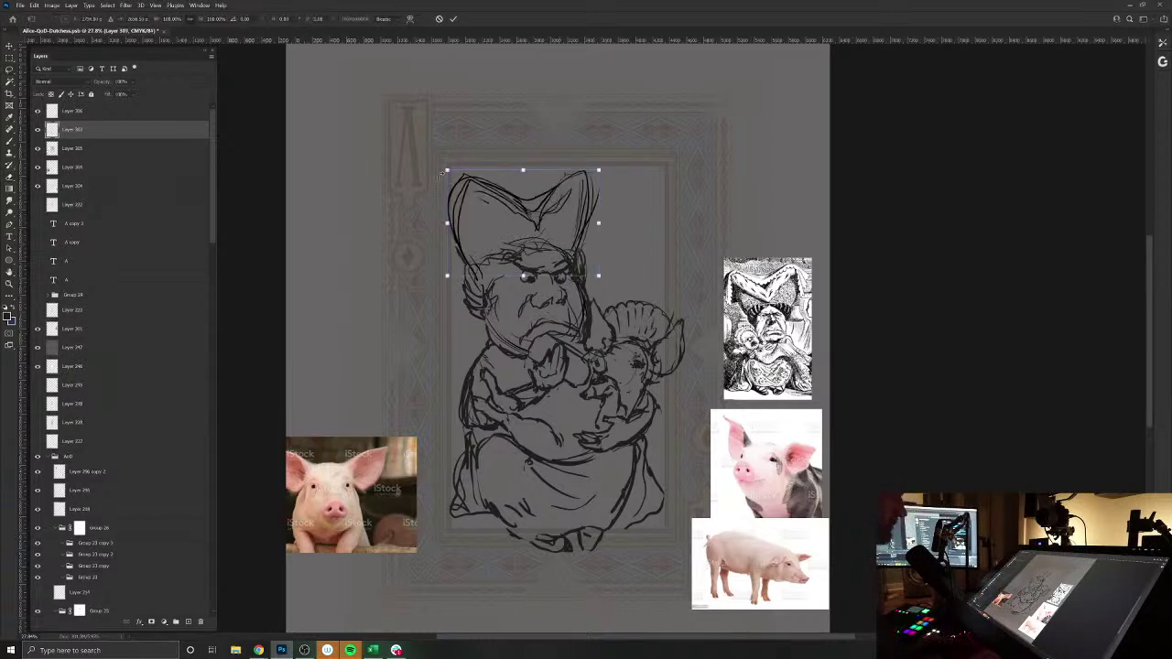
left_click_drag(599, 168, 636, 144)
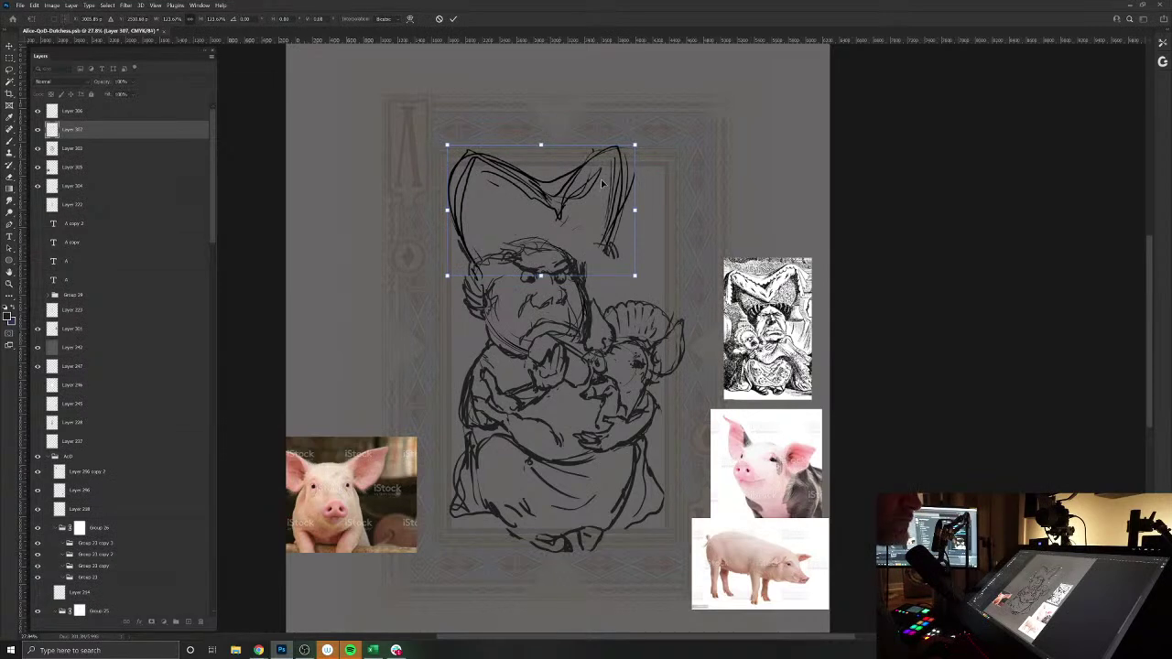
left_click_drag(602, 183, 581, 165)
key("Return")
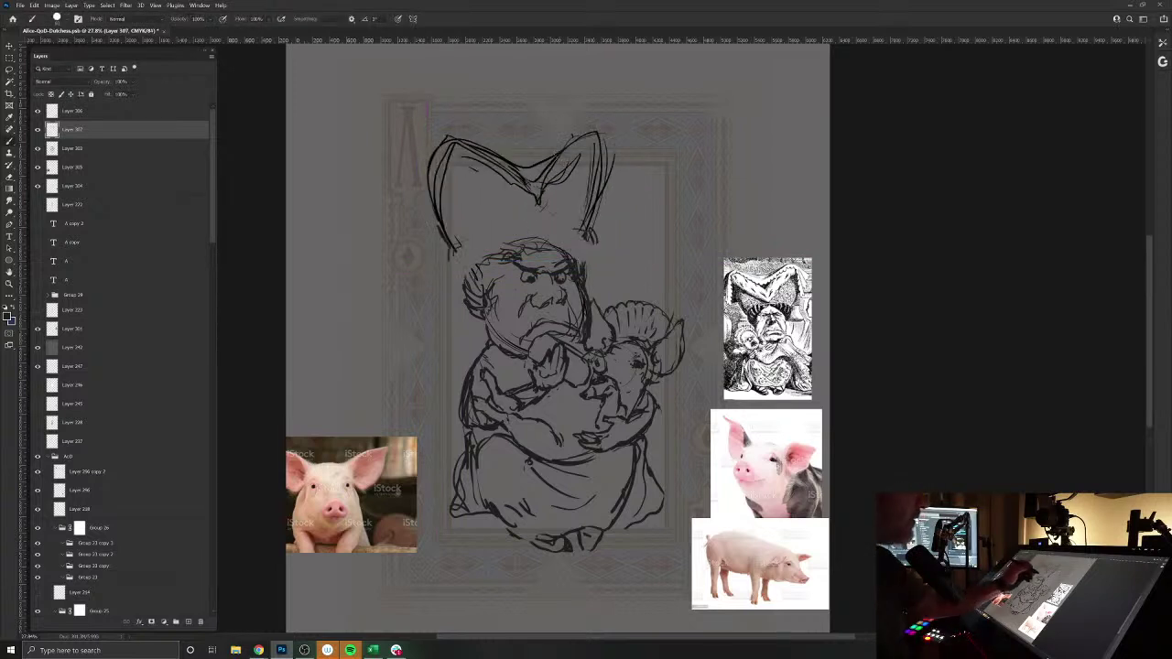
- Draw hair rolls at both sides of the head and hanging veil ends from both points of the headdress
left_click_drag(586, 243, 584, 278)
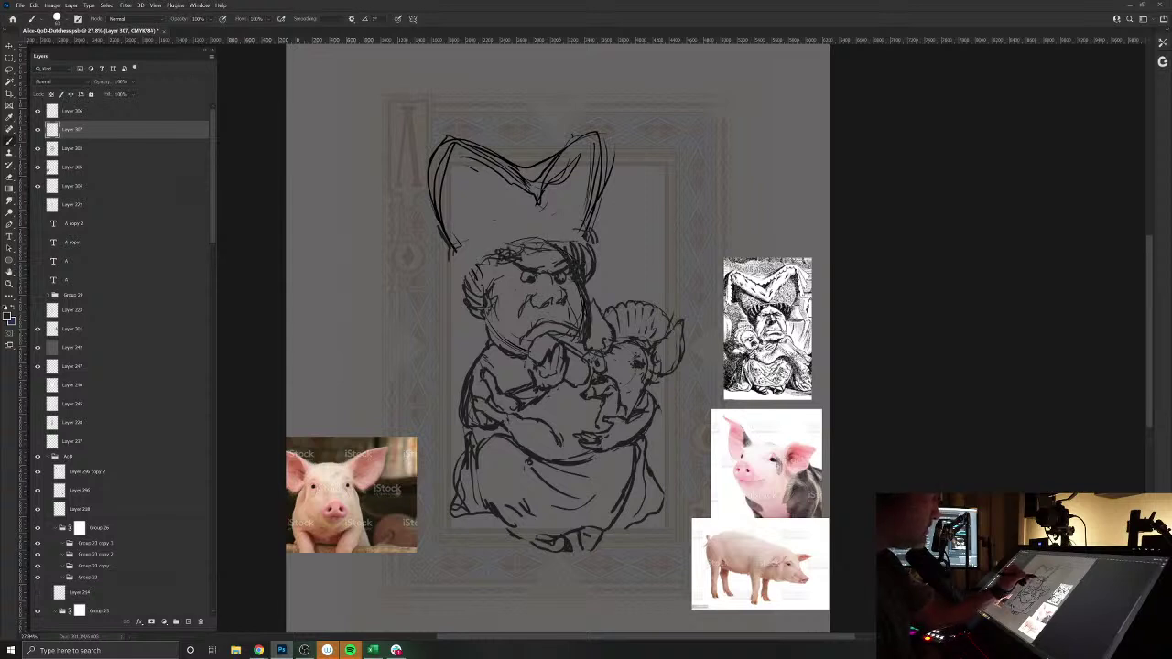
mouse_move(494, 251)
left_mouse_down()
mouse_move(472, 293)
mouse_move(450, 298)
left_mouse_up()
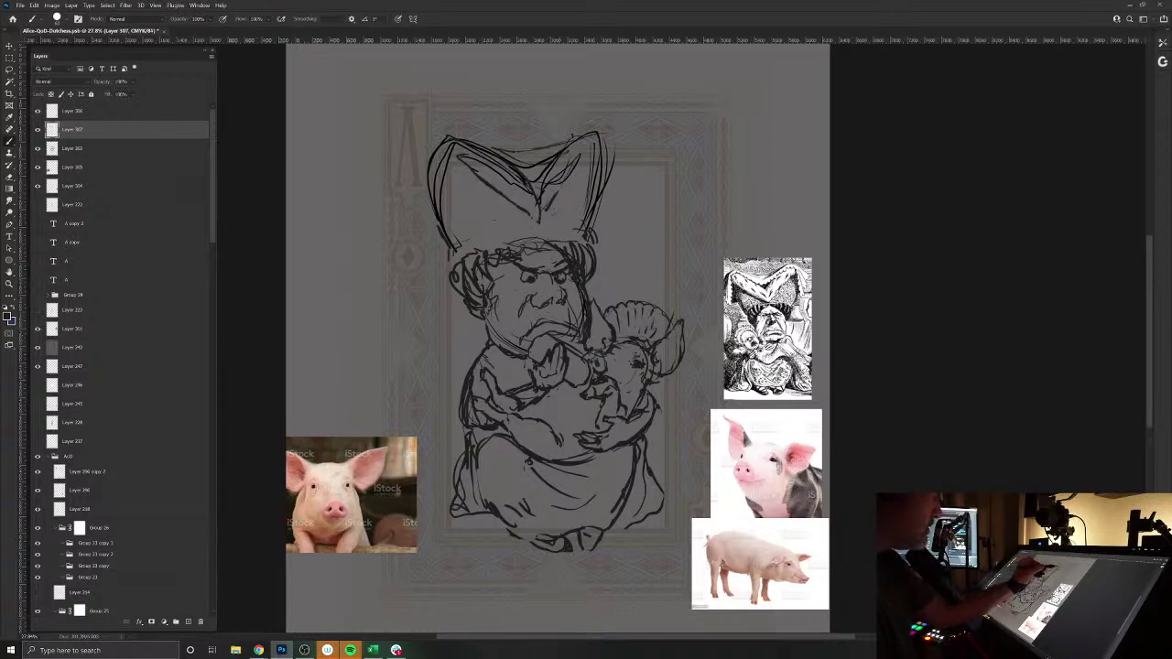
mouse_move(497, 148)
left_mouse_down()
mouse_move(577, 137)
mouse_move(632, 211)
left_mouse_up()
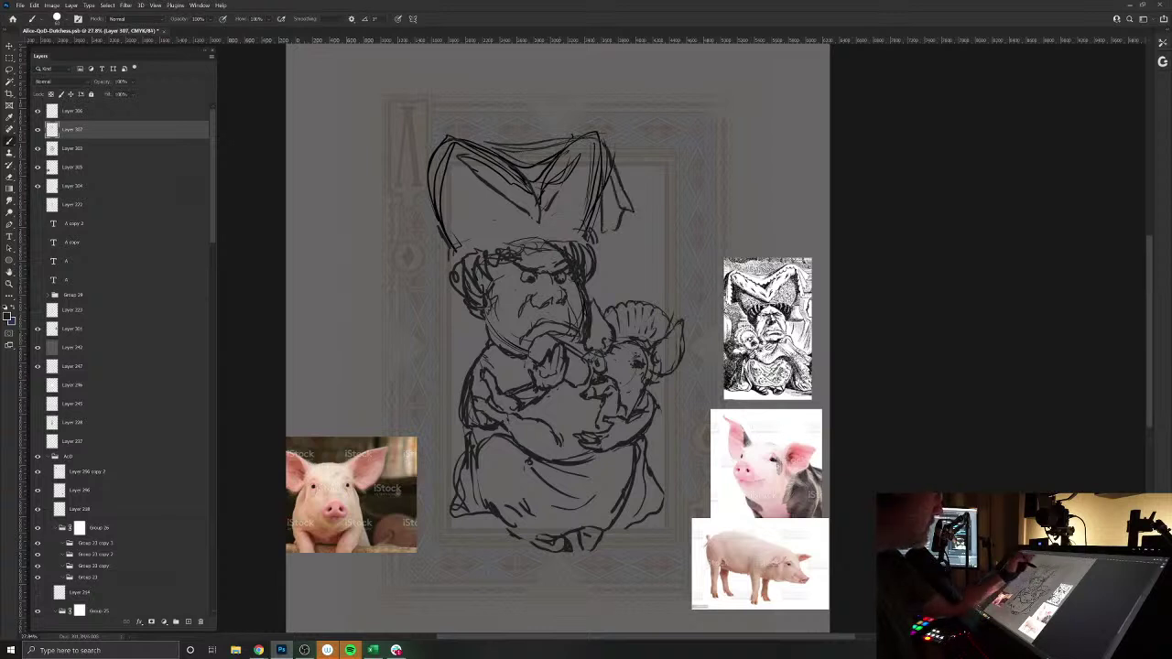
left_click_drag(427, 184, 420, 243)
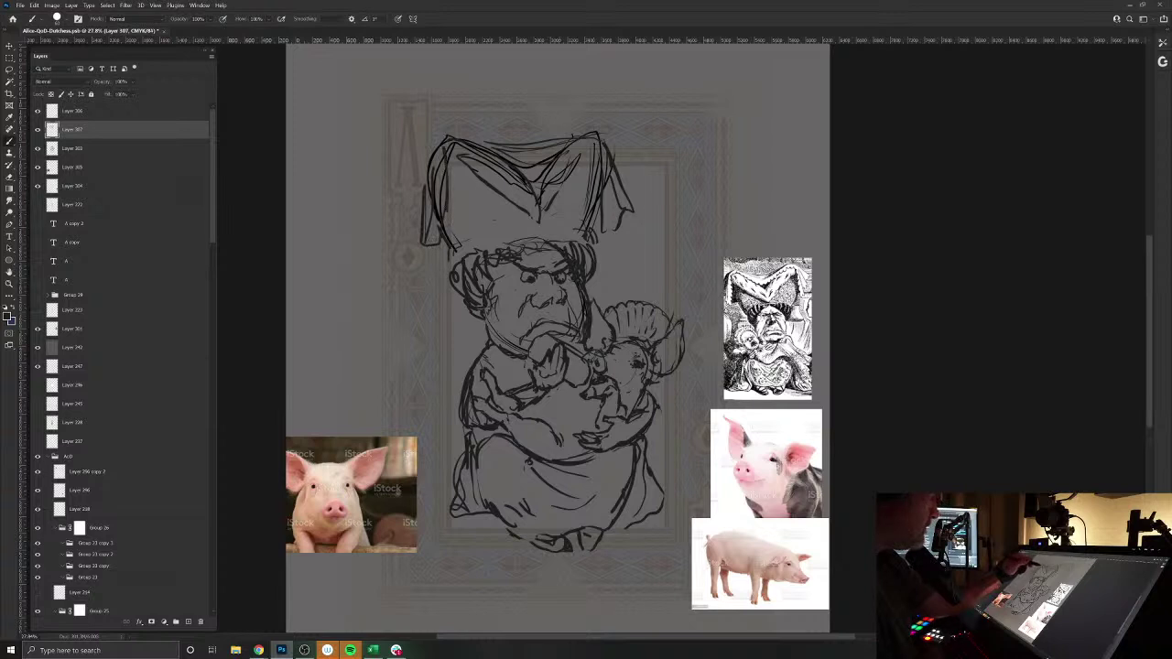
- Refine the headdress's left hanging veil with brush strokes at 40% opacity, erasing overlapping lines inside it
key("4")
left_click_drag(443, 185, 430, 240)
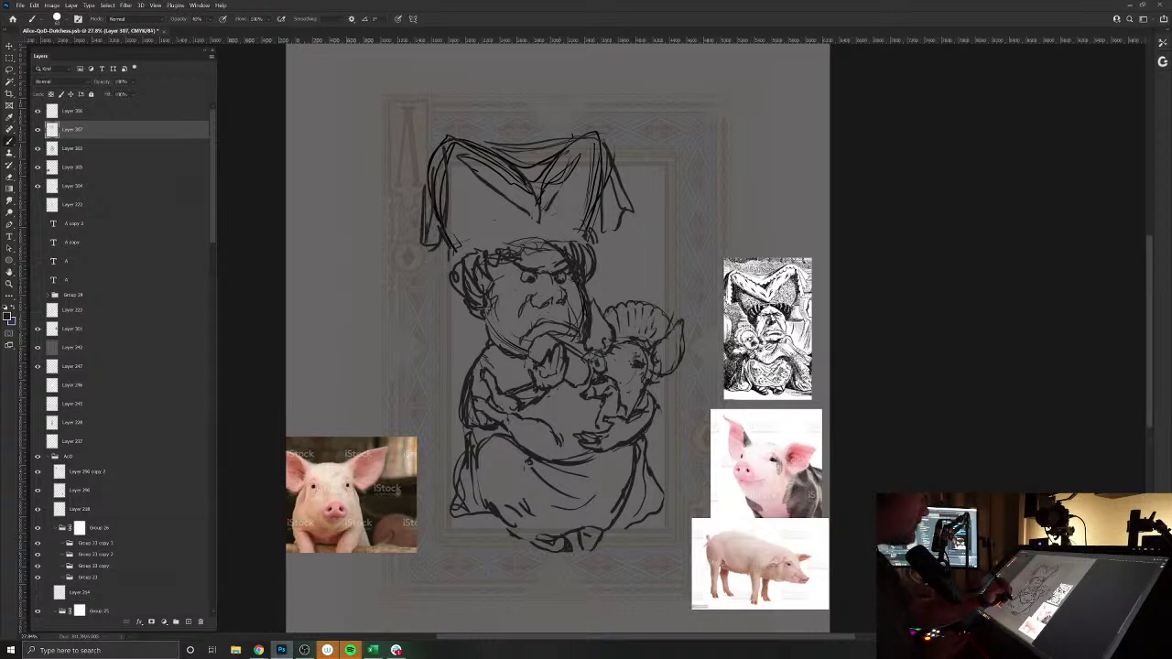
key("e")
left_click_drag(436, 165, 425, 232)
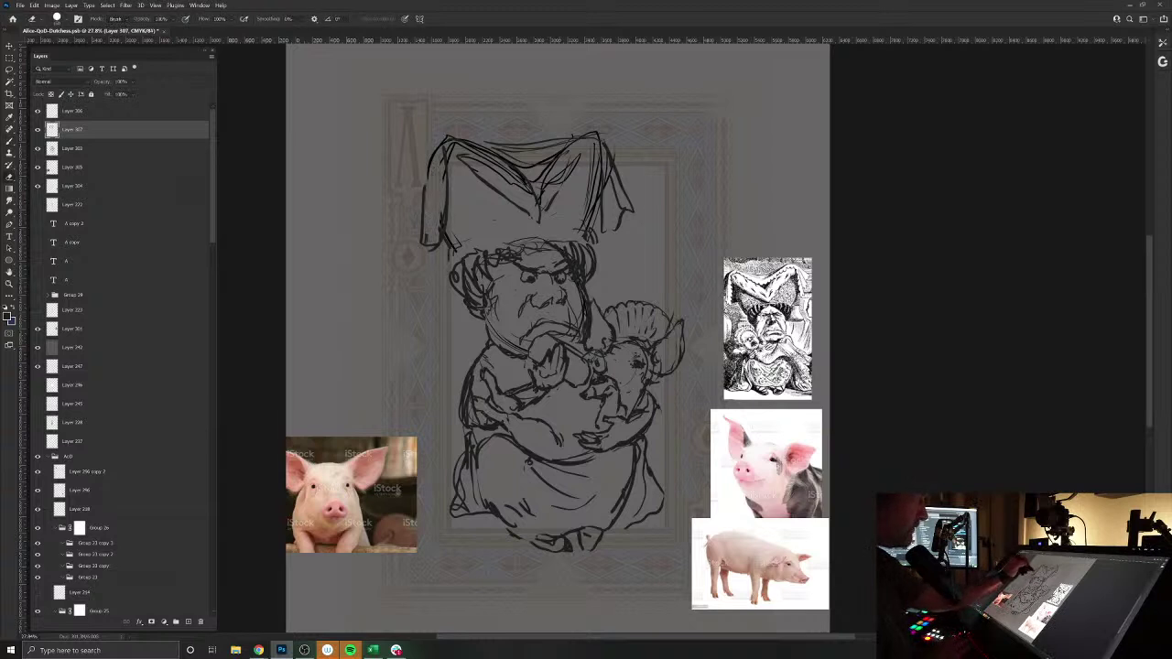
key("b")
left_click_drag(448, 167, 448, 191)
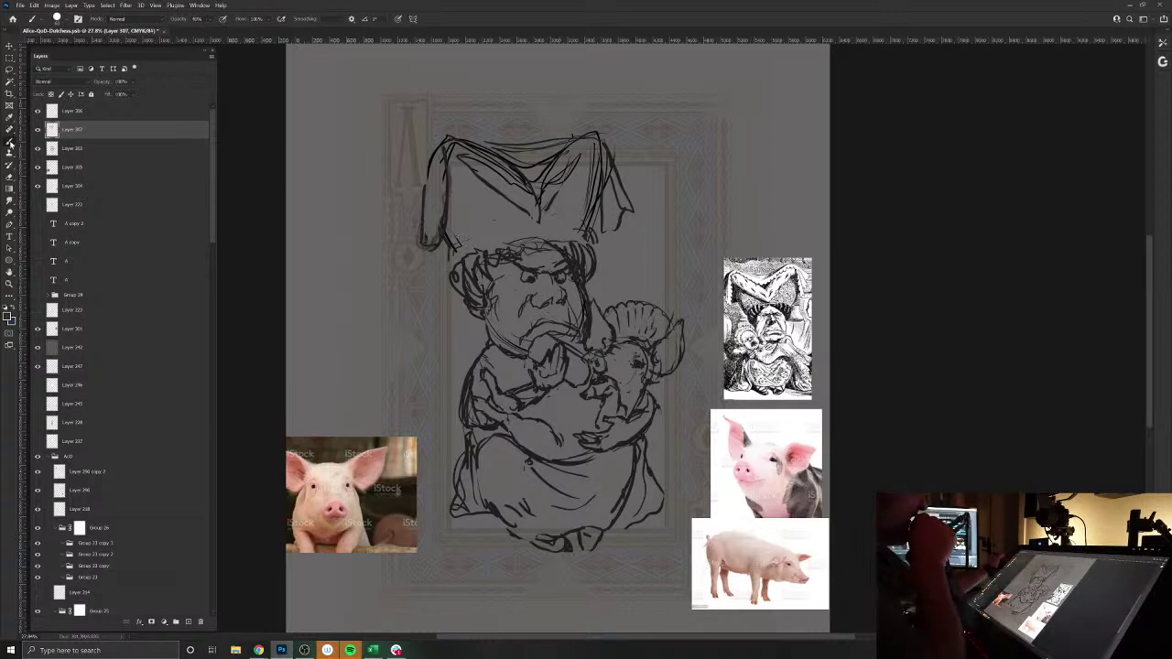
- Reselect the hard brush preset and sketch folds across the headdress and right veil, plus fuller hair around the head
left_click(56, 17)
left_click(69, 124)
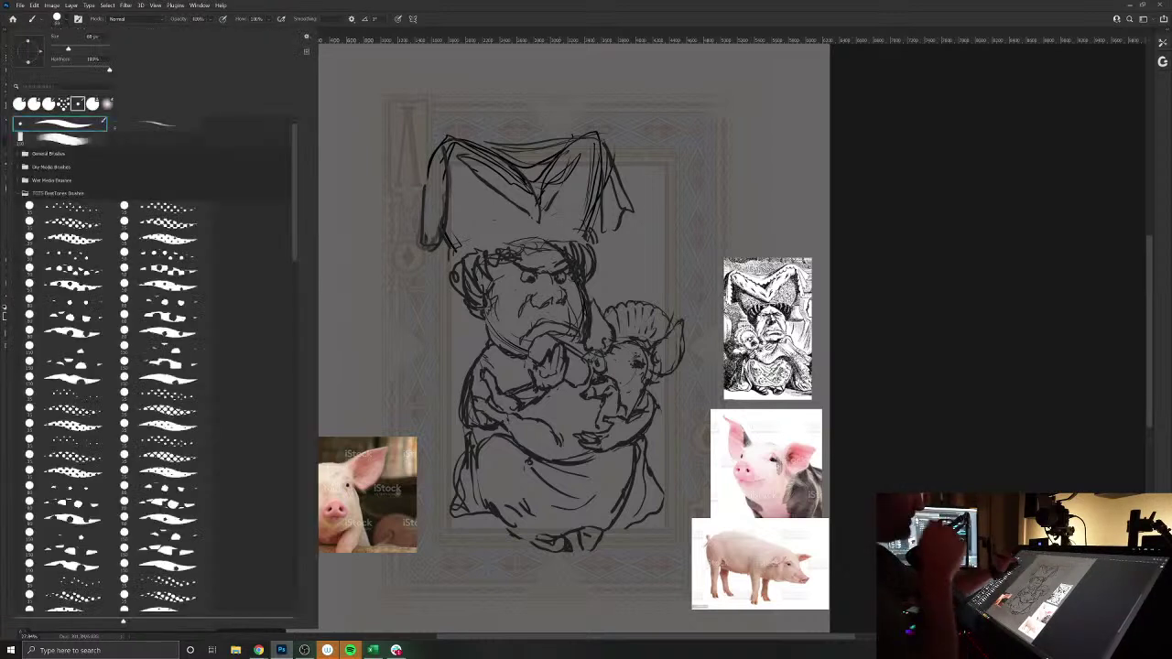
key("Return")
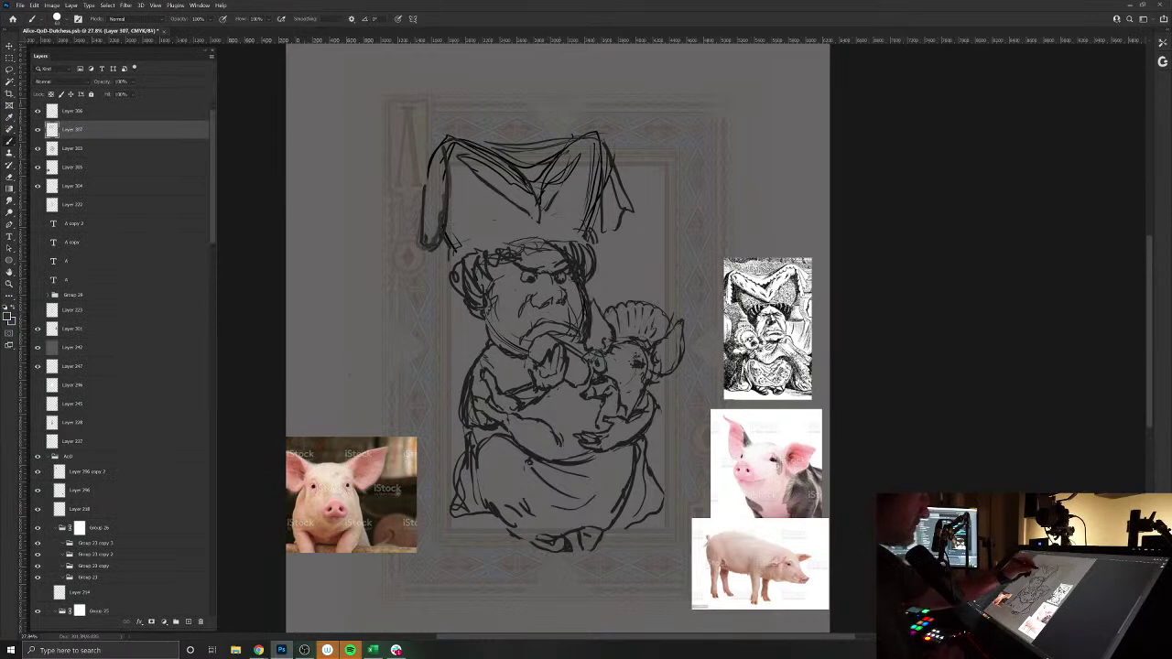
mouse_move(612, 174)
left_mouse_down()
mouse_move(622, 215)
mouse_move(603, 231)
left_mouse_up()
left_click_drag(606, 182, 603, 229)
mouse_move(586, 172)
left_mouse_down()
mouse_move(538, 223)
mouse_move(480, 176)
left_mouse_up()
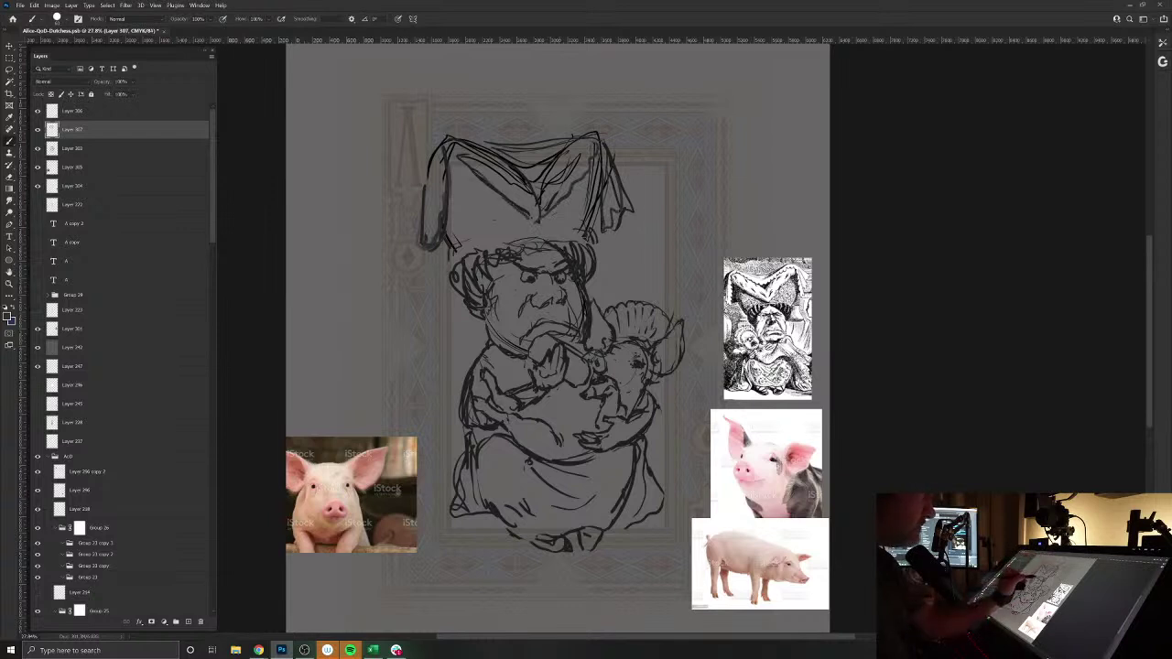
mouse_move(510, 242)
left_mouse_down()
mouse_move(590, 236)
mouse_move(600, 272)
left_mouse_up()
mouse_move(513, 243)
left_mouse_down()
mouse_move(461, 277)
mouse_move(459, 305)
left_mouse_up()
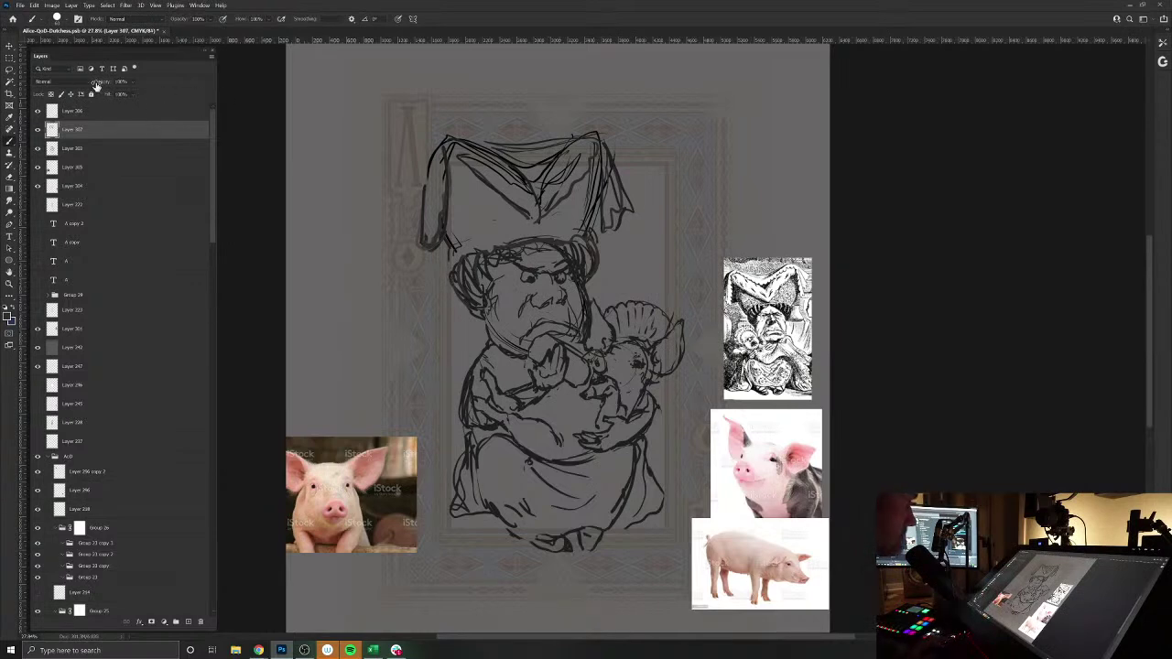
- Merge the headdress layer with the figure sketch and lower the merged layer's opacity to a faint guide
left_click_drag(95, 85, 353, 85)
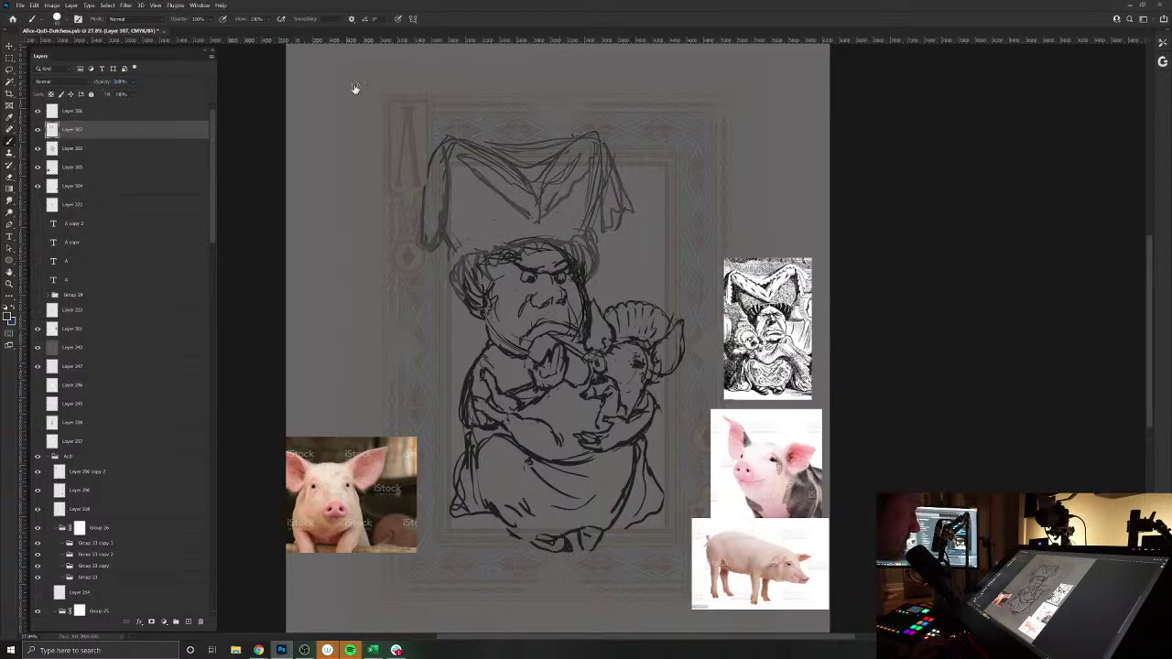
left_click(117, 157, "shift")
key("ctrl+e")
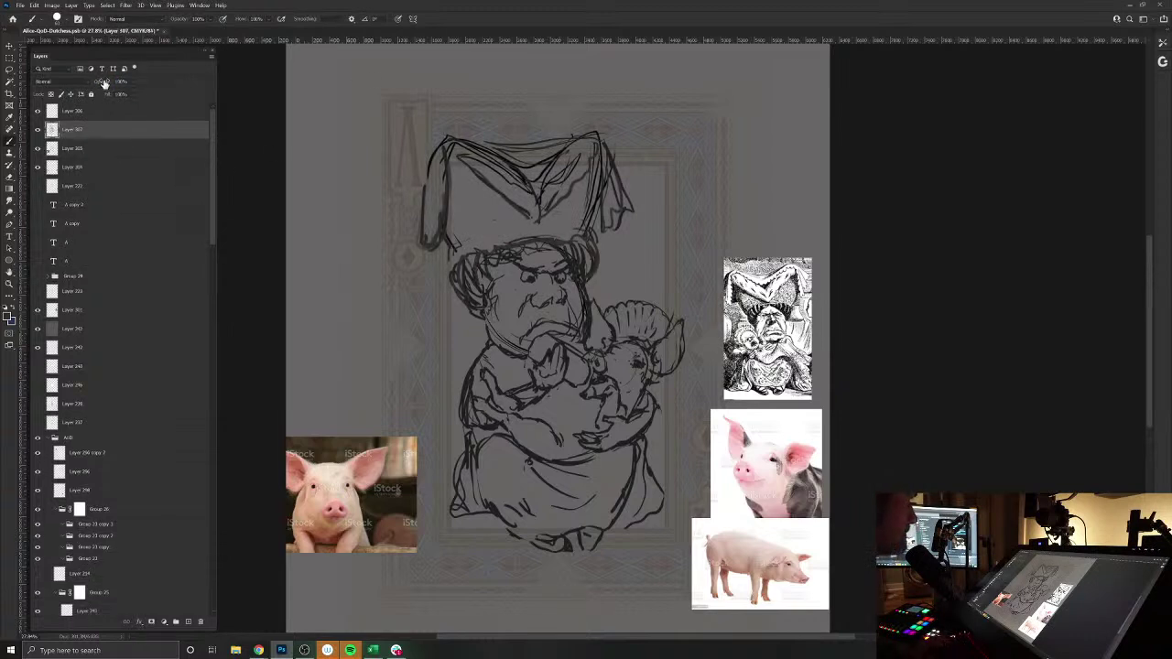
left_click(104, 84)
left_click_drag(85, 85, 84, 85)
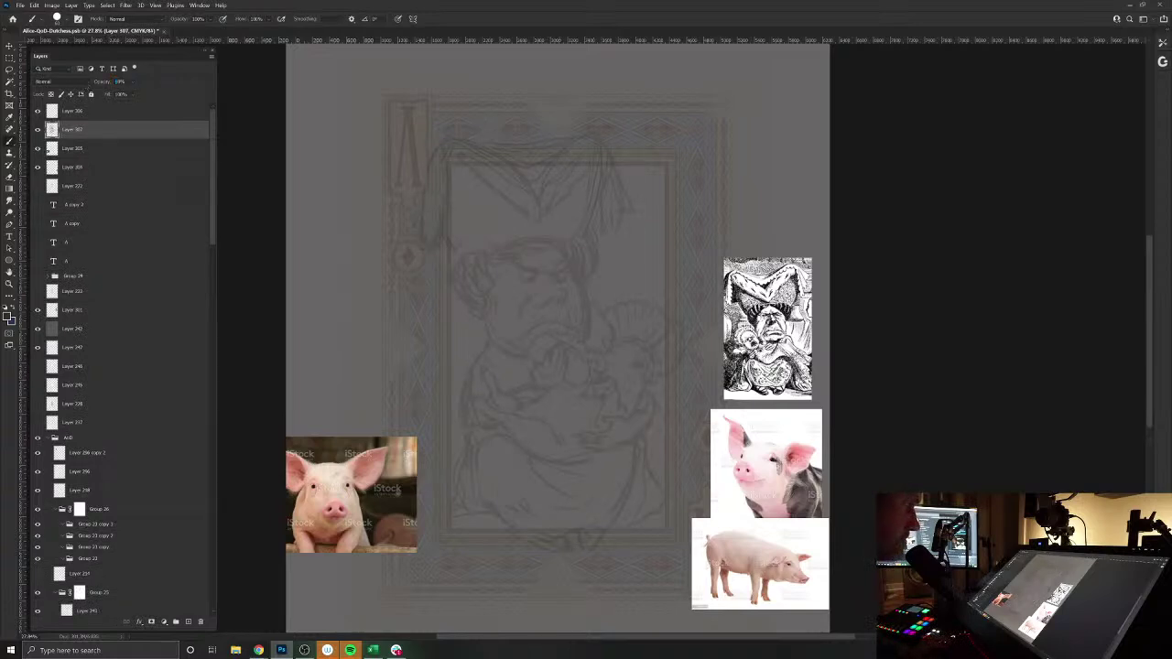
- Move the engraving reference just outside the card frame, level with the figure's head
key("v")
left_click_drag(767, 330, 674, 235)
left_click_drag(565, 244, 600, 293)
left_click_drag(765, 251, 907, 371)
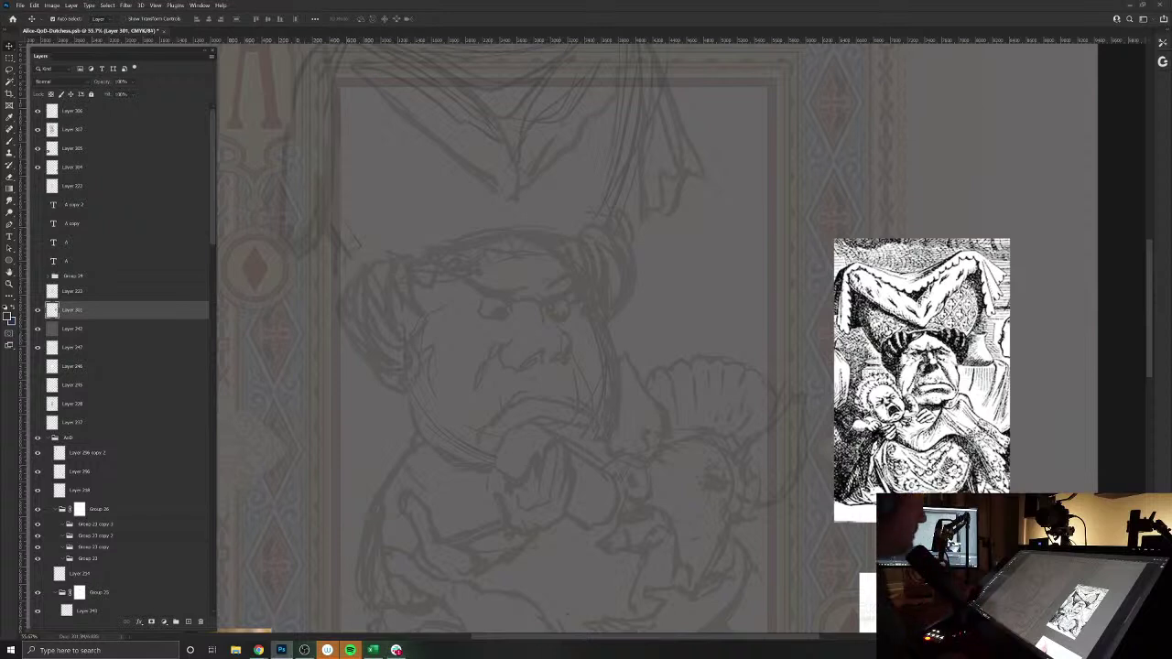
- Add a new empty layer directly above the faded figure sketch and ready the brush and its foreground colour
left_click(188, 622)
key("b")
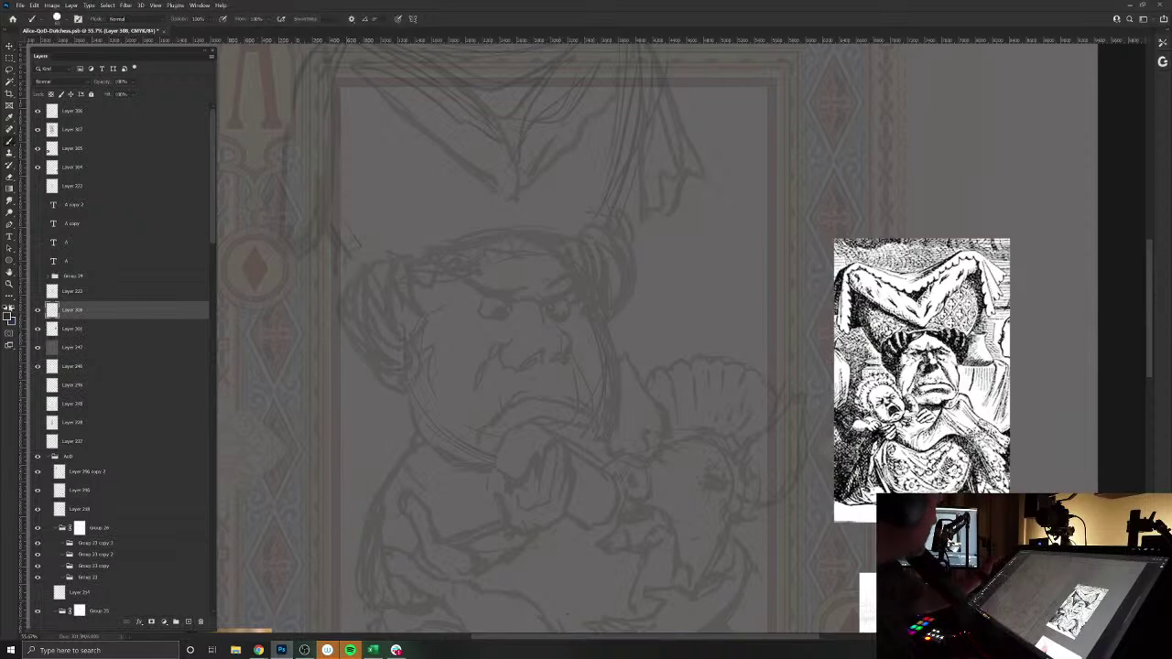
left_click(8, 316)
key("Return")
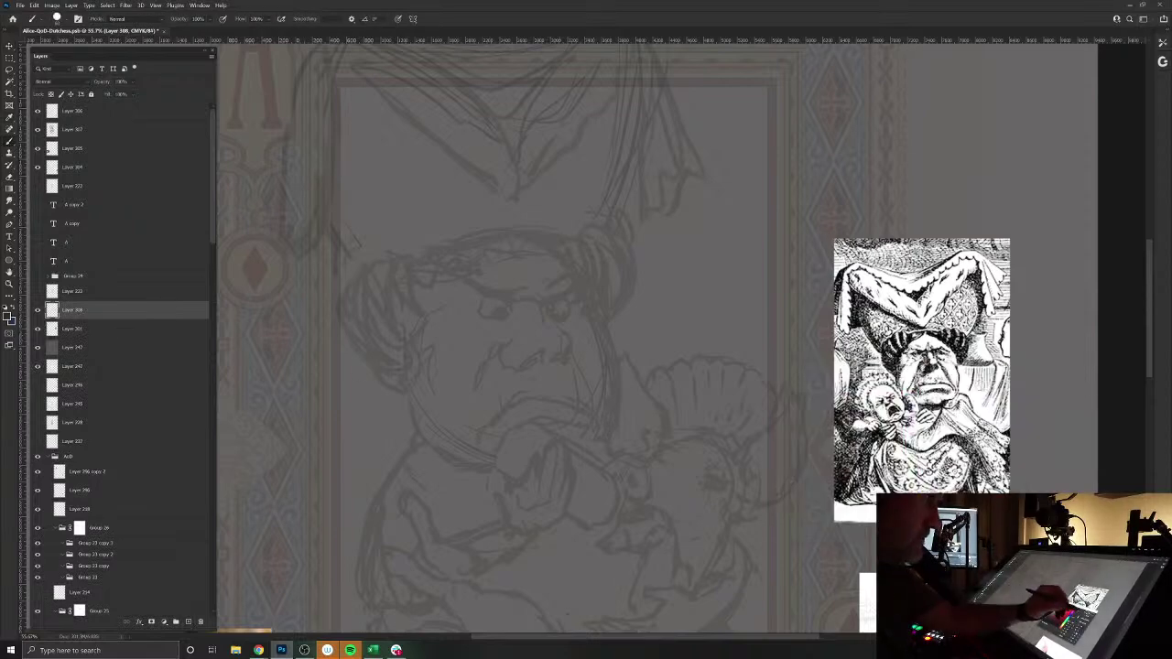
- Switch to the iStock page in Chrome and search its photos for "mad old lady"
left_click(260, 651)
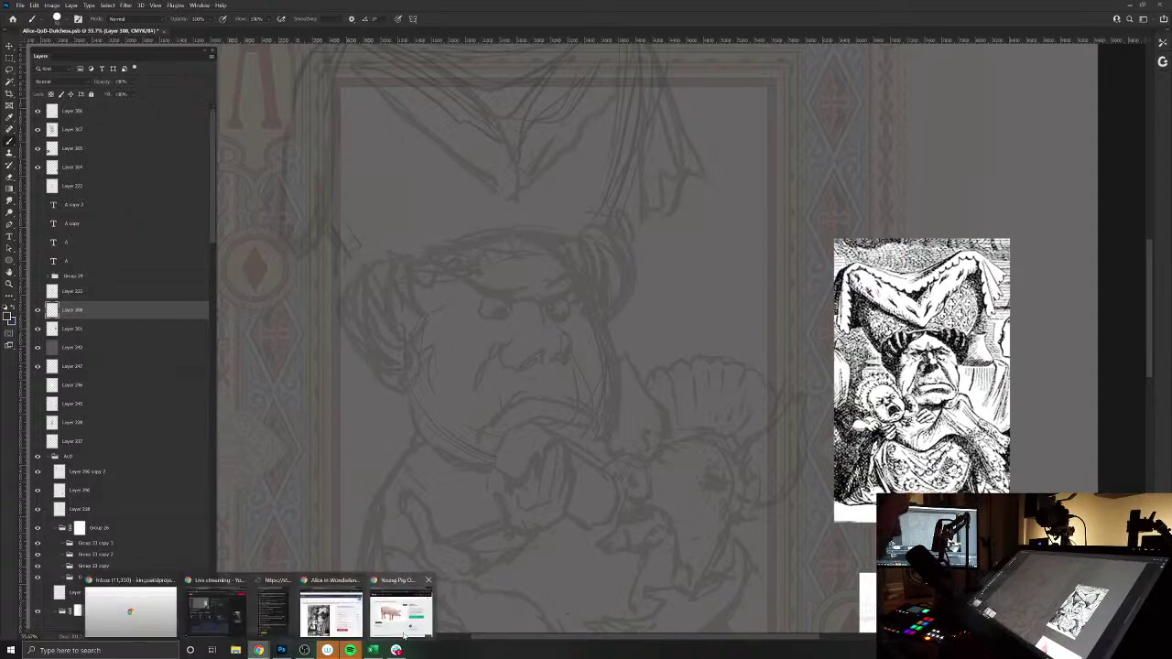
left_click(403, 606)
left_click(503, 190)
type("m")
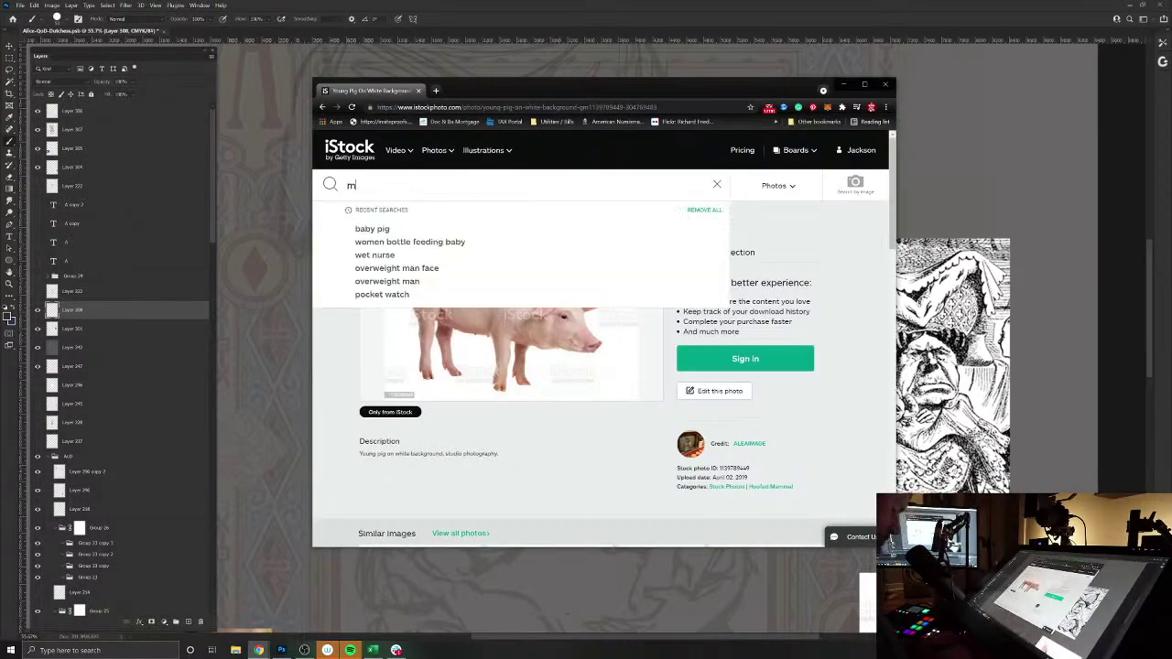
type("ad old lady")
key("Return")
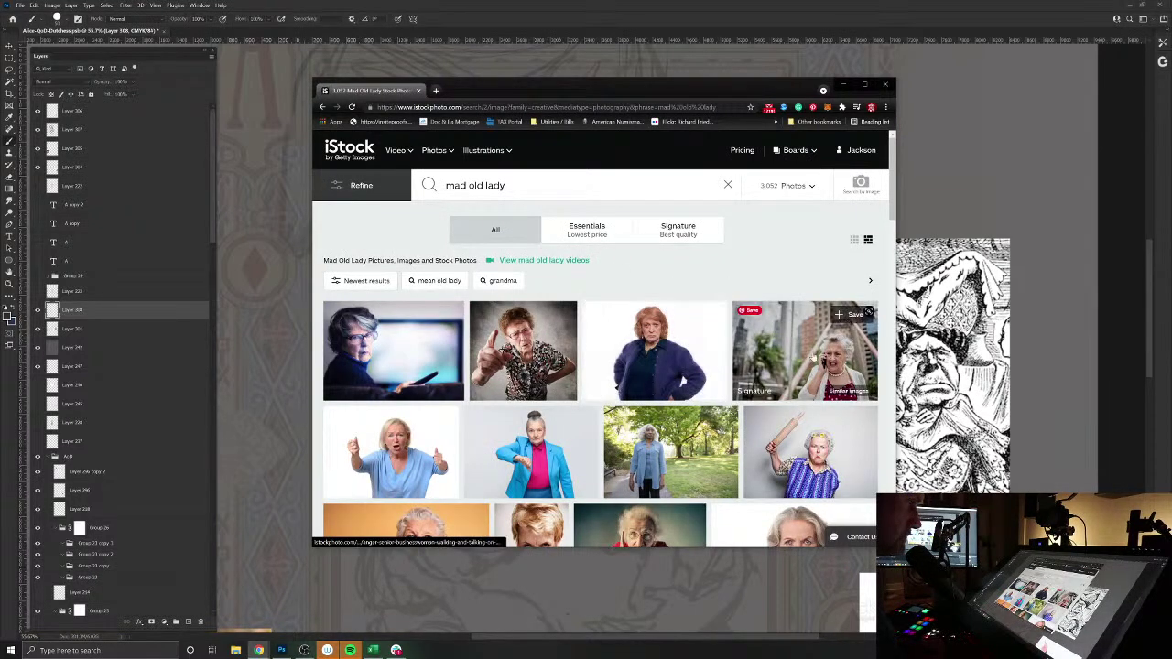
- Browse the search results for an angry face, checking the upset grandmother in a kitchen photo before returning to the results
scroll(633, 363, "down", 3)
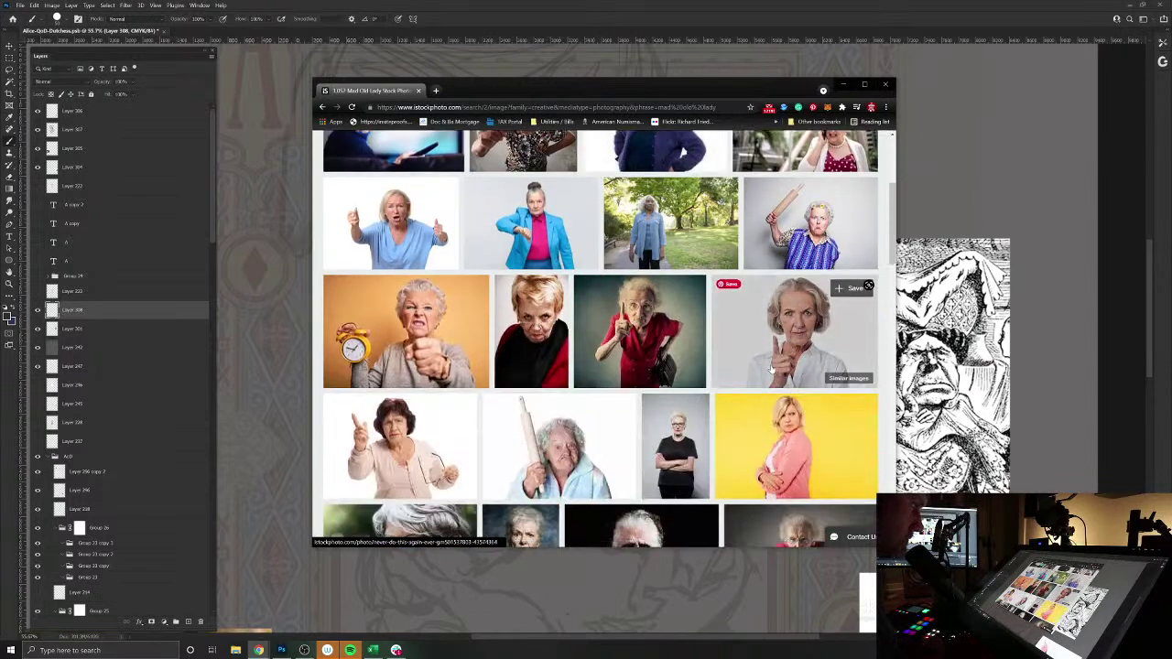
scroll(772, 367, "down", 3)
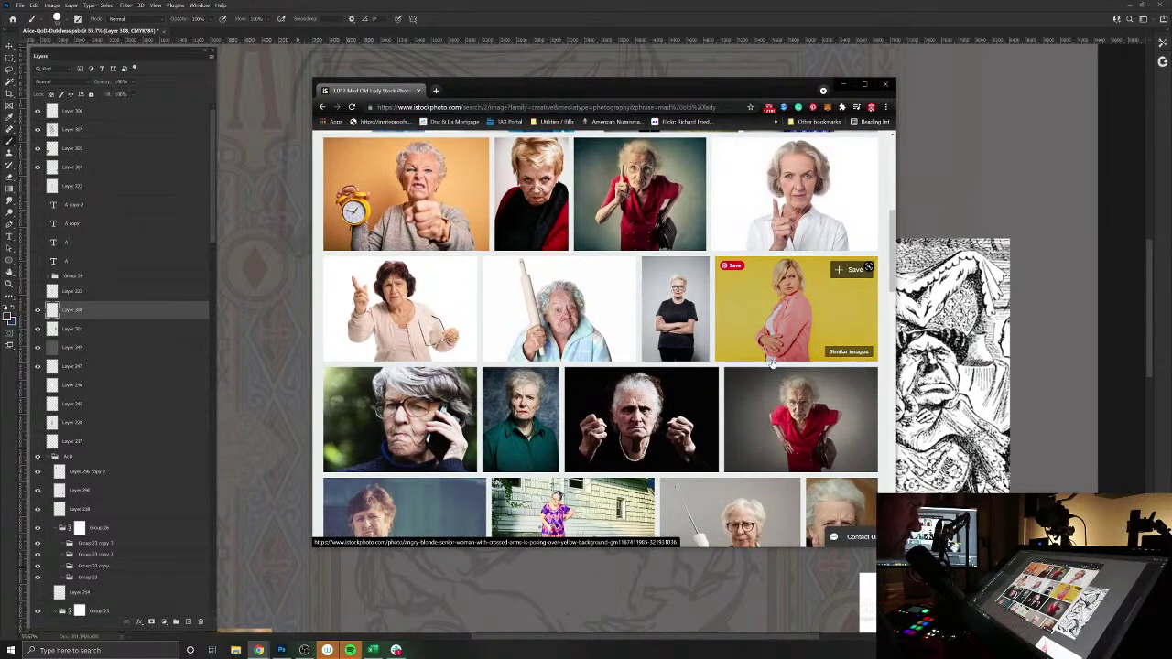
scroll(772, 360, "down", 5)
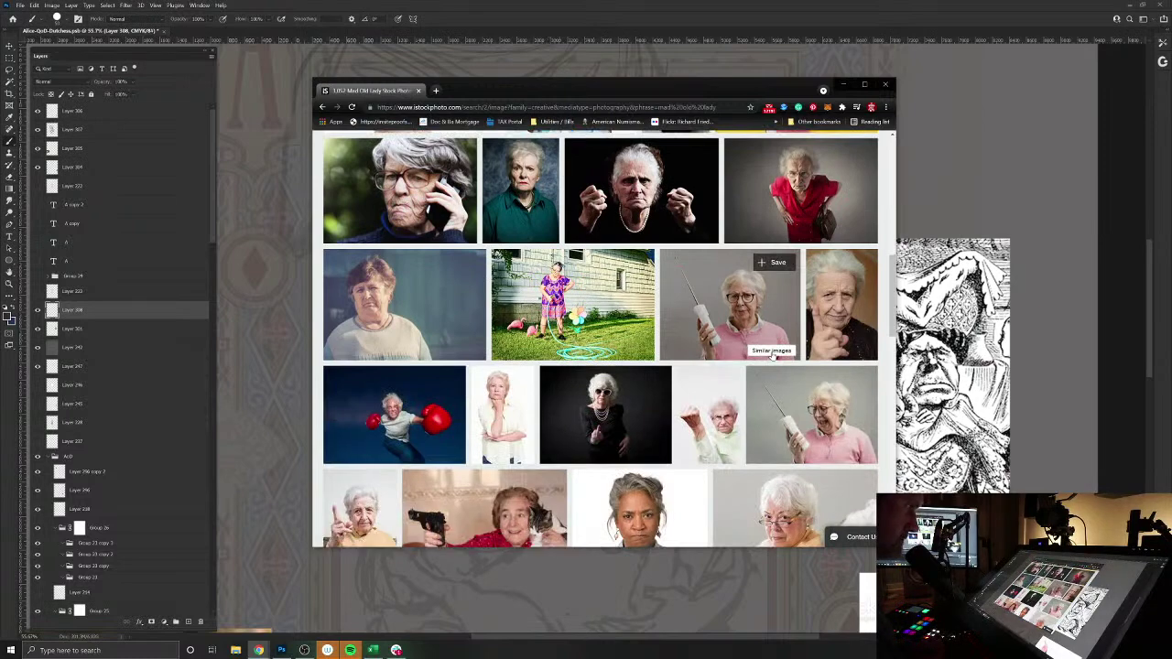
scroll(771, 360, "down", 2)
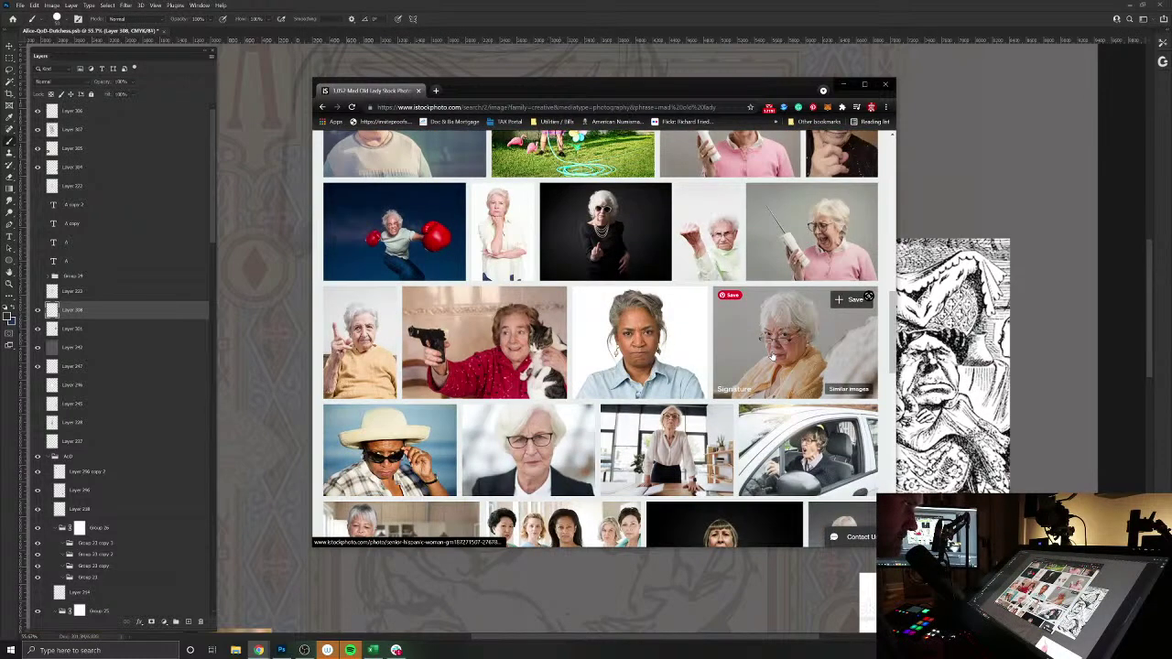
scroll(771, 355, "down", 3)
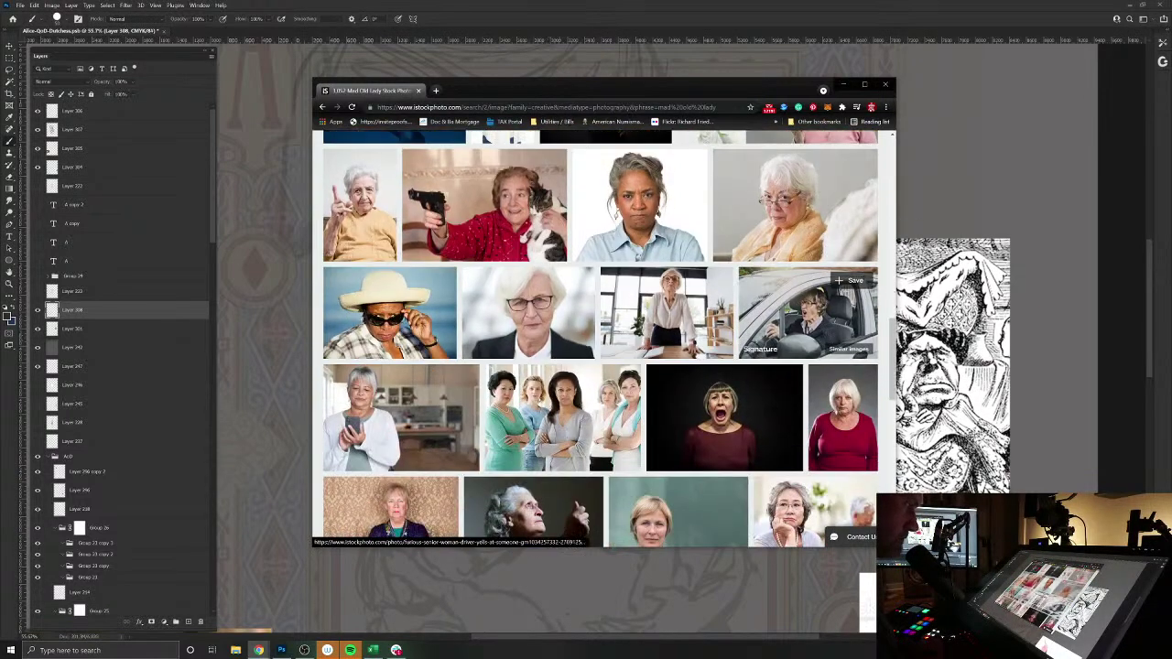
scroll(771, 355, "down", 3)
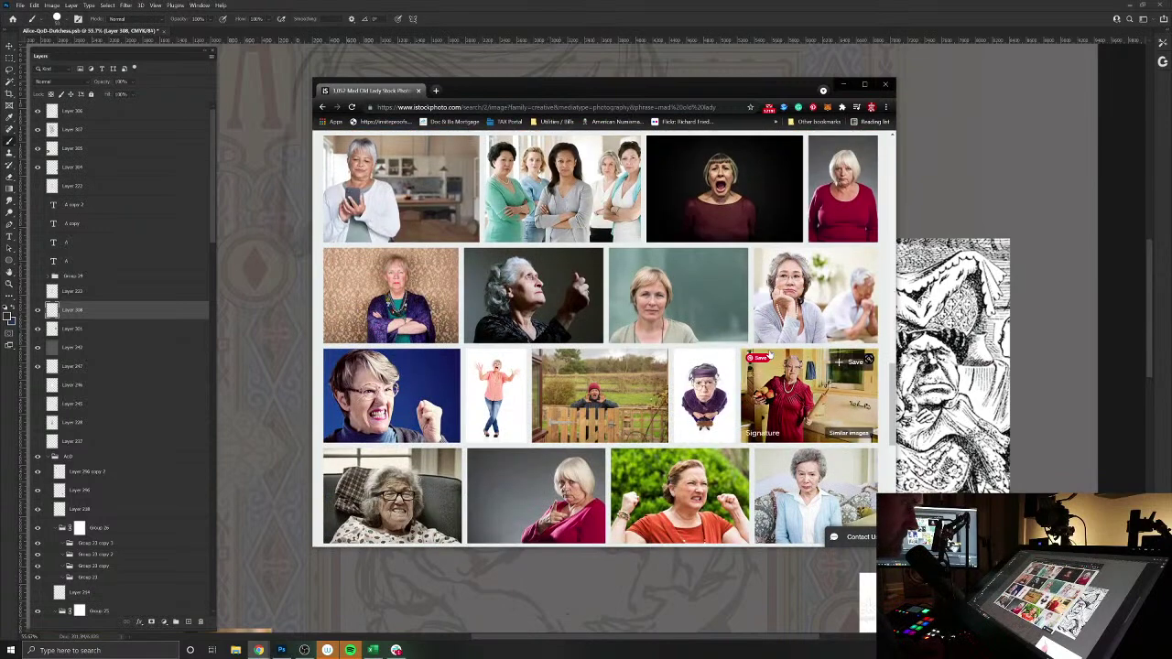
left_click(796, 392)
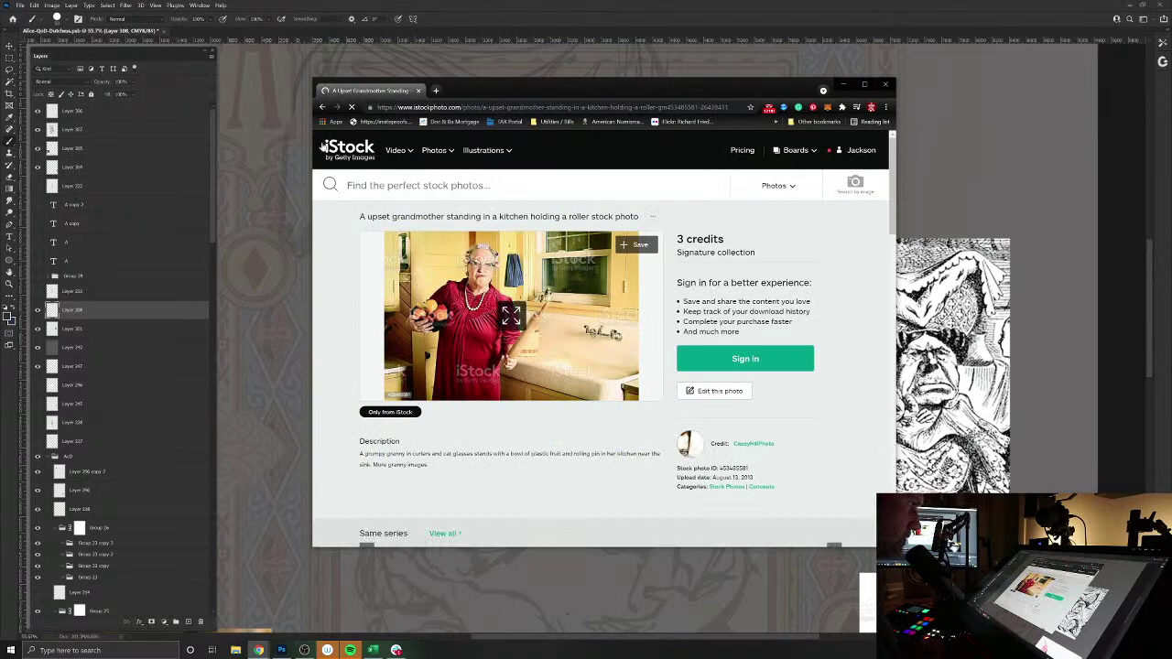
key("Escape")
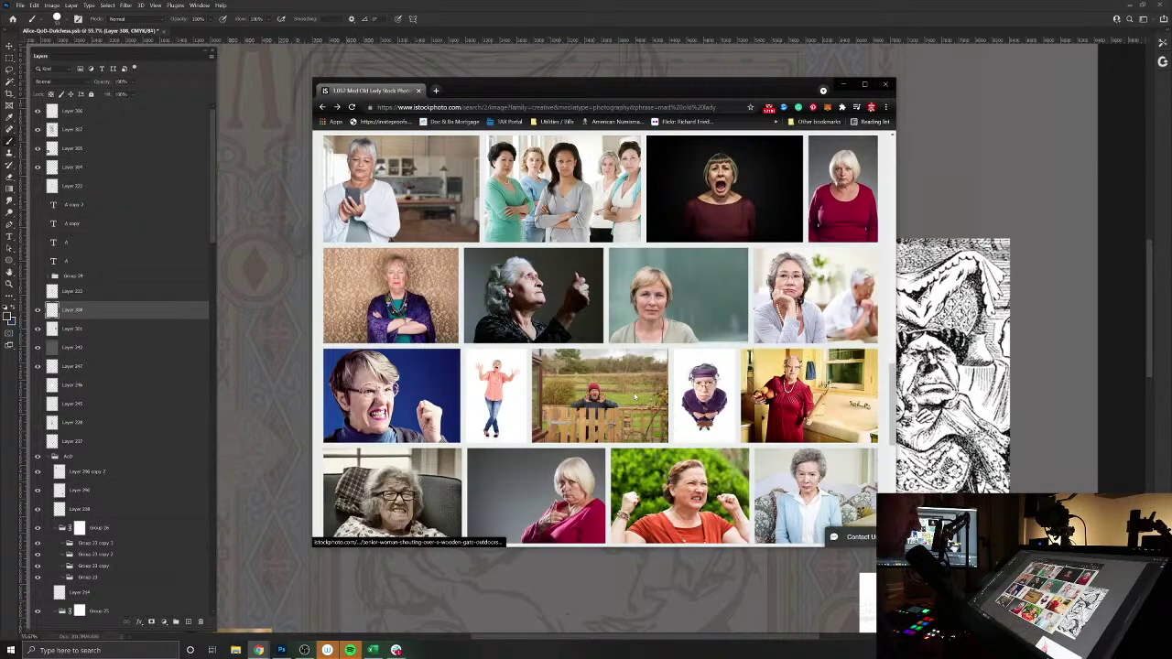
- Check the photo of the senior woman pointing a finger, view the grandma making a crazy face enlarged, and return to the results
scroll(633, 394, "down", 2)
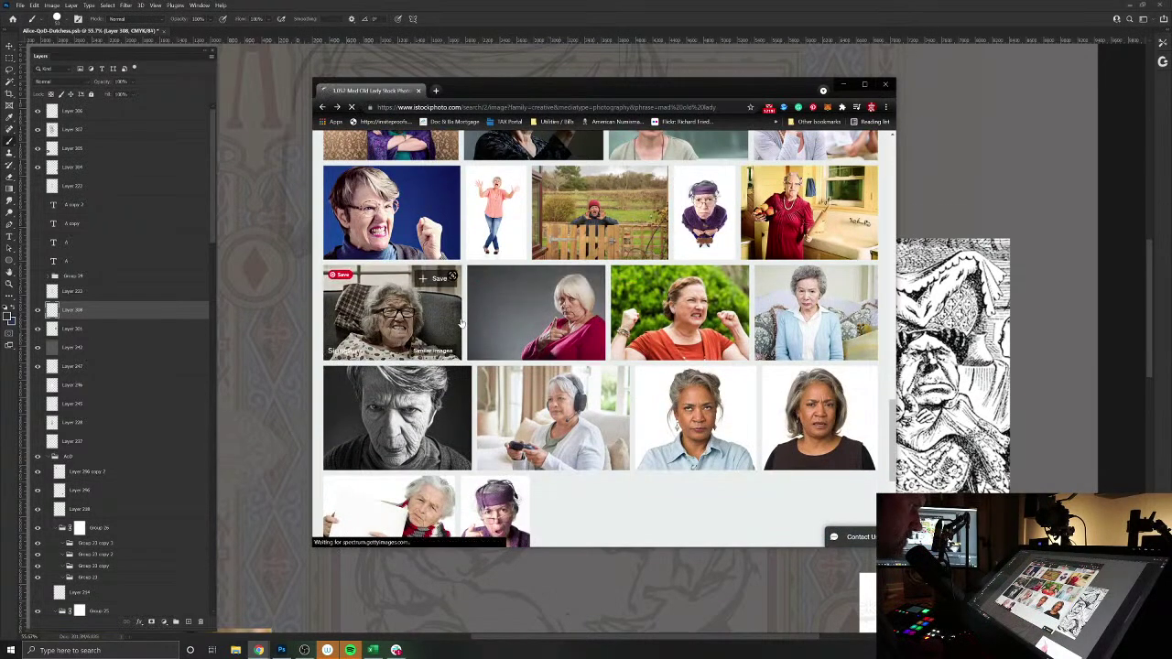
left_click(563, 307)
key("Escape")
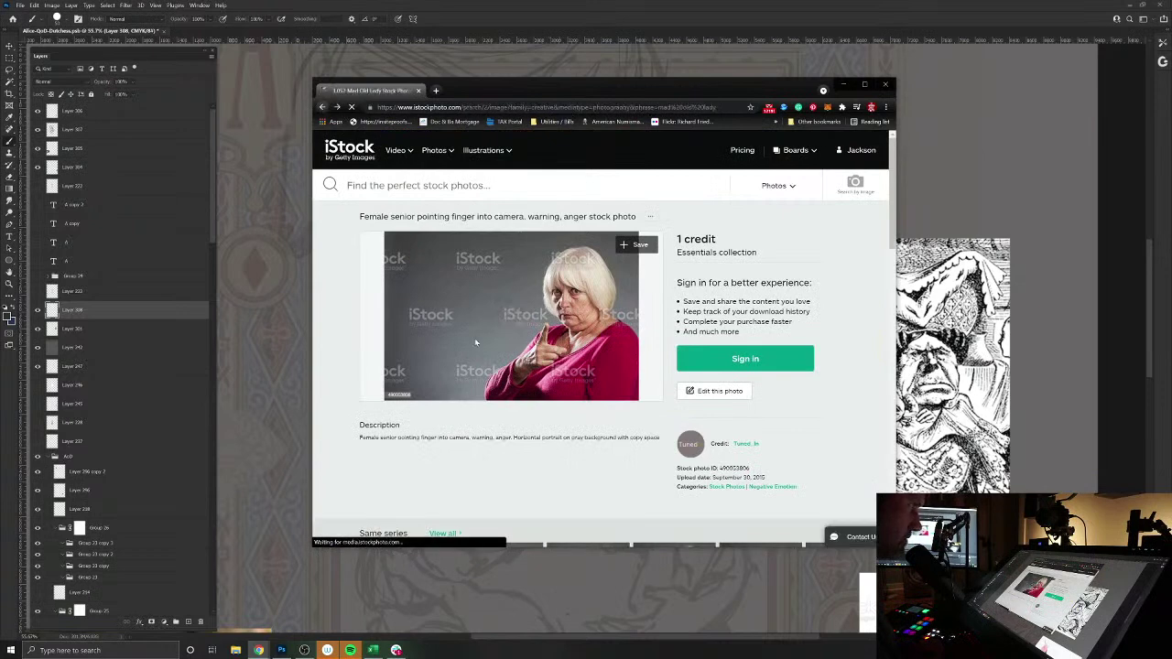
left_click(407, 359)
left_click(549, 357)
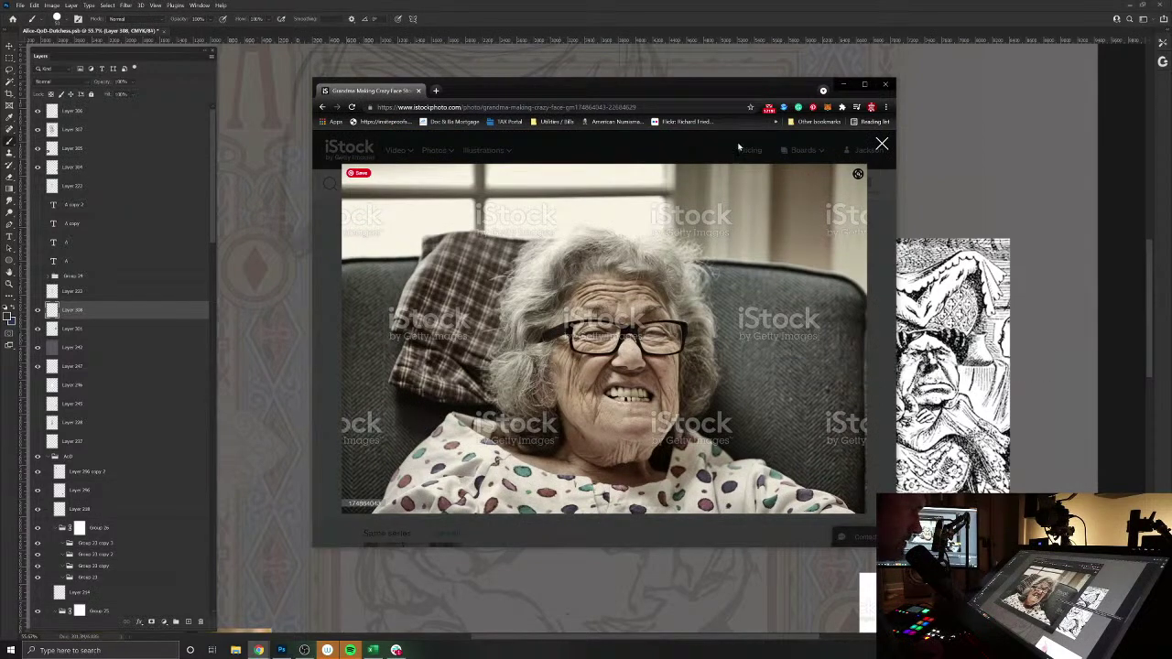
left_click_drag(746, 92, 712, 109)
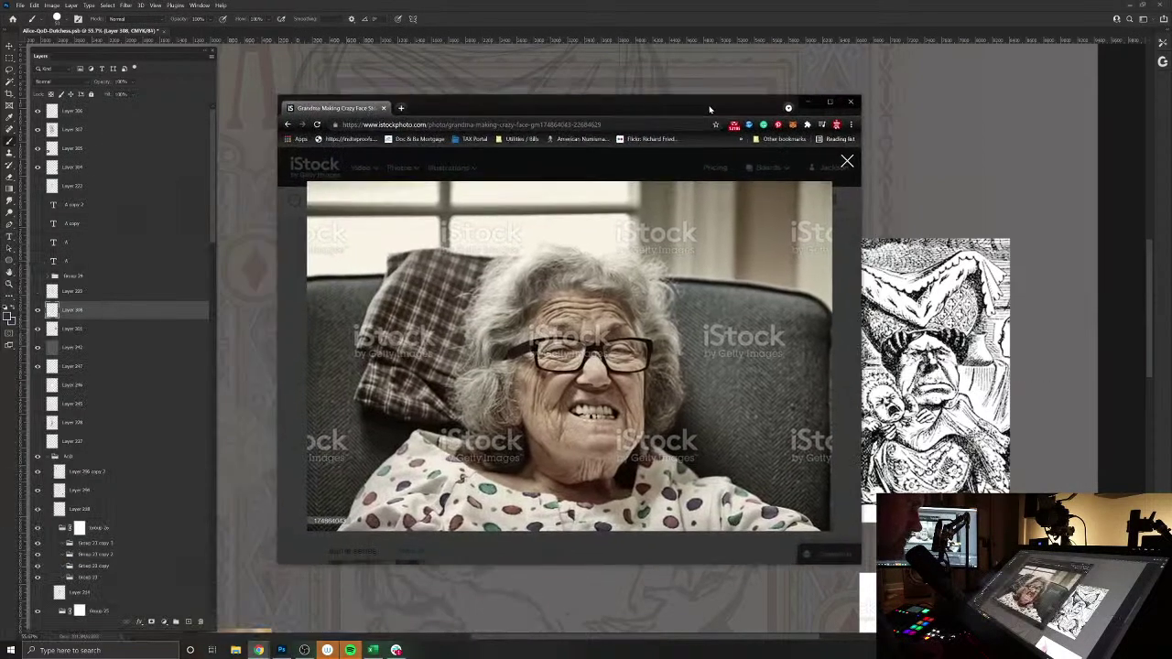
left_click(288, 125)
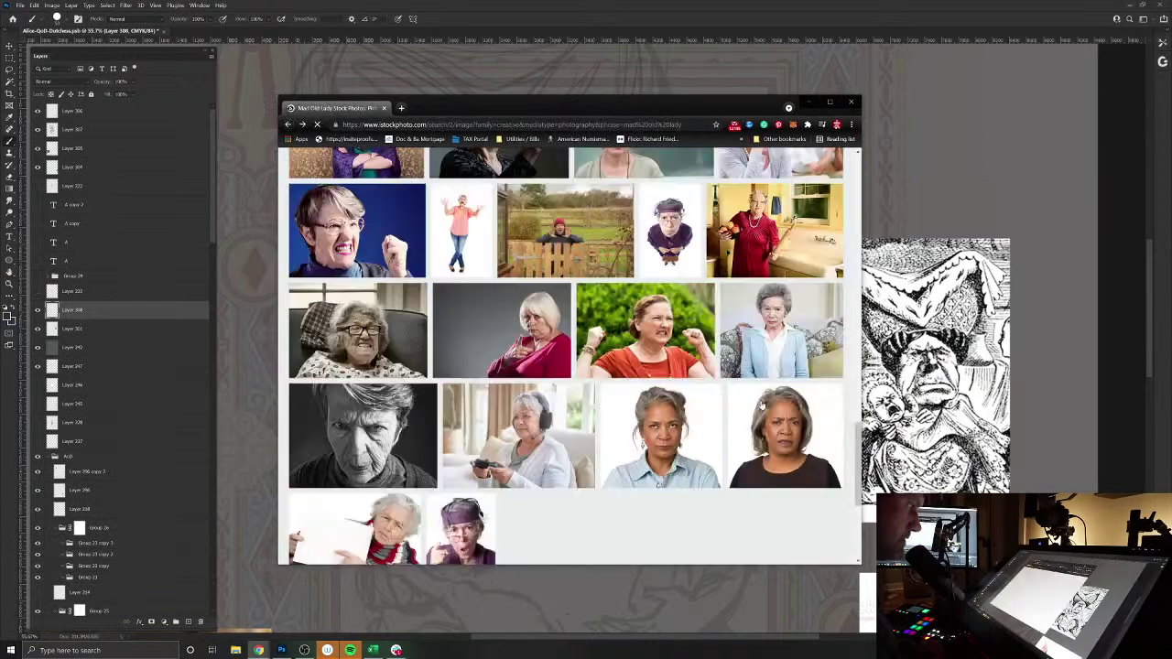
- Look back through the first page of results and open the studio portrait of the angry senior woman in green
scroll(695, 421, "down", 2)
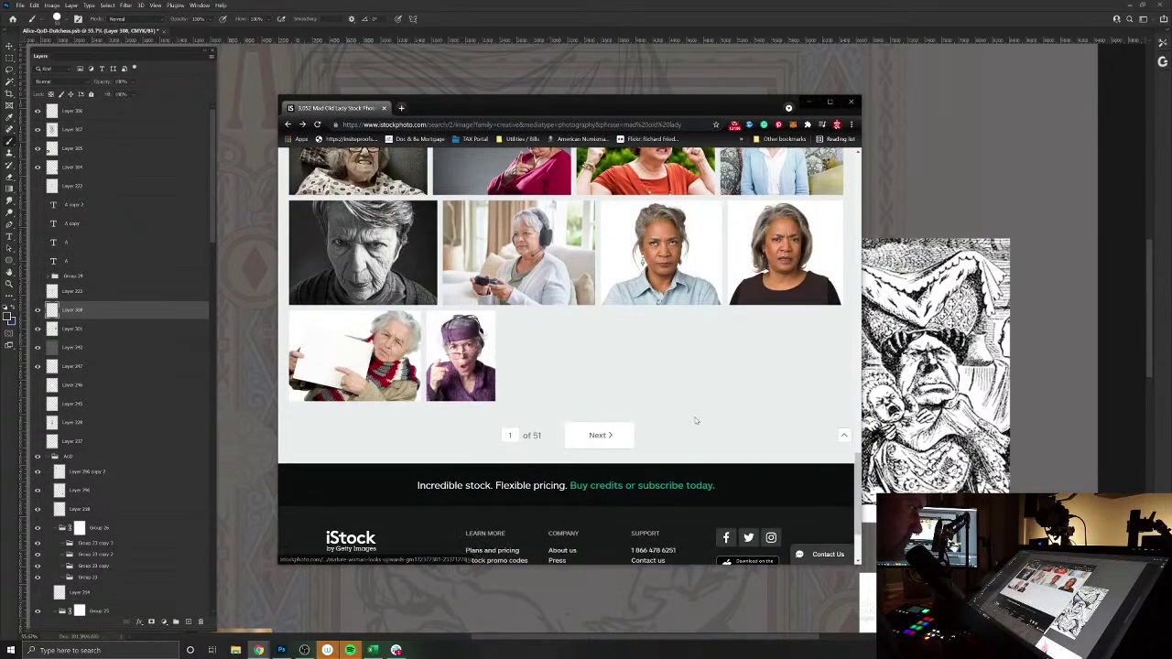
scroll(695, 421, "up", 10)
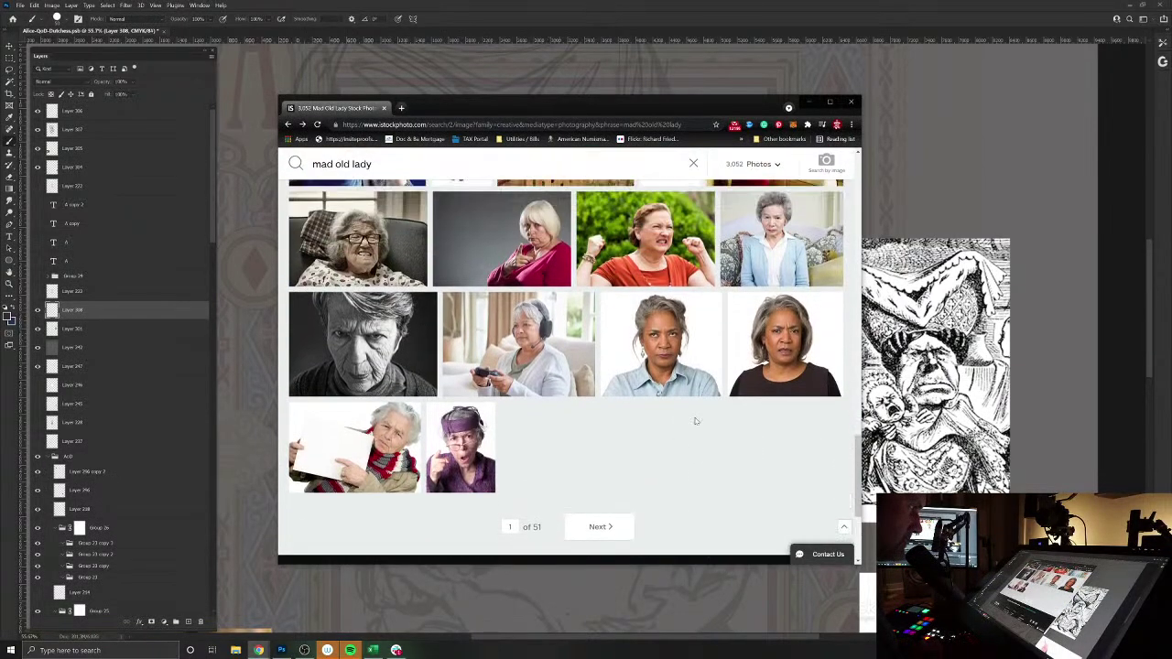
scroll(696, 422, "up", 3)
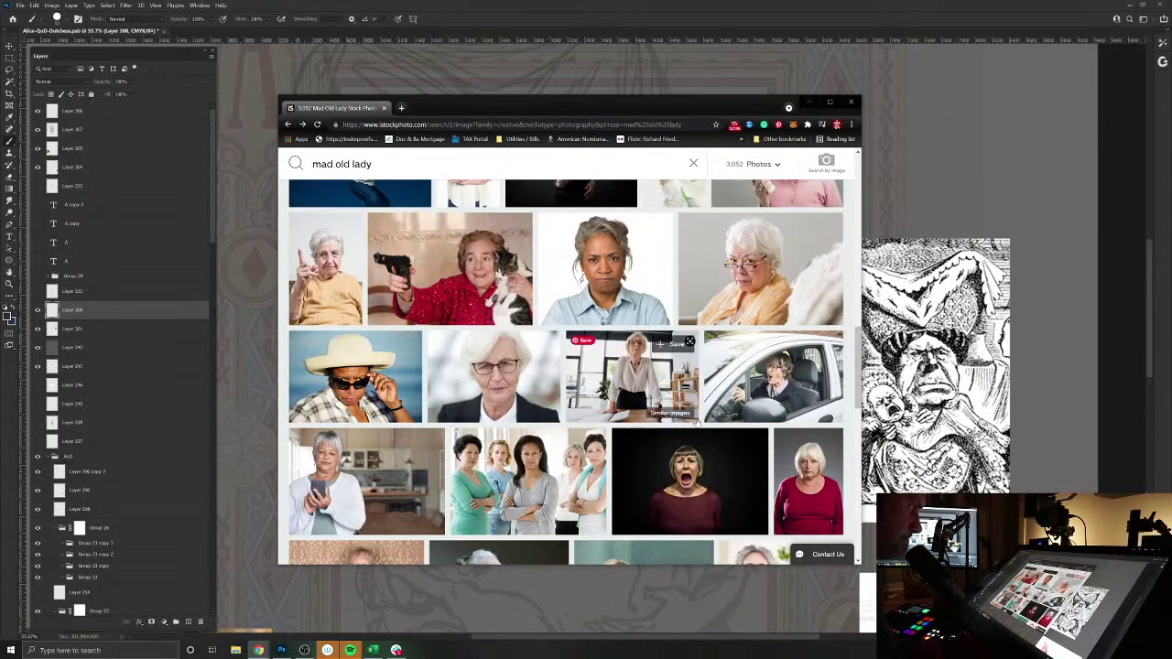
scroll(698, 421, "up", 3)
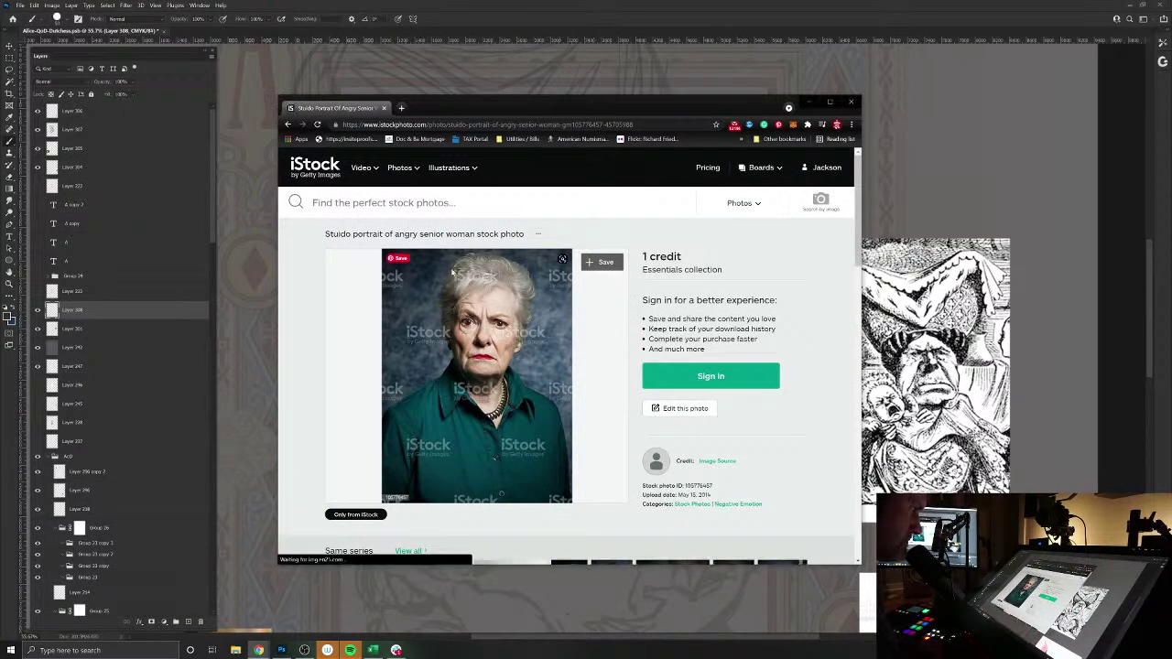
- Open the closeup portrait of an elderly woman and look through its similar images for a grumpy expression
scroll(577, 425, "down", 2)
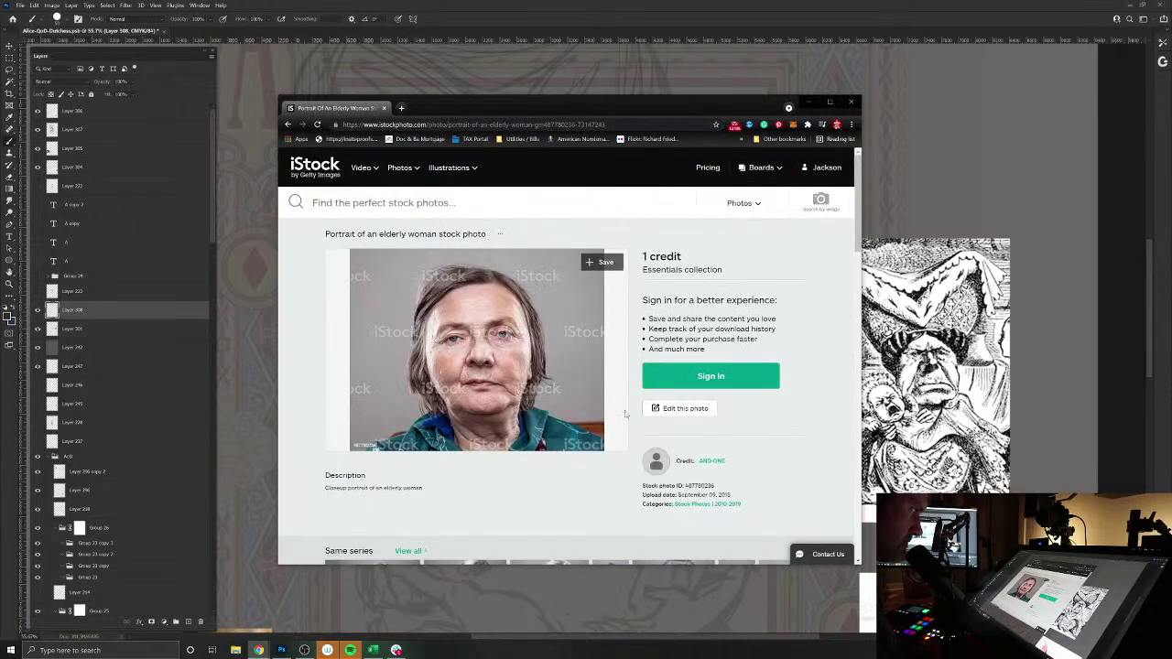
scroll(477, 350, "down", 3)
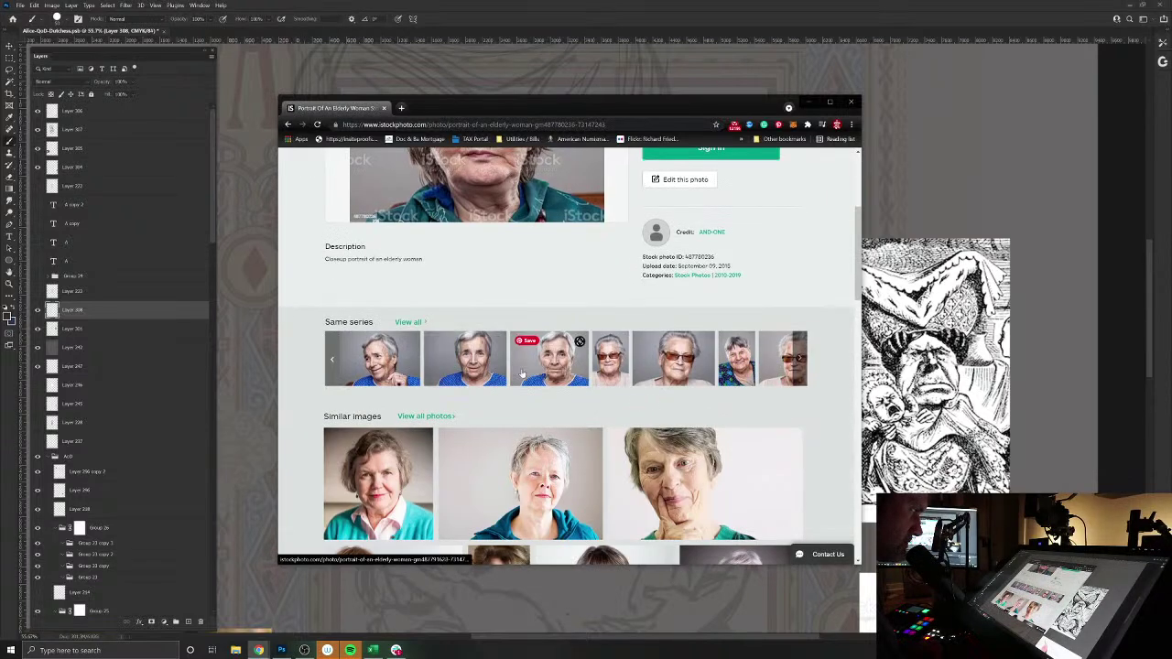
scroll(774, 433, "down", 2)
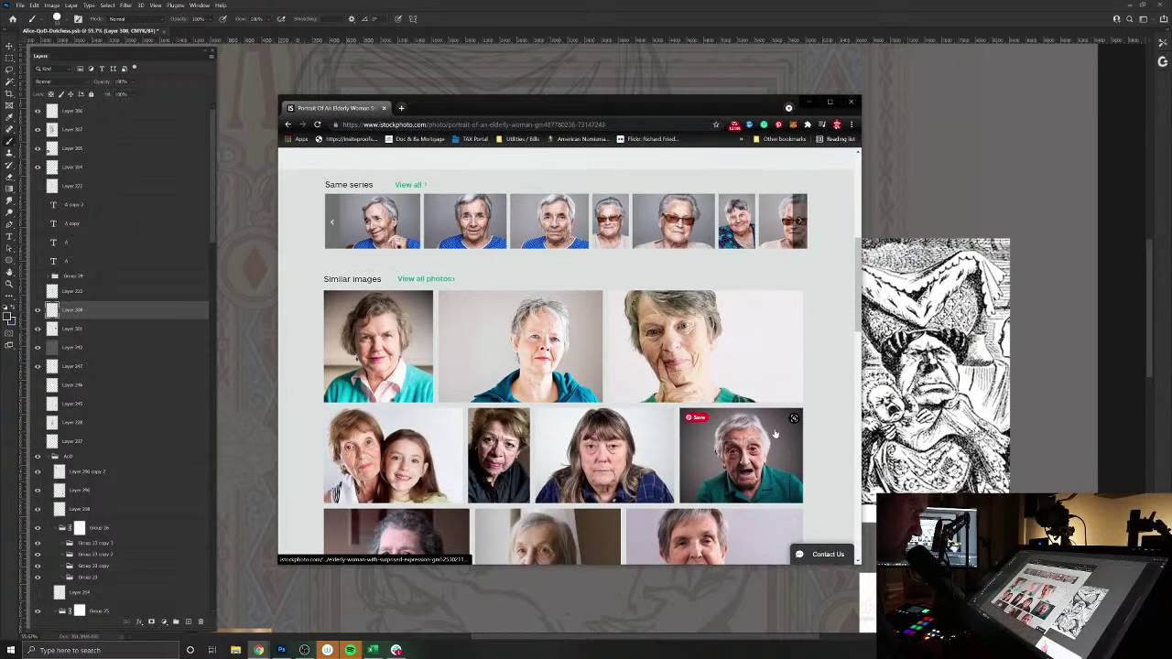
scroll(775, 433, "down", 3)
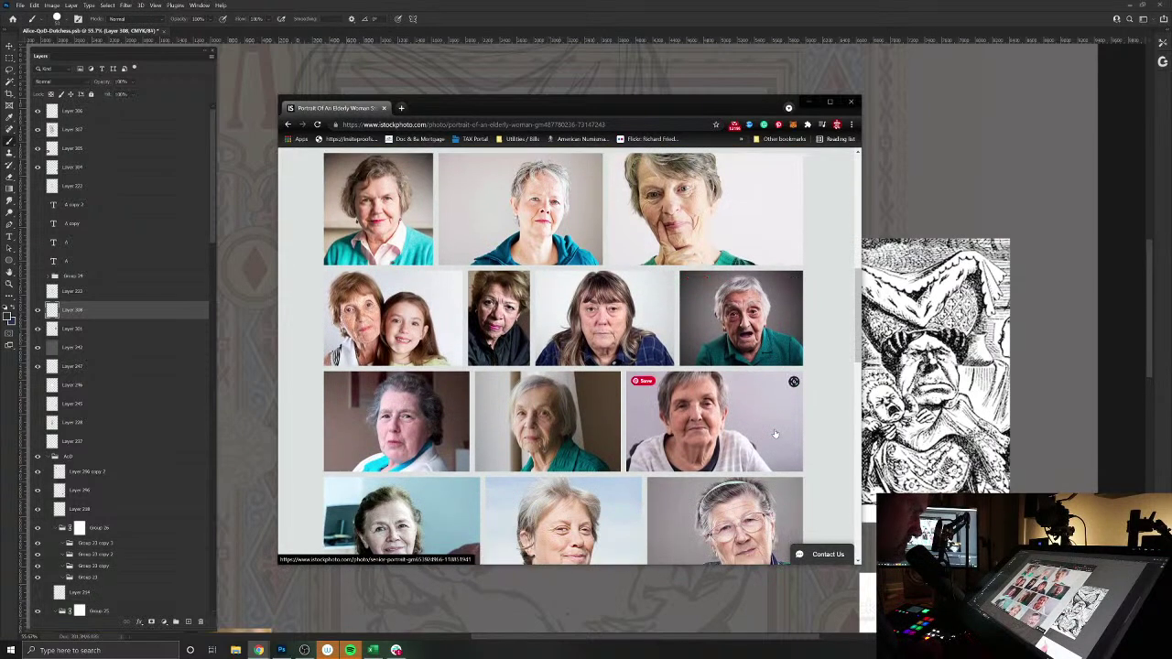
scroll(775, 433, "down", 1)
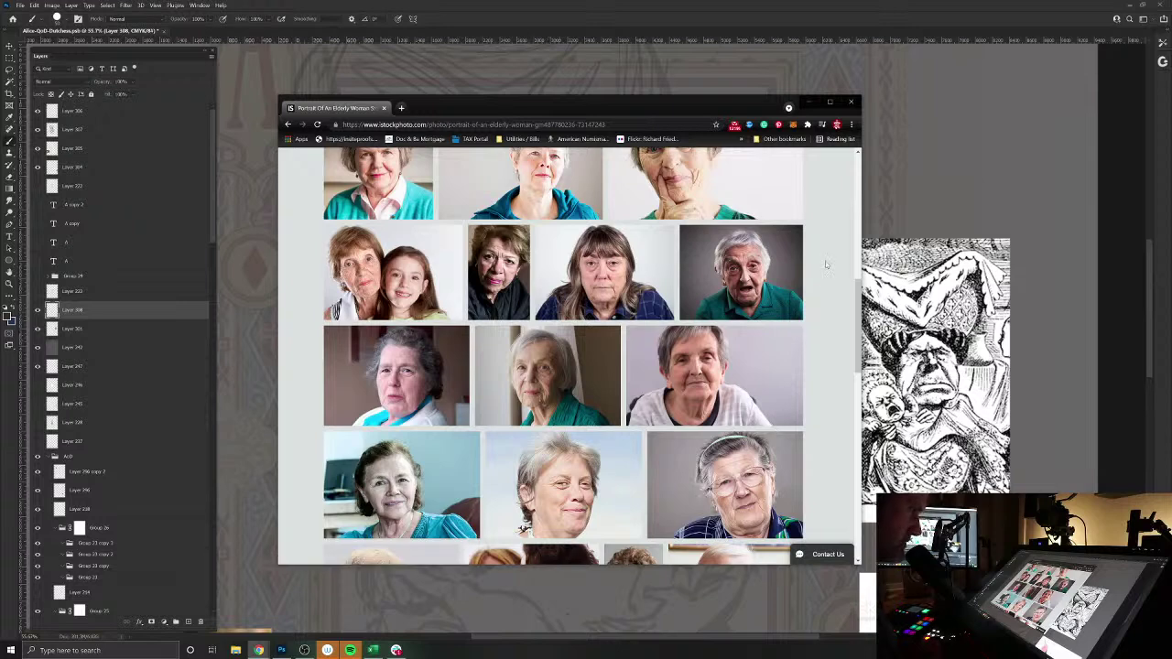
scroll(687, 316, "down", 3)
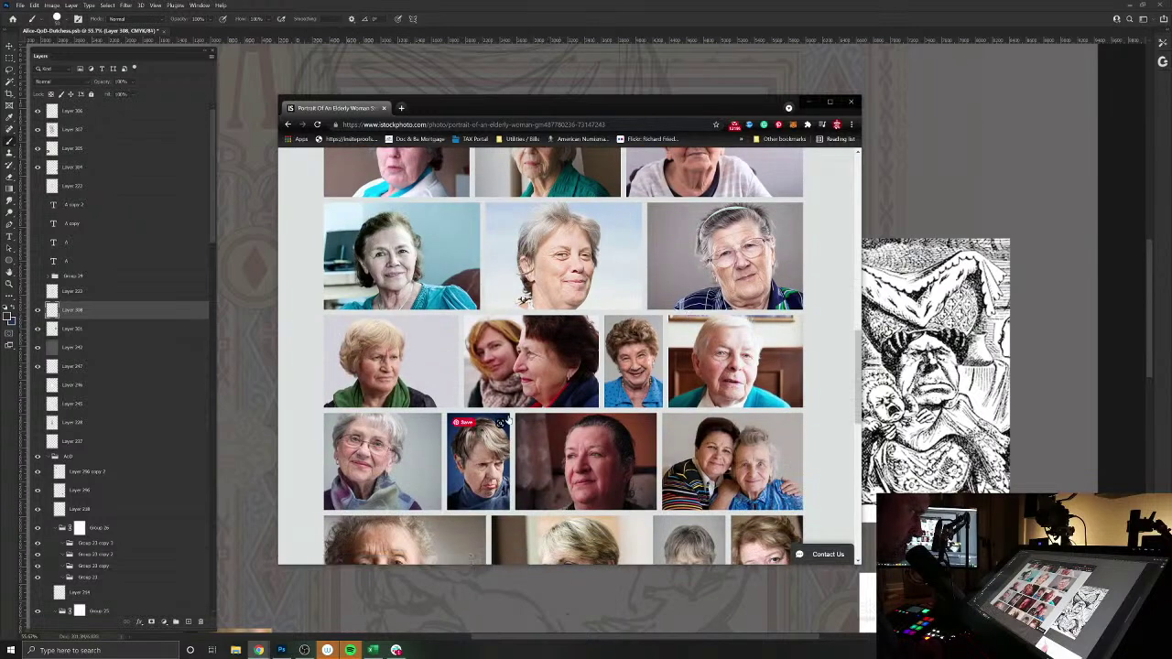
- Open the photo of the grumpy old woman looking down and scowling, and examine its same-series and similar images
left_click(478, 481)
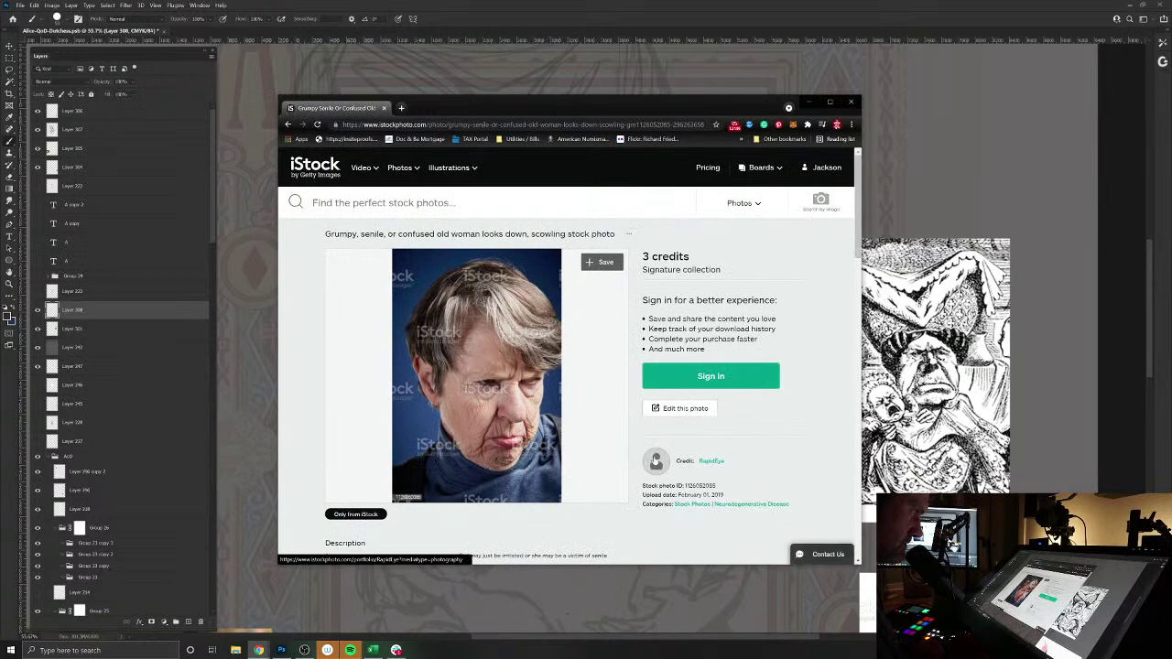
scroll(654, 462, "down", 3)
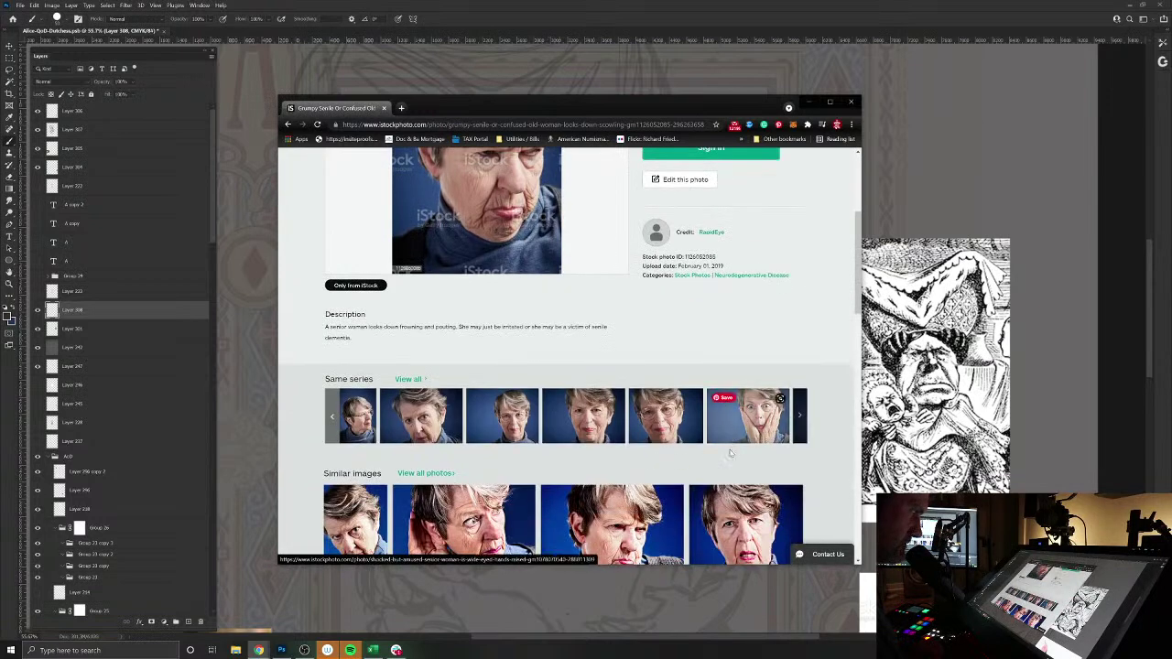
scroll(722, 482, "down", 1)
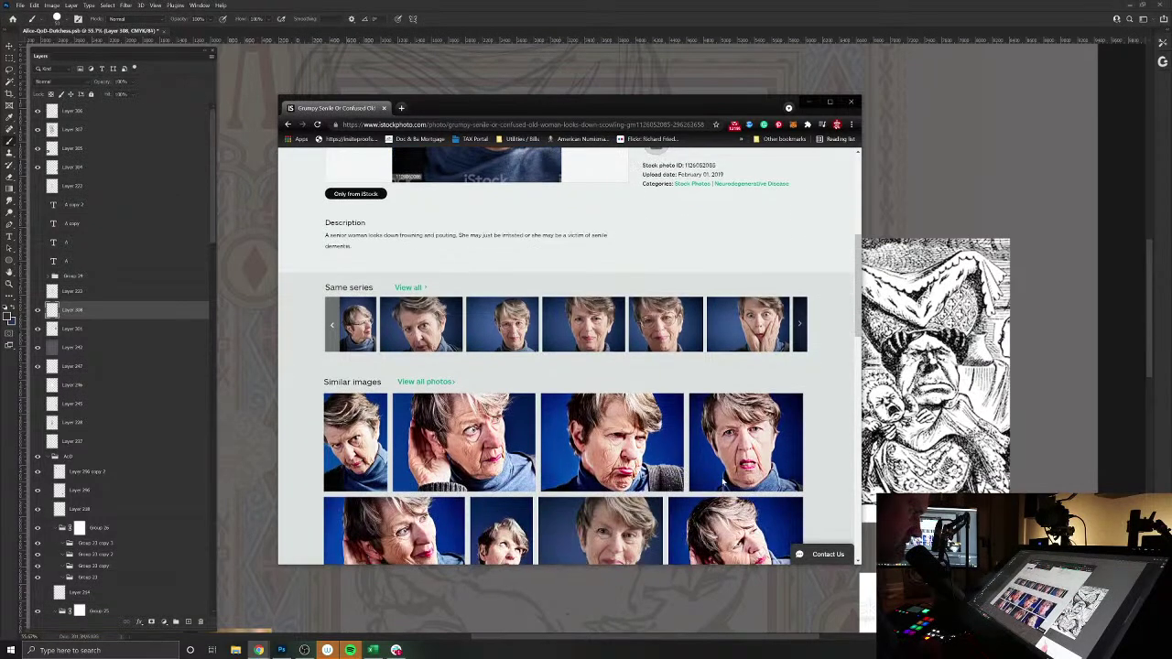
scroll(722, 483, "down", 1)
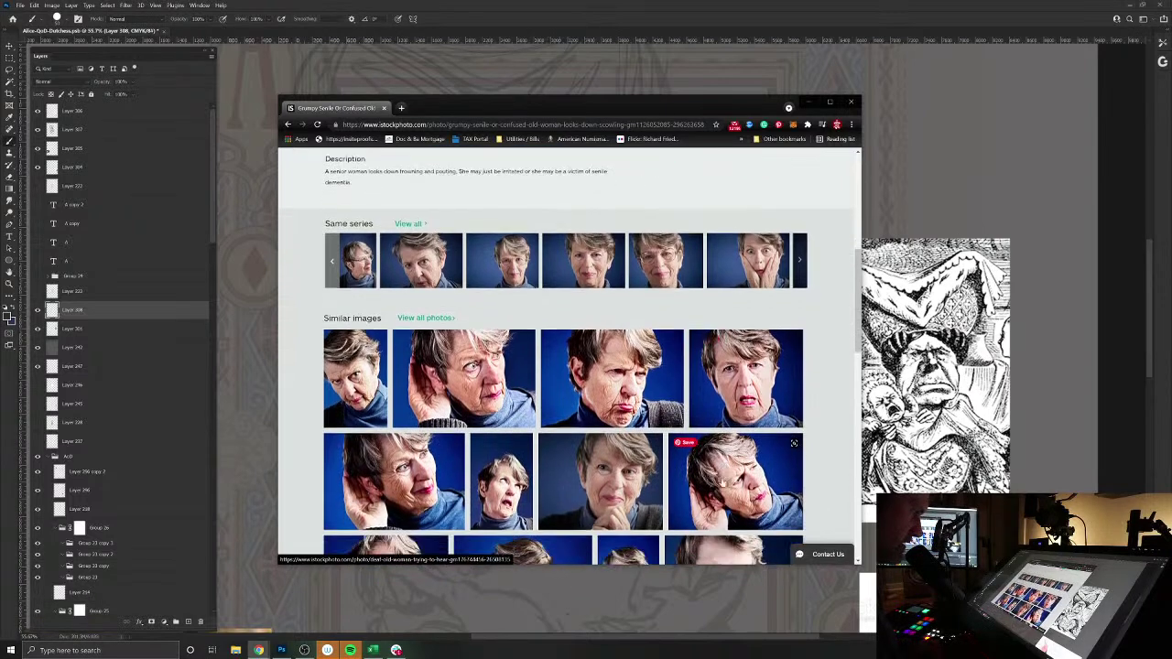
- Open the stock photo of the senile old woman frowning and pouting, view it enlarged, and copy the image
left_click(604, 352)
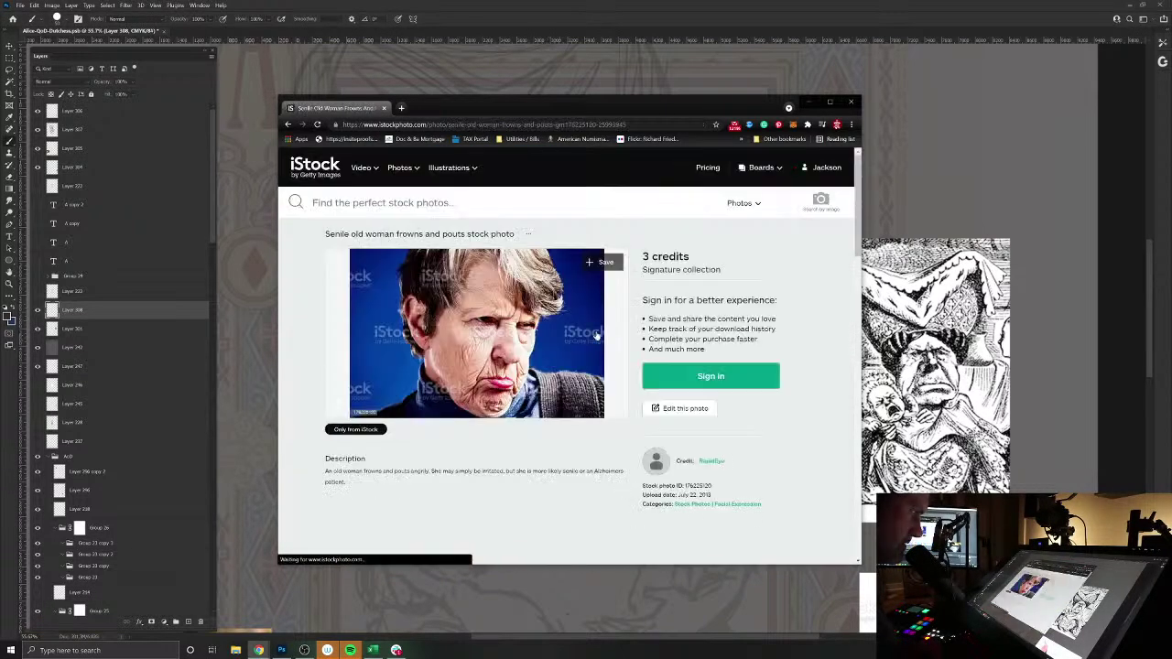
left_click(476, 335)
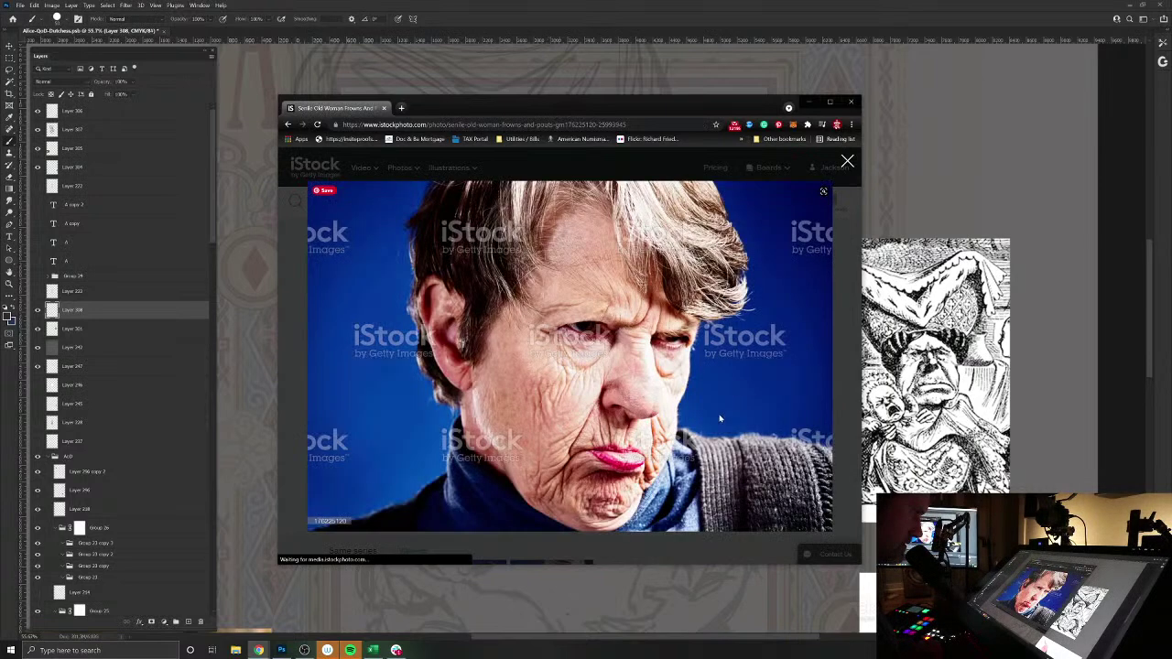
left_click(843, 333)
right_click(525, 334)
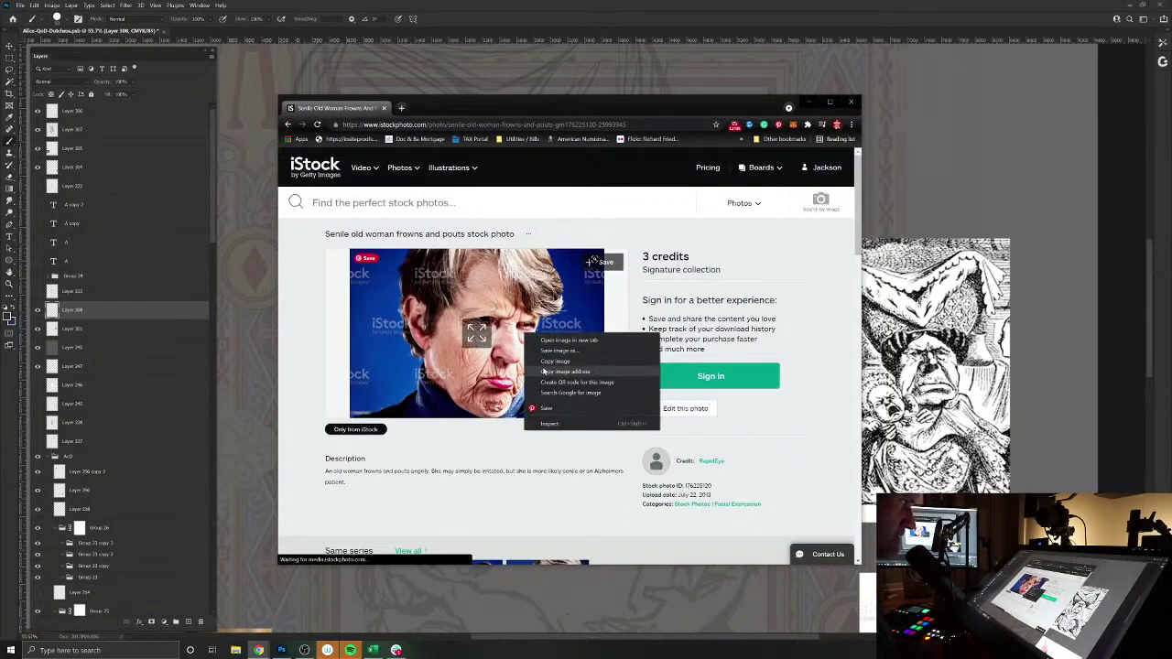
left_click(554, 360)
- Paste the copied photo into the Photoshop card document, shrink it to about half size, and place it above the engraving reference
key("alt+Tab")
key("ctrl+v")
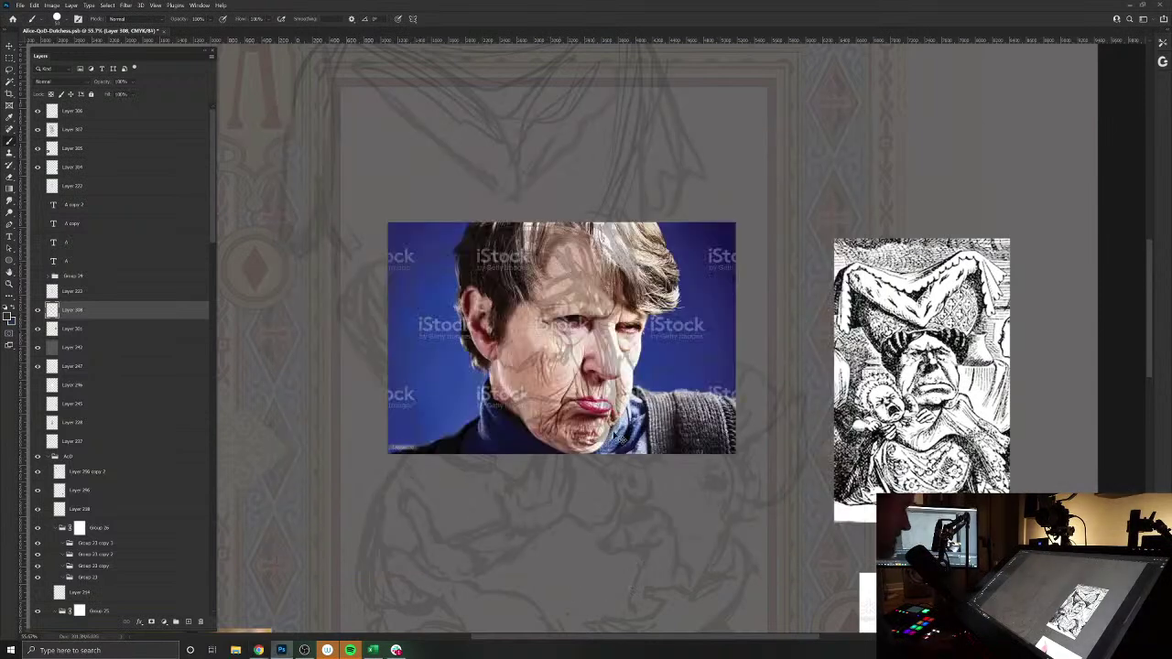
key("ctrl+t")
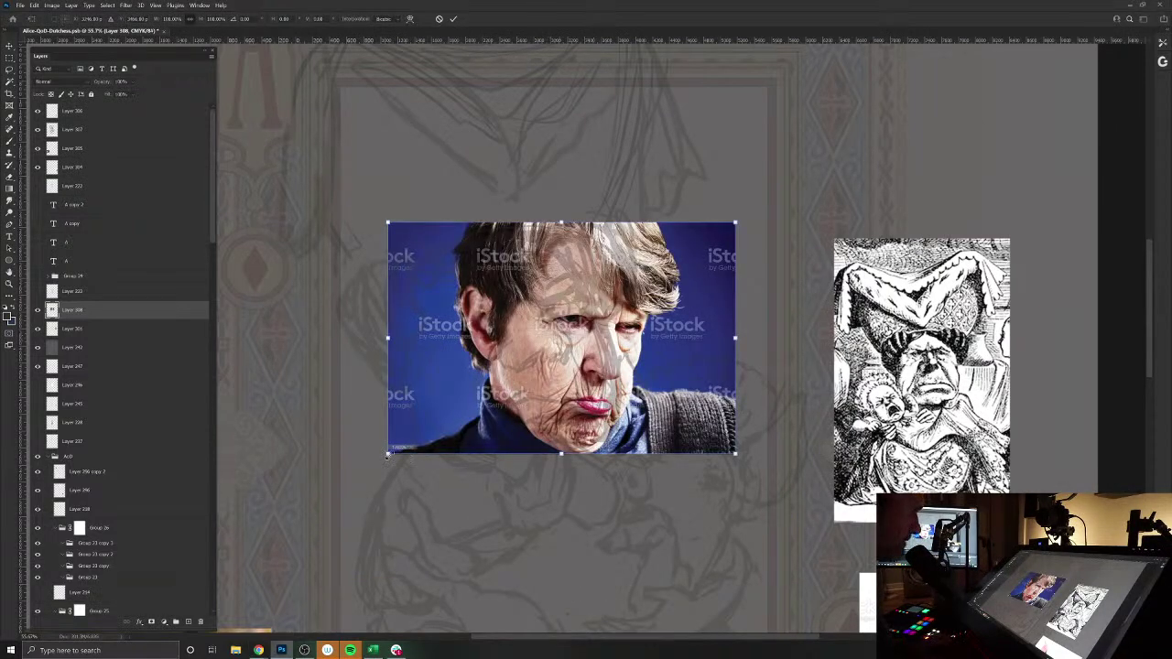
left_click_drag(388, 455, 571, 320)
left_click_drag(687, 287, 999, 157)
key("Return")
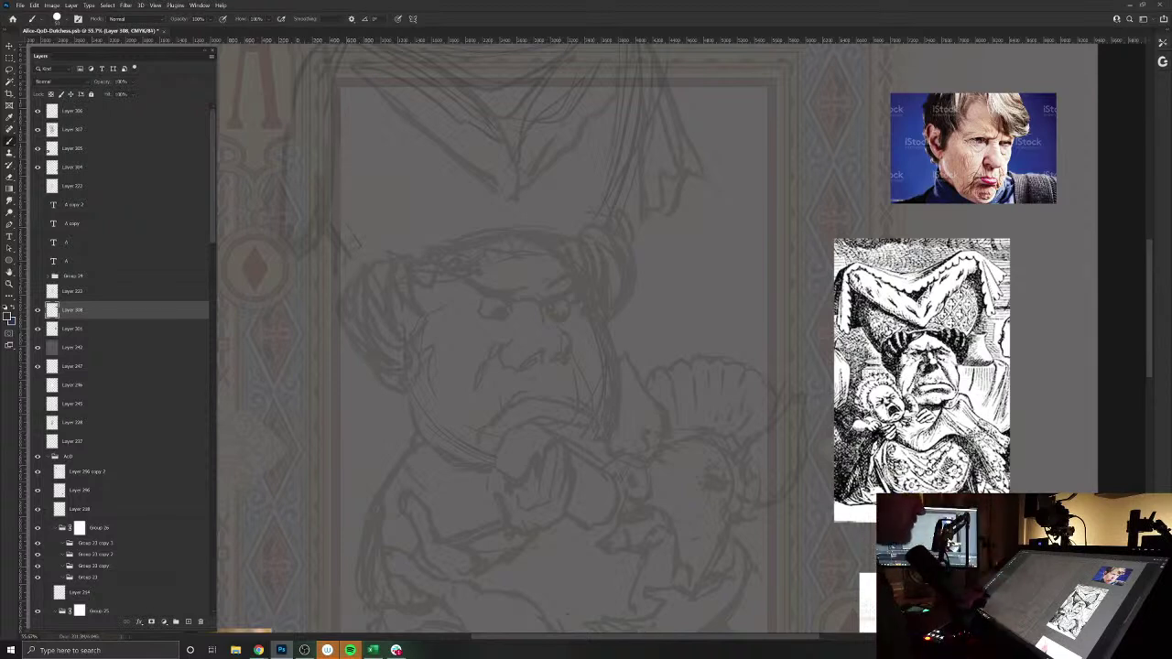
- Add a new layer, draw the Duchess's nose and nostrils over the faded sketch, and erase the stray strokes around the nose tip
left_click(188, 622)
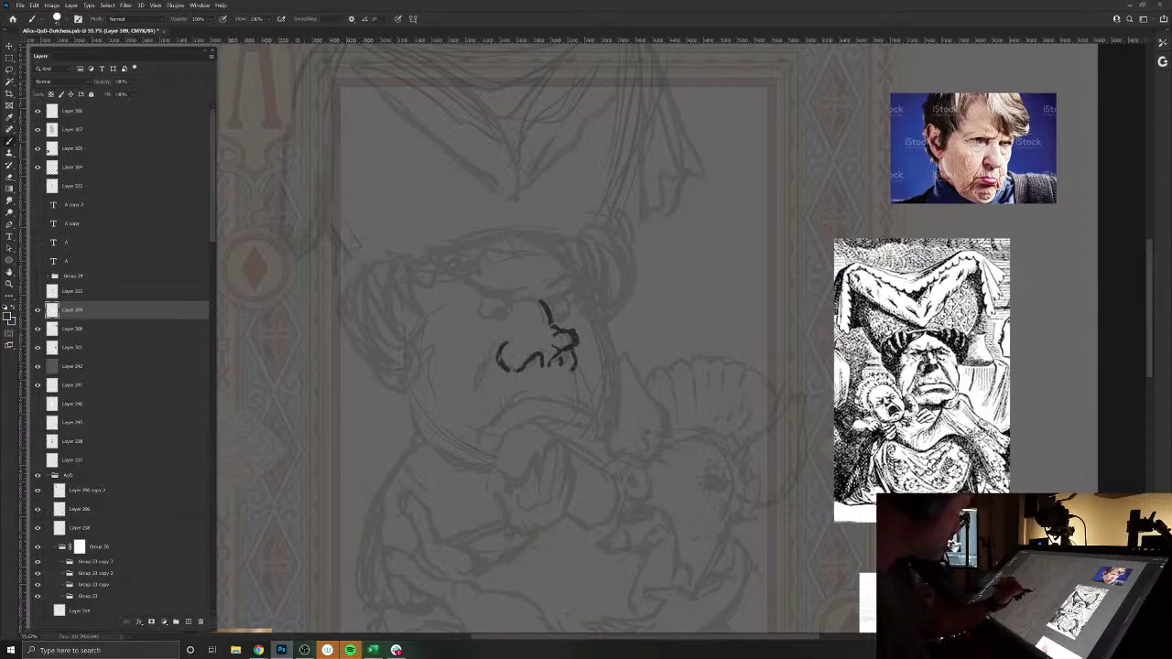
key("e")
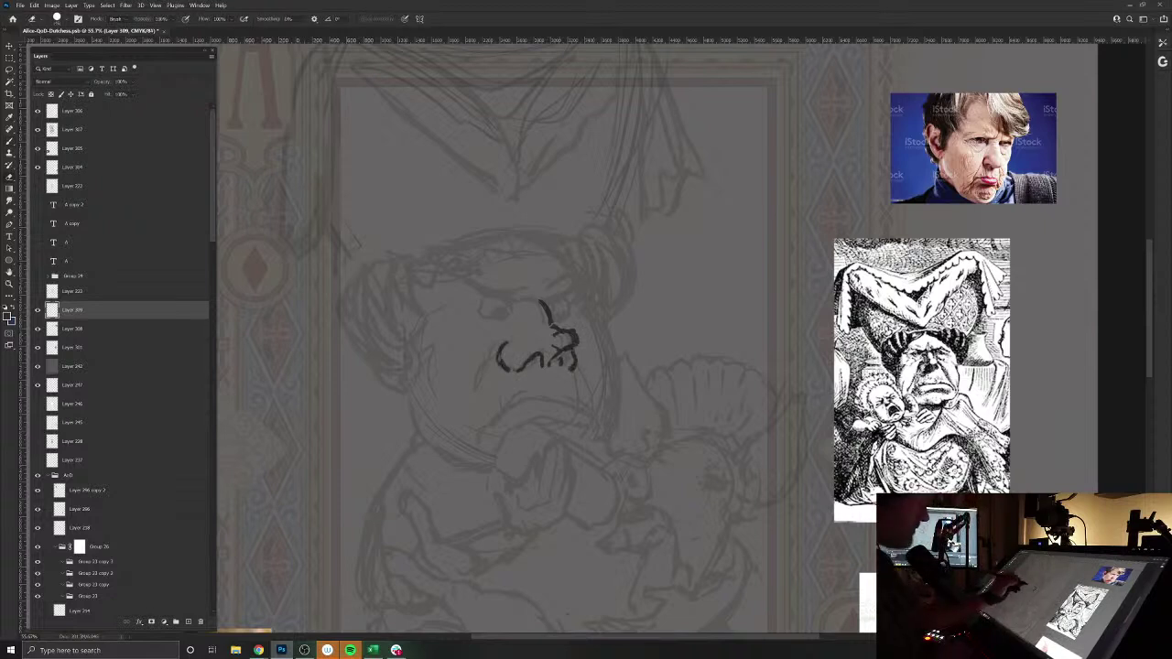
mouse_move(572, 348)
left_mouse_down()
mouse_move(554, 332)
mouse_move(553, 364)
mouse_move(562, 352)
mouse_move(567, 368)
left_mouse_up()
key("b")
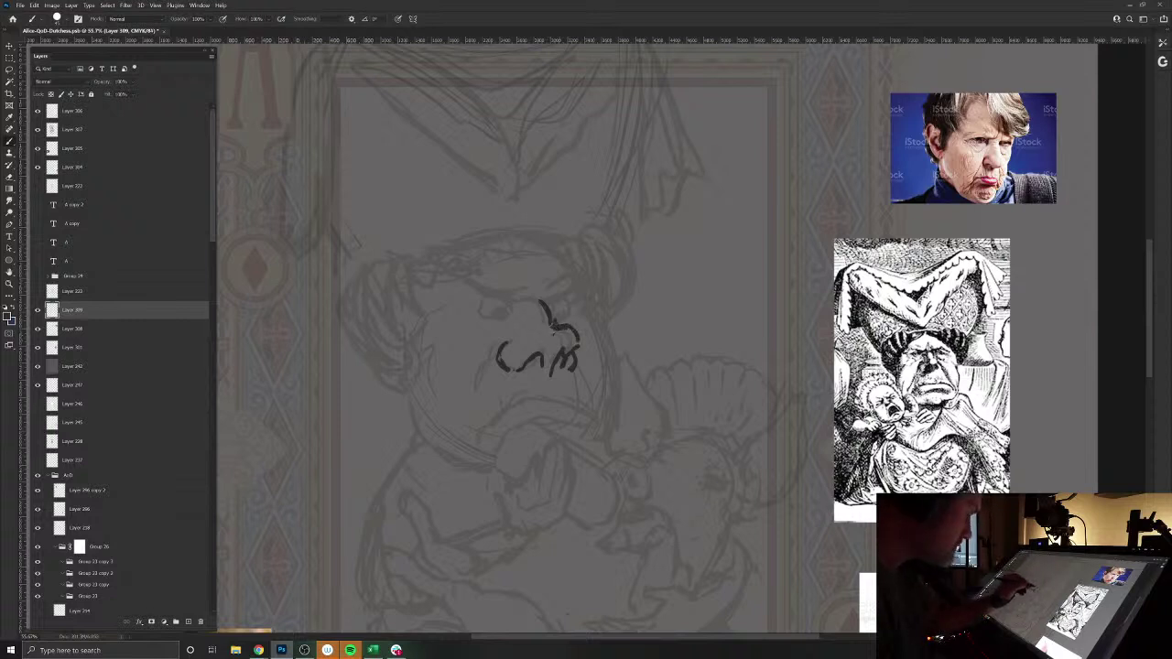
- Draw the bridge of the nose, both glaring eyes and the steep scowling brows over the faded sketch
left_click_drag(542, 302, 553, 320)
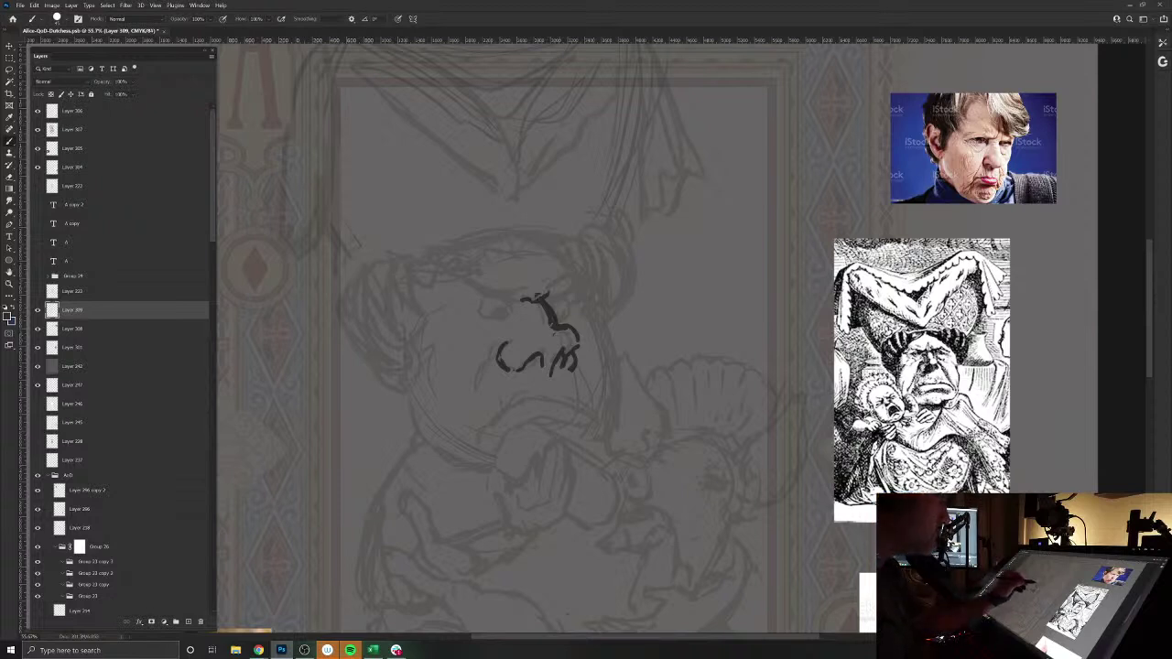
left_click_drag(544, 298, 559, 289)
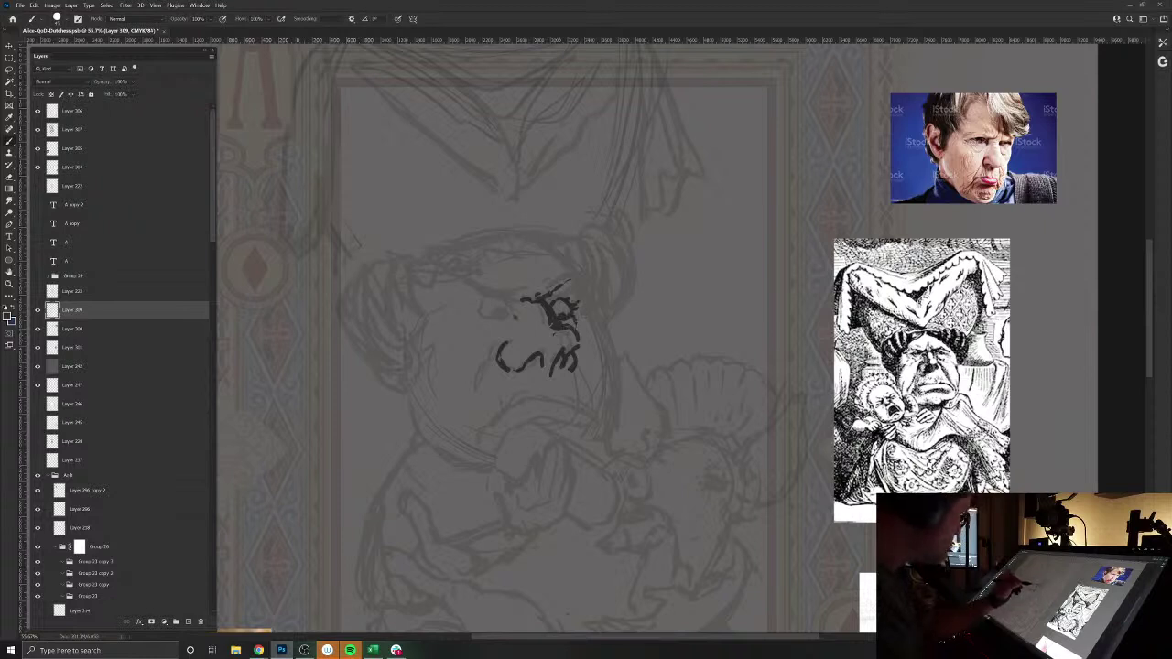
left_click_drag(510, 313, 511, 303)
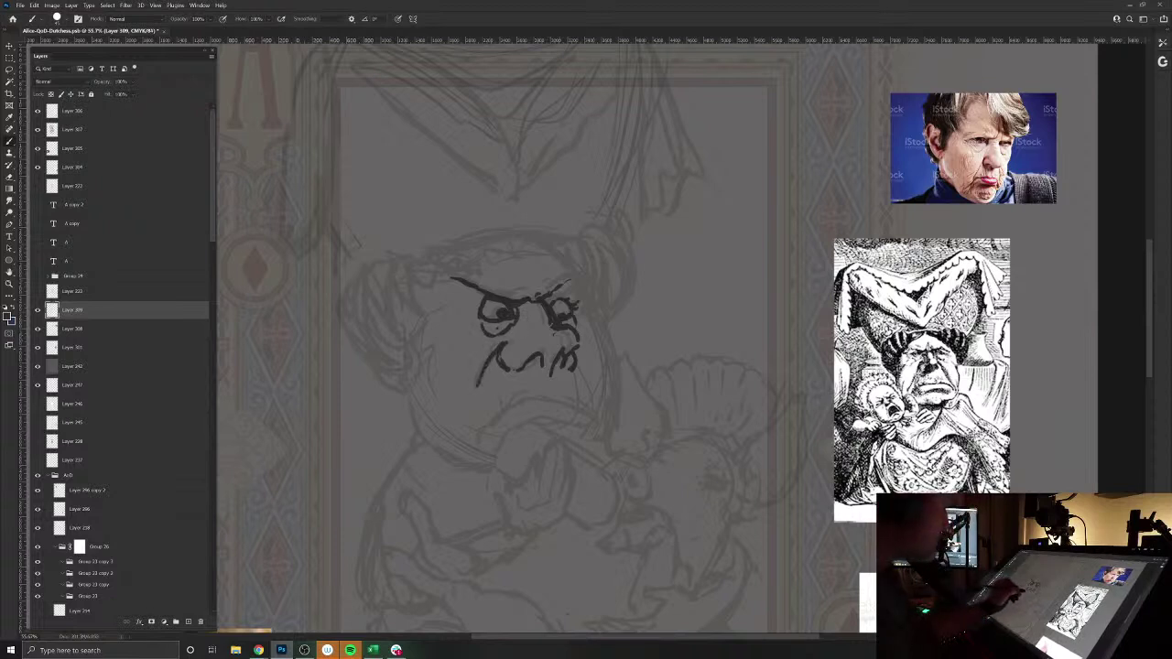
- Draw the downturned mouth with upper-lip wrinkles, the sagging jowls and the far cheek contour
left_click_drag(552, 379, 553, 396)
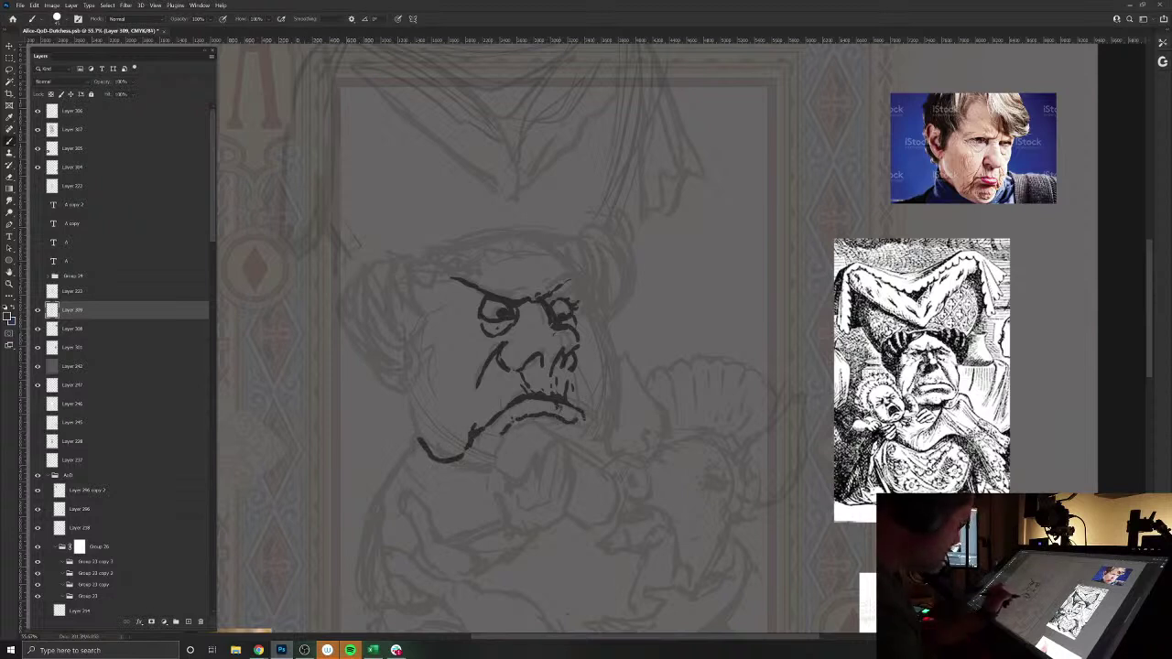
left_click_drag(581, 419, 590, 425)
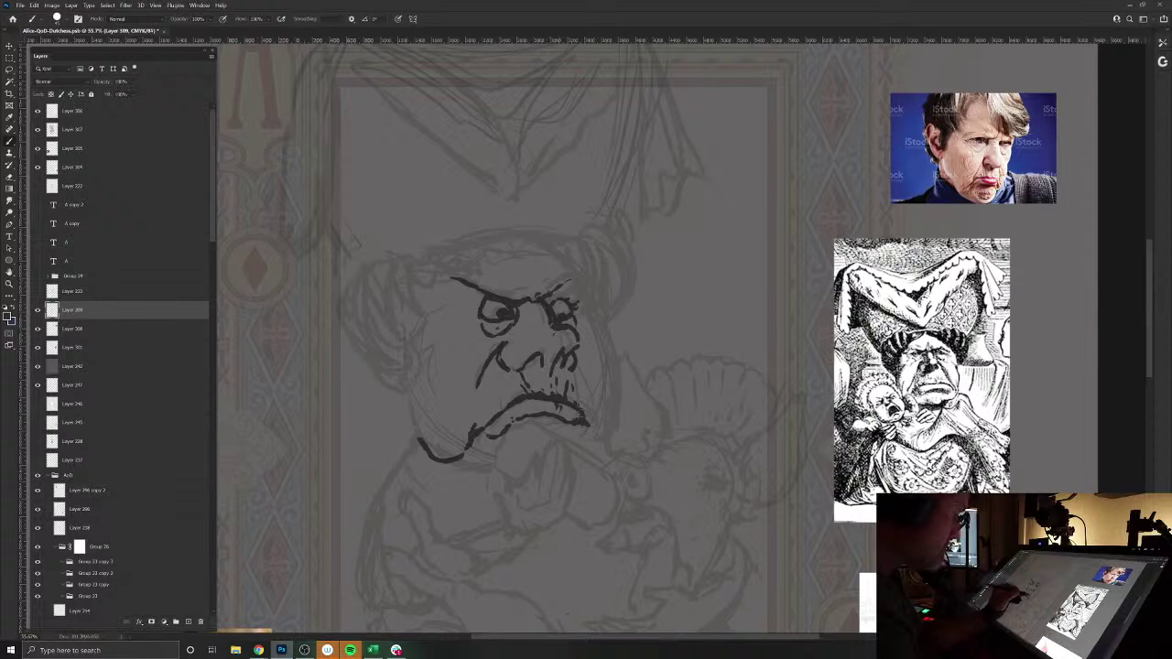
mouse_move(574, 333)
left_mouse_down()
mouse_move(588, 404)
mouse_move(612, 428)
mouse_move(619, 414)
left_mouse_up()
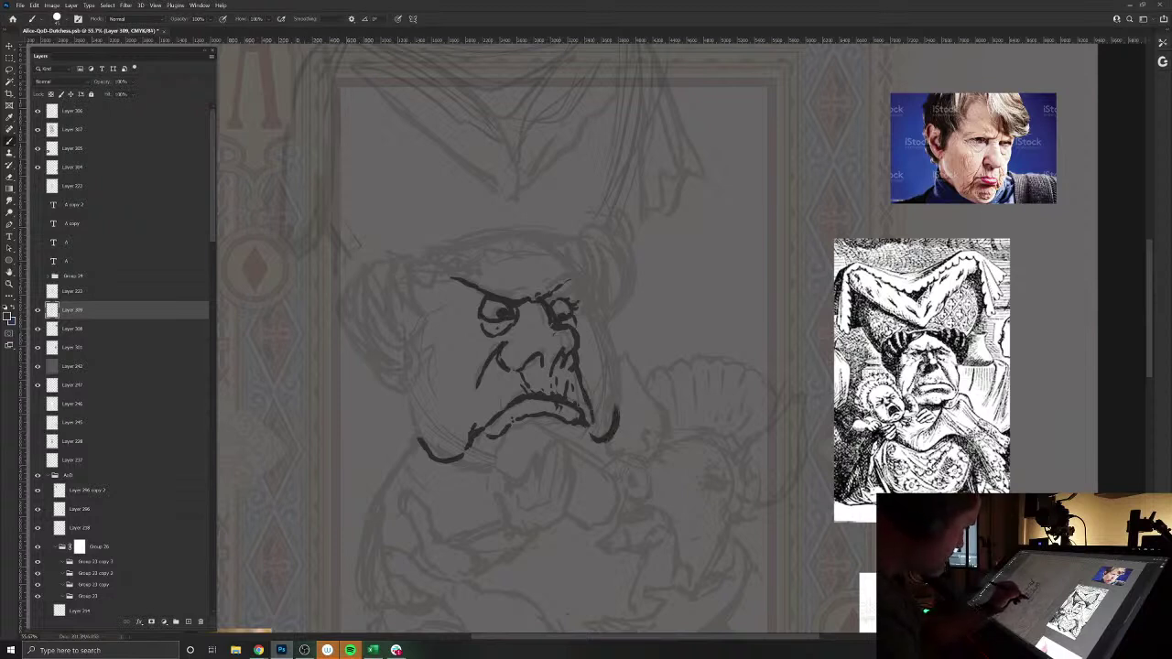
left_click_drag(614, 410, 595, 316)
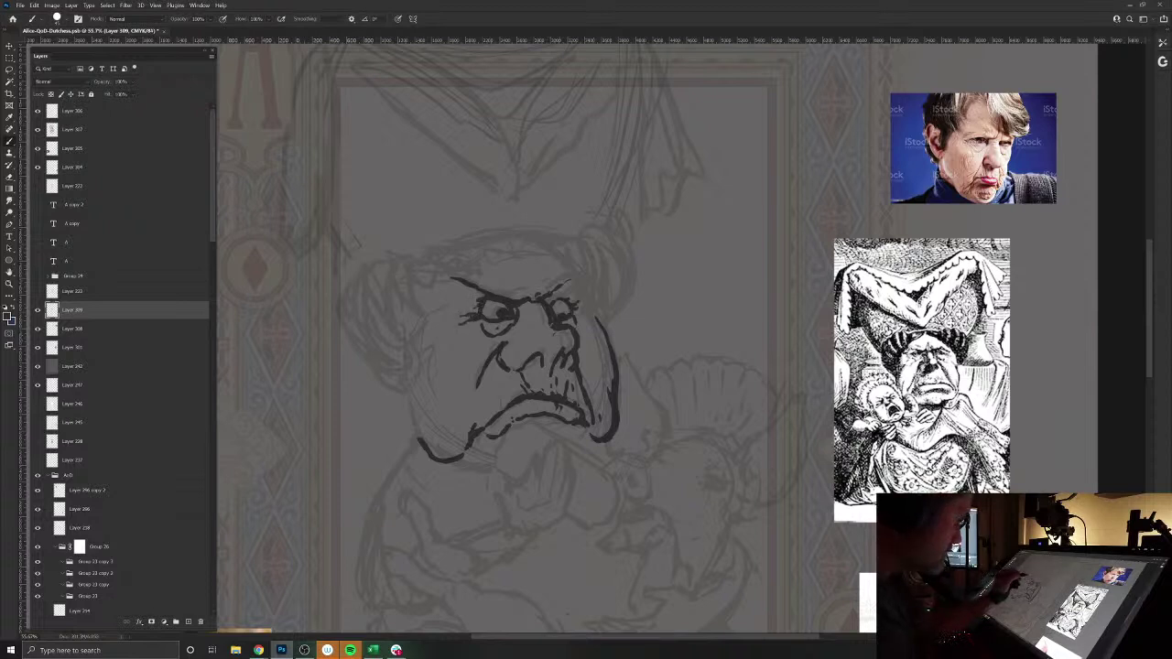
- Rework both eyes by erasing and redrawing the upper lids and pupils beneath the scowling brows
key("e")
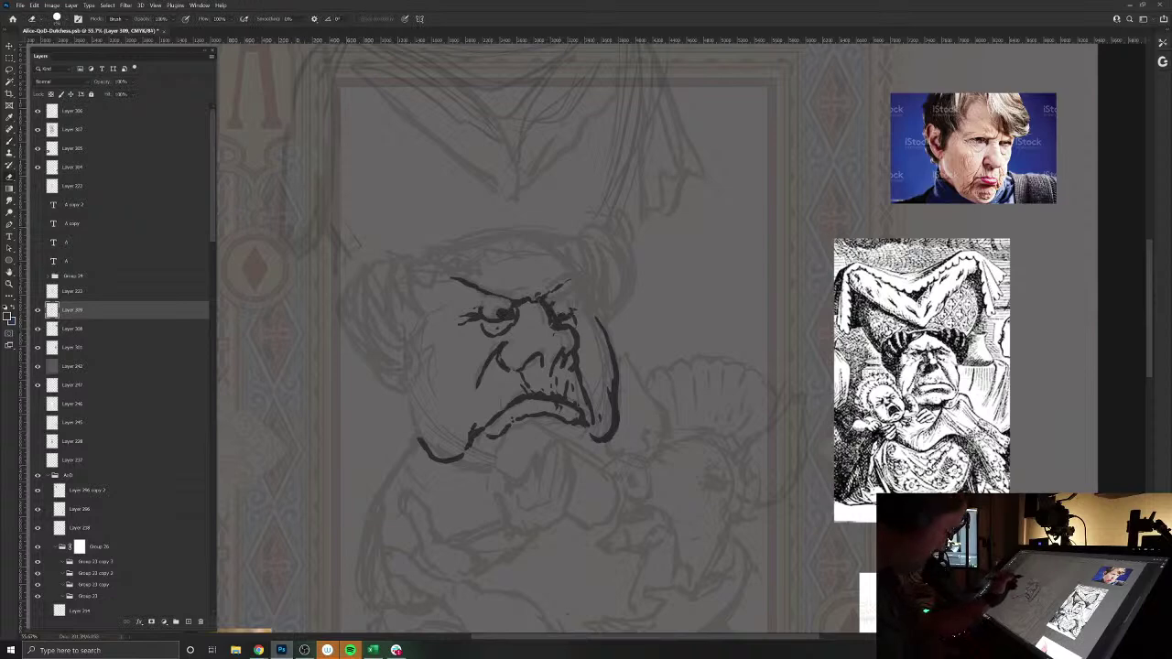
key("b")
key("e")
left_click_drag(489, 301, 509, 306)
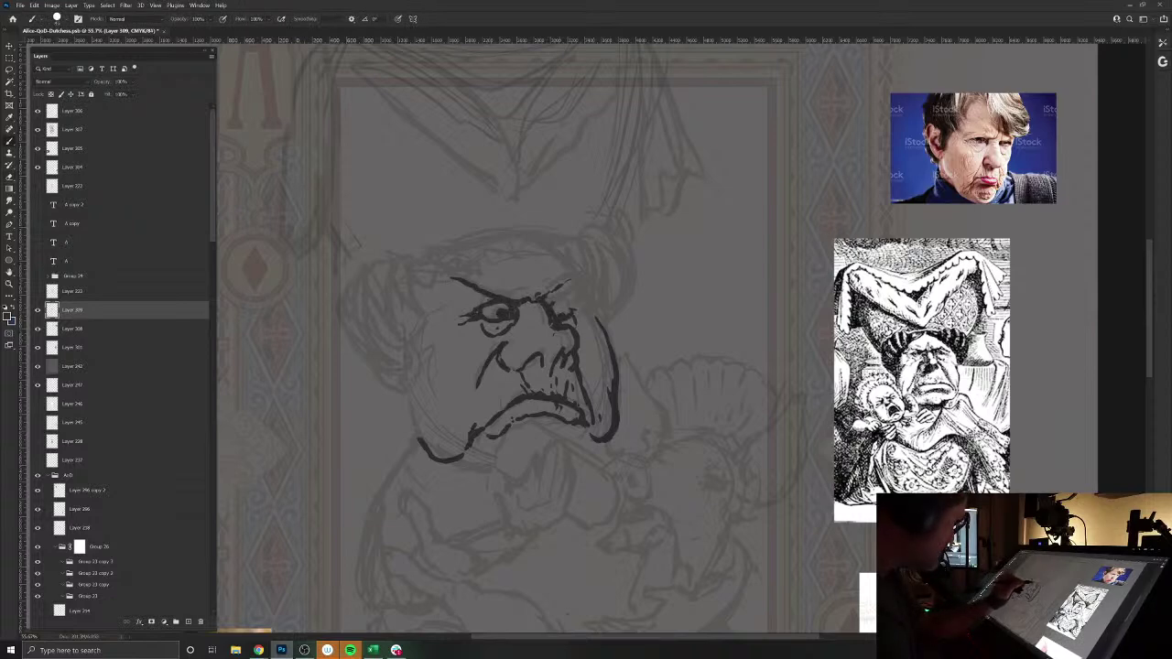
left_click_drag(550, 299, 566, 313)
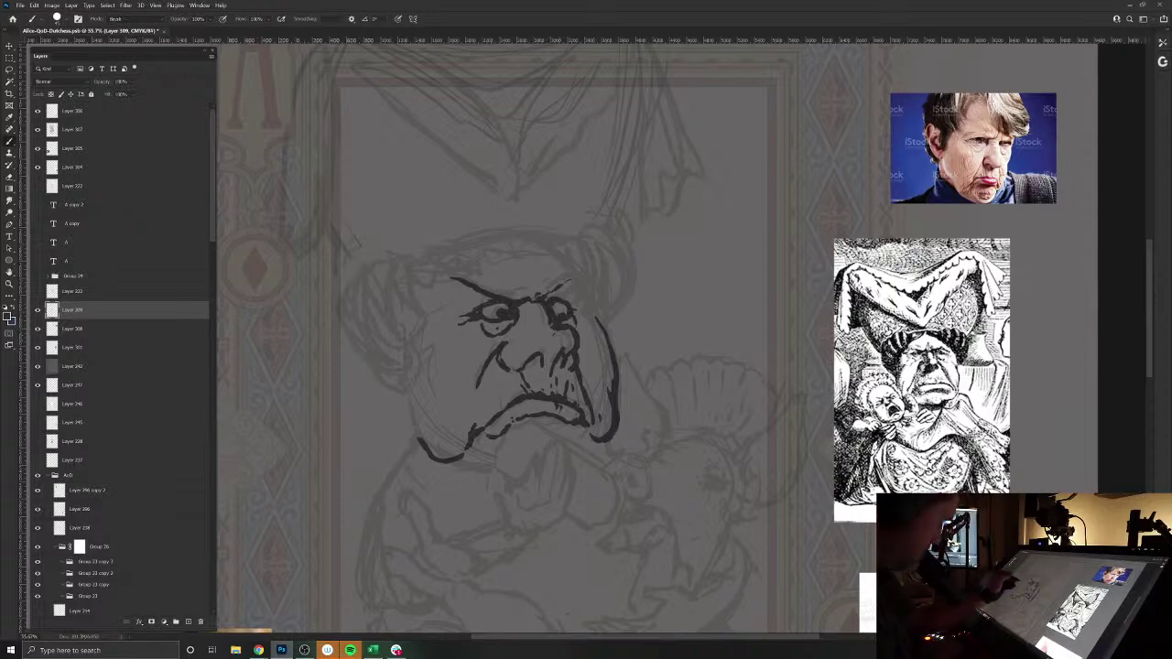
- Erase and redraw the near eye's upper lid heavier with lashes, add creases by the far eye, and extend the far cheek line up to it
key("e")
left_click_drag(483, 300, 505, 306)
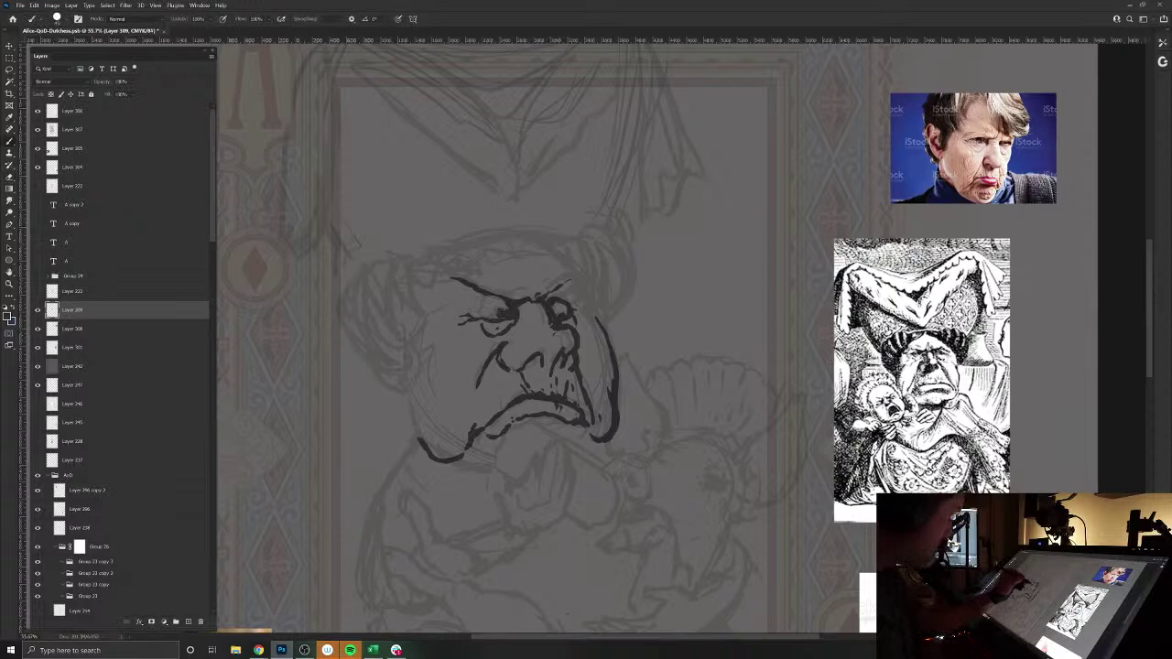
key("b")
mouse_move(502, 299)
left_mouse_down()
mouse_move(509, 317)
mouse_move(500, 299)
left_mouse_up()
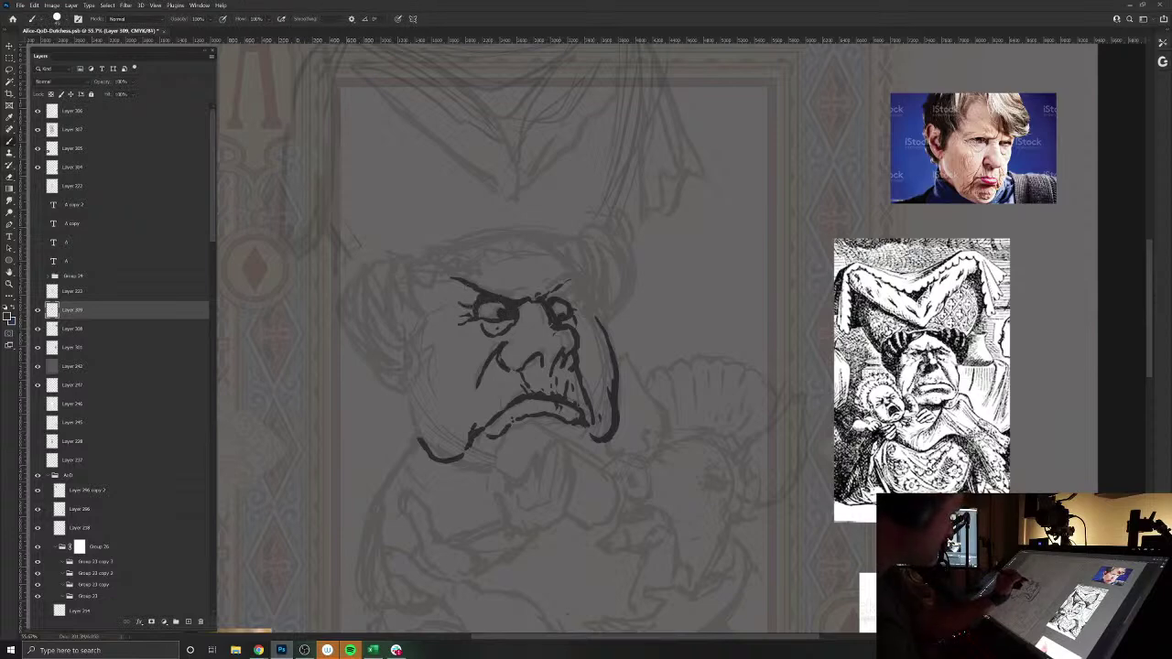
left_click_drag(566, 299, 577, 304)
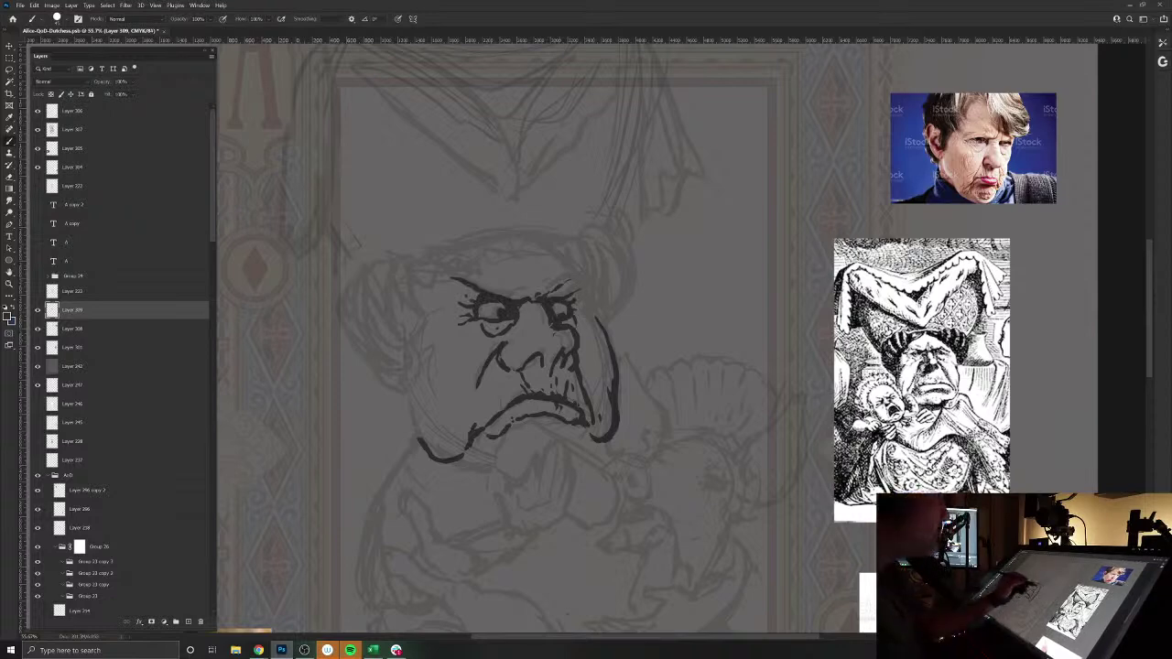
left_click_drag(583, 305, 593, 317)
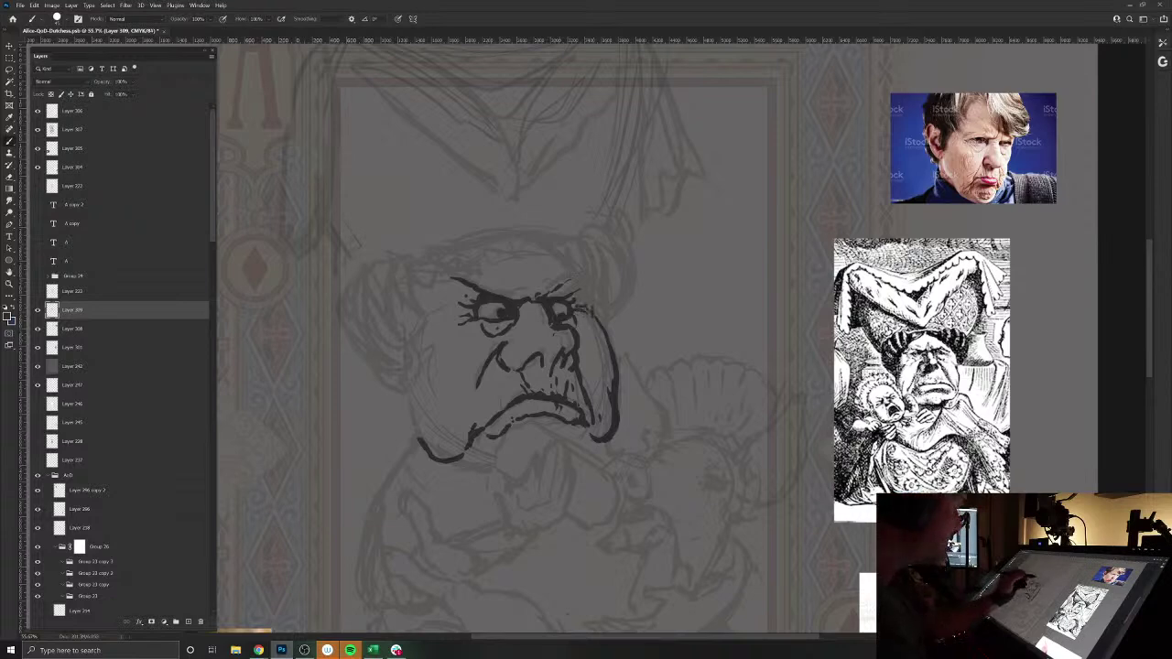
- Draw the peaked hairline across the forehead and the curved headdress rolls on the far side of the head
left_click_drag(516, 243, 540, 259)
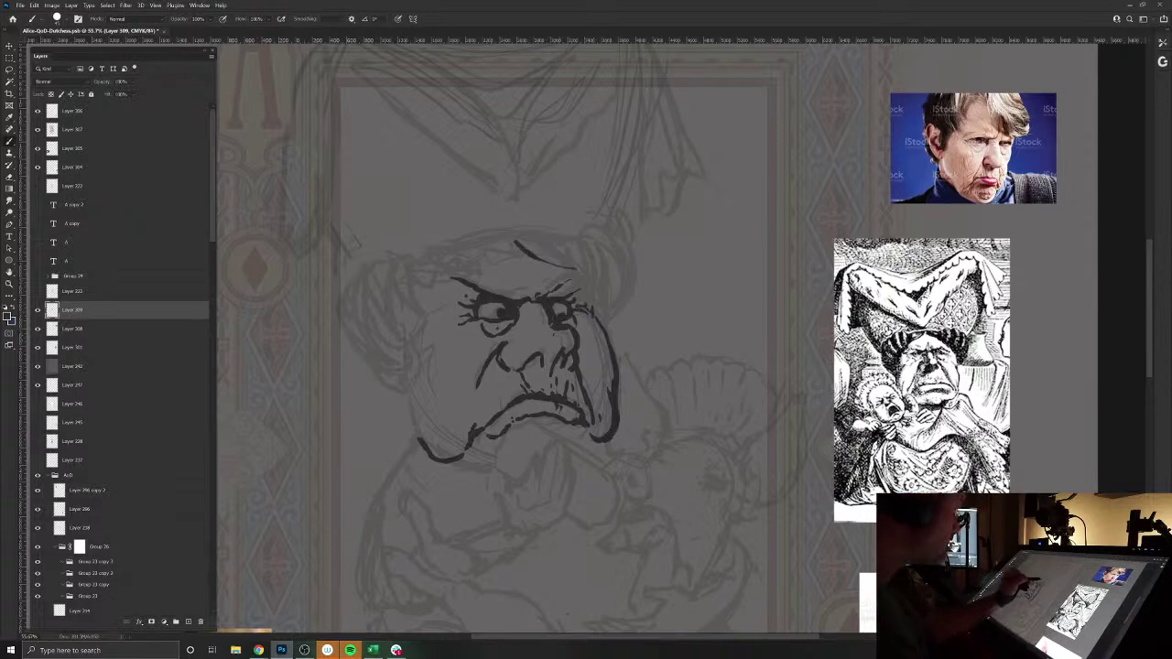
left_click_drag(515, 244, 469, 269)
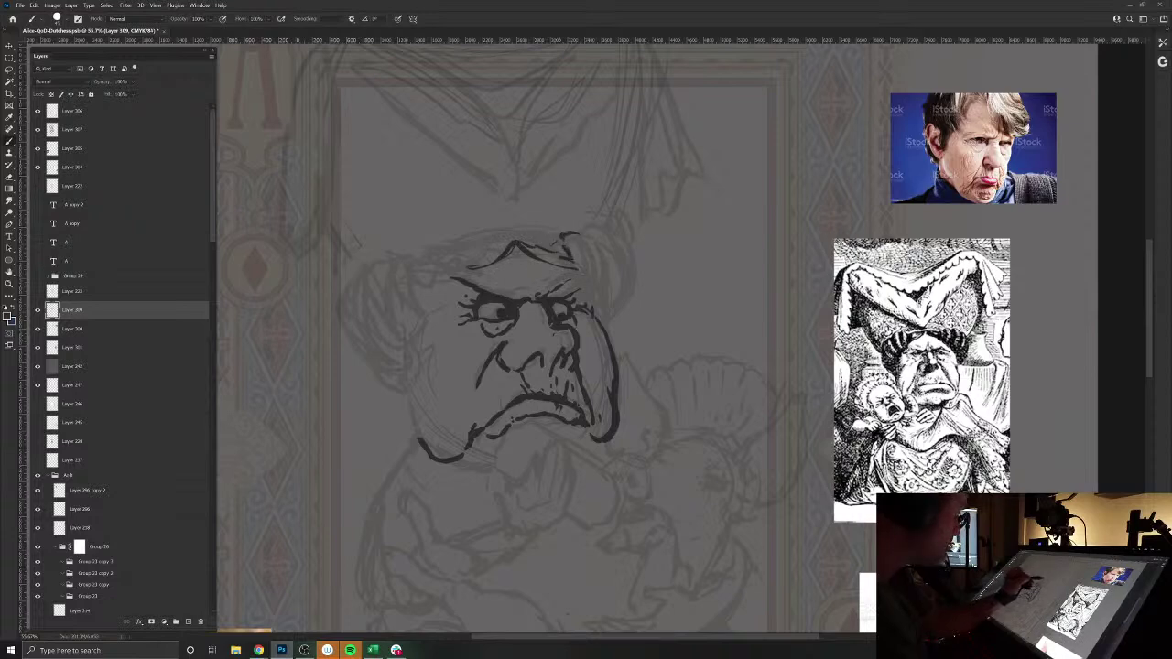
left_click_drag(563, 234, 597, 286)
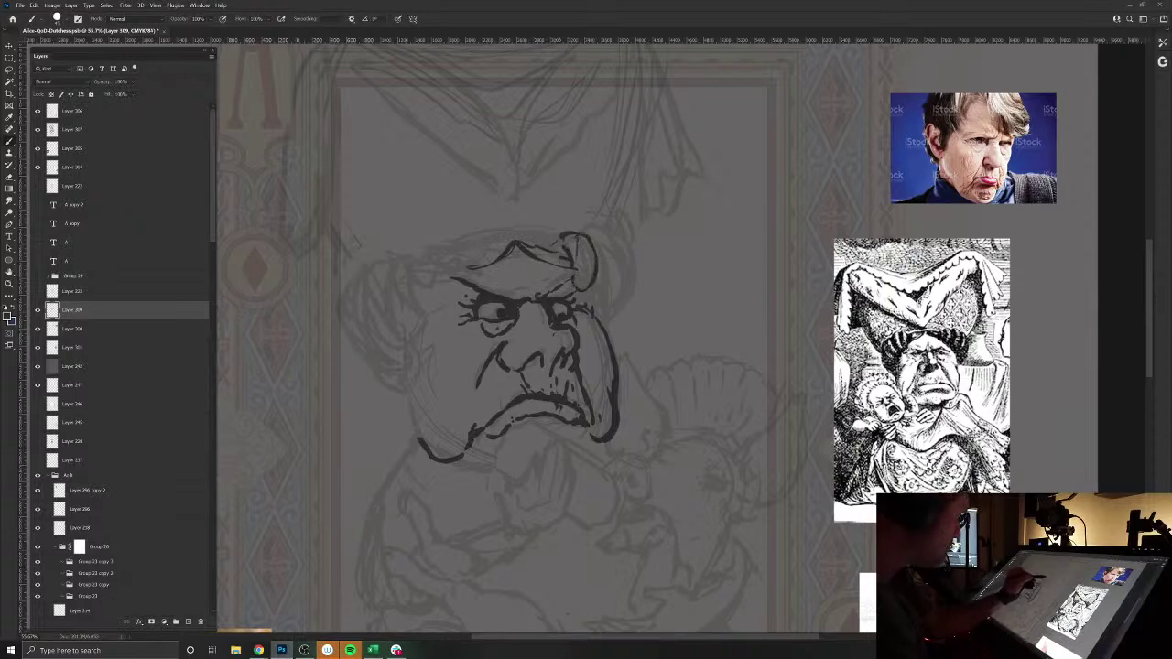
left_click_drag(577, 231, 617, 293)
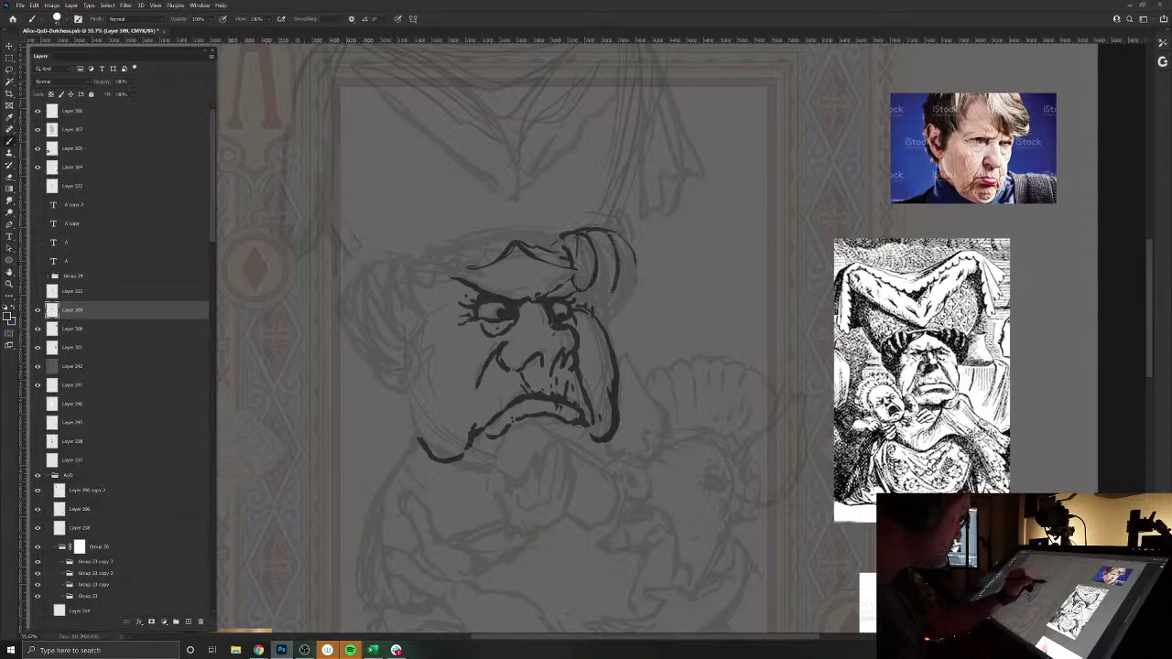
left_click_drag(619, 236, 635, 308)
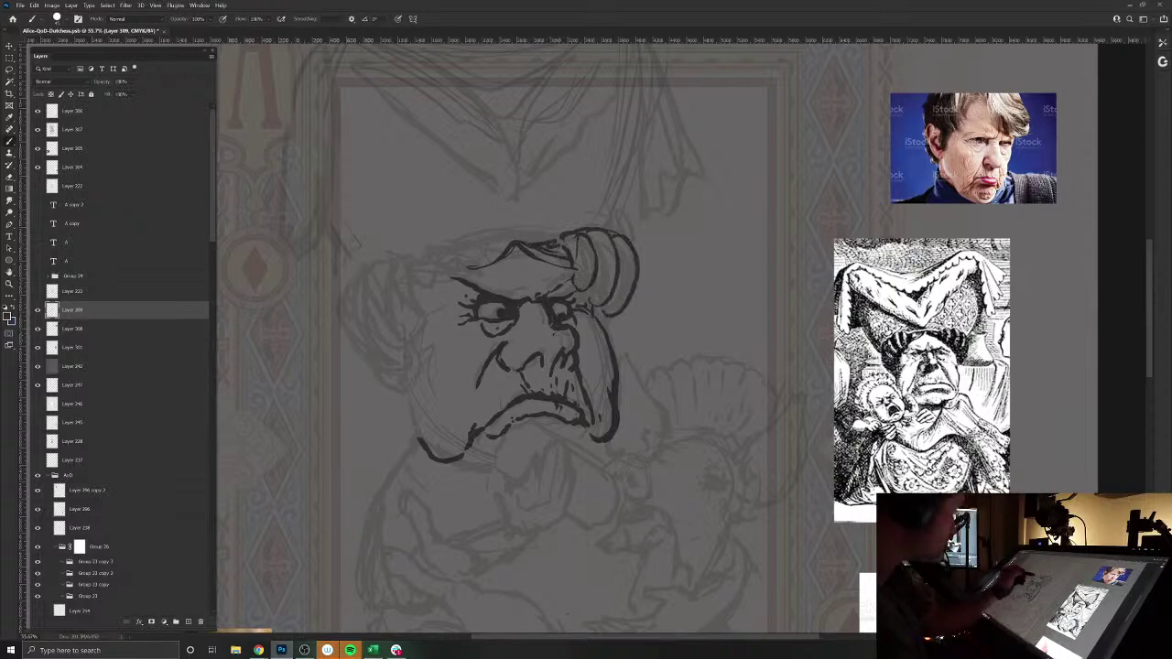
left_click_drag(445, 271, 502, 243)
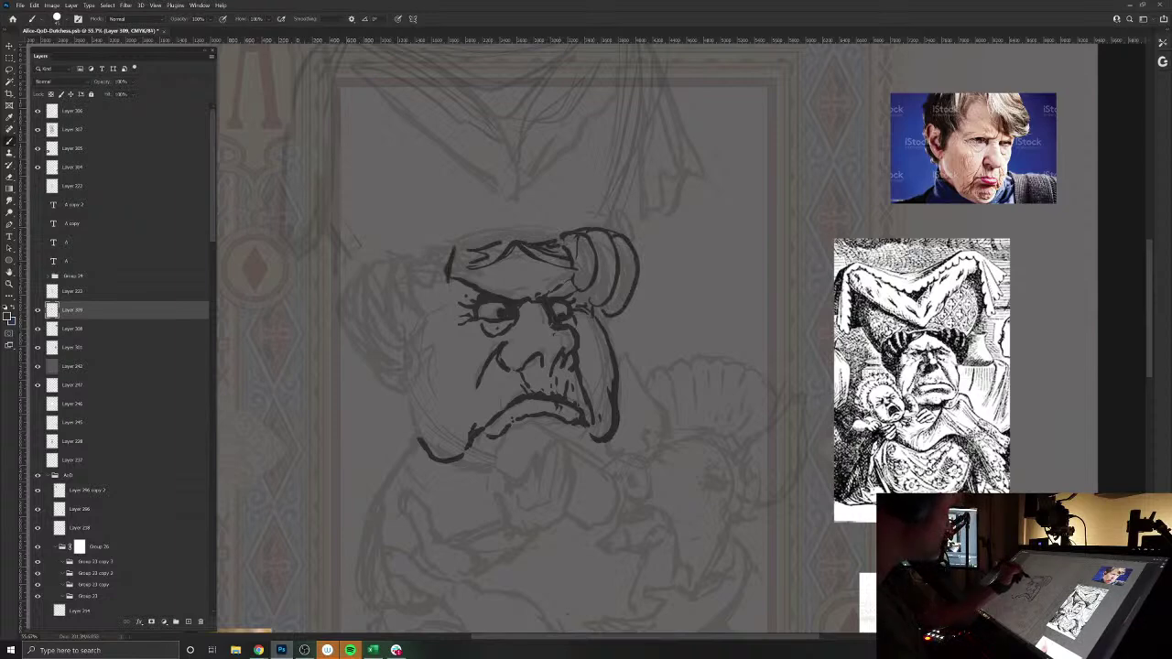
- Draw the successive curved rolls of the headdress down the near side of the head, ending beside the cheek
left_click_drag(450, 247, 448, 293)
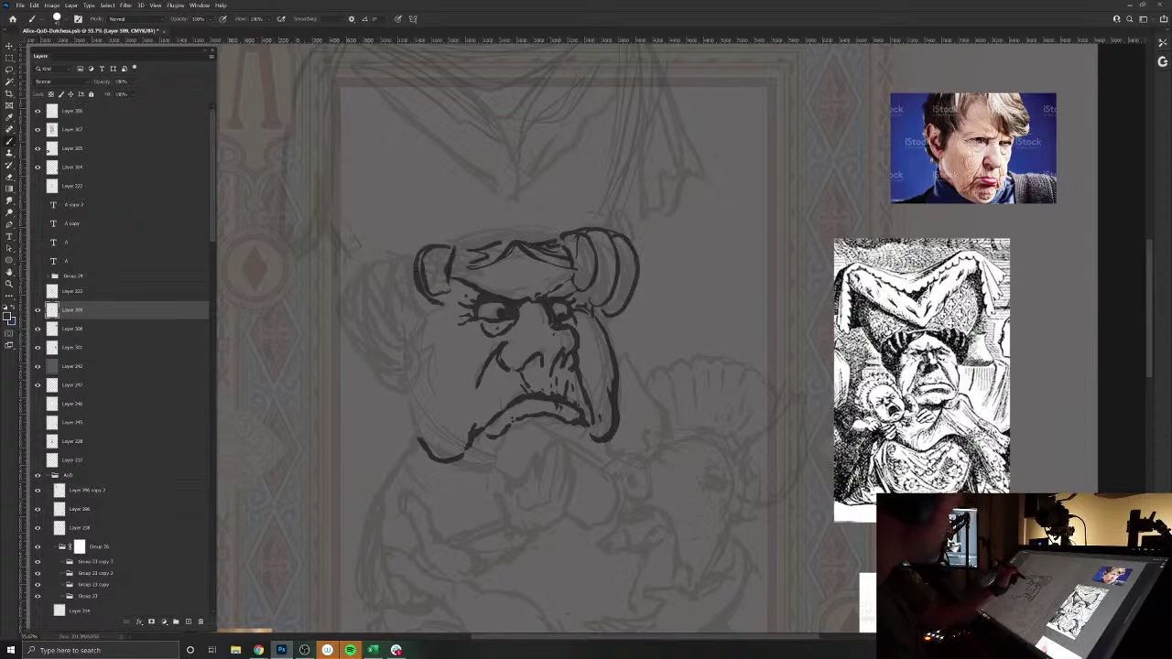
left_click_drag(409, 249, 400, 313)
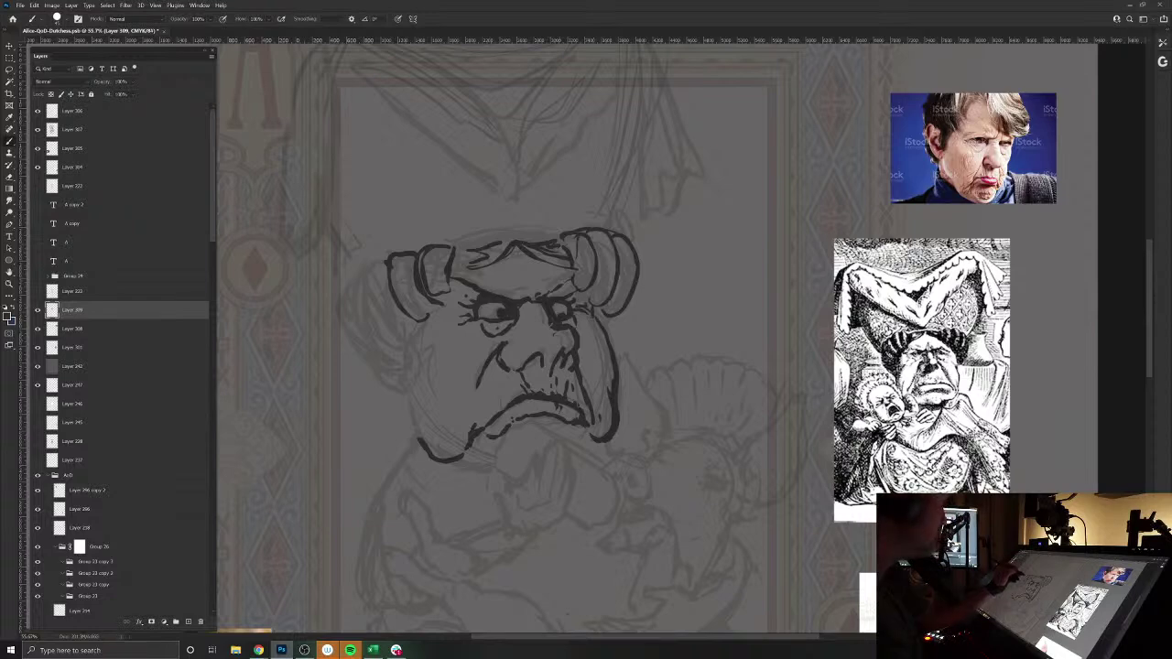
left_click_drag(365, 273, 378, 320)
left_click_drag(378, 320, 417, 337)
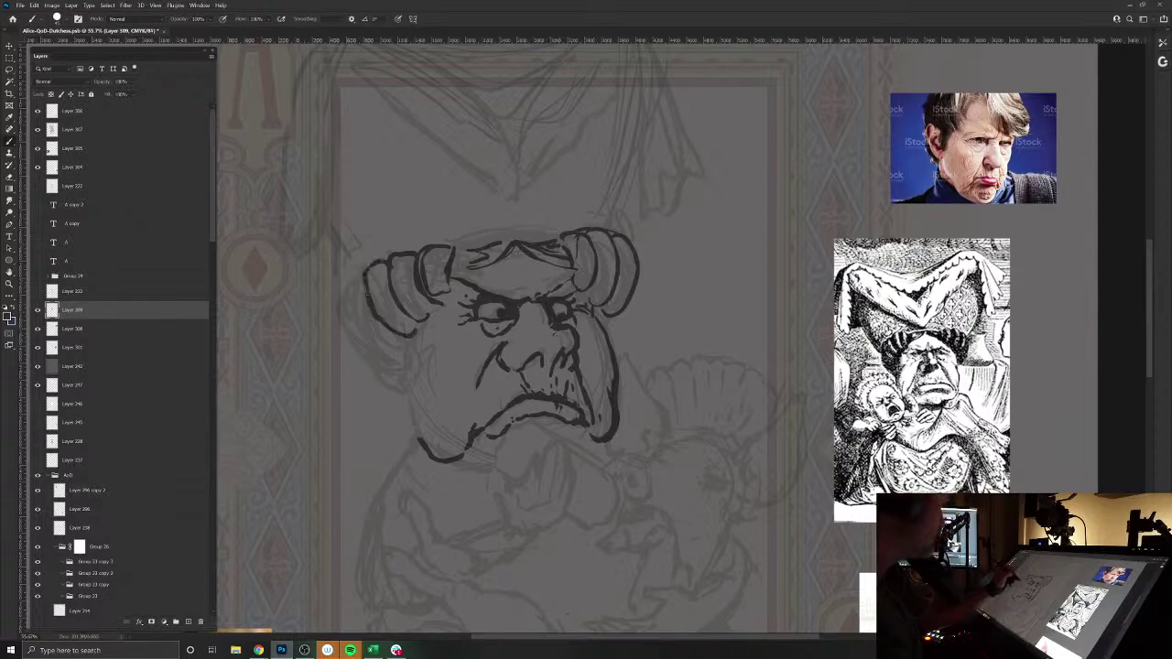
mouse_move(382, 265)
left_mouse_down()
mouse_move(359, 275)
mouse_move(355, 316)
mouse_move(383, 350)
left_mouse_up()
left_click_drag(383, 350, 413, 355)
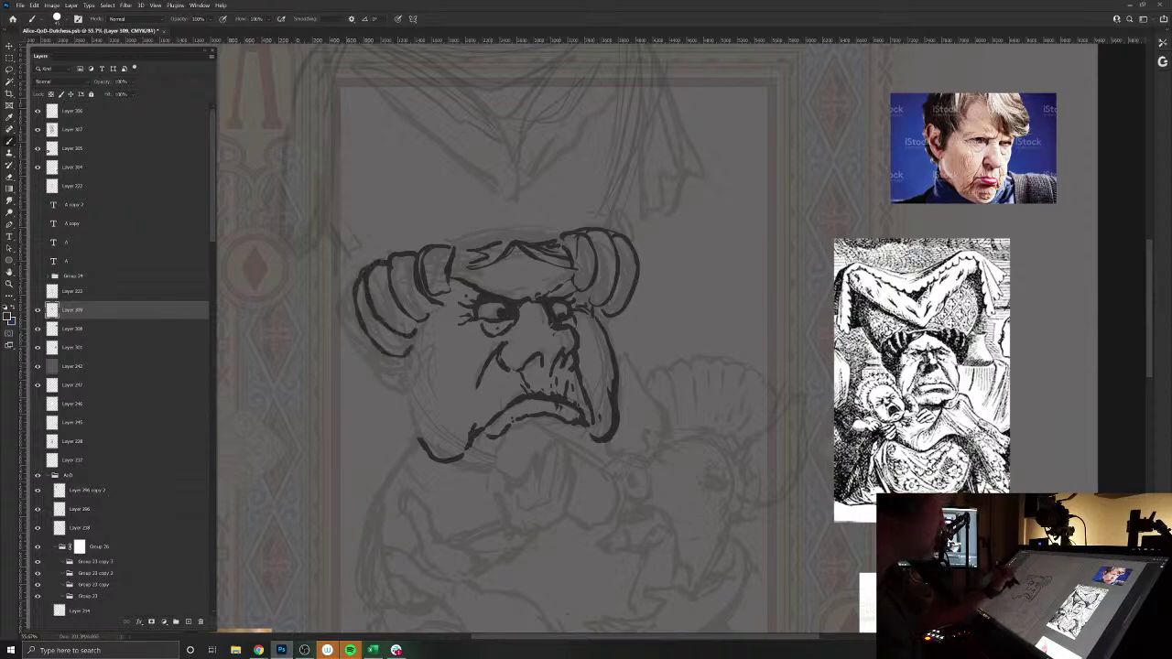
mouse_move(409, 365)
left_mouse_down()
mouse_move(372, 363)
mouse_move(354, 337)
left_mouse_up()
left_click_drag(354, 337, 350, 295)
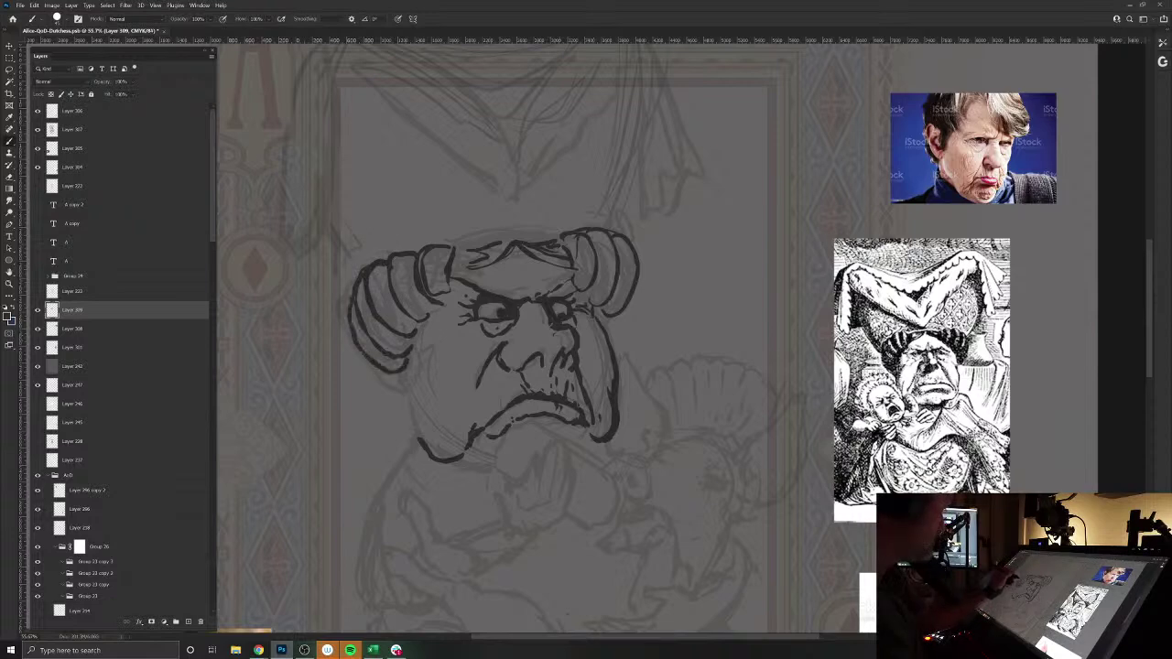
left_click_drag(370, 363, 401, 382)
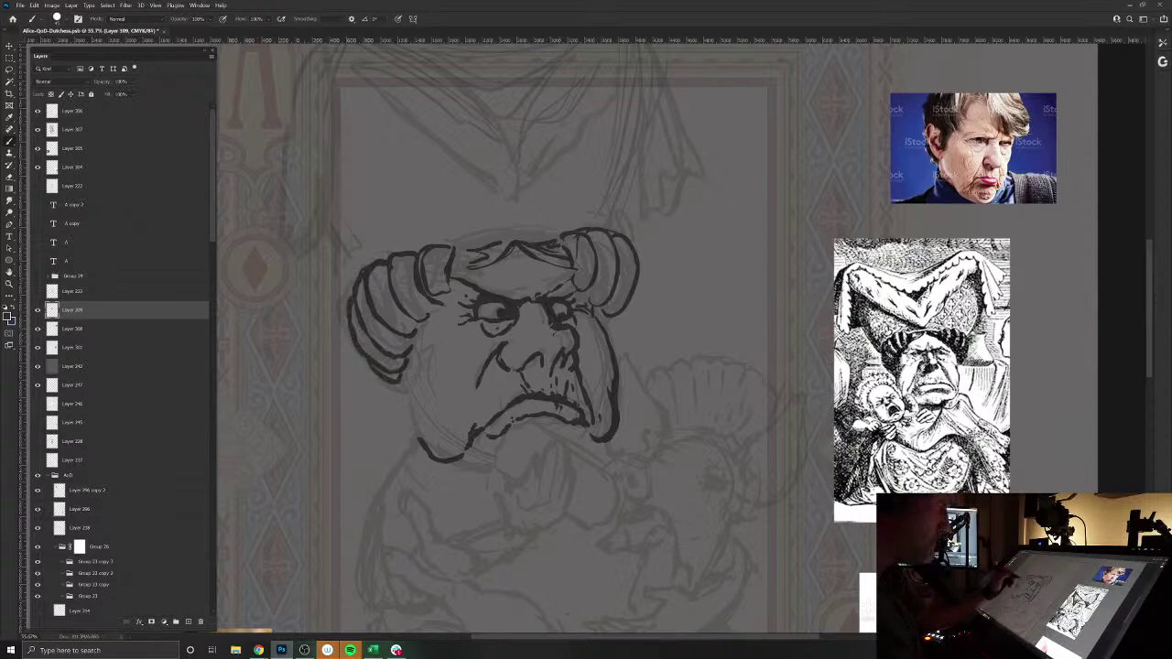
- Add crease lines on the near cheek and draw the fingers of the hand propped beneath the chin
left_click_drag(465, 323, 446, 343)
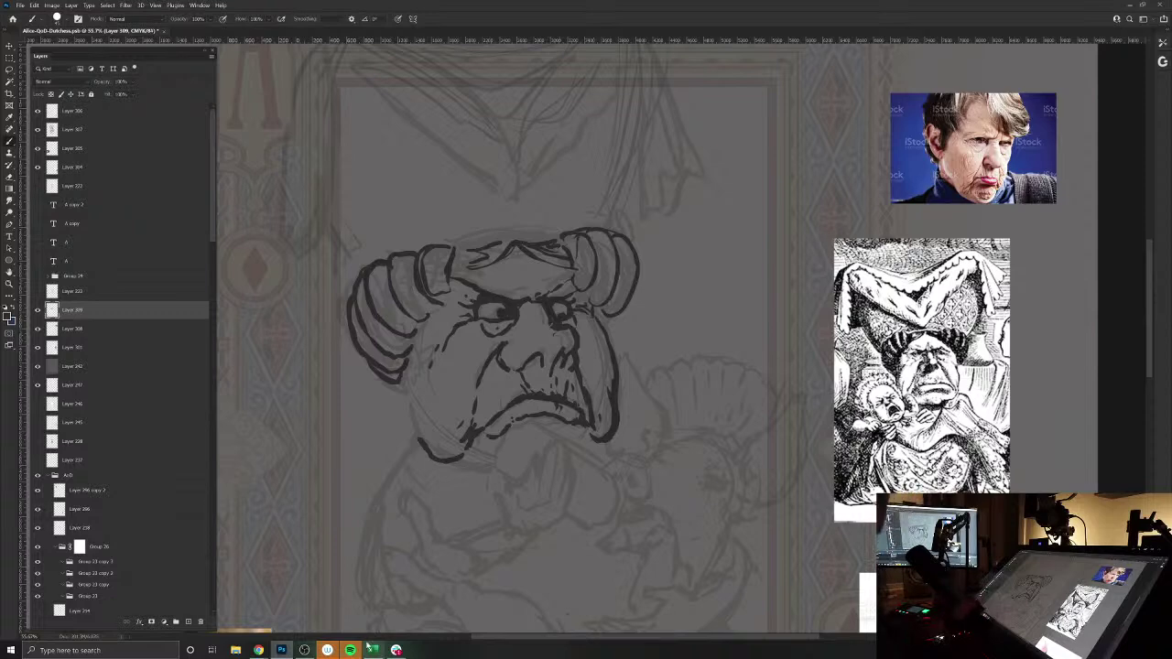
mouse_move(370, 648)
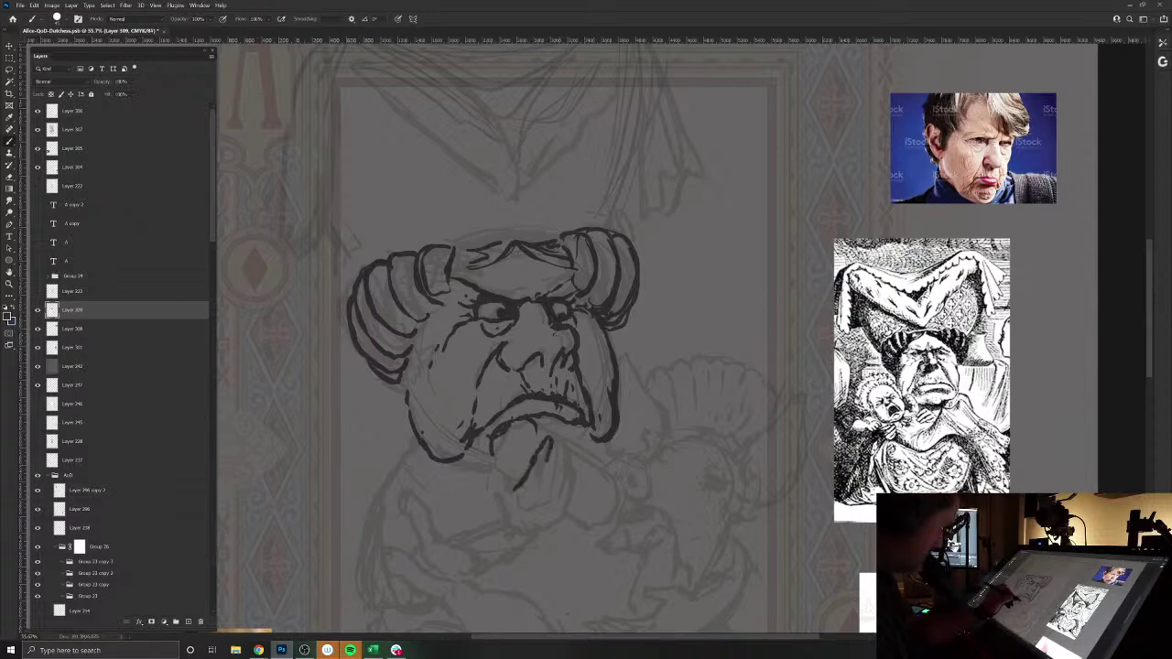
left_click_drag(548, 469, 538, 494)
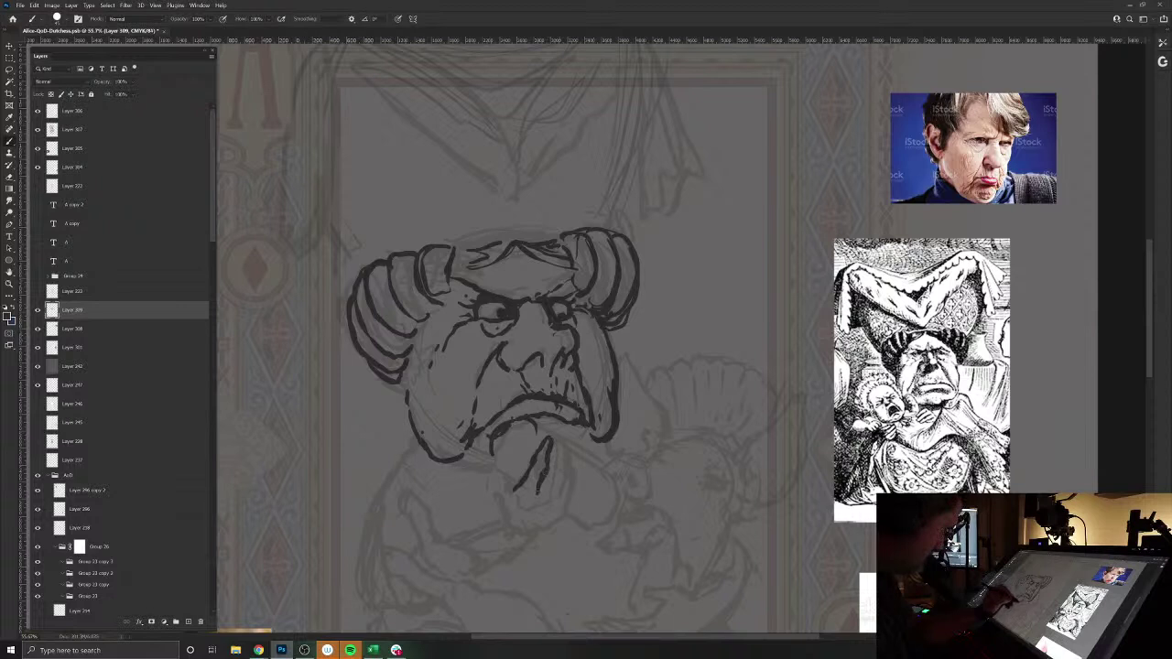
left_click_drag(556, 430, 566, 443)
mouse_move(568, 444)
left_mouse_down()
mouse_move(575, 471)
mouse_move(553, 511)
mouse_move(571, 500)
left_mouse_up()
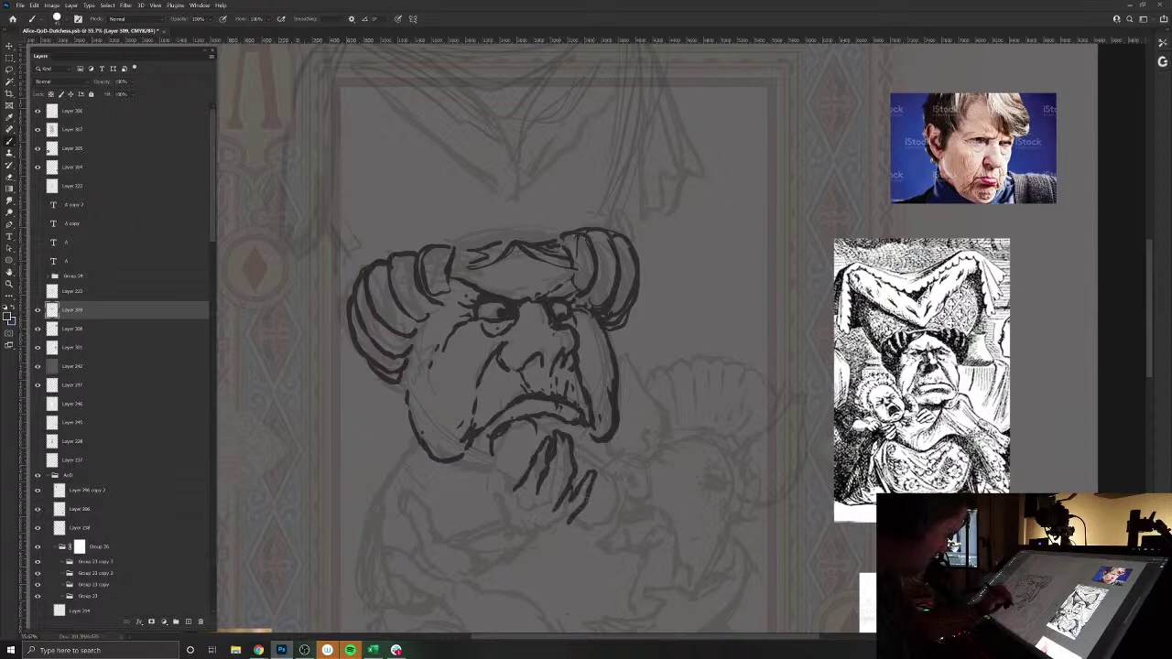
mouse_move(595, 474)
left_mouse_down()
mouse_move(552, 533)
mouse_move(515, 538)
left_mouse_up()
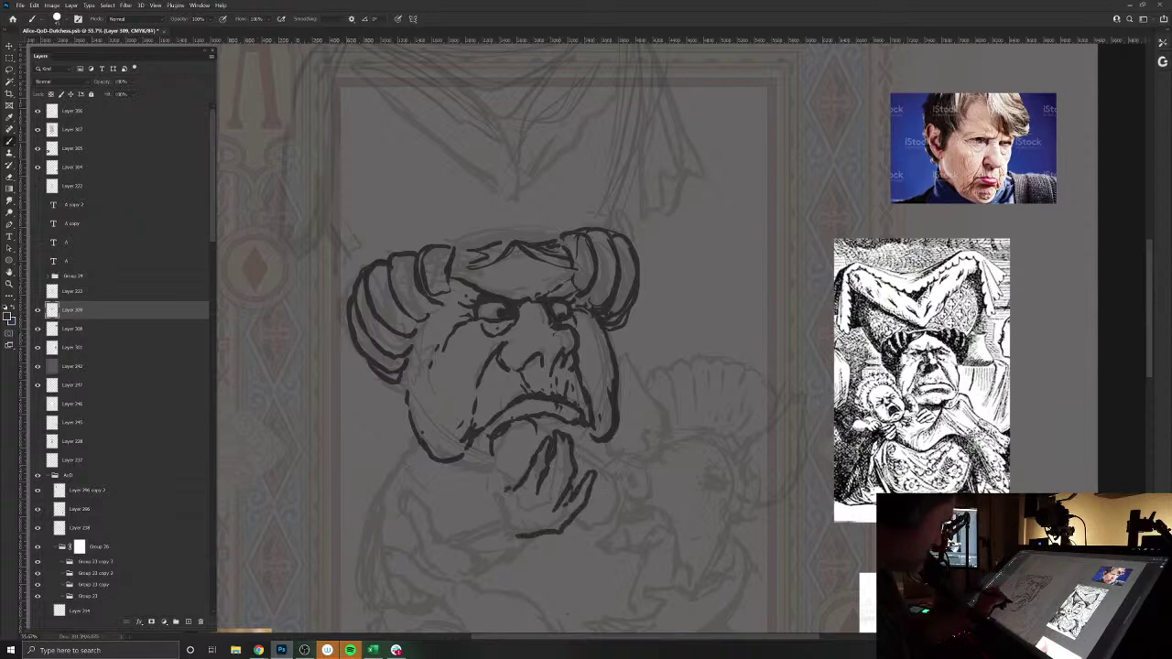
- Outline the back and heel of the chin hand, add crease lines, and draw its upper curves under the mouth
left_click_drag(502, 487, 495, 502)
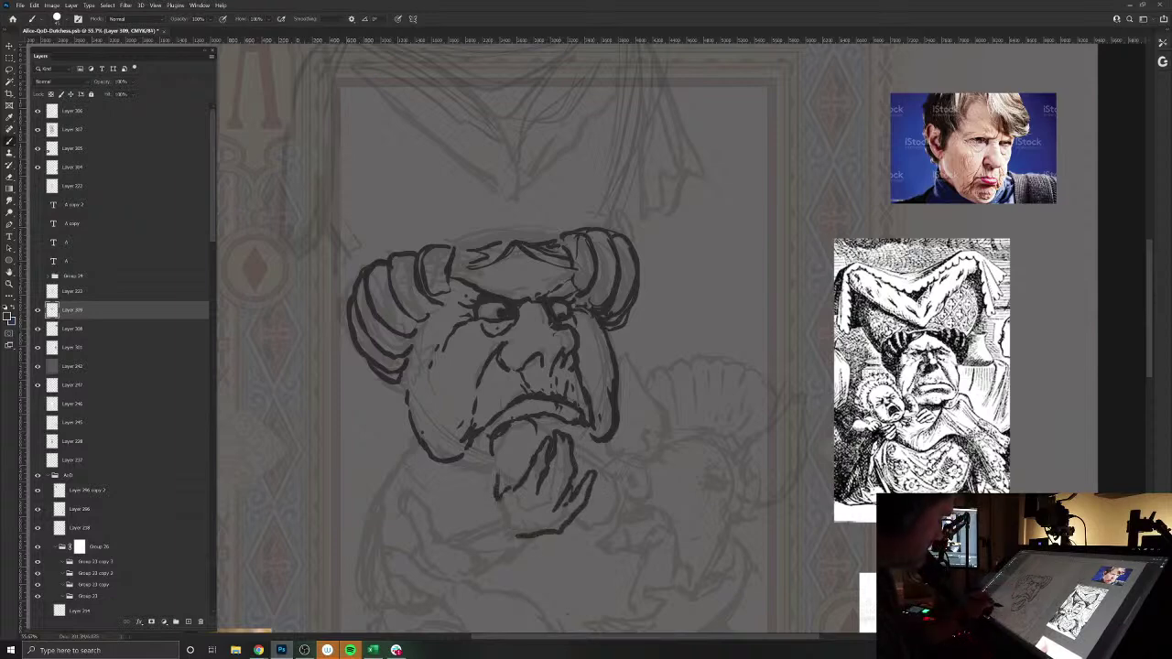
left_click_drag(540, 514, 520, 523)
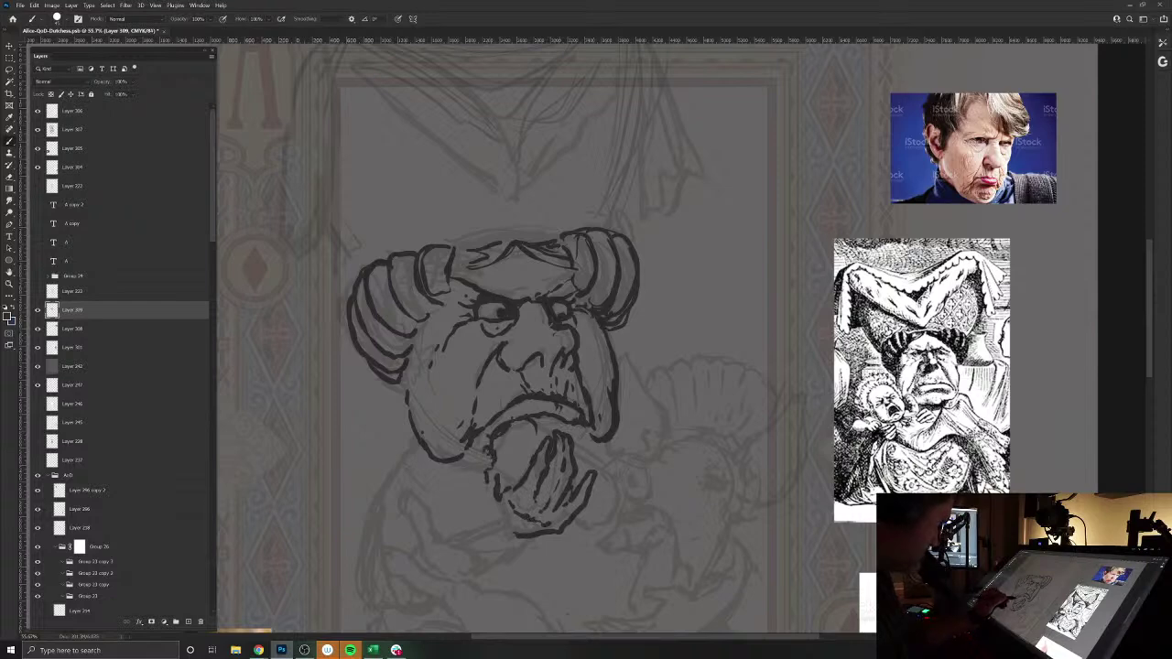
mouse_move(502, 458)
left_mouse_down()
mouse_move(520, 431)
mouse_move(497, 474)
mouse_move(528, 421)
mouse_move(550, 432)
left_mouse_up()
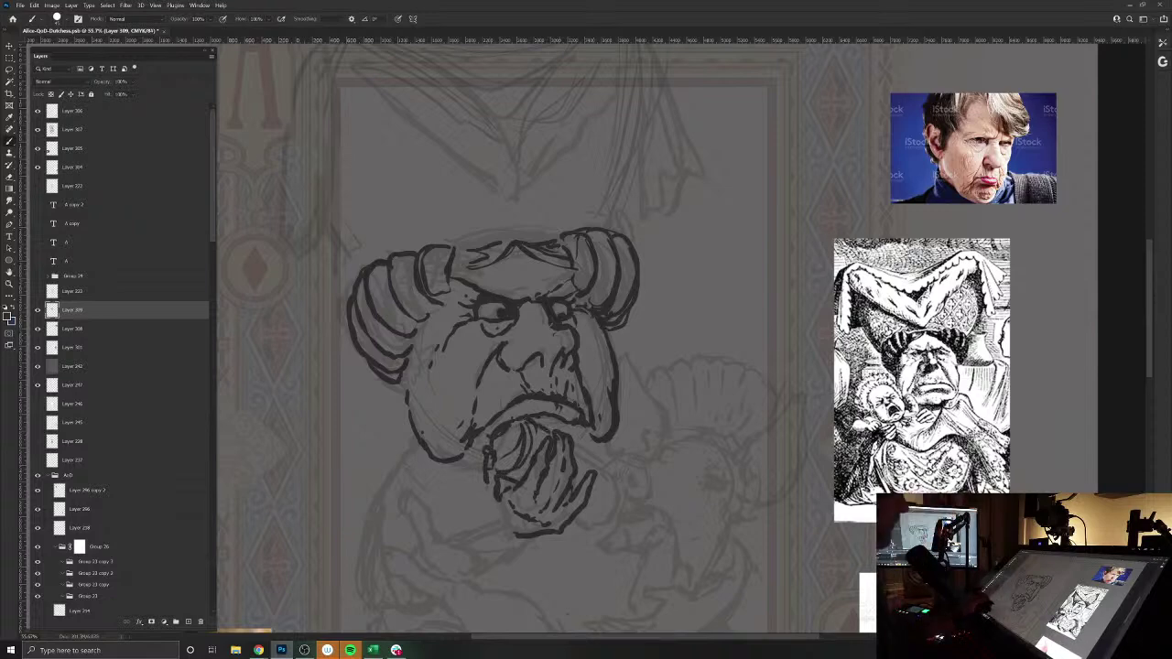
left_click_drag(457, 575, 485, 473)
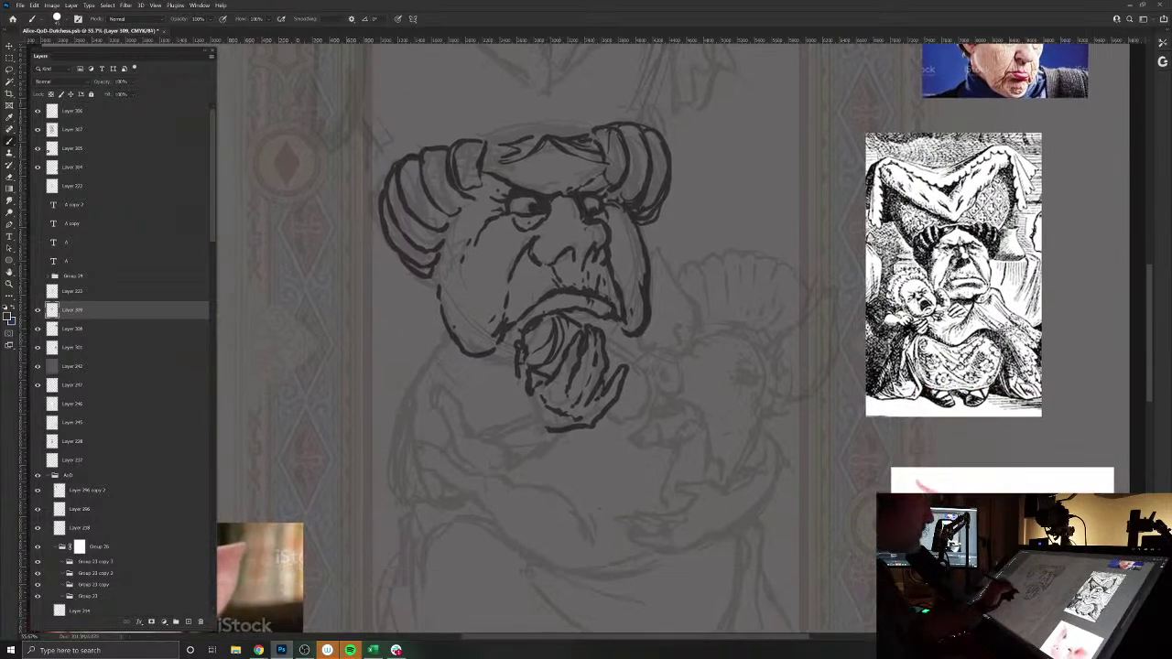
left_click_drag(518, 379, 533, 424)
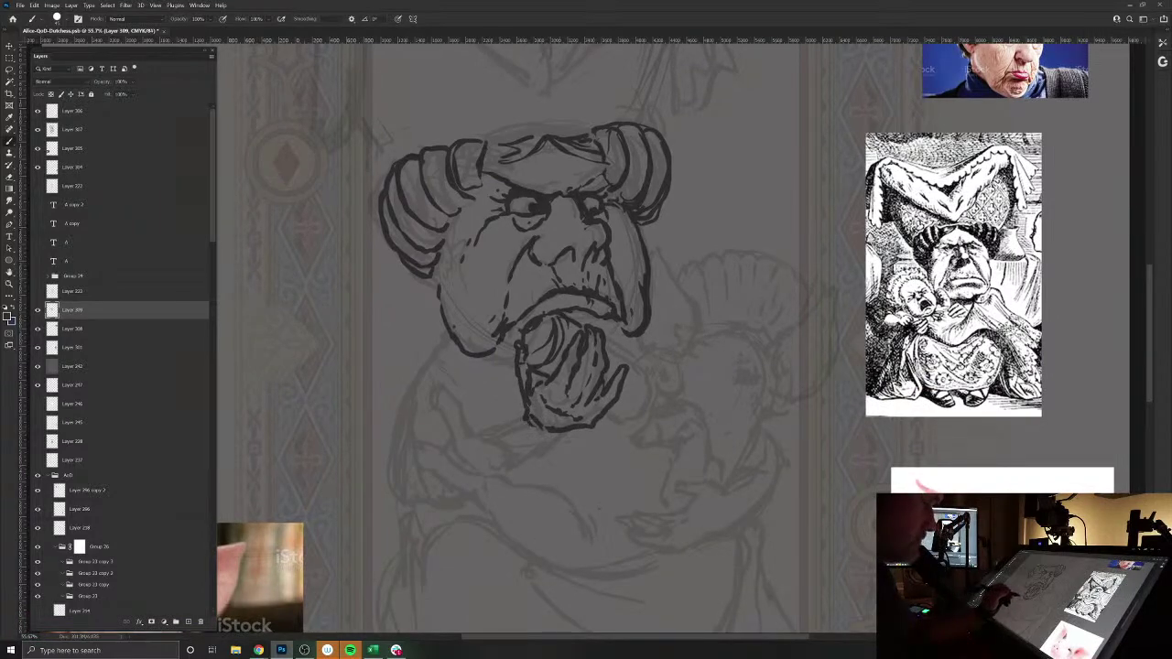
- Draw the ruffled cuff below the chin hand and the upper sleeve line running away from it
mouse_move(554, 431)
left_mouse_down()
mouse_move(579, 441)
mouse_move(573, 463)
mouse_move(515, 445)
mouse_move(501, 414)
mouse_move(518, 414)
left_mouse_up()
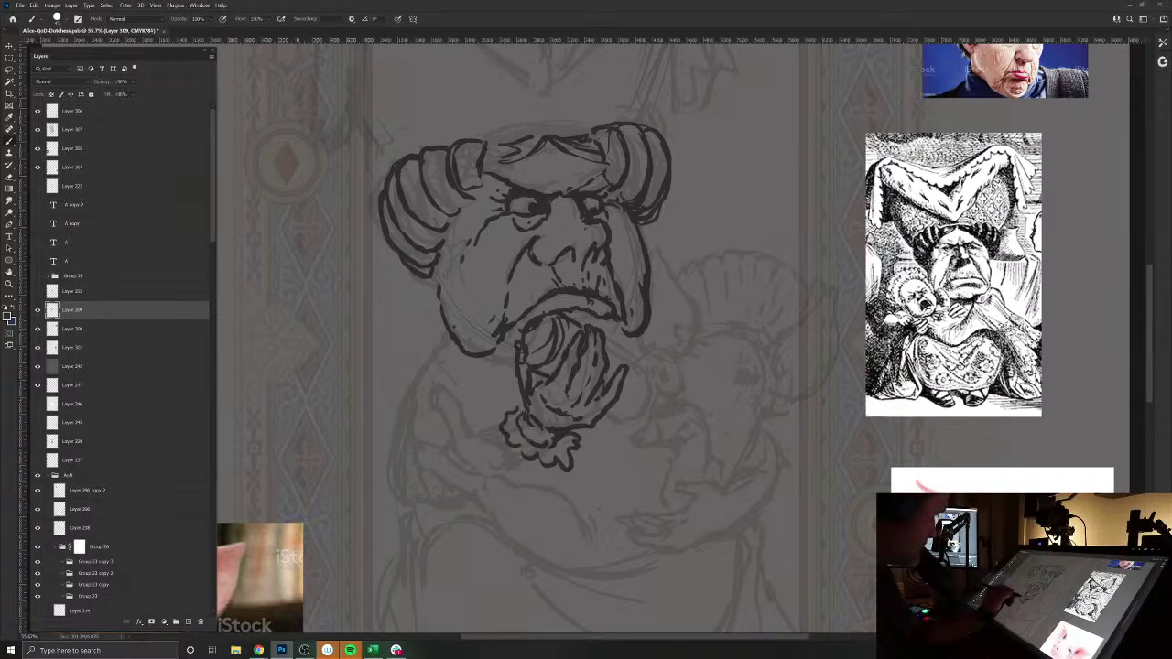
mouse_move(539, 458)
left_mouse_down()
mouse_move(514, 467)
mouse_move(528, 474)
left_mouse_up()
left_click_drag(533, 472, 512, 480)
mouse_move(502, 426)
left_mouse_down()
mouse_move(448, 437)
mouse_move(447, 451)
left_mouse_up()
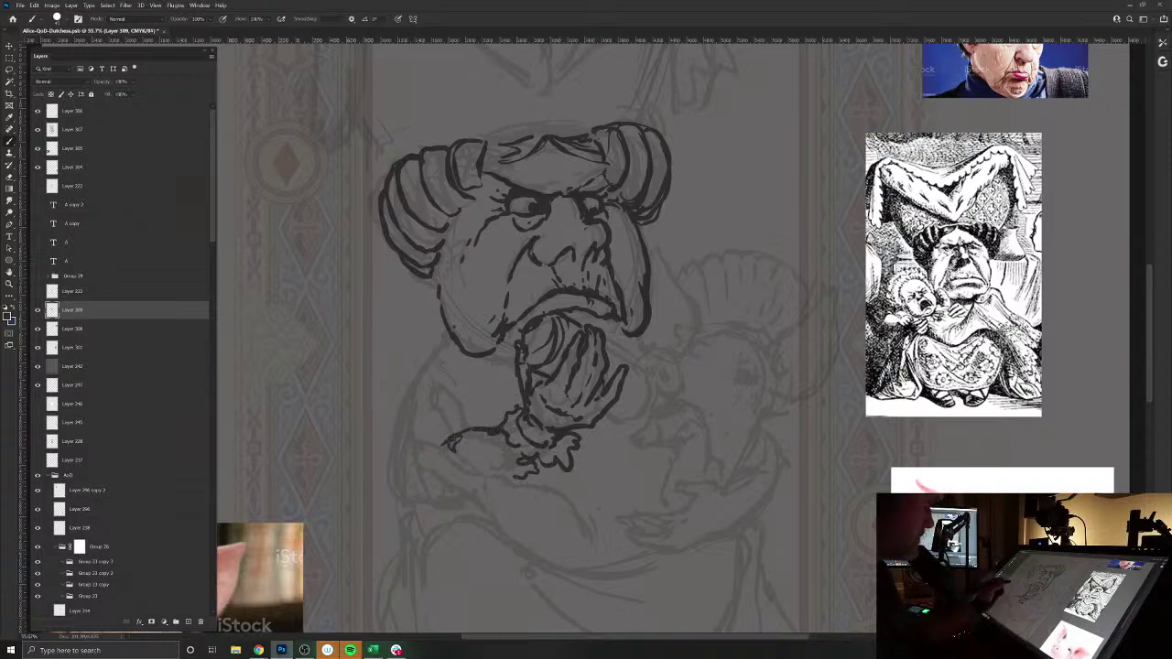
- Draw the ruffled collar beneath the near jaw and the rounded form beside the fingers, and save the document
mouse_move(456, 338)
left_mouse_down()
mouse_move(434, 357)
mouse_move(485, 384)
mouse_move(518, 383)
mouse_move(483, 355)
left_mouse_up()
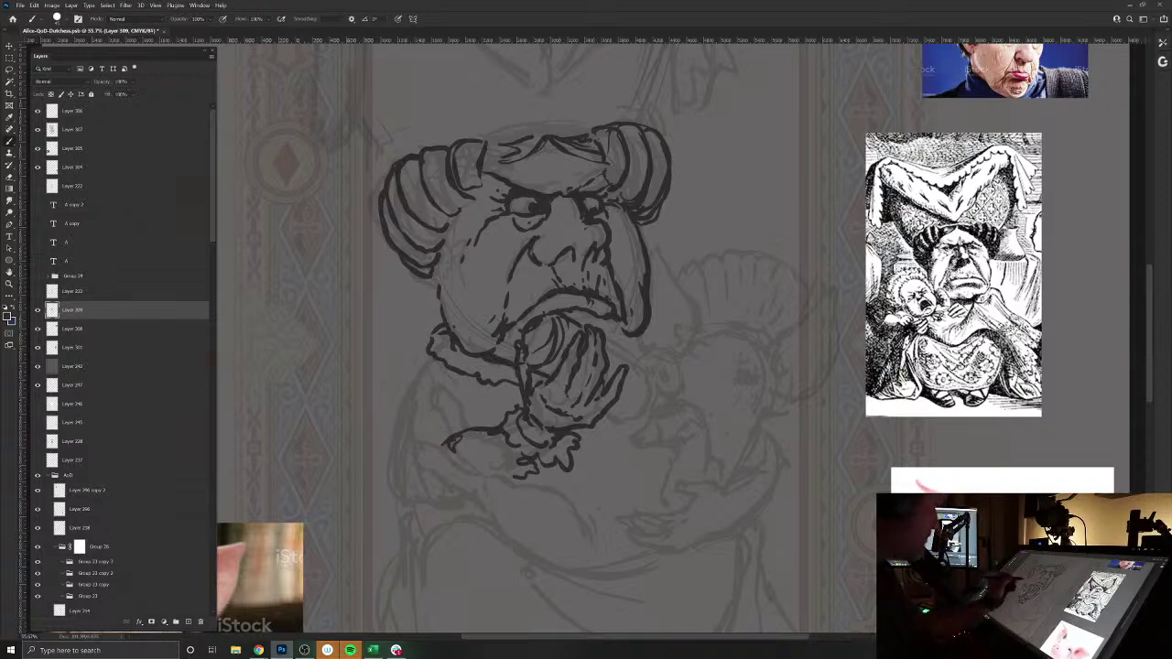
mouse_move(634, 335)
left_mouse_down()
mouse_move(609, 348)
mouse_move(647, 378)
mouse_move(627, 420)
mouse_move(607, 418)
left_mouse_up()
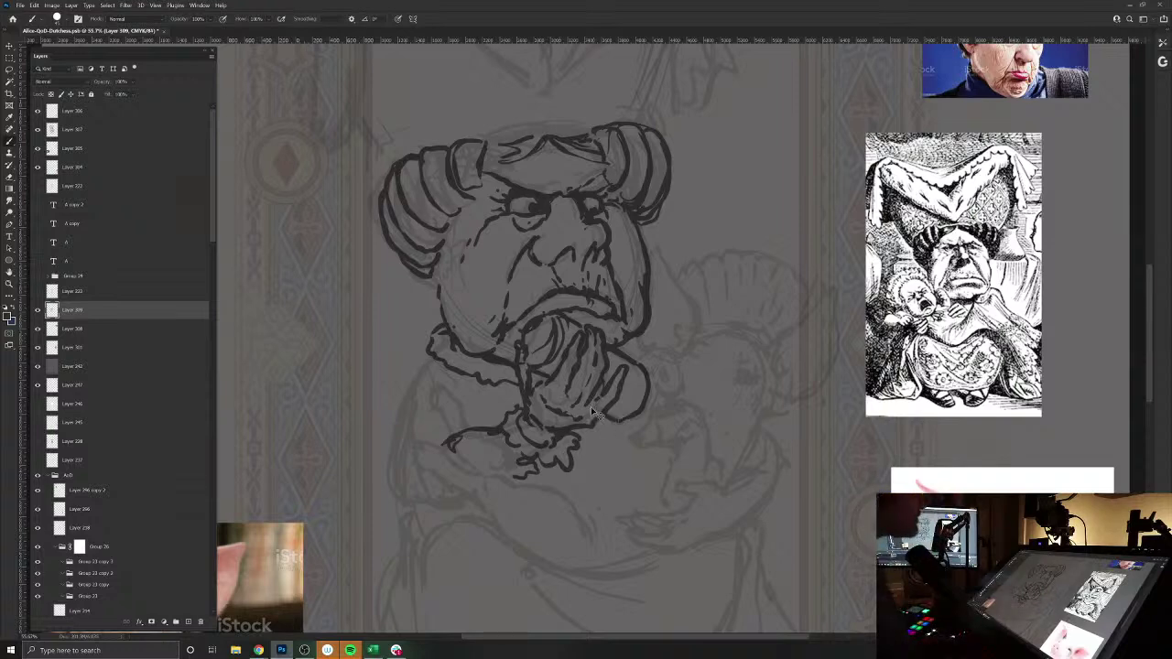
key("ctrl+s")
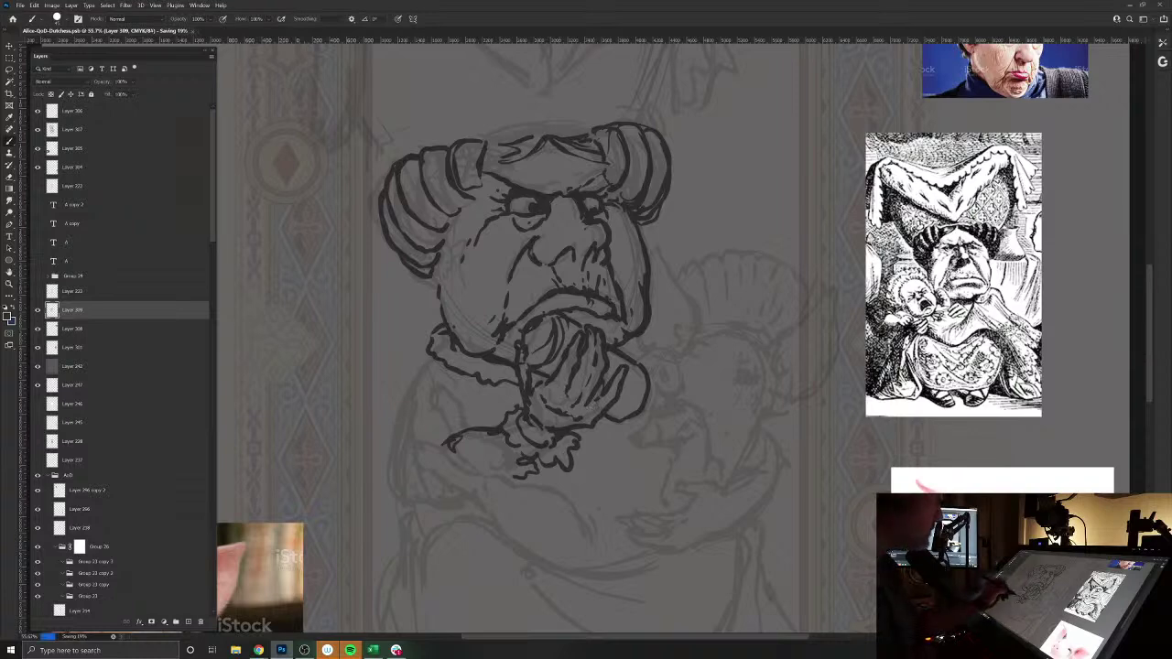
- Erase the outer part of the upper sleeve line, leaving a short stub beside the cuff
key("e")
left_click_drag(447, 447, 465, 434)
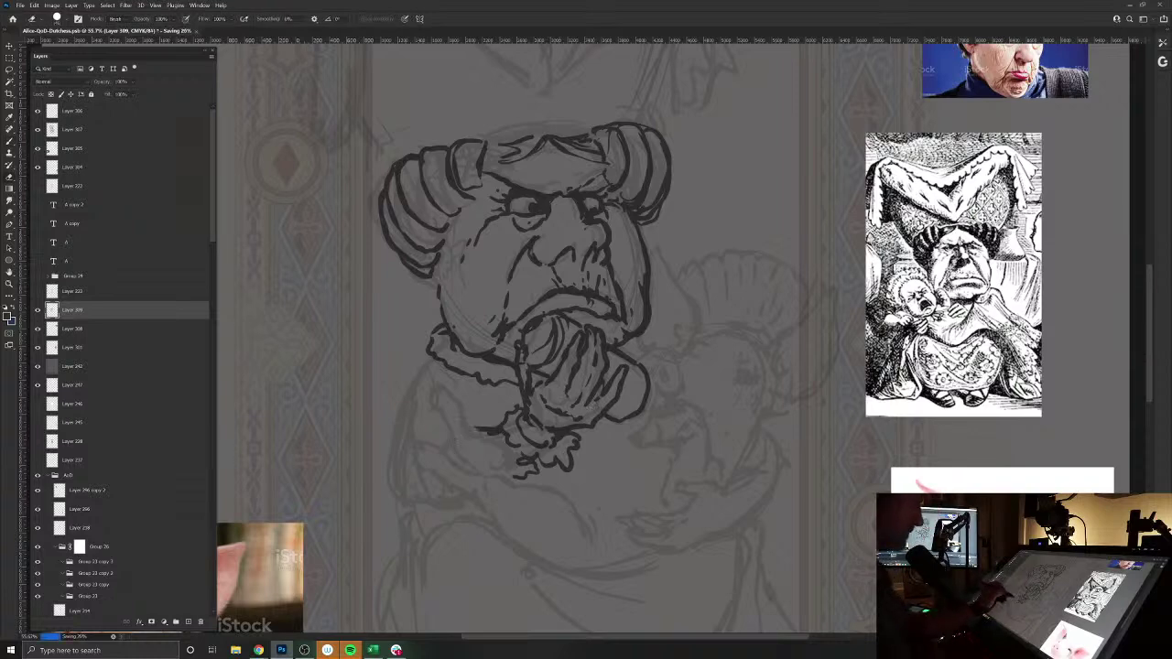
mouse_move(515, 478)
left_mouse_down()
mouse_move(531, 471)
mouse_move(518, 458)
mouse_move(579, 469)
mouse_move(515, 465)
mouse_move(507, 480)
mouse_move(580, 513)
mouse_move(592, 534)
mouse_move(569, 506)
mouse_move(488, 494)
mouse_move(487, 437)
mouse_move(479, 608)
mouse_move(489, 611)
left_mouse_up()
- Draw the tall headdress's outer sides, the near peak, and the edge curving down toward its centre
key("b")
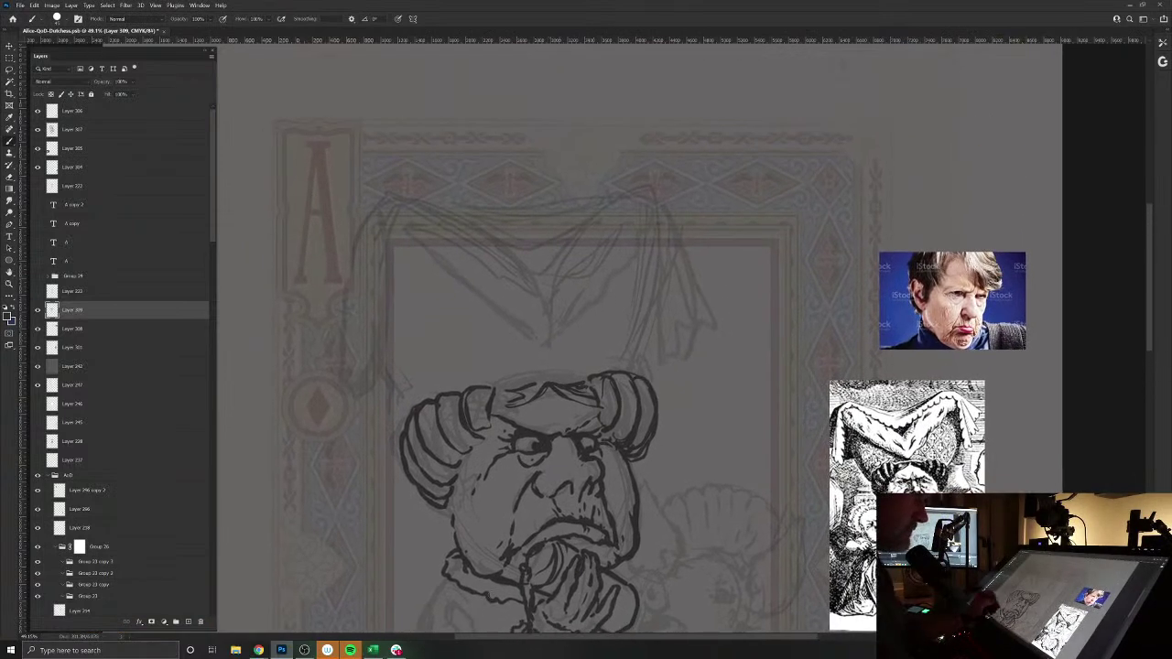
left_click_drag(636, 370, 640, 358)
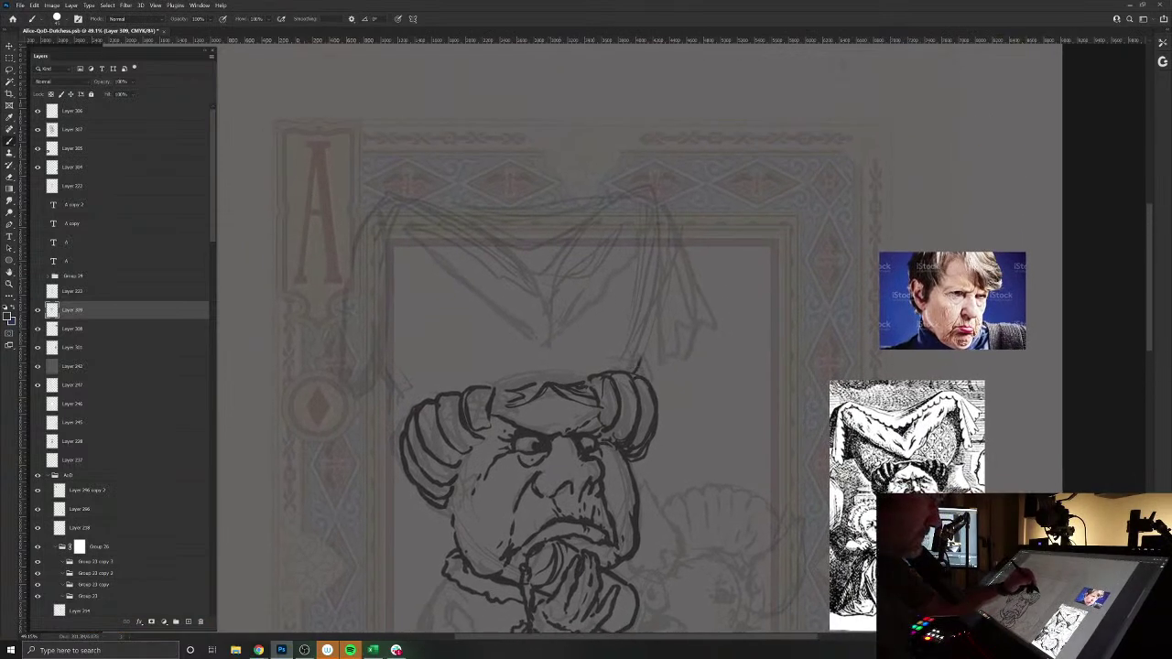
mouse_move(638, 370)
left_mouse_down()
mouse_move(656, 317)
mouse_move(655, 198)
left_mouse_up()
mouse_move(405, 427)
left_mouse_down()
mouse_move(357, 335)
mouse_move(361, 210)
mouse_move(375, 191)
mouse_move(442, 212)
mouse_move(540, 291)
left_mouse_up()
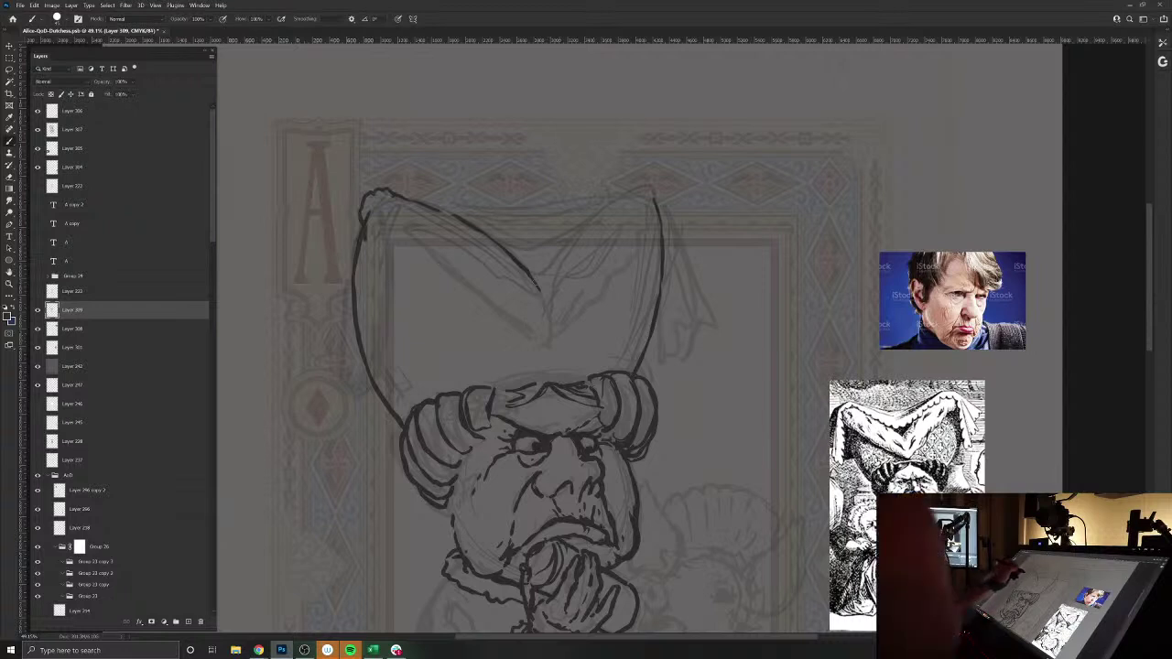
- Erase and redraw the headdress's near side further in, and draw the V-shaped lower edge of its front band
key("e")
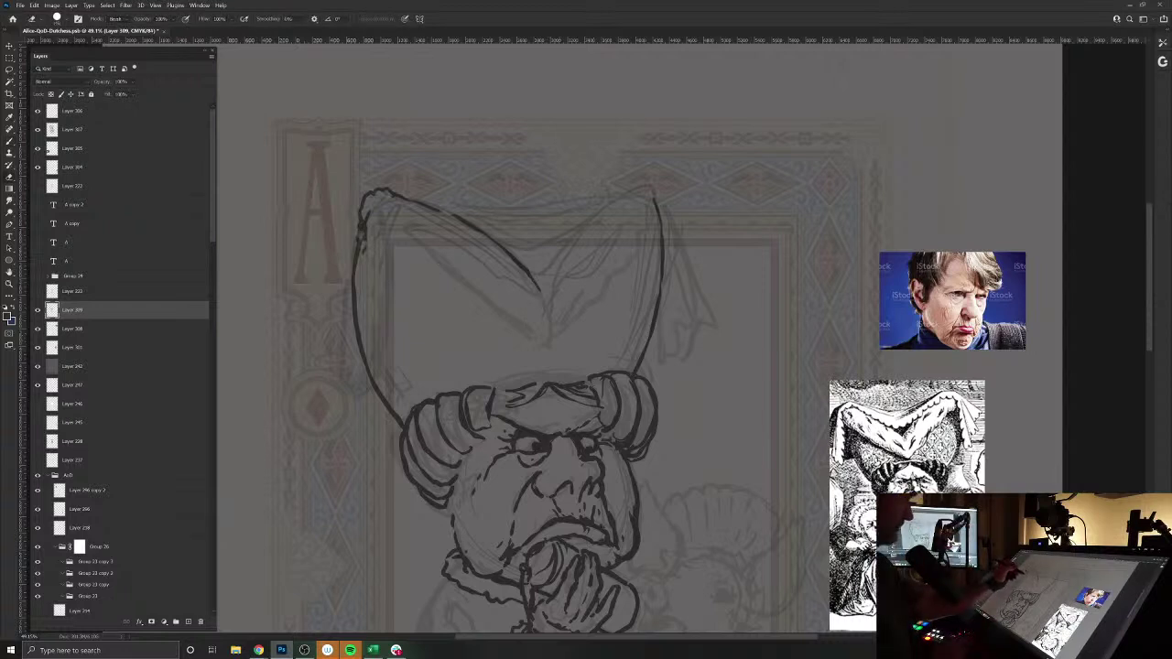
mouse_move(359, 229)
left_mouse_down()
mouse_move(357, 344)
mouse_move(402, 428)
mouse_move(370, 282)
mouse_move(406, 411)
left_mouse_up()
key("b")
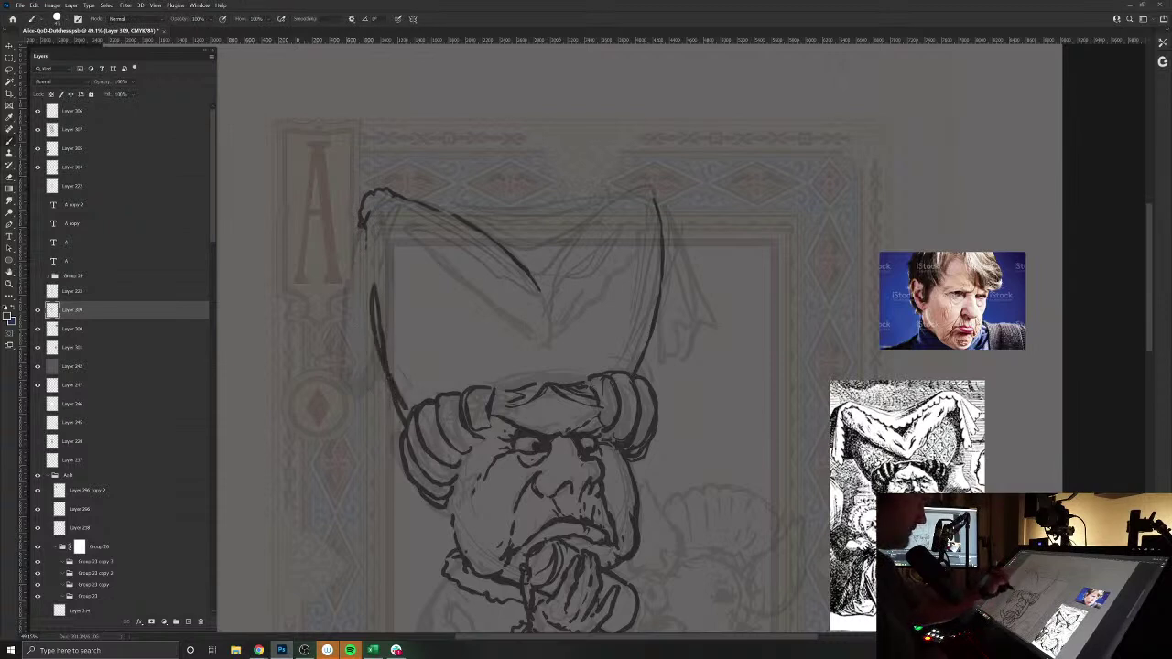
mouse_move(379, 348)
left_mouse_down()
mouse_move(363, 229)
mouse_move(547, 346)
mouse_move(613, 283)
left_mouse_up()
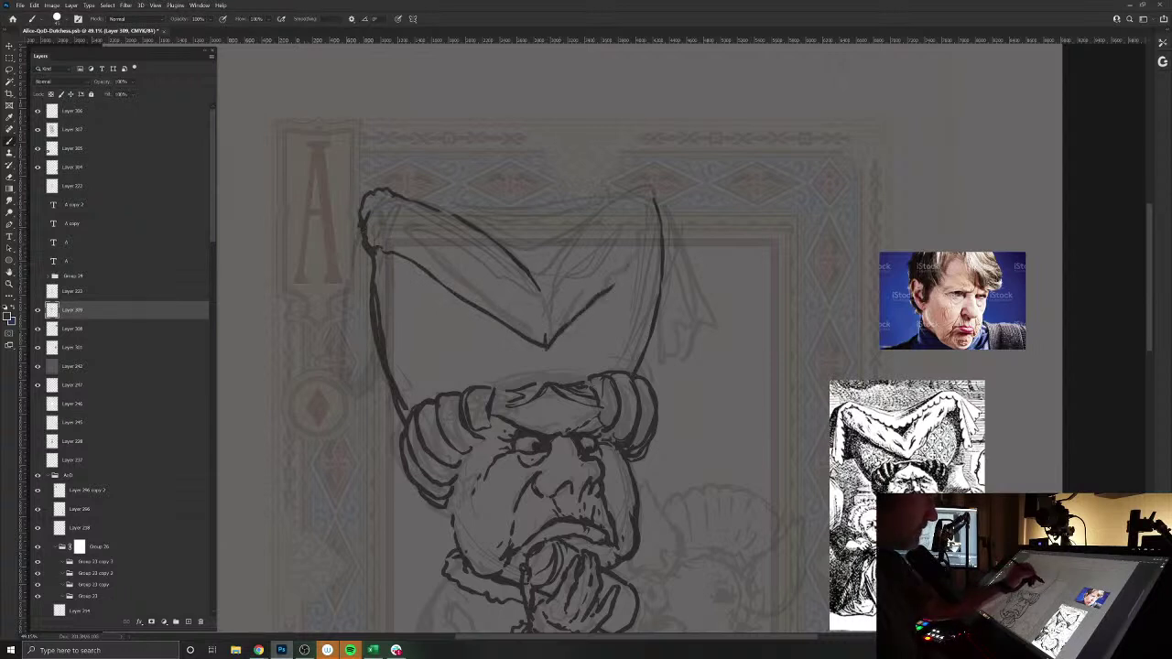
- Erase and redraw the headdress's far side further in, from the rounded corner down to the rolls
mouse_move(654, 233)
left_mouse_down()
mouse_move(648, 193)
mouse_move(652, 336)
mouse_move(635, 375)
left_mouse_up()
key("e")
key("b")
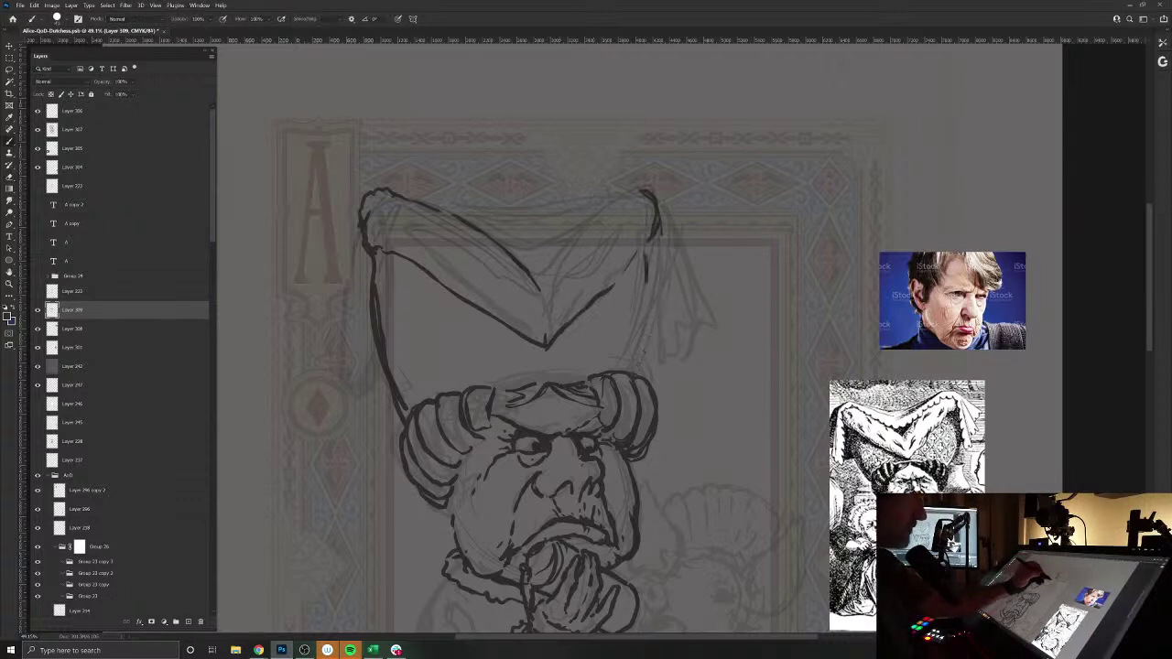
left_click_drag(647, 282, 632, 368)
mouse_move(652, 243)
left_mouse_down()
mouse_move(647, 308)
mouse_move(647, 282)
left_mouse_up()
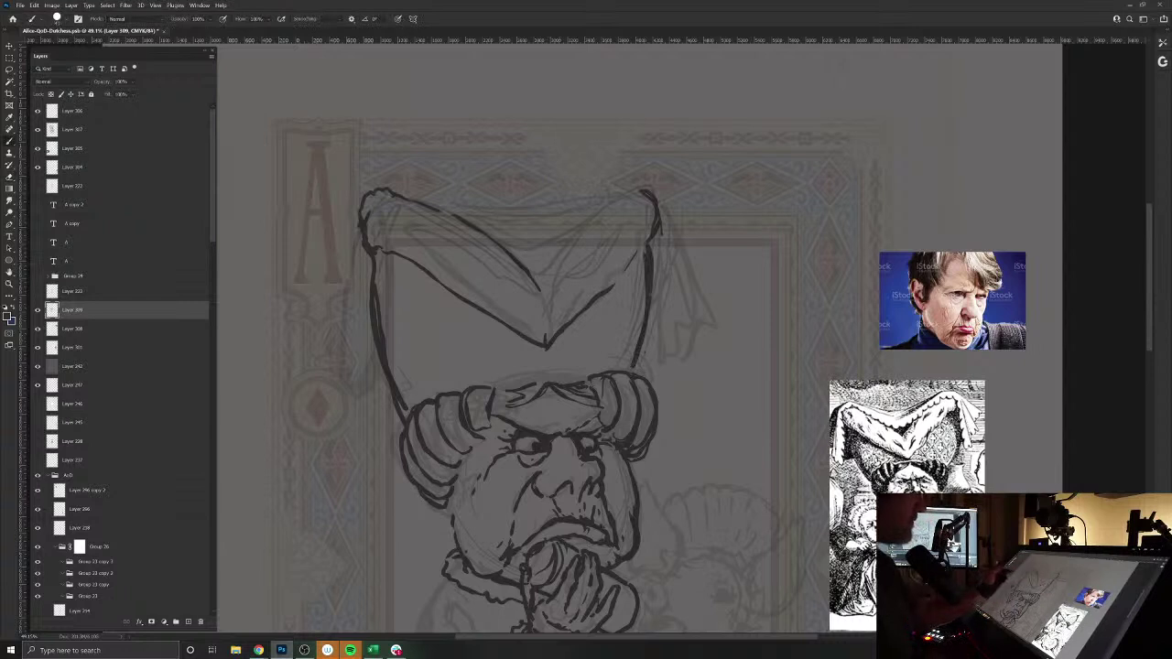
- Draw the small inner V at the headdress's centre and the sagging top edge joining its two peaks
mouse_move(545, 295)
left_mouse_down()
mouse_move(557, 244)
mouse_move(640, 190)
mouse_move(580, 235)
left_mouse_up()
left_click_drag(615, 200, 487, 234)
left_click_drag(567, 216, 483, 223)
mouse_move(491, 205)
left_mouse_down()
mouse_move(445, 216)
mouse_move(454, 227)
left_mouse_up()
mouse_move(492, 200)
left_mouse_down()
mouse_move(410, 208)
mouse_move(498, 214)
mouse_move(623, 195)
left_mouse_up()
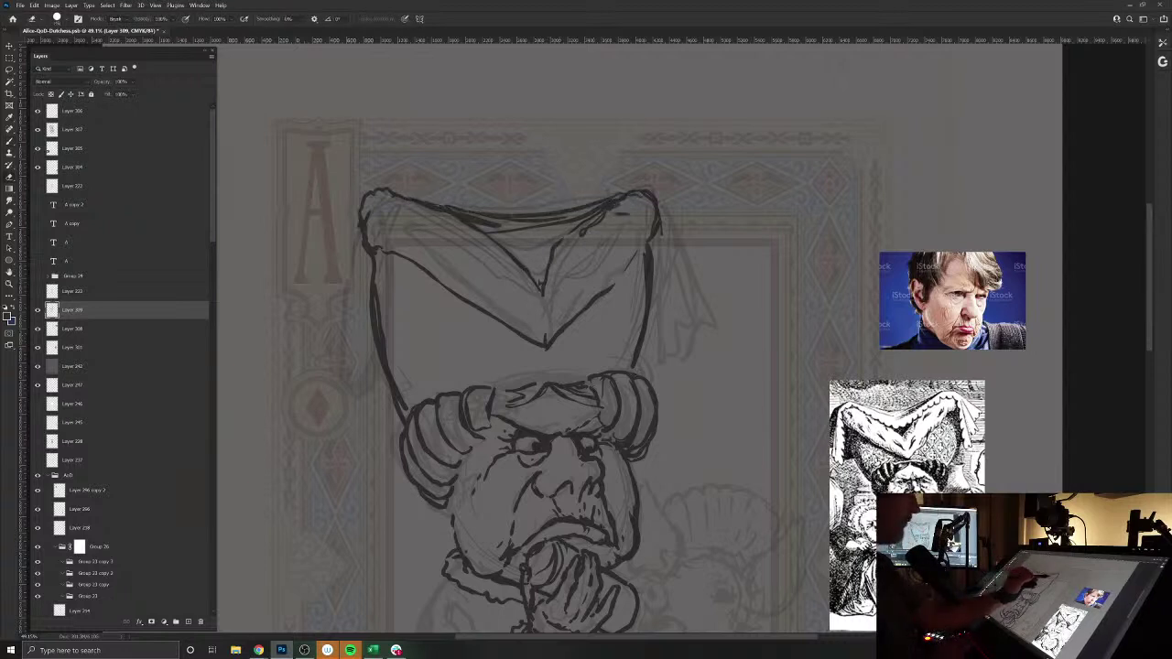
- Erase the stray lines below the headdress's top edge and draw scalloped trim along the drape between the peaks
key("e")
left_click_drag(626, 214, 582, 234)
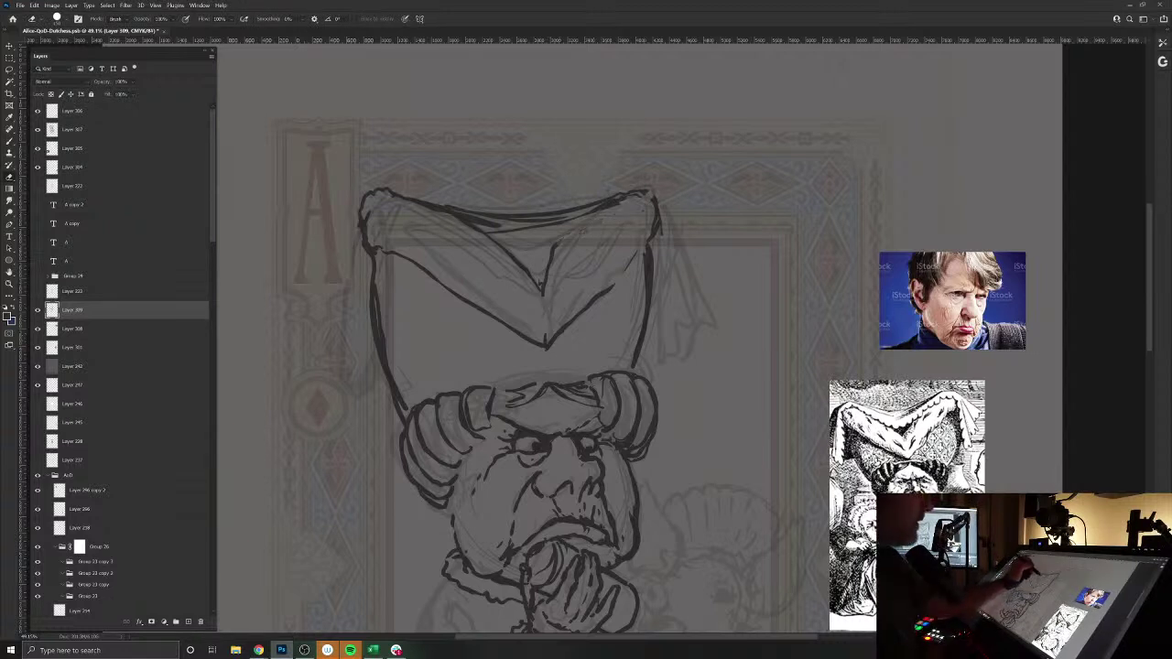
mouse_move(500, 233)
left_mouse_down()
mouse_move(458, 221)
mouse_move(518, 230)
mouse_move(622, 202)
left_mouse_up()
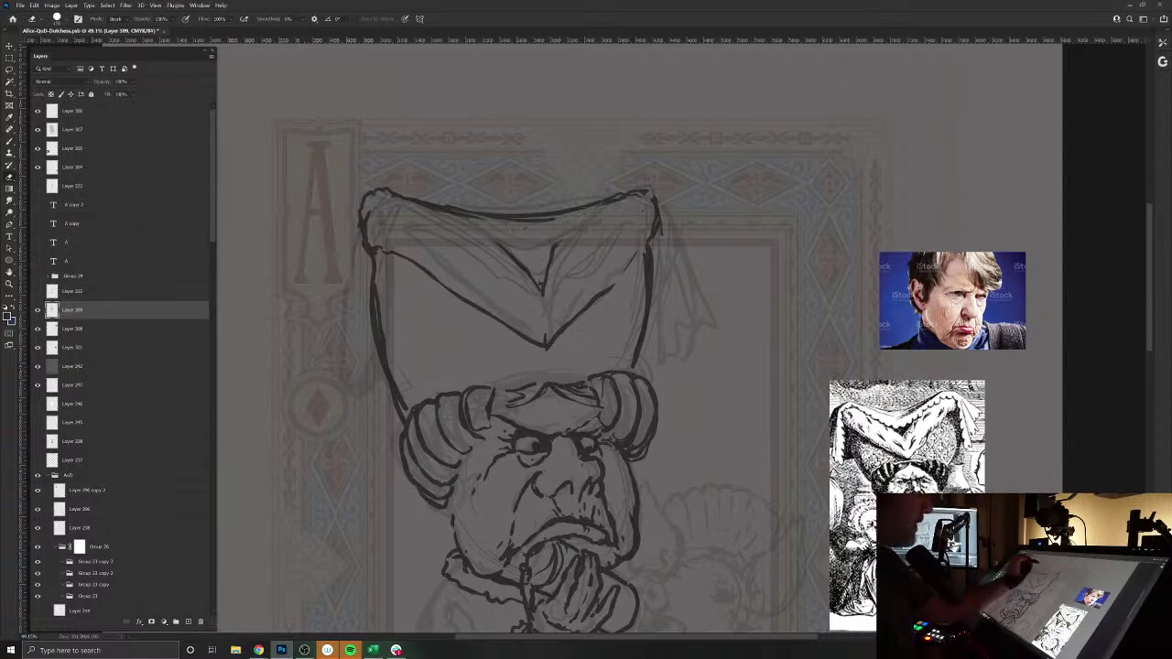
key("b")
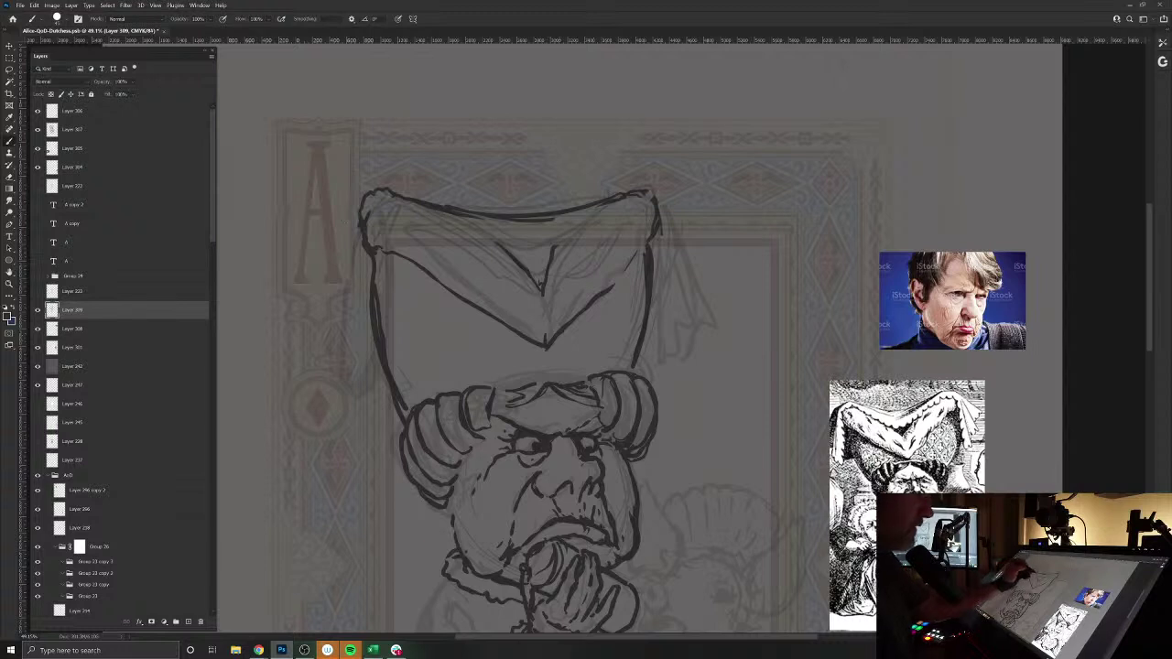
mouse_move(643, 204)
left_mouse_down()
mouse_move(588, 244)
mouse_move(542, 252)
mouse_move(472, 241)
mouse_move(404, 207)
left_mouse_up()
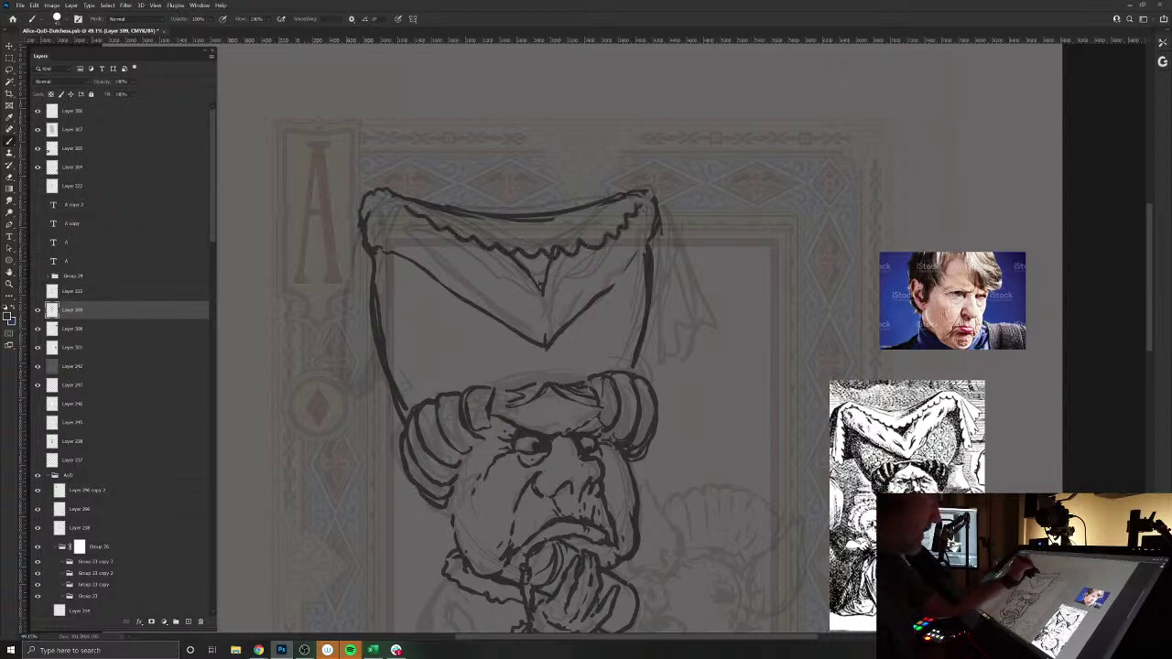
left_click_drag(583, 210, 478, 227)
- Draw the veil's hanging folds from the headdress's far peak and start those beside its near side
left_click_drag(659, 208, 712, 285)
mouse_move(661, 229)
left_mouse_down()
mouse_move(707, 323)
mouse_move(680, 329)
left_mouse_up()
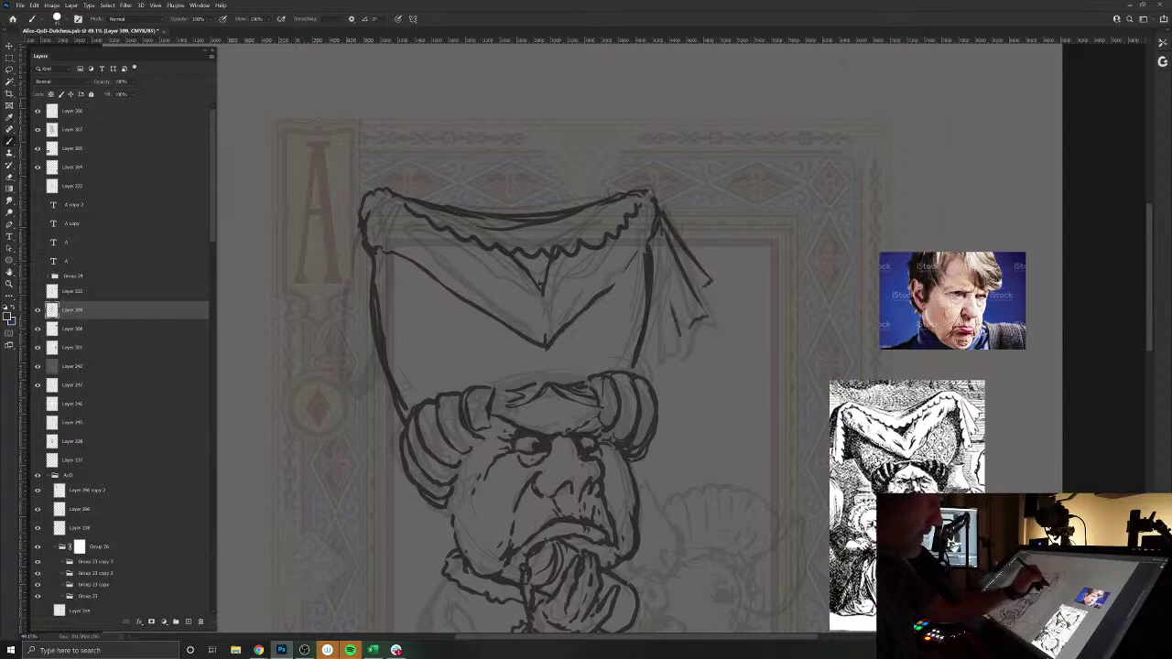
mouse_move(661, 259)
left_mouse_down()
mouse_move(661, 350)
mouse_move(652, 341)
left_mouse_up()
mouse_move(377, 250)
left_mouse_down()
mouse_move(385, 344)
mouse_move(361, 315)
mouse_move(354, 363)
mouse_move(363, 360)
left_mouse_up()
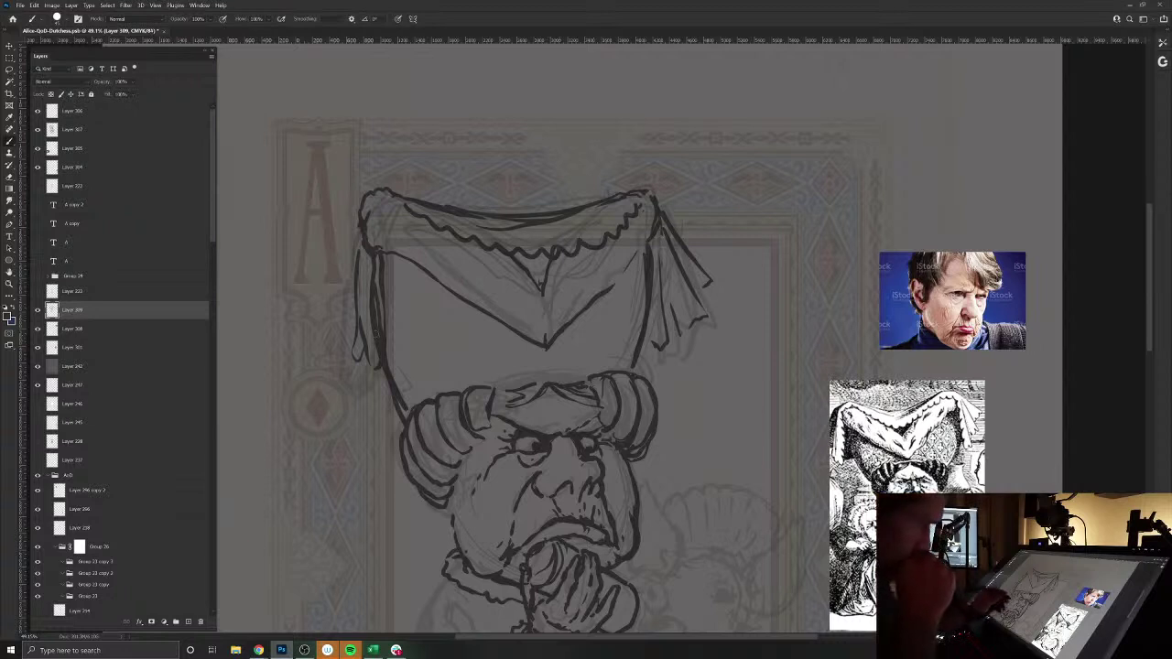
- Draw the headdress's centre seam and a second V line along the front band, and widen the near-side veil folds
left_click_drag(546, 317, 543, 291)
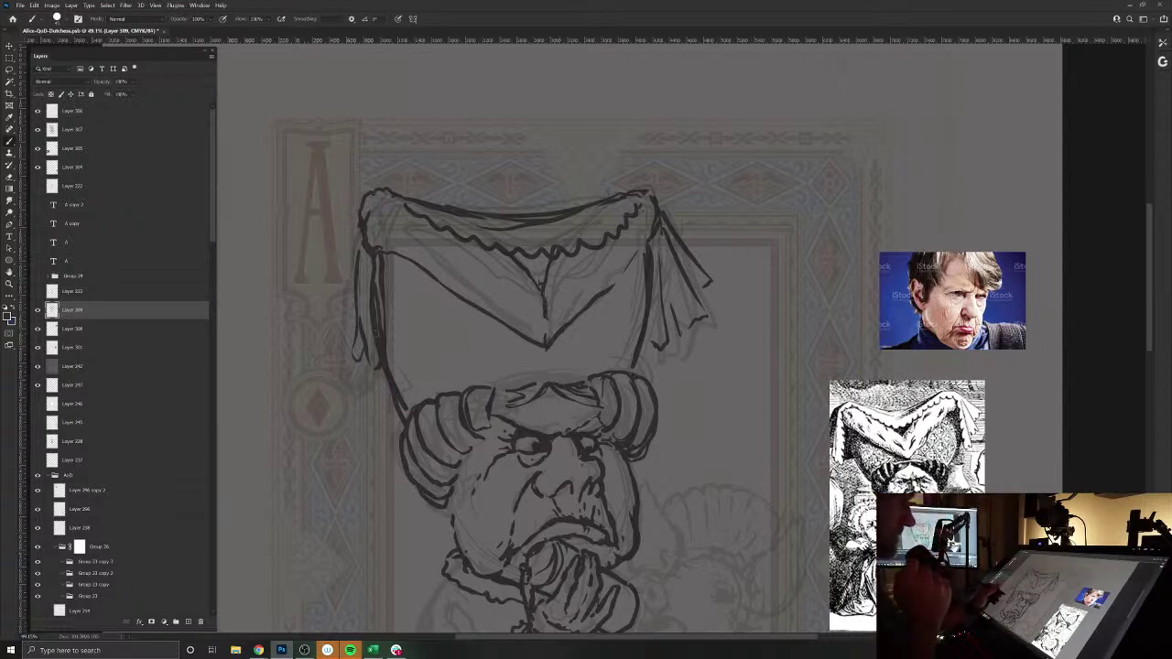
mouse_move(548, 362)
left_mouse_down()
mouse_move(625, 267)
mouse_move(609, 295)
left_mouse_up()
mouse_move(540, 366)
left_mouse_down()
mouse_move(421, 255)
mouse_move(444, 288)
left_mouse_up()
mouse_move(442, 571)
left_mouse_down()
mouse_move(425, 435)
mouse_move(434, 455)
mouse_move(534, 518)
left_mouse_up()
left_click_drag(468, 198, 449, 316)
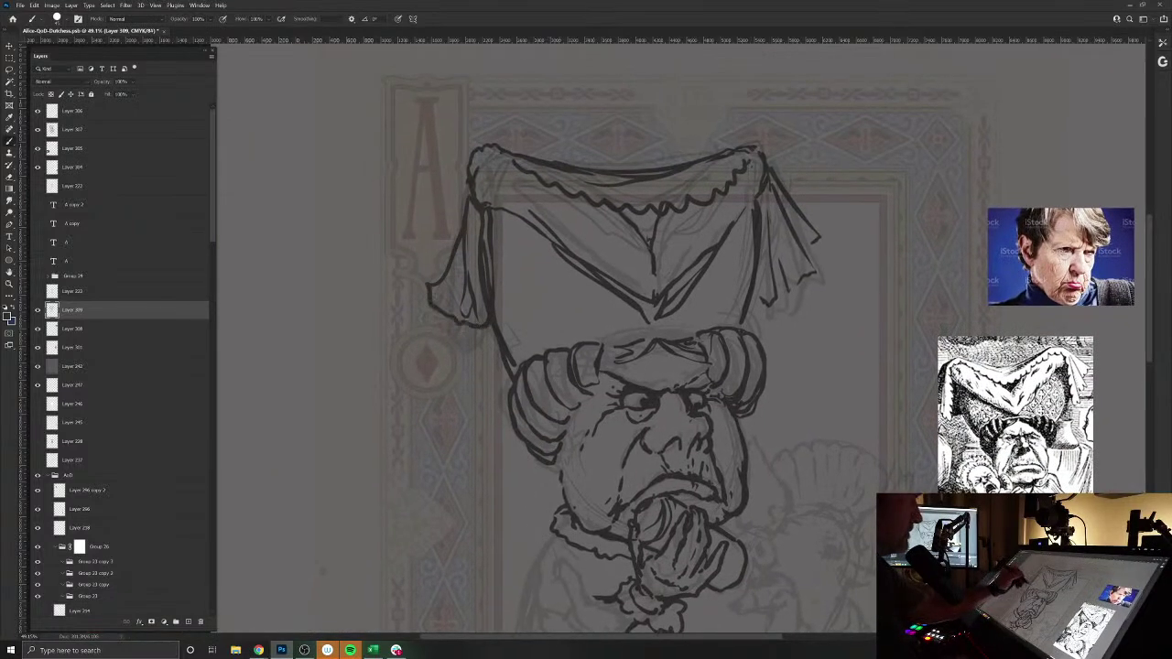
- Draw the Duchess's lower hand cradling the pig, with outstretched fingers, palm creases and a ruffled cuff at the wrist
left_click_drag(515, 549, 382, 419)
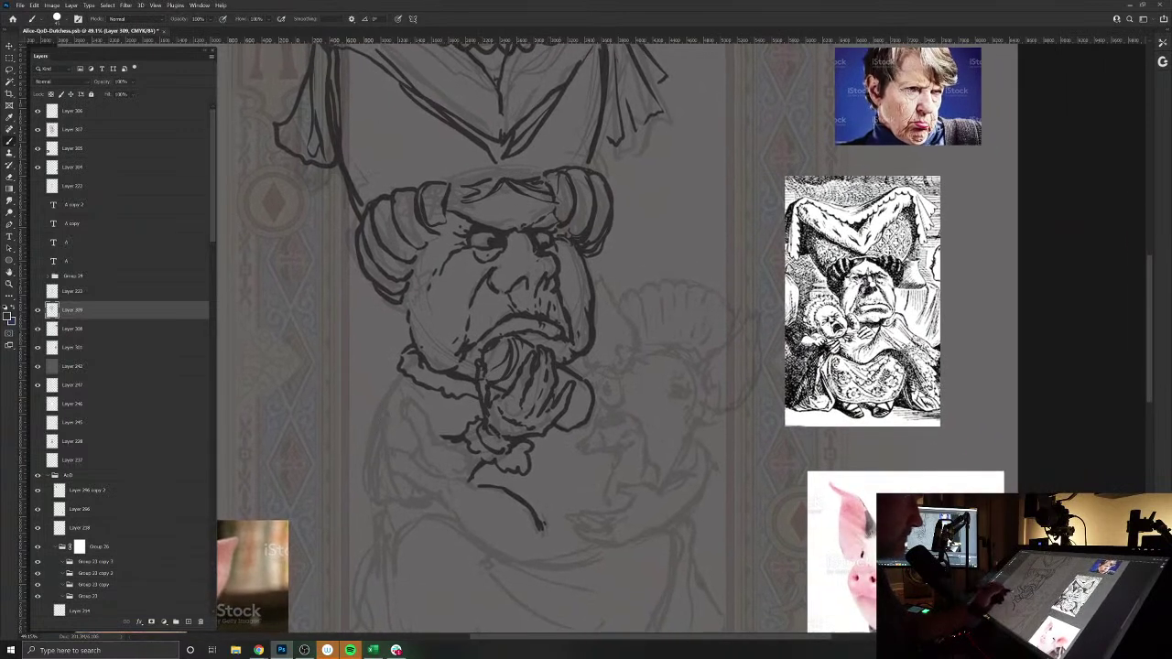
mouse_move(660, 494)
left_mouse_down()
mouse_move(606, 477)
mouse_move(612, 494)
left_mouse_up()
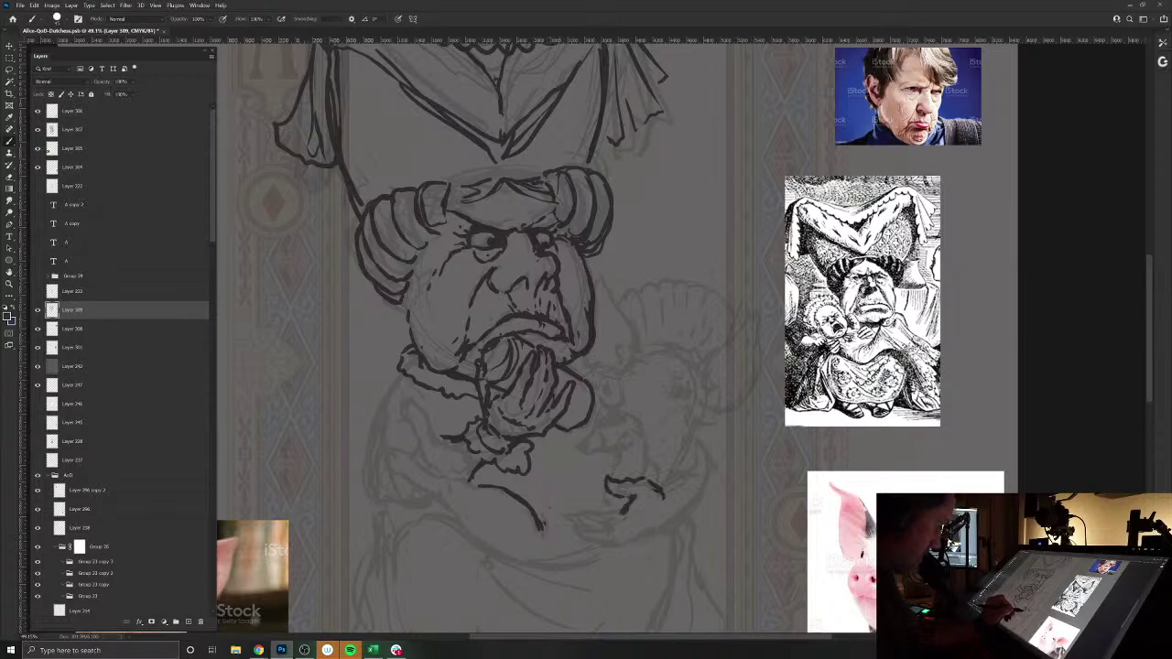
left_click_drag(612, 487, 676, 523)
mouse_move(661, 473)
left_mouse_down()
mouse_move(687, 485)
mouse_move(698, 518)
mouse_move(679, 553)
mouse_move(656, 539)
mouse_move(666, 524)
mouse_move(595, 547)
mouse_move(587, 505)
mouse_move(566, 511)
left_mouse_up()
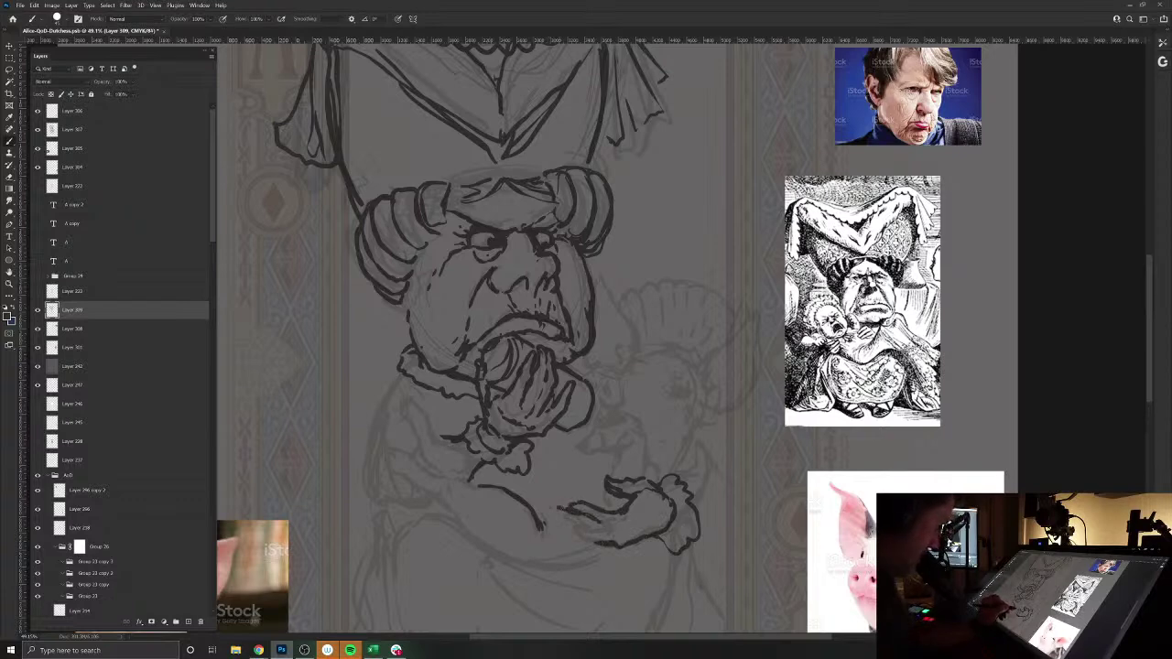
mouse_move(562, 519)
left_mouse_down()
mouse_move(600, 538)
mouse_move(599, 551)
mouse_move(572, 553)
mouse_move(597, 541)
left_mouse_up()
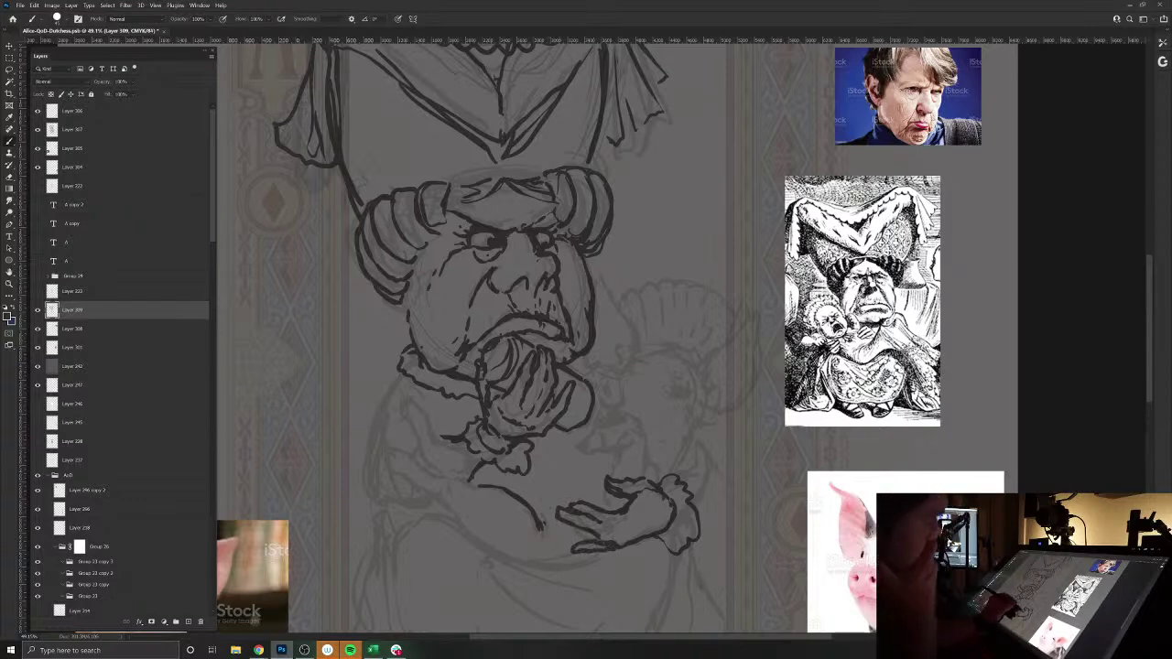
left_click_drag(623, 544, 628, 534)
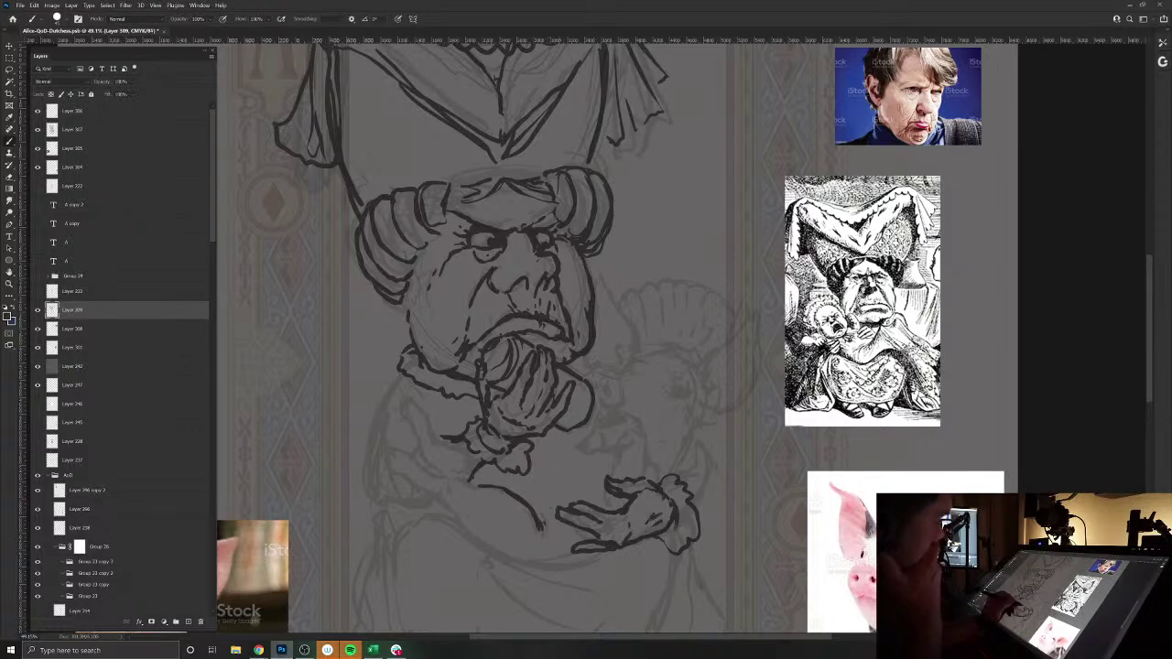
- Draw the pig's bent foreleg with its trotter, its round snout, and the short bridge and mouth lines
mouse_move(646, 456)
left_mouse_down()
mouse_move(653, 476)
mouse_move(638, 417)
mouse_move(597, 425)
left_mouse_up()
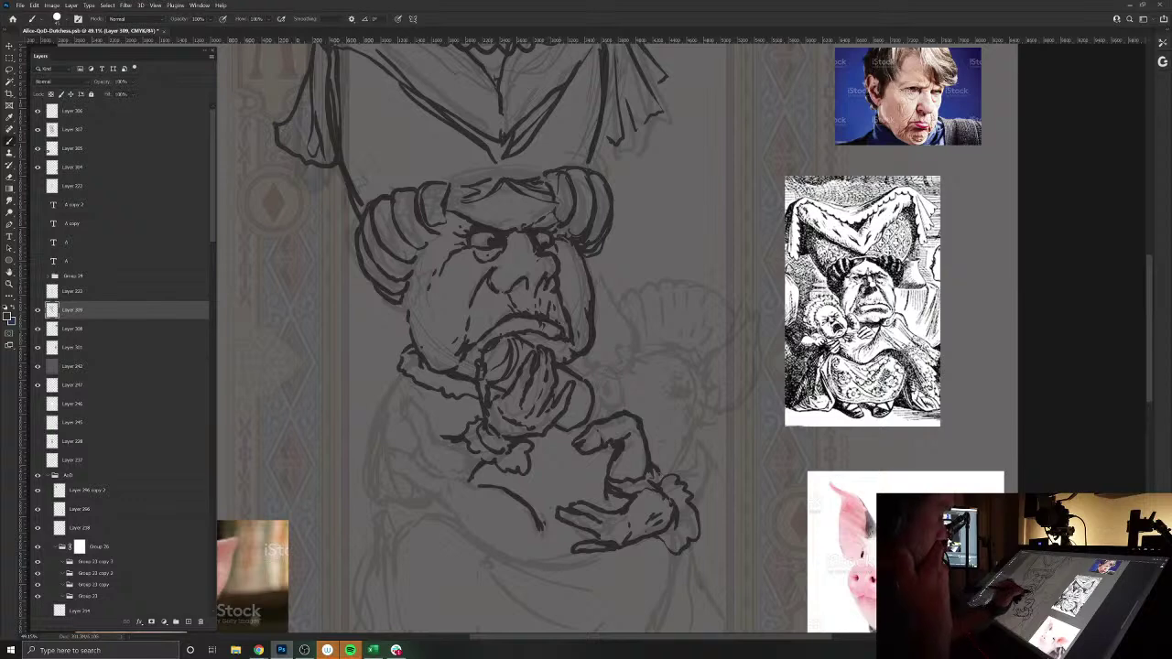
mouse_move(597, 365)
left_mouse_down()
mouse_move(621, 381)
mouse_move(624, 401)
mouse_move(597, 412)
mouse_move(648, 382)
left_mouse_up()
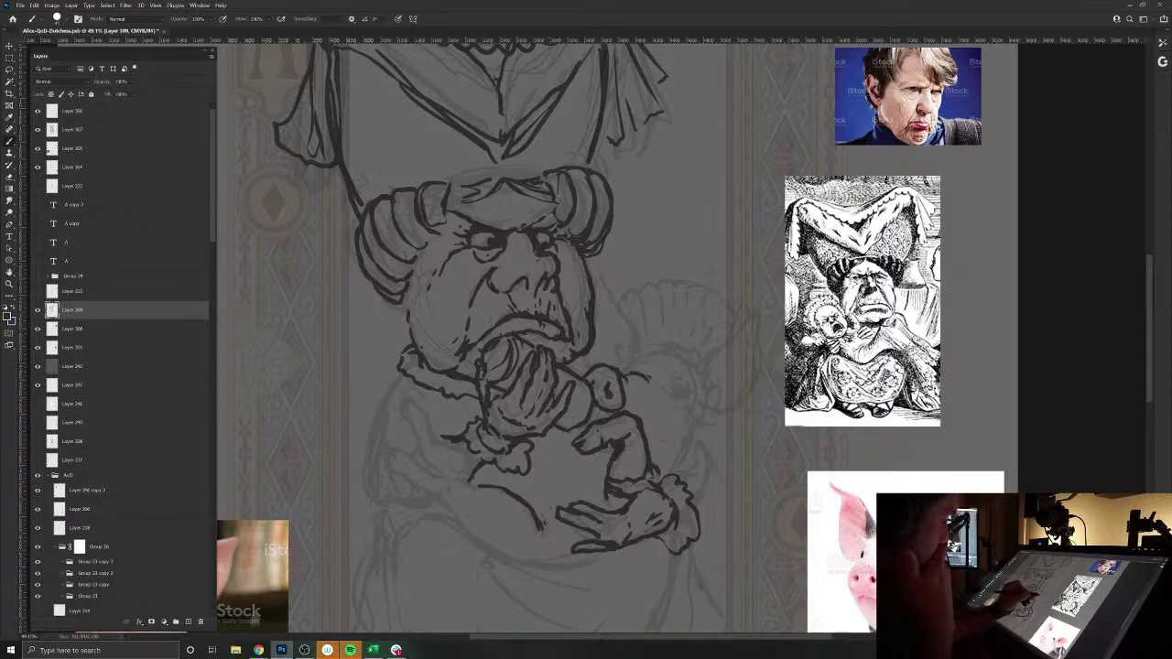
left_click_drag(643, 424, 656, 427)
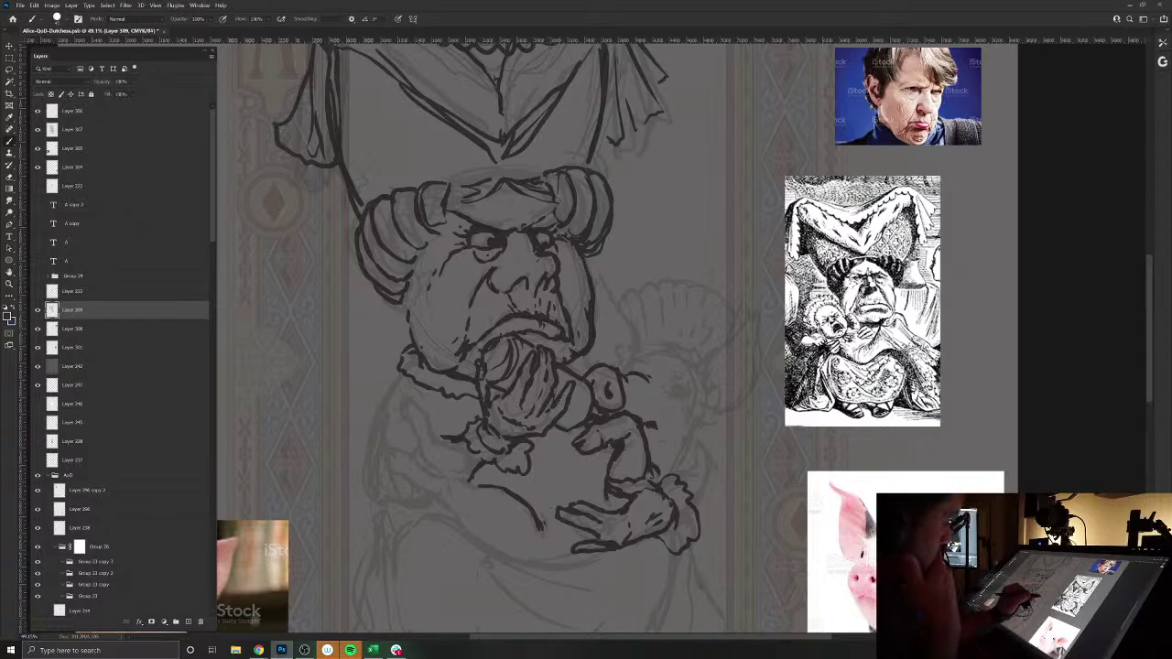
left_click_drag(668, 391, 685, 398)
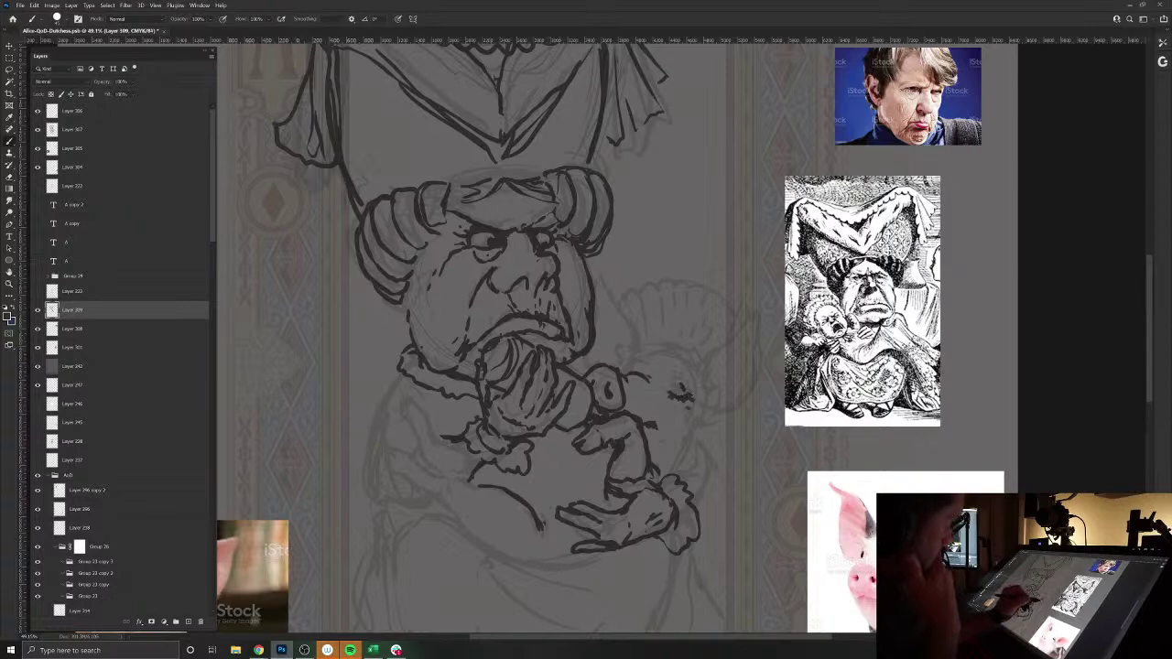
mouse_move(677, 420)
left_mouse_down()
mouse_move(707, 438)
mouse_move(702, 446)
left_mouse_up()
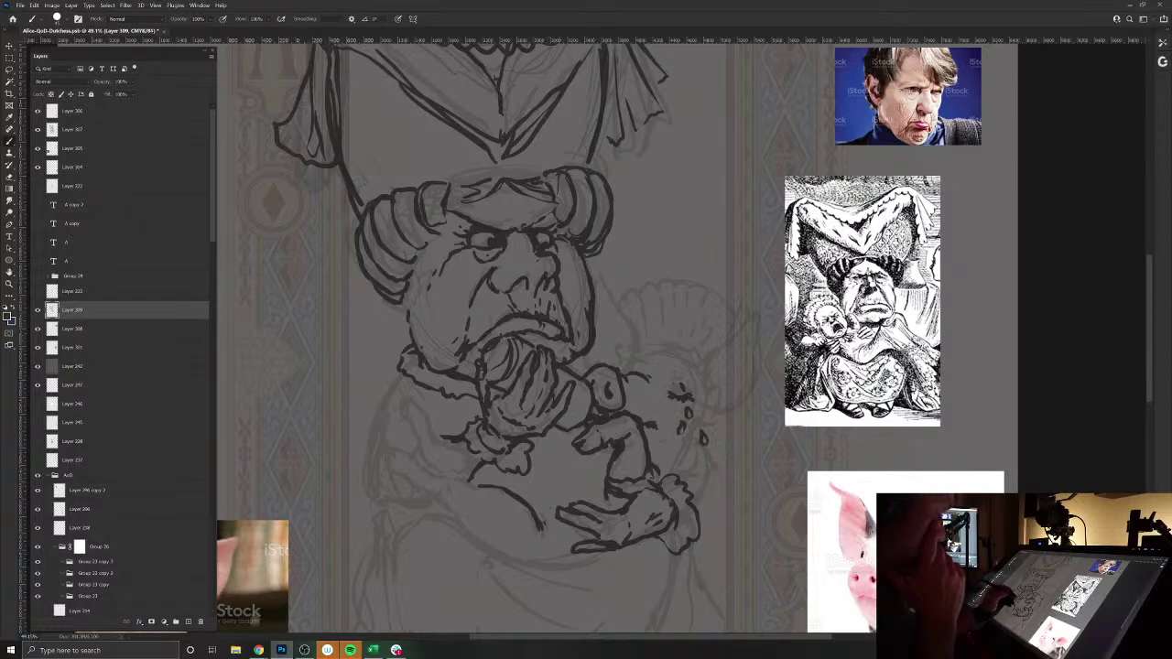
key("e")
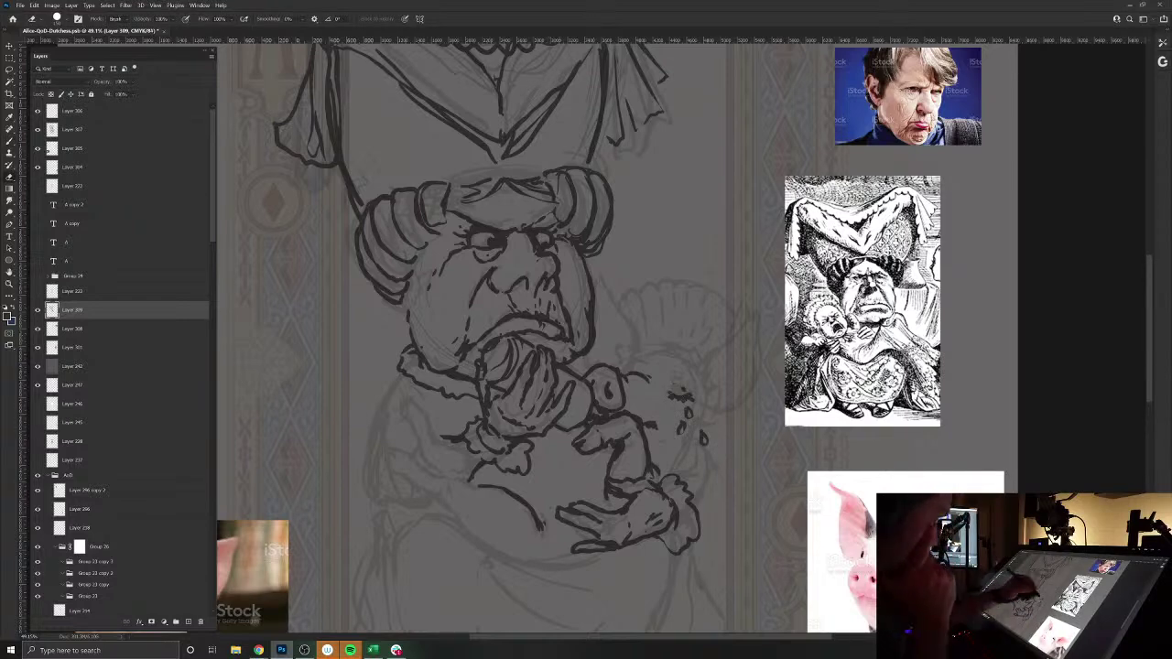
left_click_drag(676, 392, 703, 440)
- Draw the pig's eye with a dark pupil and lashes, and a trail of teardrops falling past its cheek
key("b")
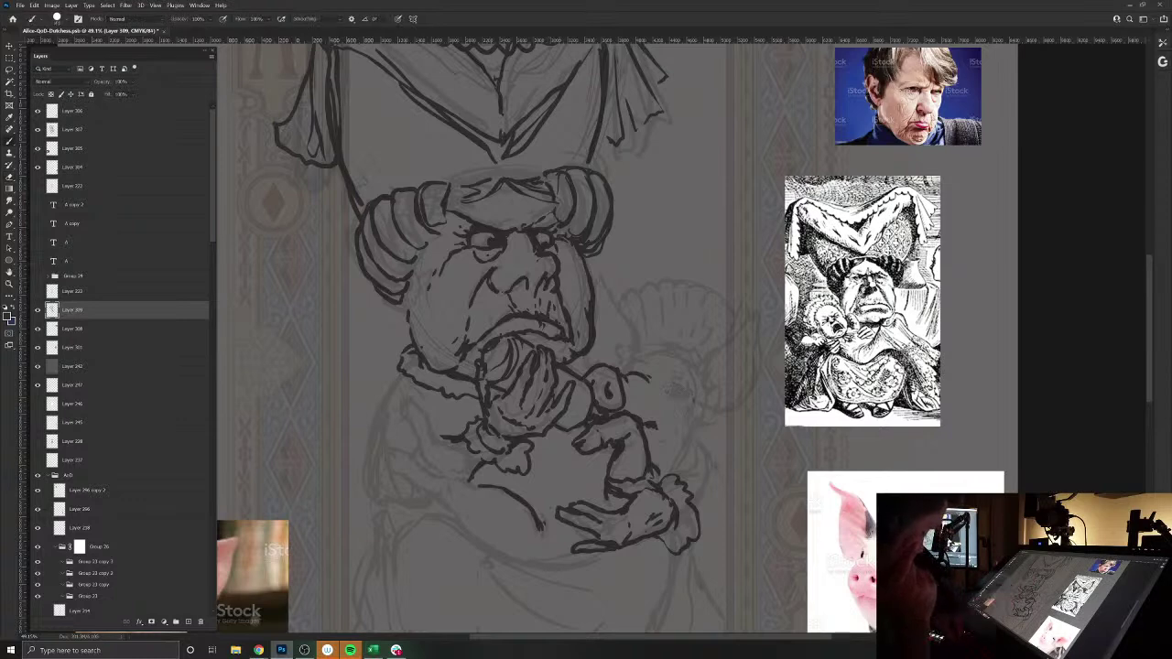
left_click_drag(676, 381, 685, 399)
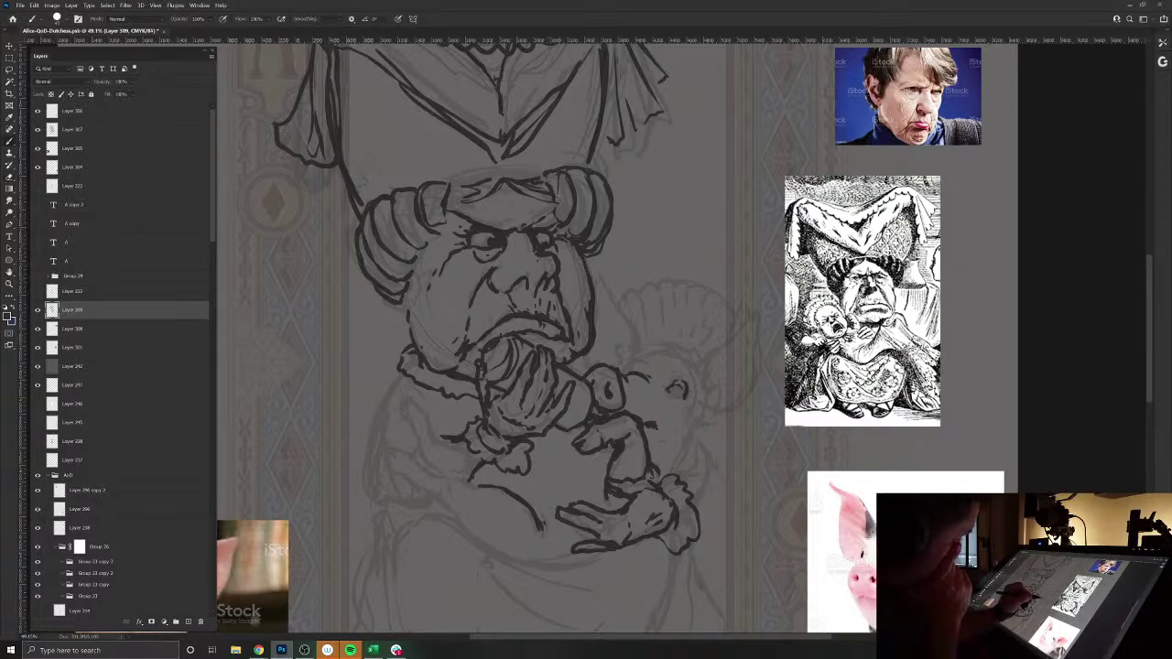
mouse_move(672, 387)
left_mouse_down()
mouse_move(679, 398)
mouse_move(694, 383)
mouse_move(681, 430)
mouse_move(723, 468)
left_mouse_up()
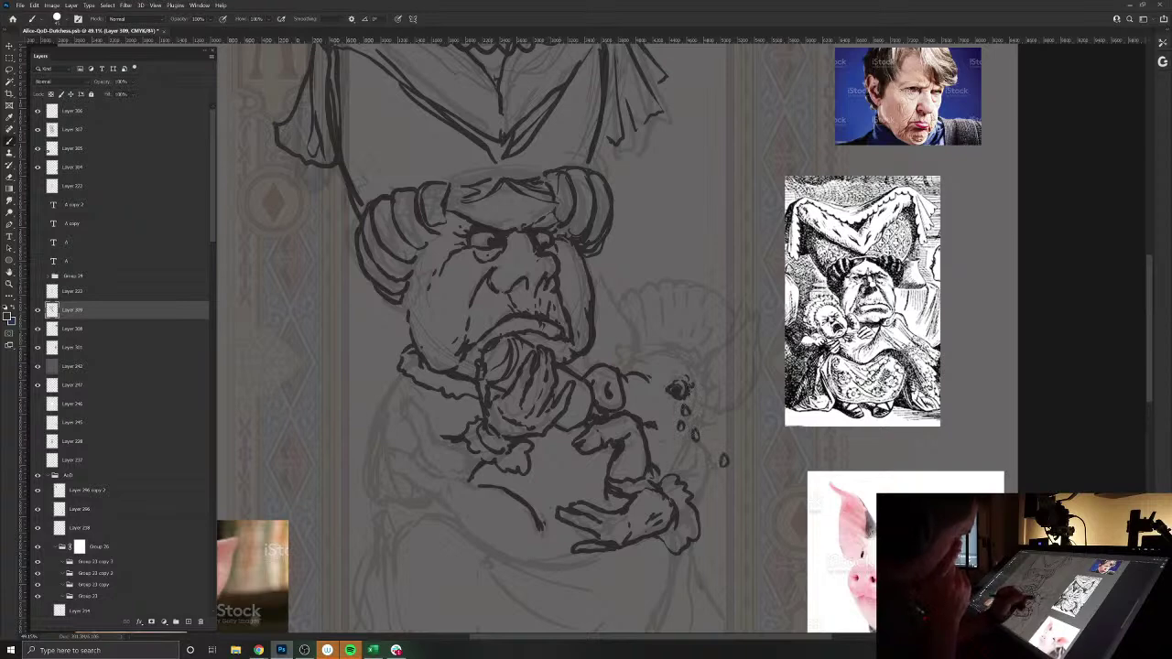
- Draw the top of the pig's head and both pointed ears with inner-ear lines, and save the document
left_click_drag(623, 362, 628, 372)
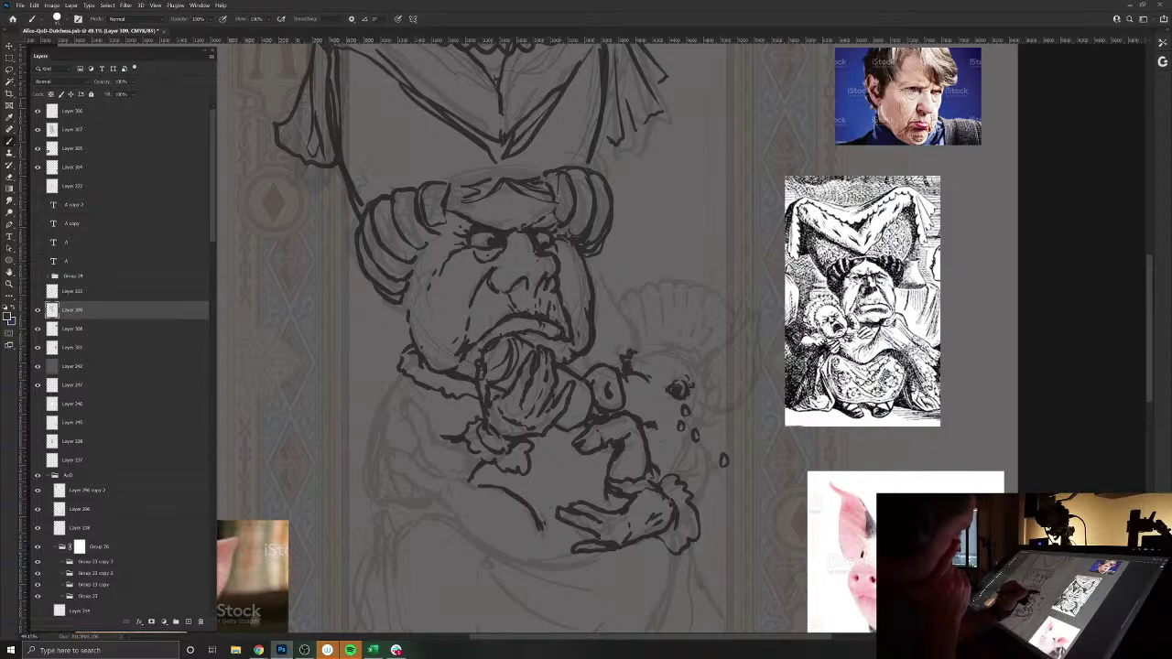
mouse_move(634, 353)
left_mouse_down()
mouse_move(673, 346)
mouse_move(696, 363)
mouse_move(631, 324)
mouse_move(597, 276)
left_mouse_up()
left_click_drag(584, 353, 587, 363)
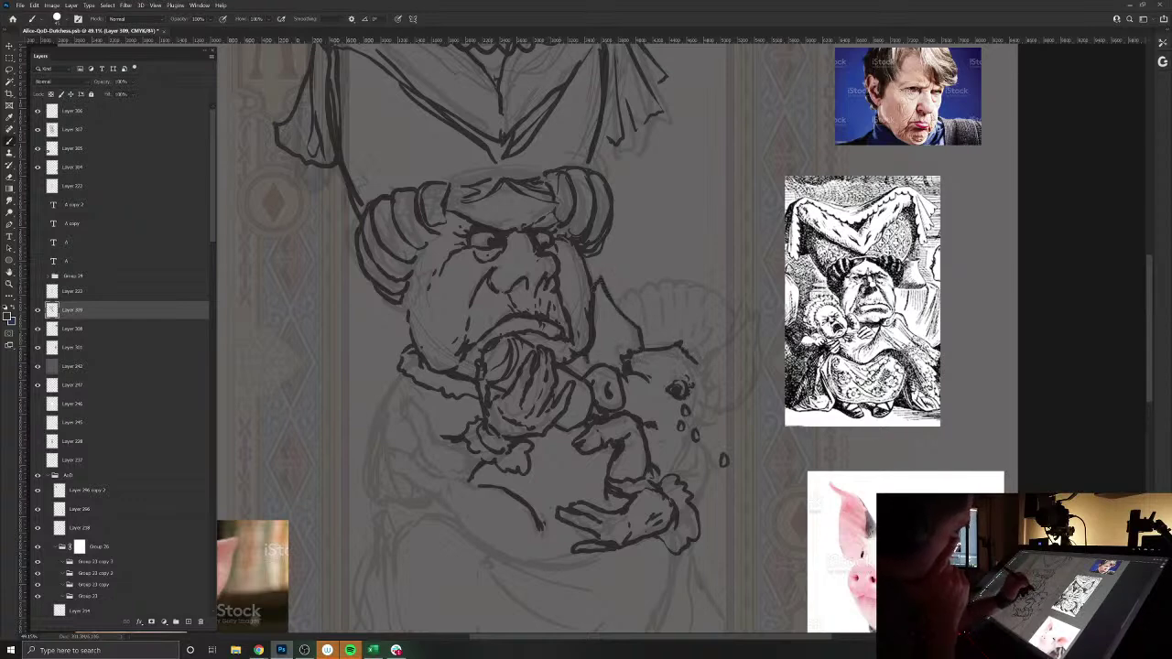
left_click_drag(621, 320, 612, 366)
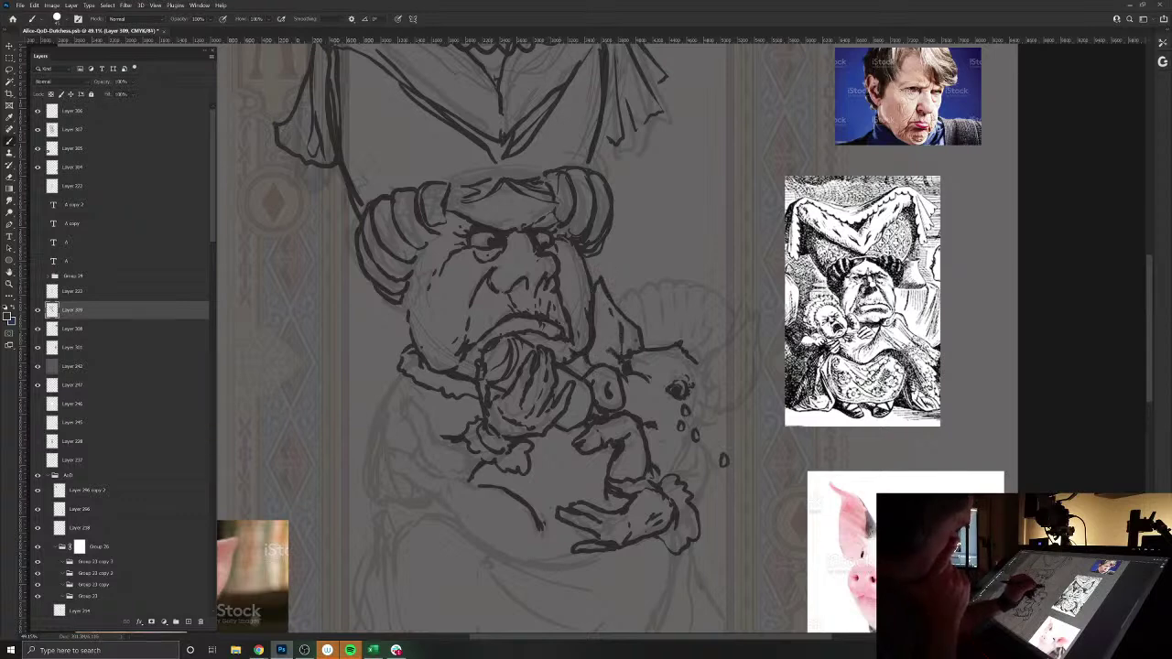
left_click_drag(696, 366, 701, 377)
mouse_move(700, 359)
left_mouse_down()
mouse_move(723, 337)
mouse_move(778, 332)
mouse_move(757, 399)
mouse_move(707, 414)
left_mouse_up()
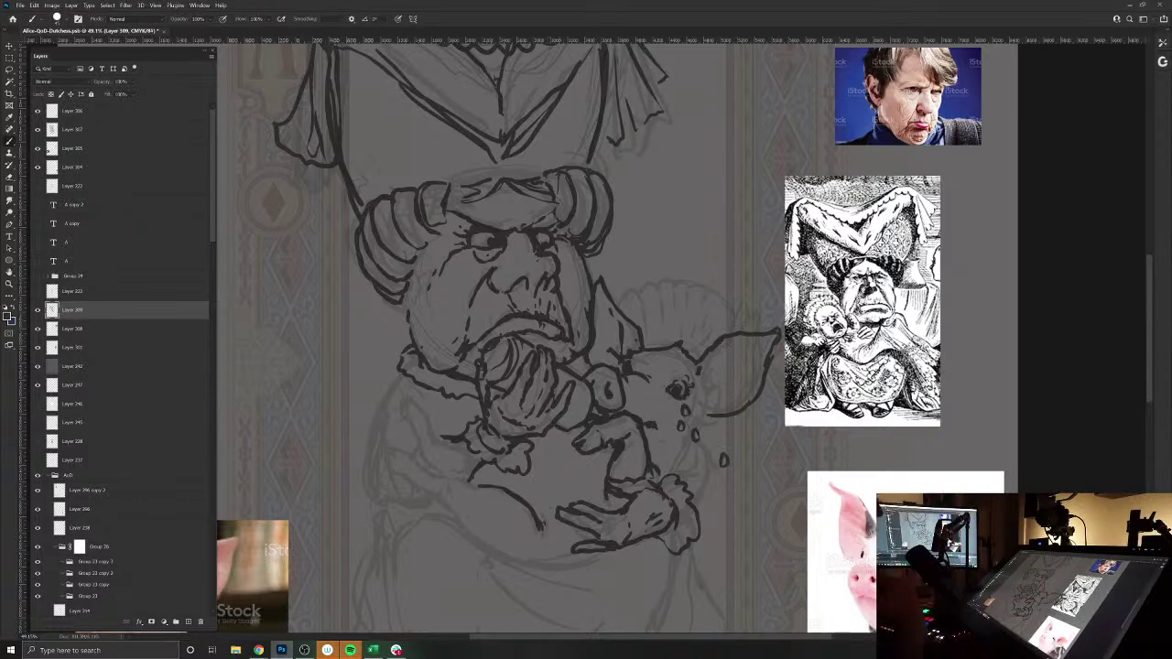
key("ctrl+s")
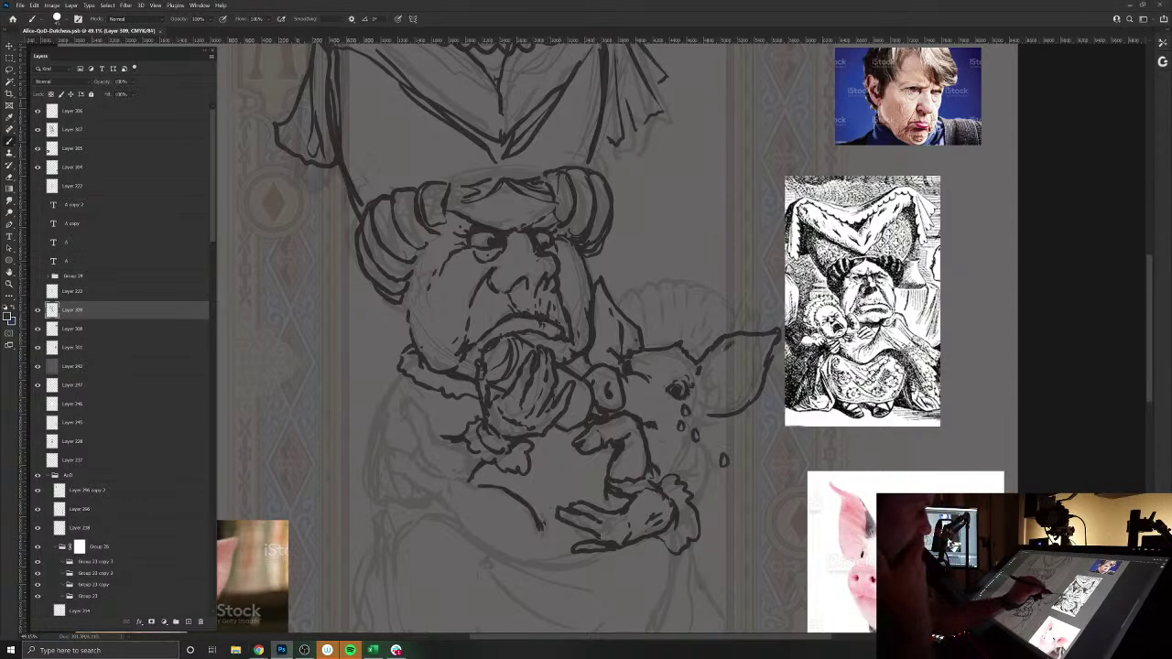
left_click_drag(724, 354, 712, 392)
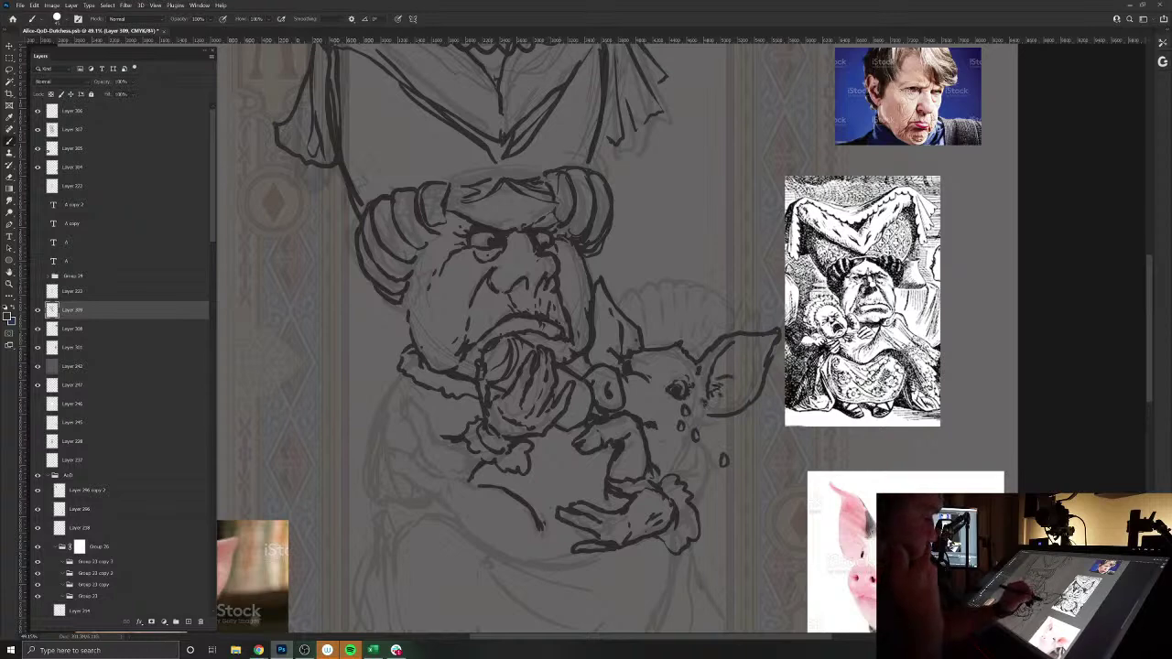
- Draw the pig's jaw and shoulder beside the Duchess's cuff, plus its hind legs, belly curve and small curled tail
left_click_drag(685, 450, 652, 464)
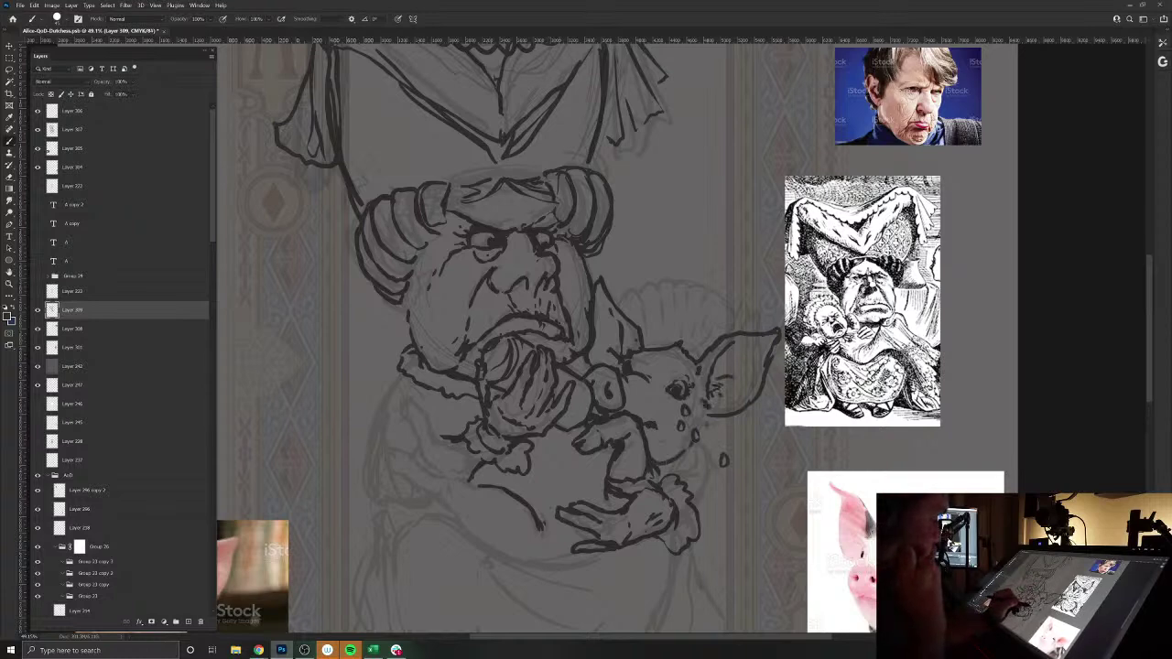
mouse_move(705, 421)
left_mouse_down()
mouse_move(690, 455)
mouse_move(711, 456)
mouse_move(730, 487)
mouse_move(701, 516)
left_mouse_up()
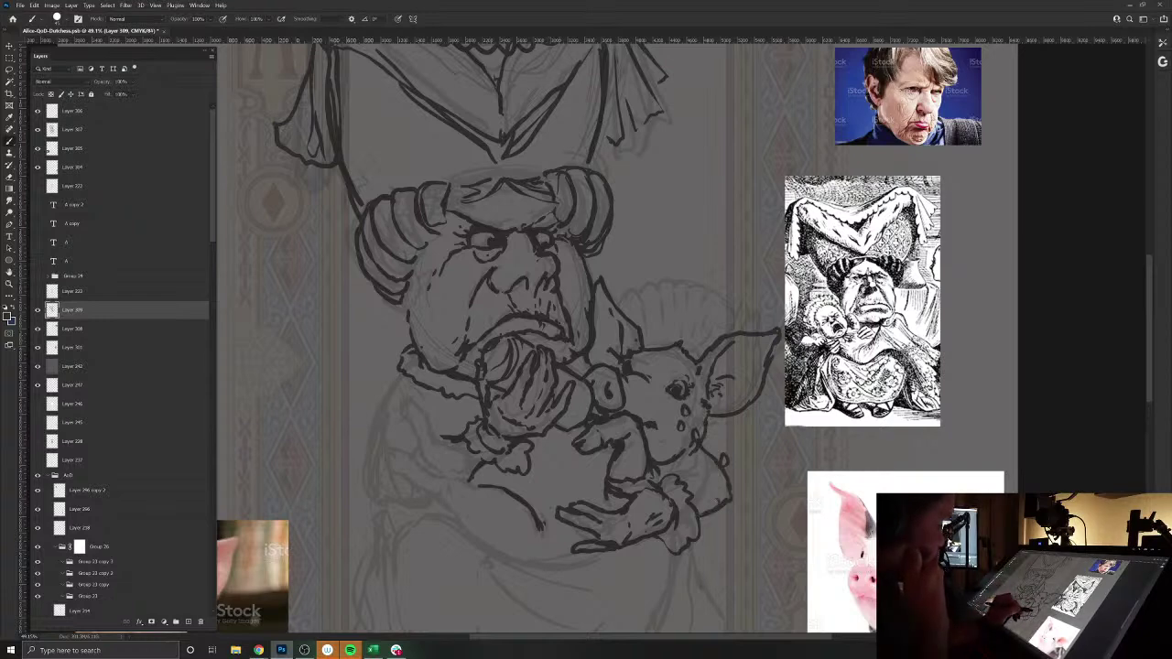
mouse_move(661, 478)
left_mouse_down()
mouse_move(700, 466)
mouse_move(691, 462)
left_mouse_up()
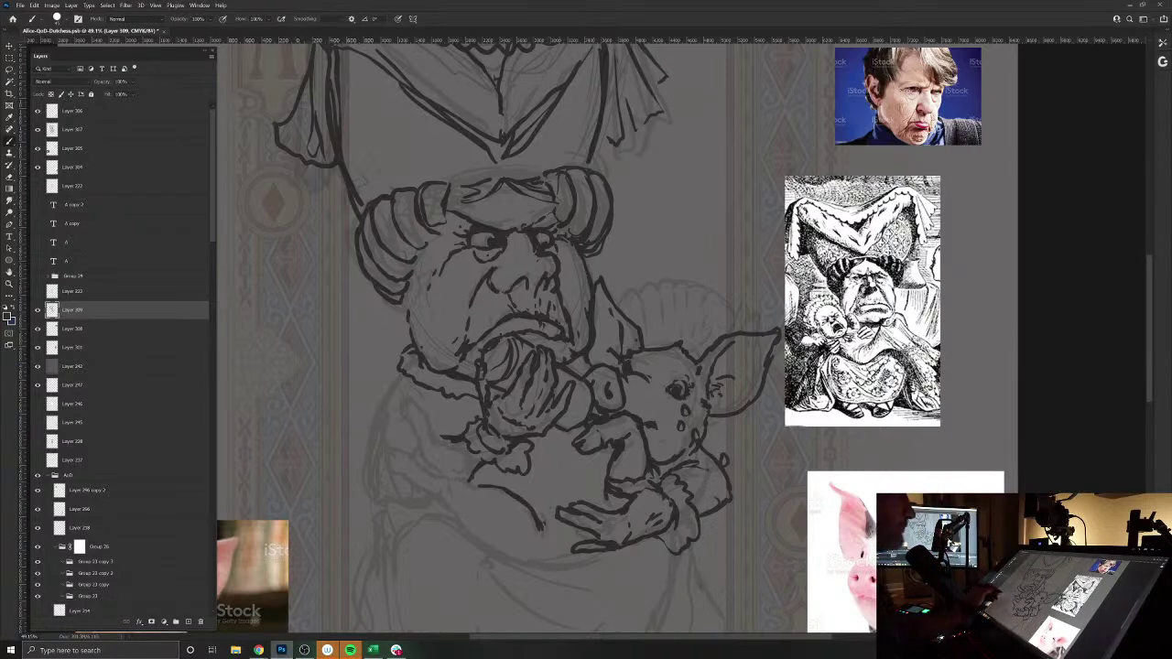
left_click_drag(450, 442, 478, 463)
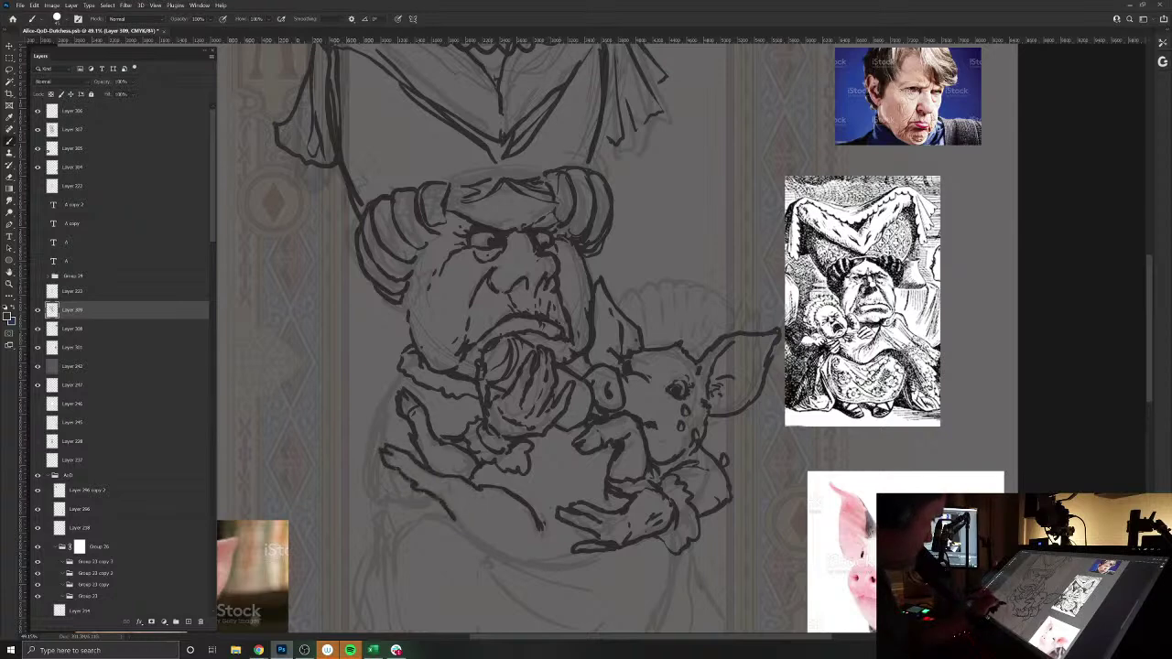
mouse_move(453, 518)
left_mouse_down()
mouse_move(525, 564)
mouse_move(606, 552)
left_mouse_up()
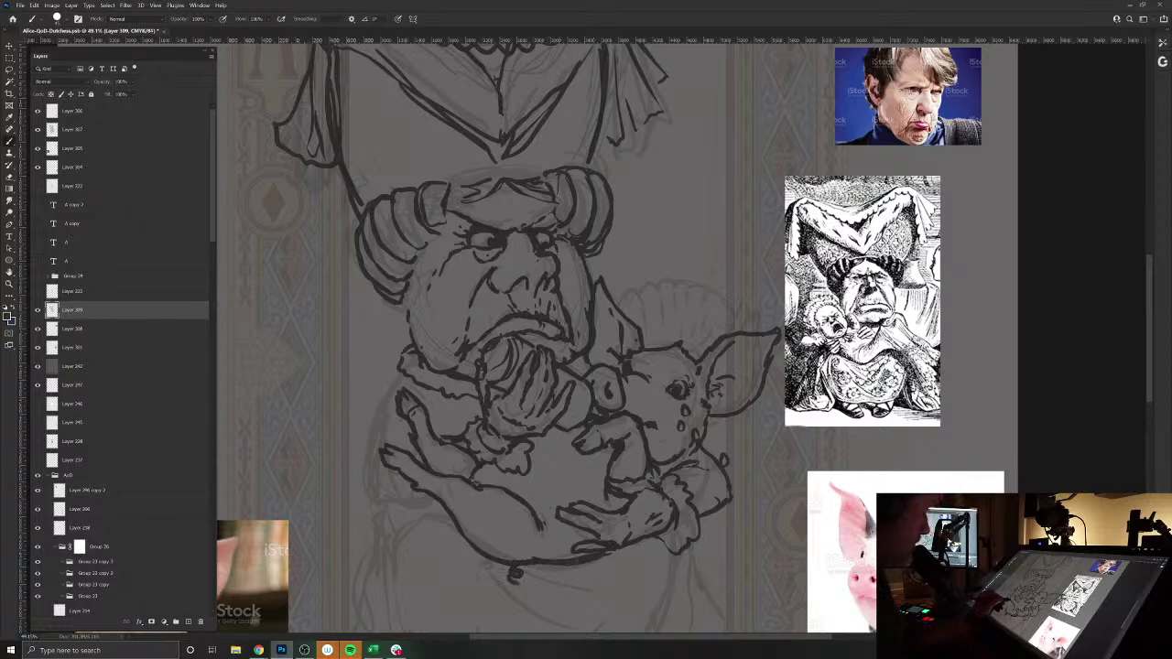
- Draw the pig's pleated, scalloped bonnet frill and continue its ruffled trim past the cheek and under the ear
left_click_drag(630, 464, 526, 501)
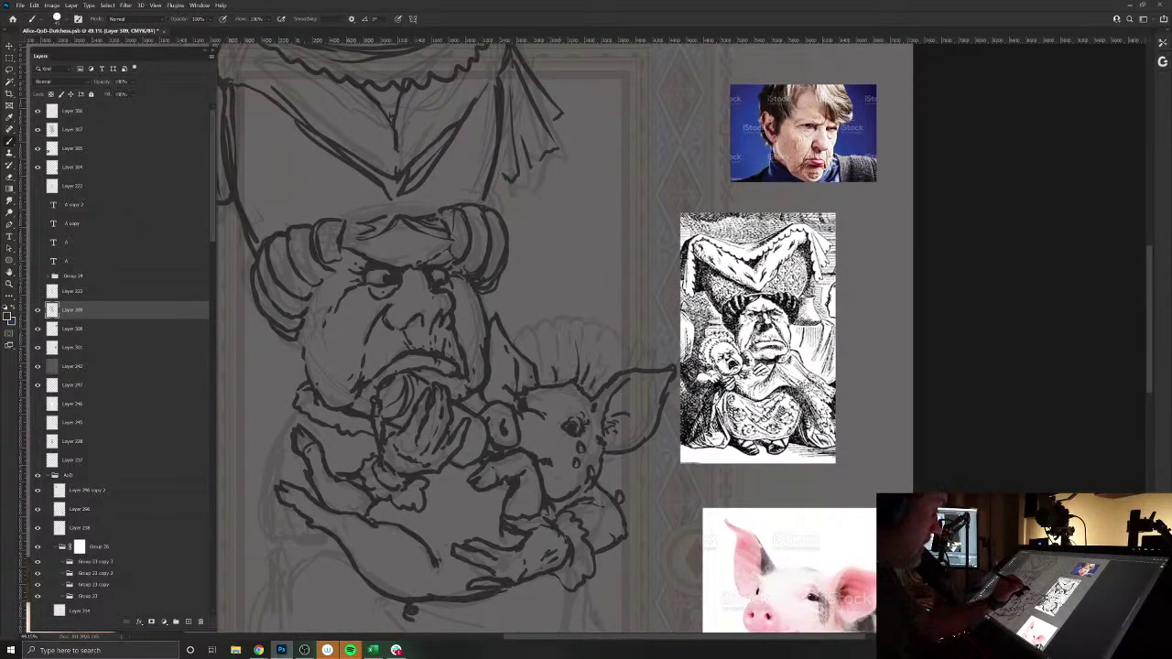
mouse_move(517, 346)
left_mouse_down()
mouse_move(540, 321)
mouse_move(583, 317)
mouse_move(632, 360)
mouse_move(605, 365)
mouse_move(595, 344)
left_mouse_up()
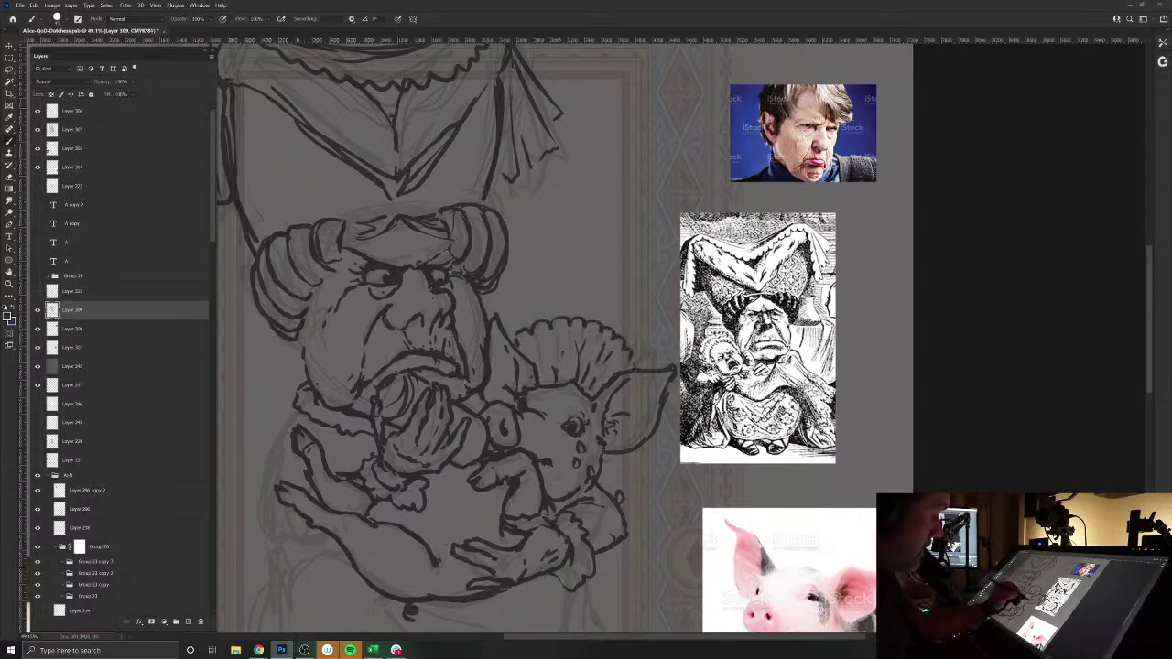
left_click_drag(601, 419, 597, 433)
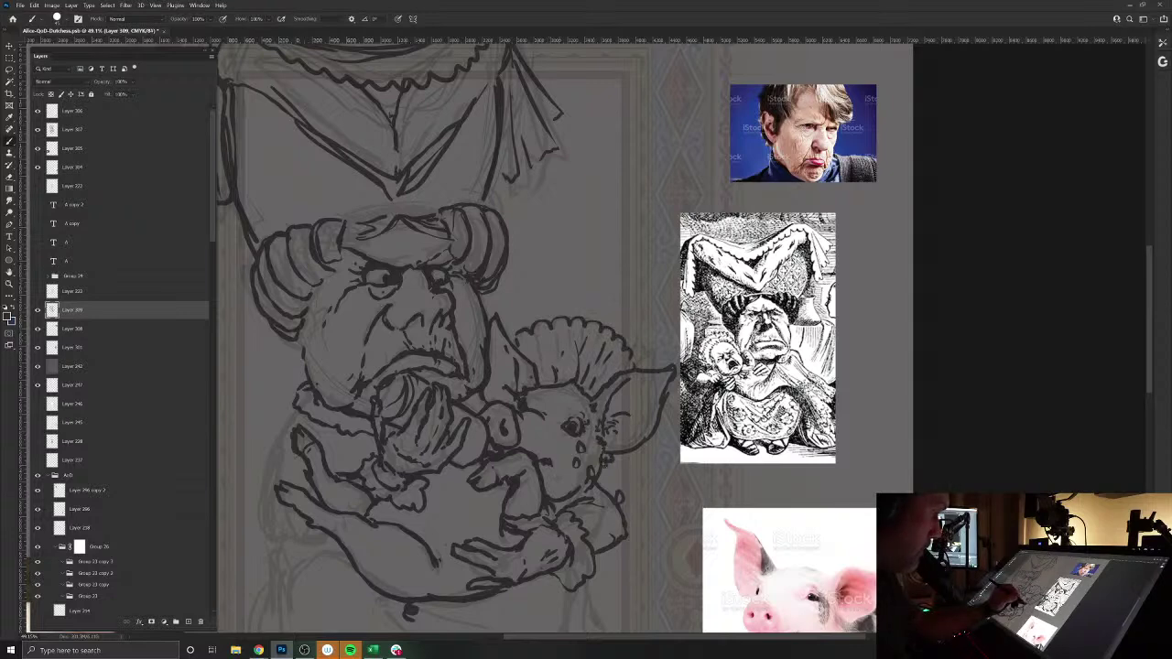
left_click_drag(606, 472, 604, 493)
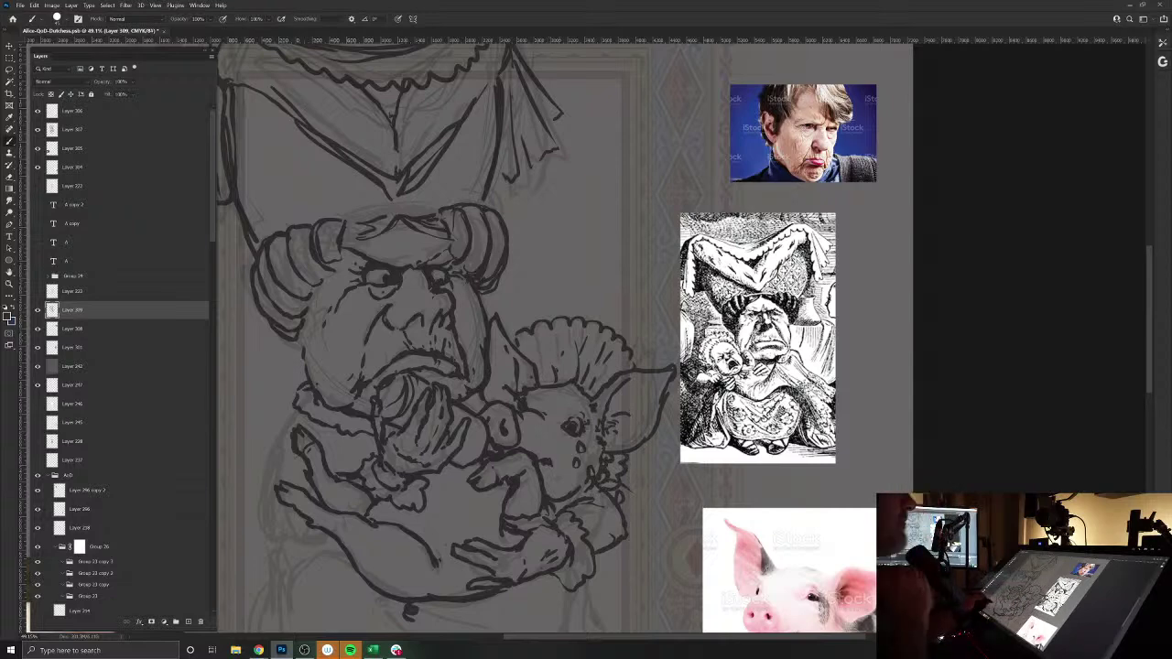
- Draw the Duchess's skirt below the pig with its far-side edge, wavy hem and sagging folds, and one shoe beneath it
mouse_move(400, 565)
left_mouse_down()
mouse_move(445, 515)
mouse_move(488, 392)
left_mouse_up()
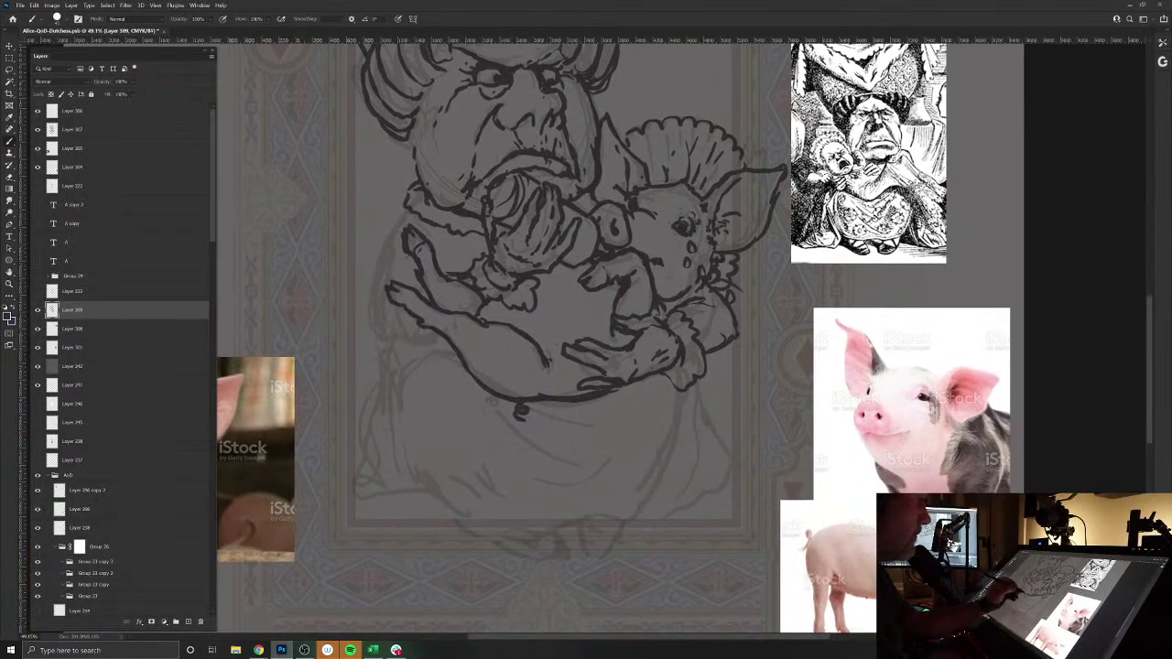
left_click_drag(683, 392, 647, 465)
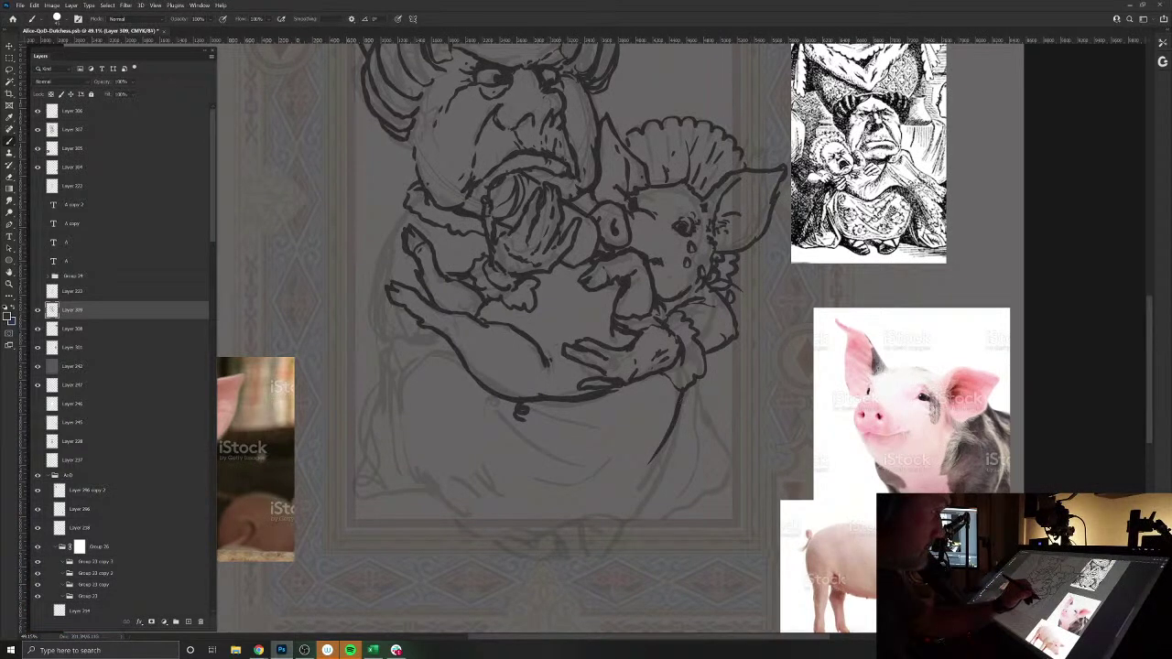
mouse_move(683, 411)
left_mouse_down()
mouse_move(630, 525)
mouse_move(611, 524)
mouse_move(617, 512)
mouse_move(470, 538)
left_mouse_up()
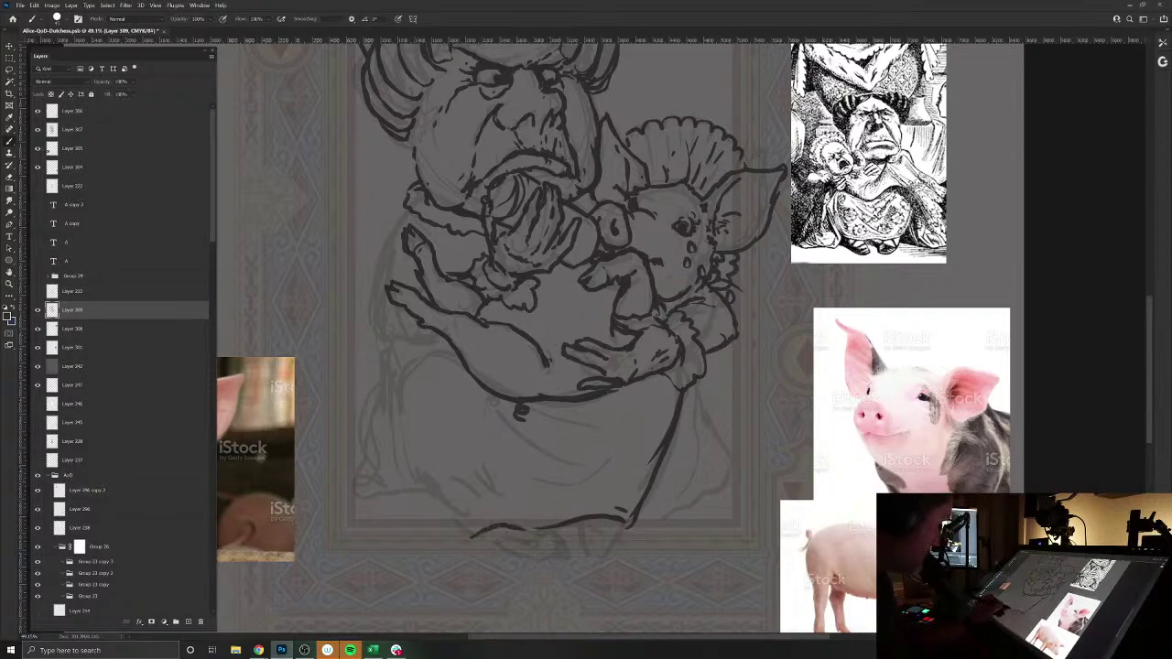
mouse_move(473, 392)
left_mouse_down()
mouse_move(550, 447)
mouse_move(599, 456)
mouse_move(630, 403)
left_mouse_up()
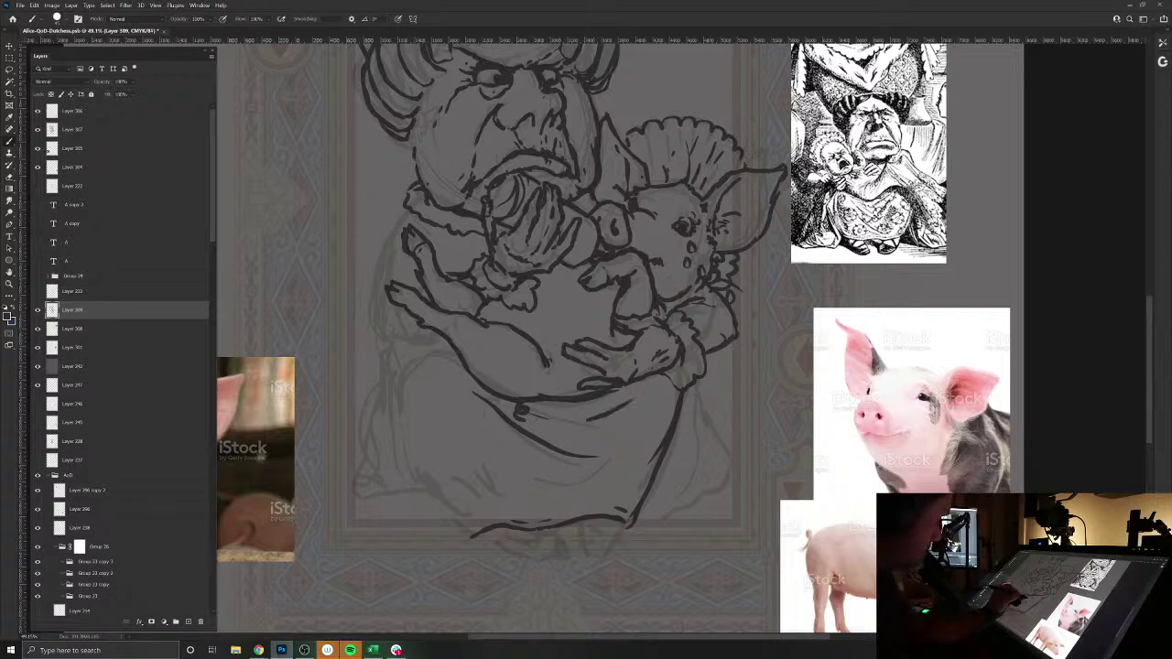
left_click_drag(616, 459, 535, 487)
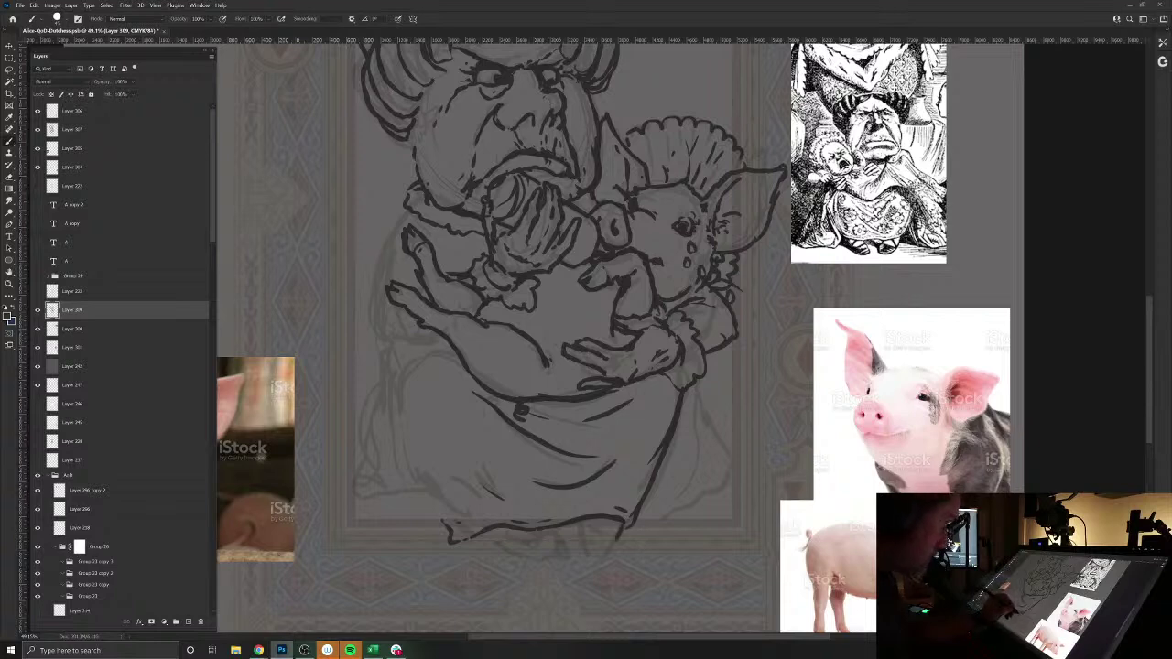
left_click_drag(608, 554, 584, 553)
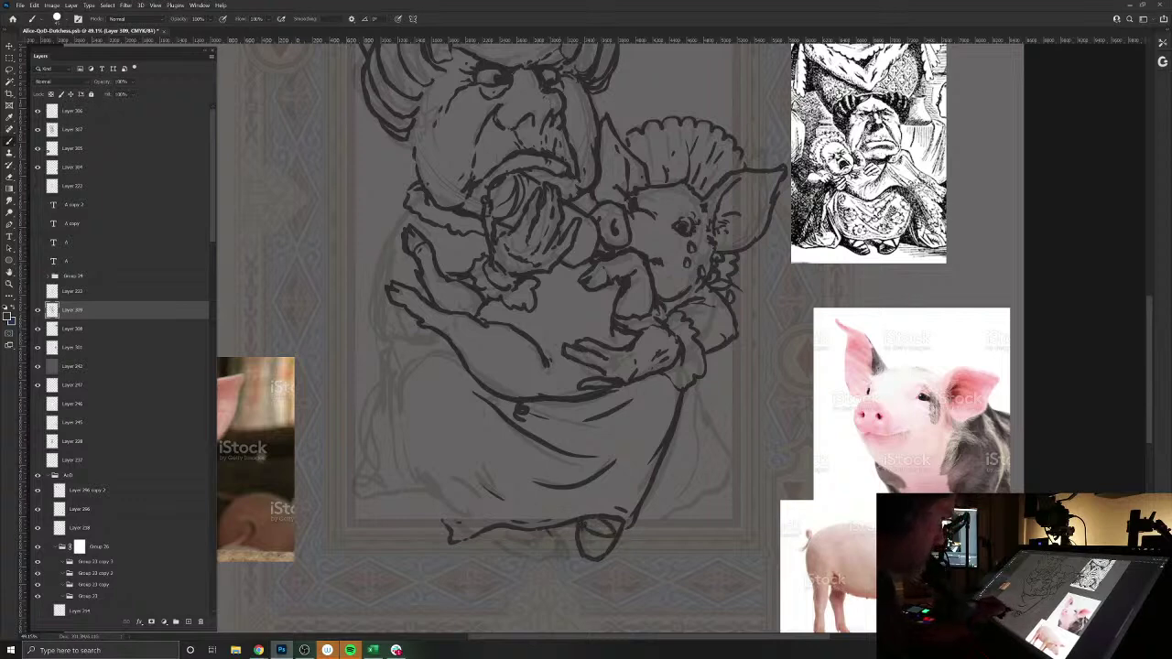
- Draw the Duchess's second buckled shoe beneath the hem and the skirt's rounded knee and side edge running down to it
mouse_move(550, 531)
left_mouse_down()
mouse_move(560, 553)
mouse_move(509, 553)
left_mouse_up()
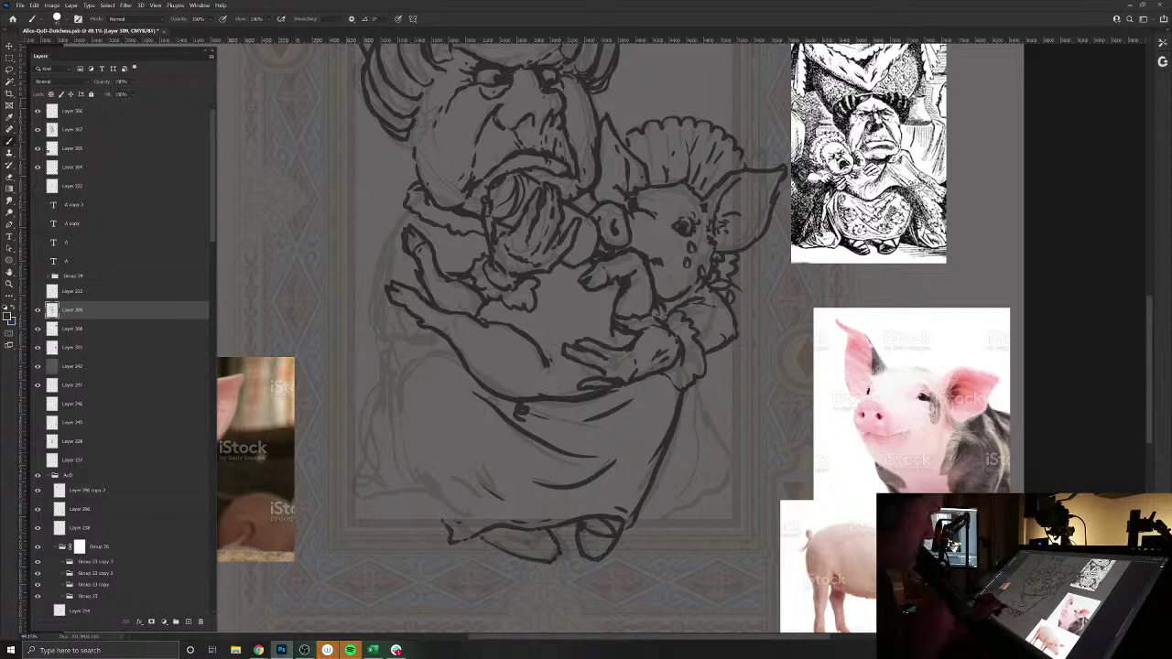
left_click_drag(515, 547, 485, 535)
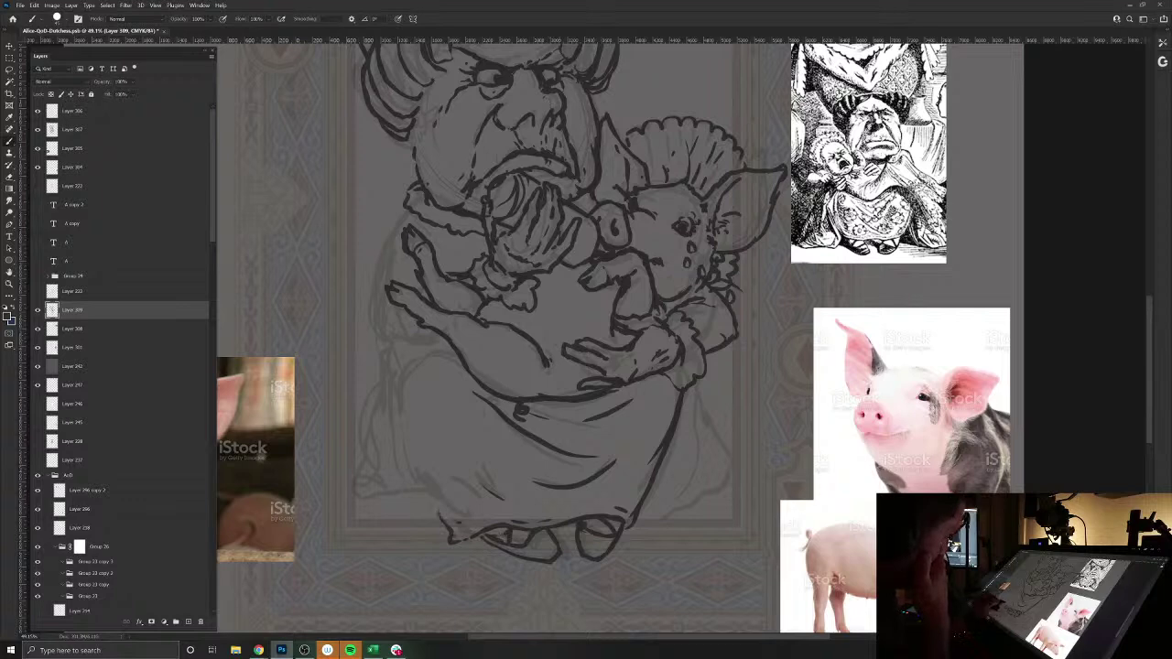
mouse_move(461, 353)
left_mouse_down()
mouse_move(408, 376)
mouse_move(402, 397)
mouse_move(427, 498)
left_mouse_up()
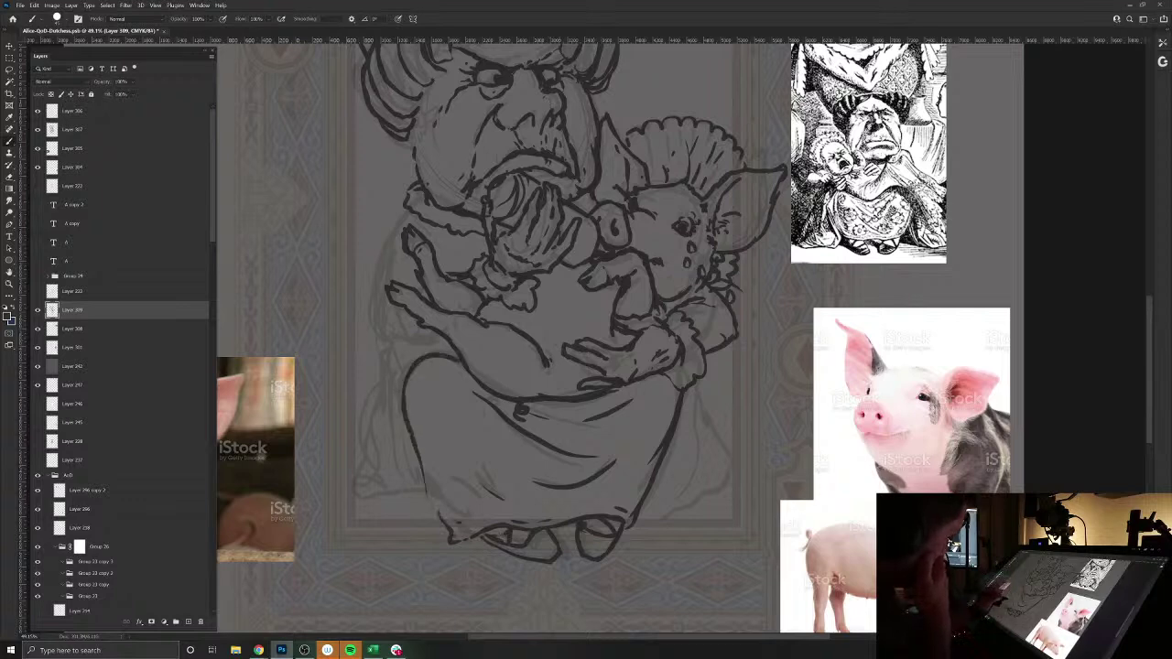
left_click_drag(414, 443, 440, 520)
- Draw the outer gown panel below the pig's bonneted side, with its sloping edge and a wavy hem meeting the skirt
left_click_drag(639, 512, 666, 506)
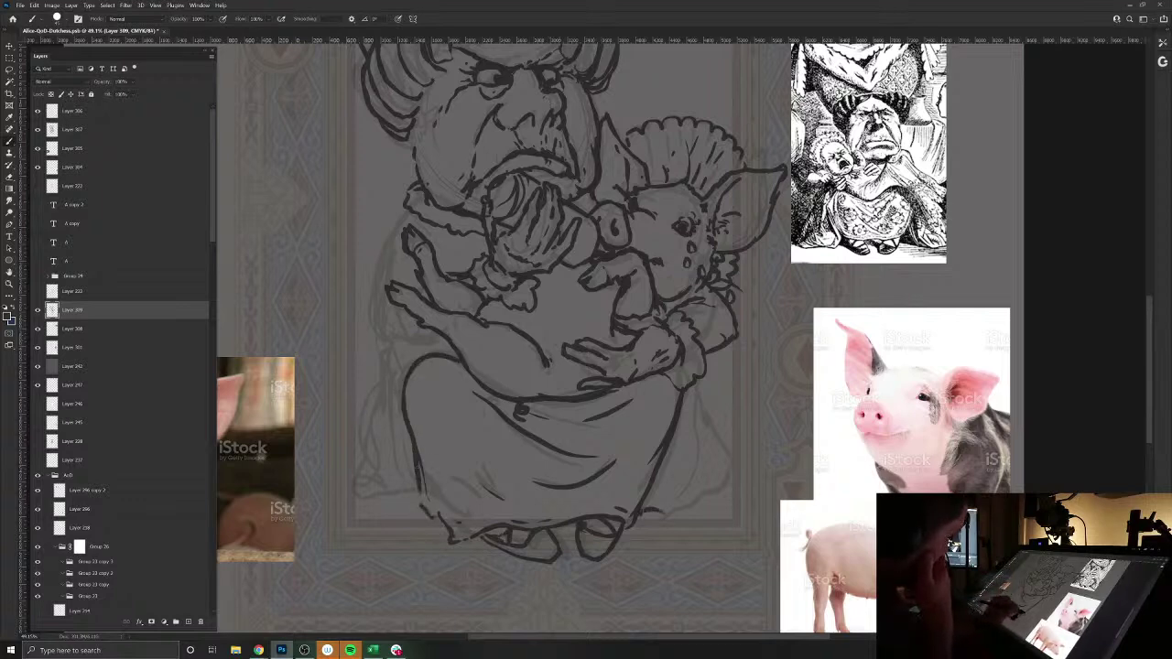
mouse_move(702, 375)
left_mouse_down()
mouse_move(733, 452)
mouse_move(730, 476)
mouse_move(694, 503)
left_mouse_up()
mouse_move(718, 465)
left_mouse_down()
mouse_move(650, 505)
mouse_move(487, 522)
mouse_move(441, 520)
mouse_move(408, 487)
left_mouse_up()
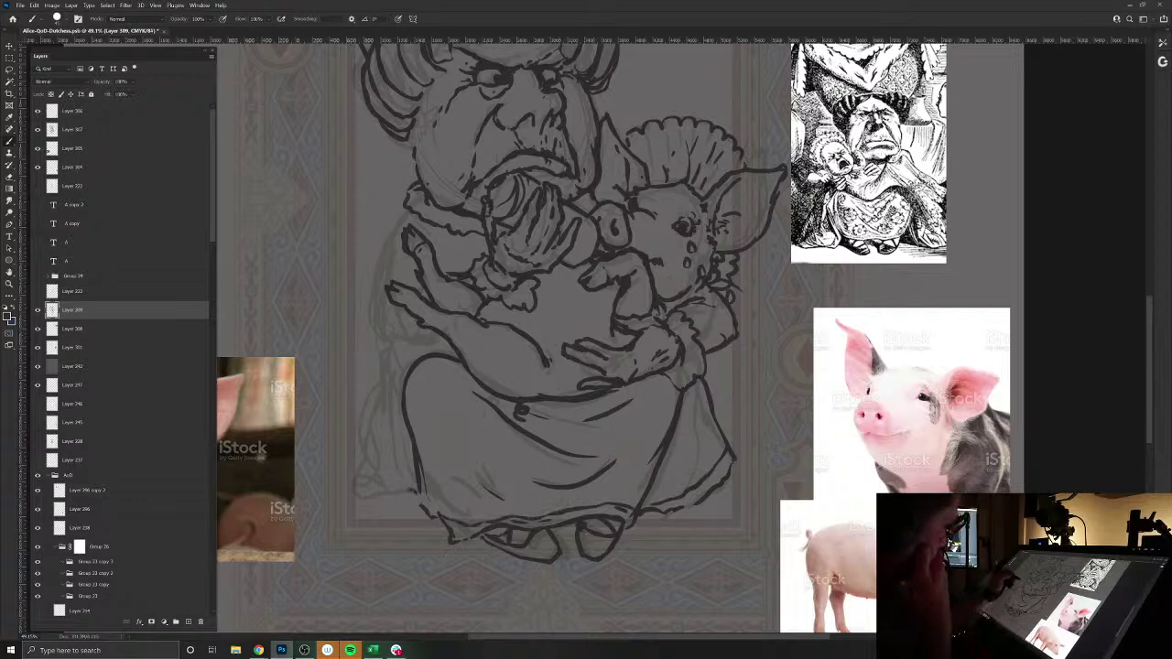
- Draw the Duchess's sleeve behind the pig's hind legs and the outer gown panel hanging below it, with fold line and hem
mouse_move(388, 243)
left_mouse_down()
mouse_move(370, 335)
mouse_move(438, 337)
left_mouse_up()
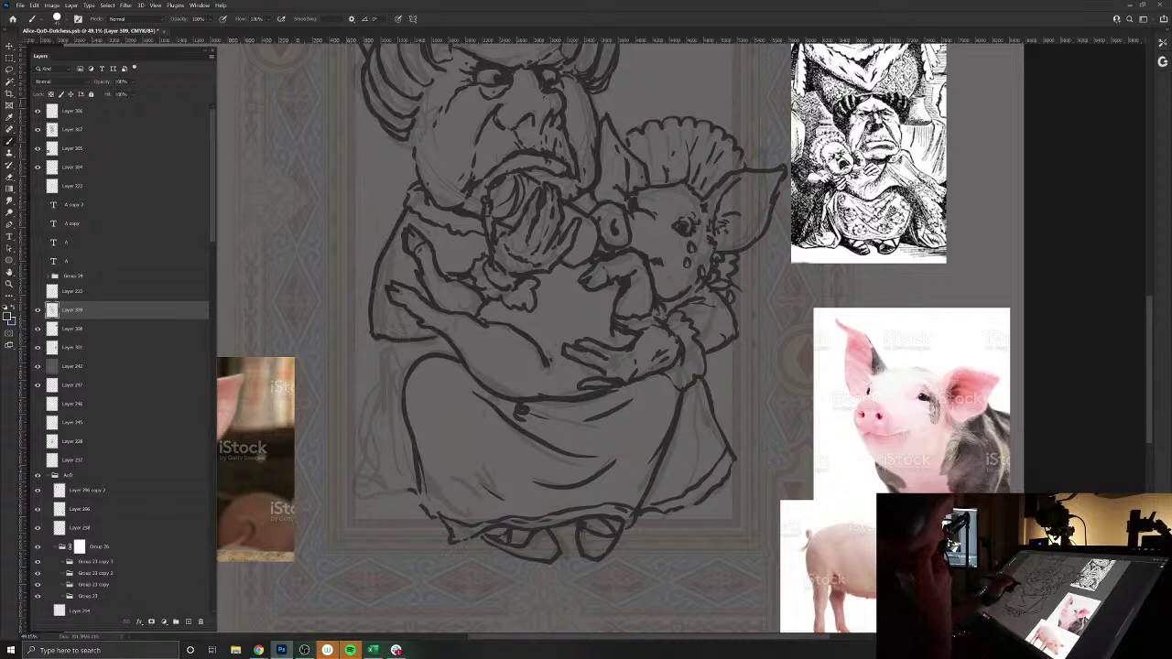
left_click_drag(405, 276, 412, 284)
mouse_move(383, 341)
left_mouse_down()
mouse_move(353, 487)
mouse_move(428, 505)
left_mouse_up()
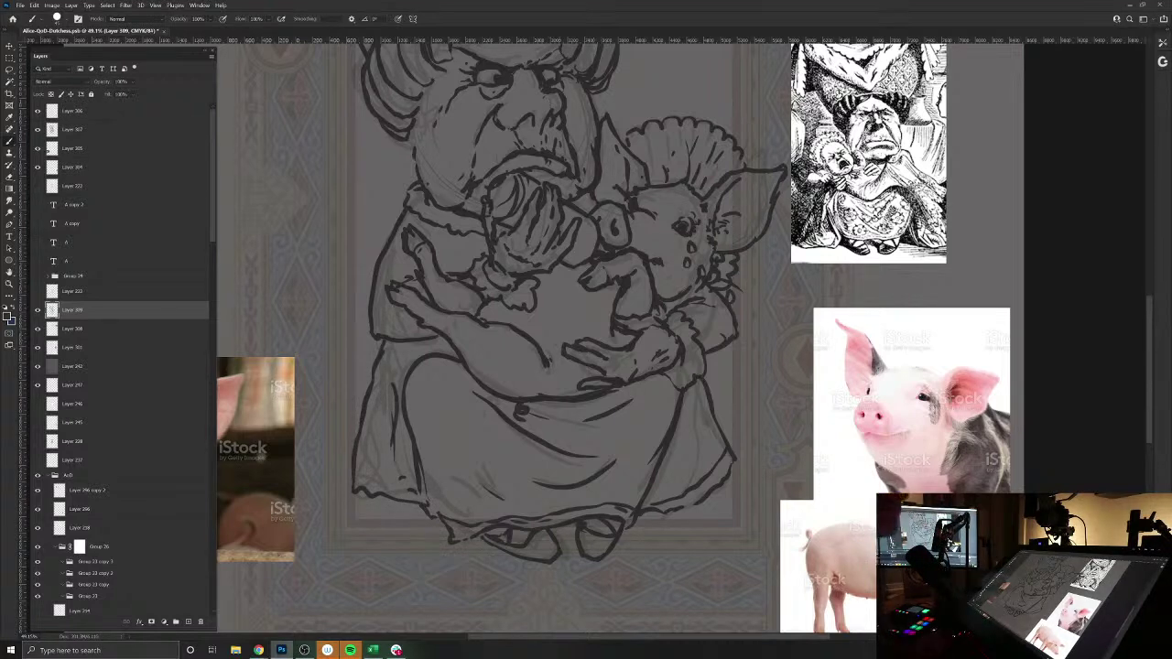
- Move the black-and-white Duchess engraving reference further away from the card drawing
left_click_drag(600, 325, 588, 404)
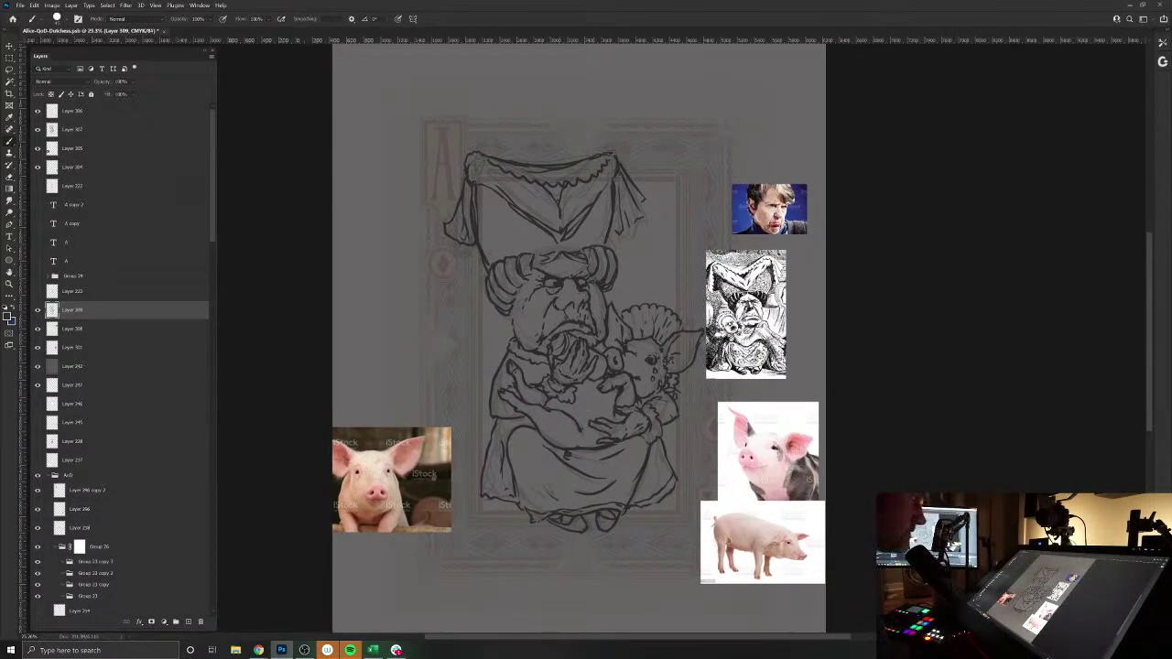
key("v")
left_click_drag(774, 352, 804, 346)
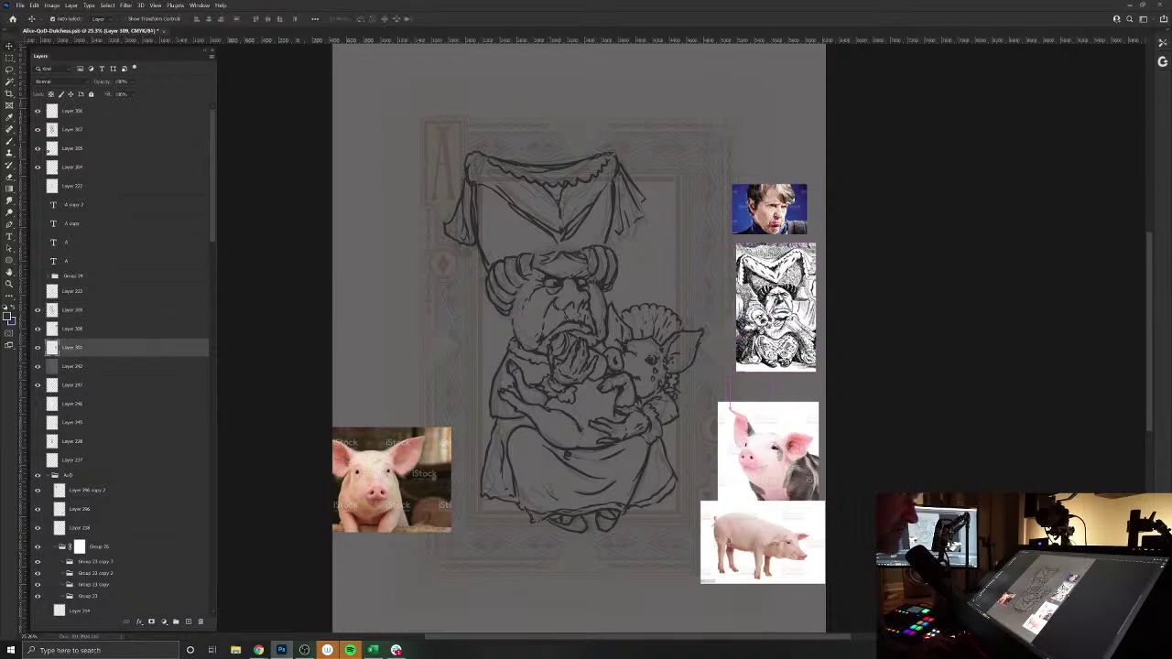
- Shift the Duchess drawing slightly sideways within the card frame and delete the leftover rough sketch layer
left_click_drag(698, 351, 707, 351)
left_click_drag(606, 308, 685, 282)
key("Delete")
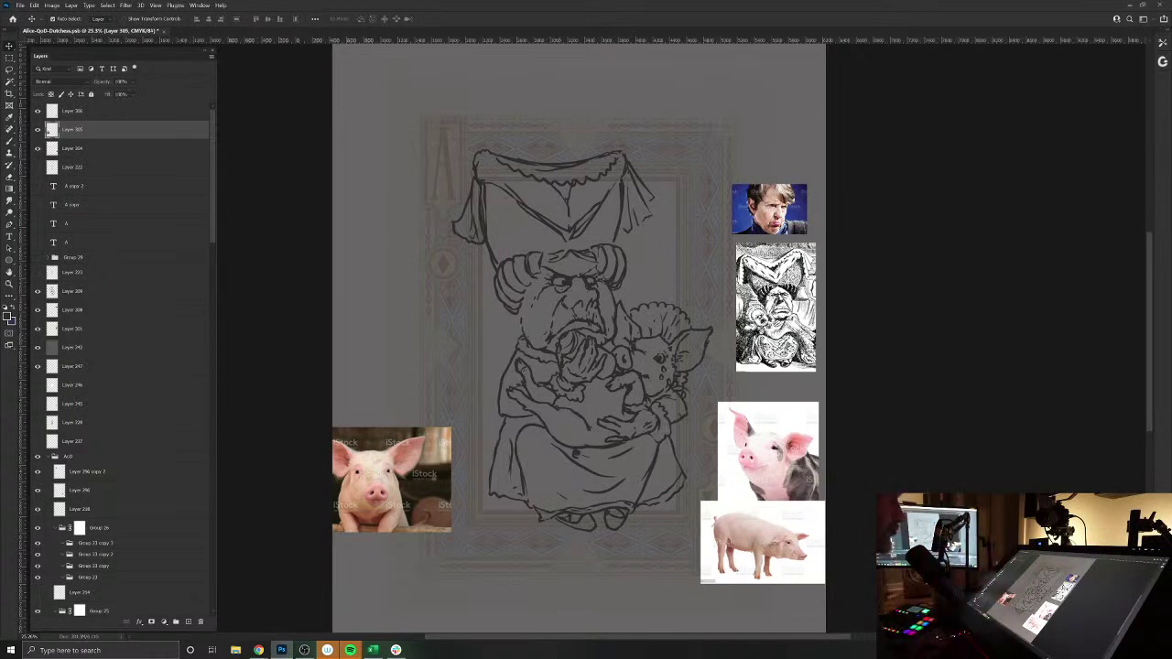
- Select the Duchess drawing's layer and lower its opacity so it becomes a faint guide
left_click(591, 288, "ctrl")
left_click(589, 285)
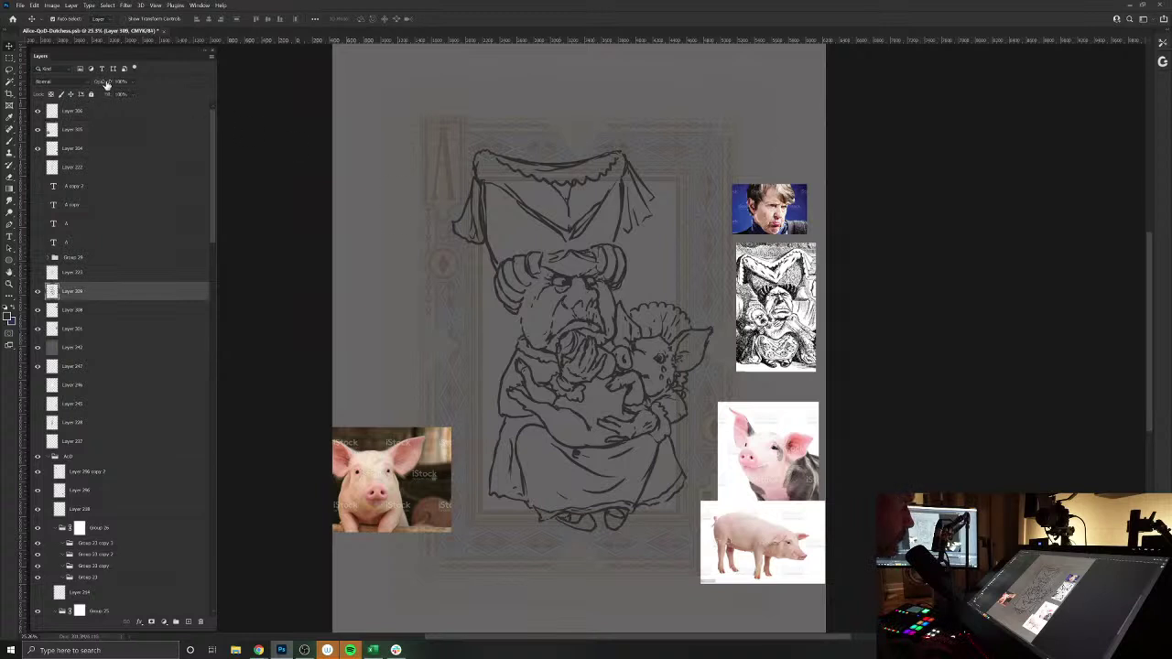
left_click_drag(107, 84, 64, 87)
- Move the frowning woman's reference photo near the Duchess's head and the engraving, and enlarge it to about 179%
left_click_drag(555, 255, 568, 278)
mouse_move(976, 192)
left_mouse_down()
mouse_move(801, 320)
mouse_move(793, 302)
left_mouse_up()
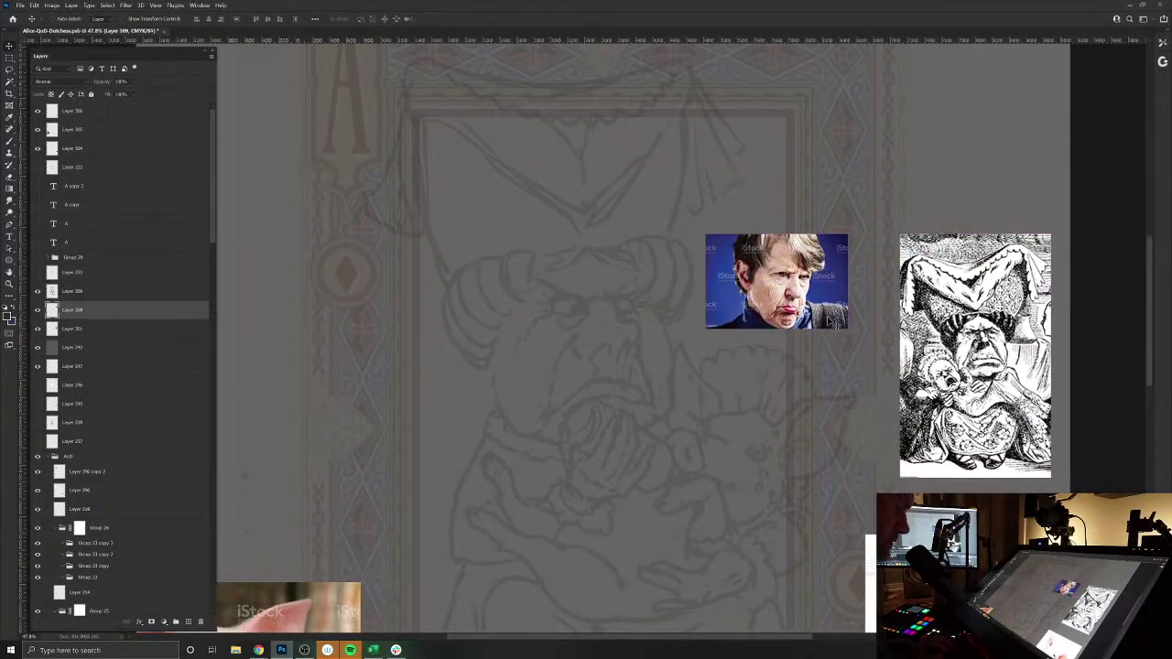
key("ctrl+t")
left_click_drag(848, 332, 874, 327)
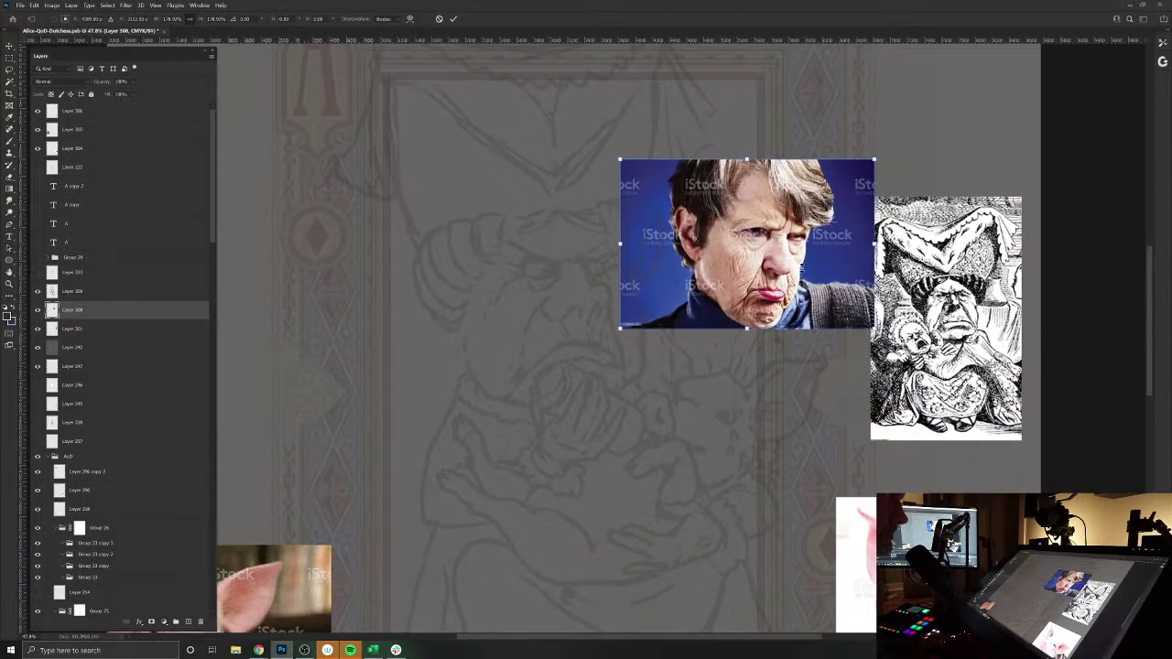
left_click_drag(760, 278, 805, 250)
key("Return")
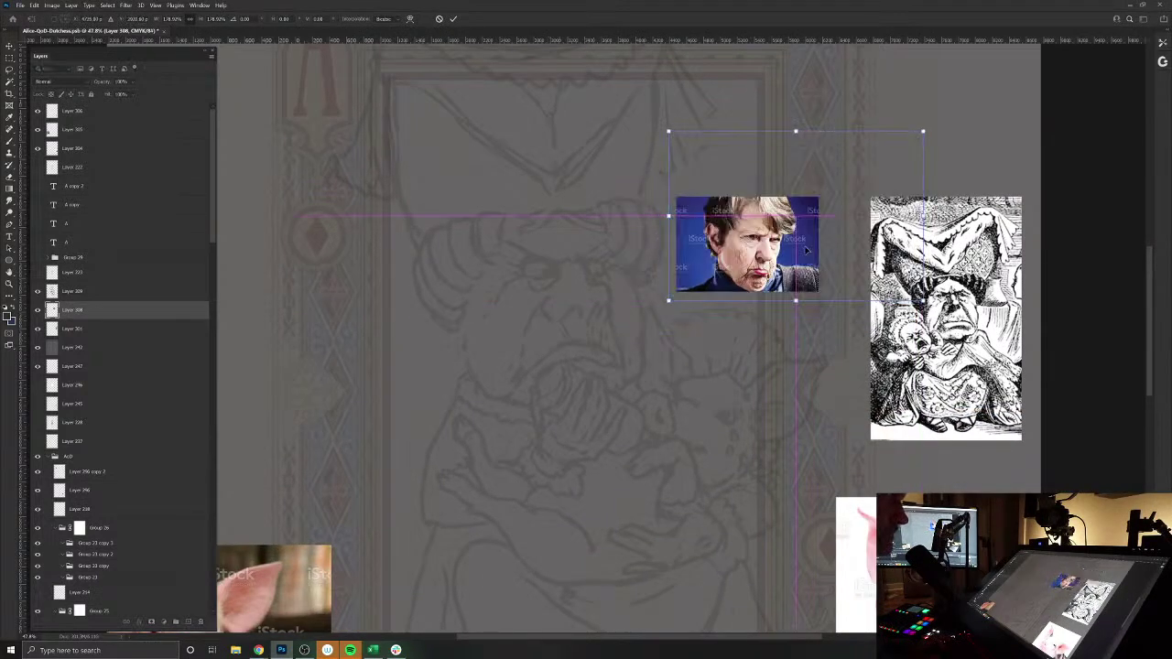
key("Return")
- Add a new empty layer directly above the faded Duchess drawing
scroll(583, 289, "up", 1)
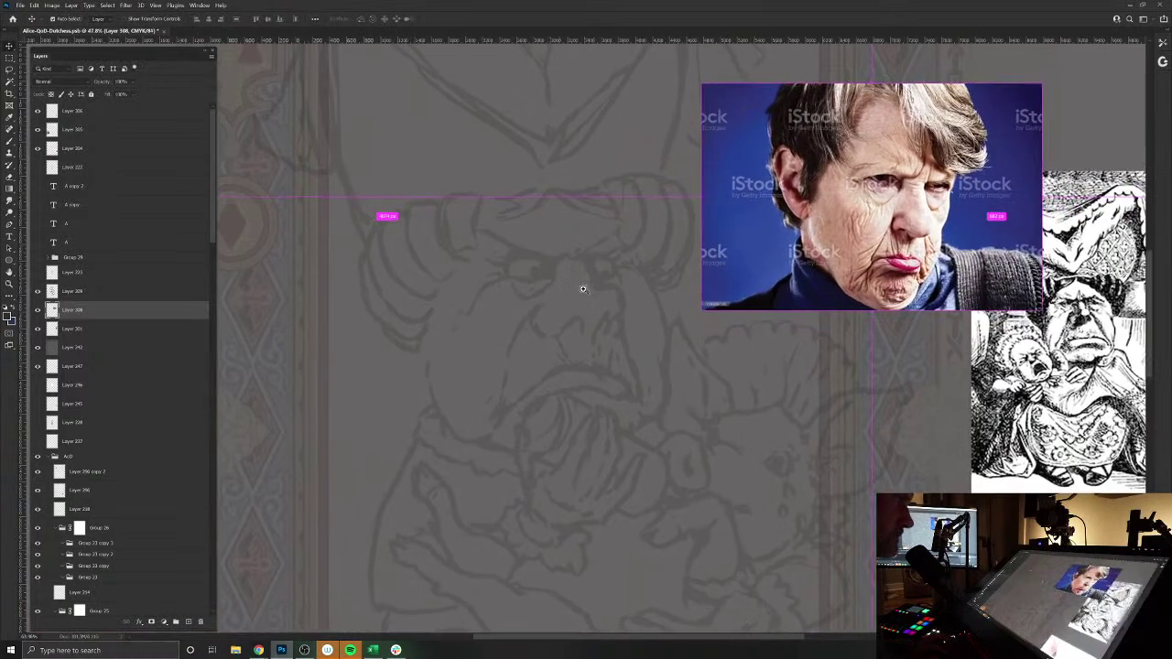
scroll(583, 289, "up", 2)
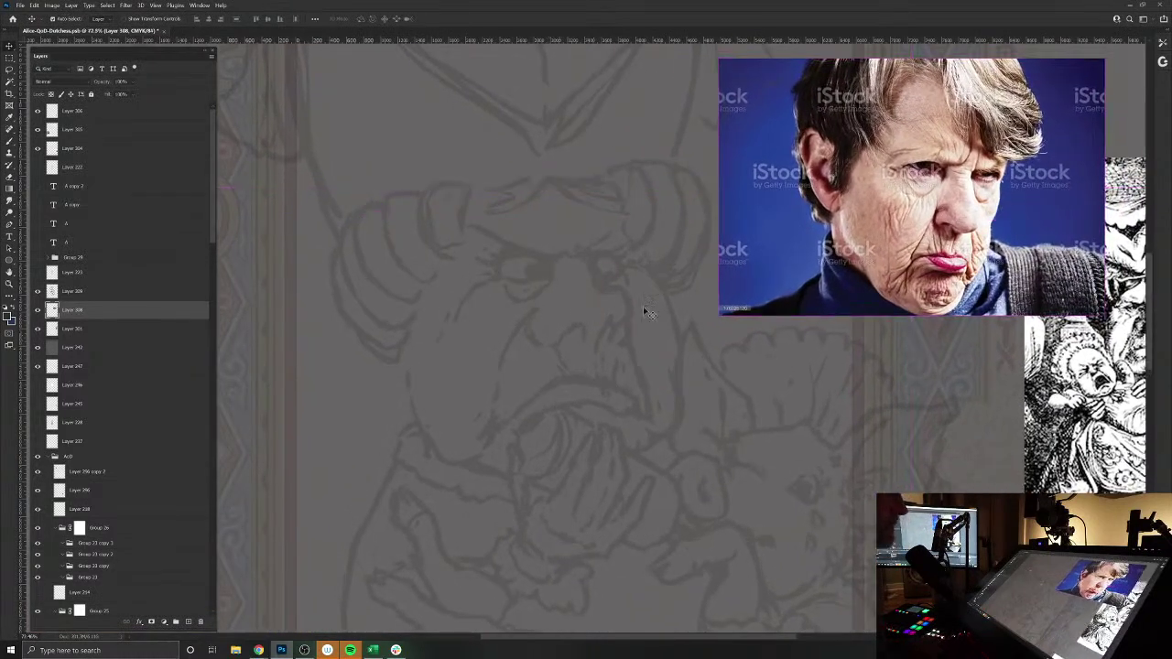
left_click(118, 291)
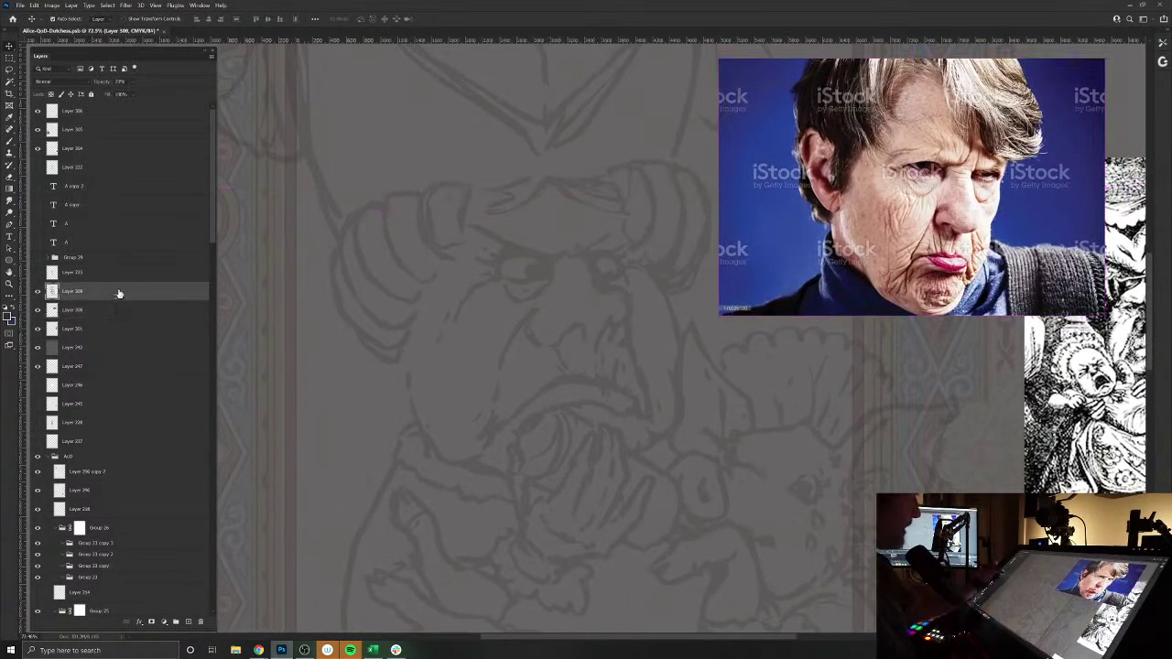
key("ctrl+shift+alt+n")
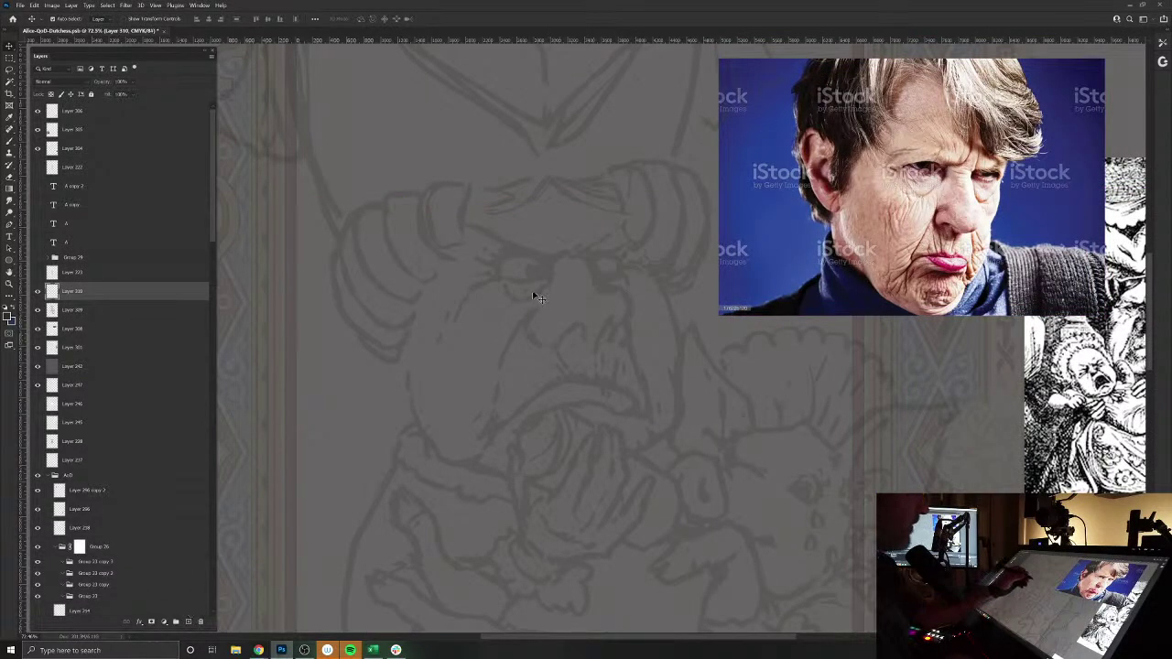
- Open Alice-JoH-Knave-of-Hearts.psb and float it in its own window over the Duchess document
left_click(19, 6)
left_click(37, 25)
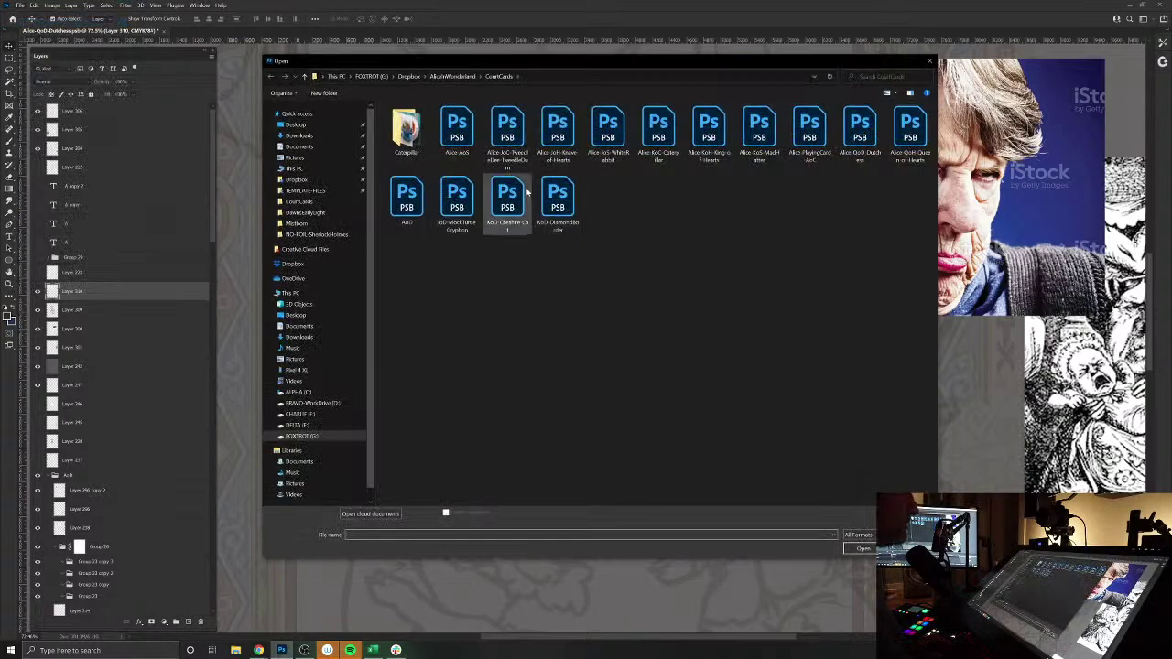
left_click(565, 131)
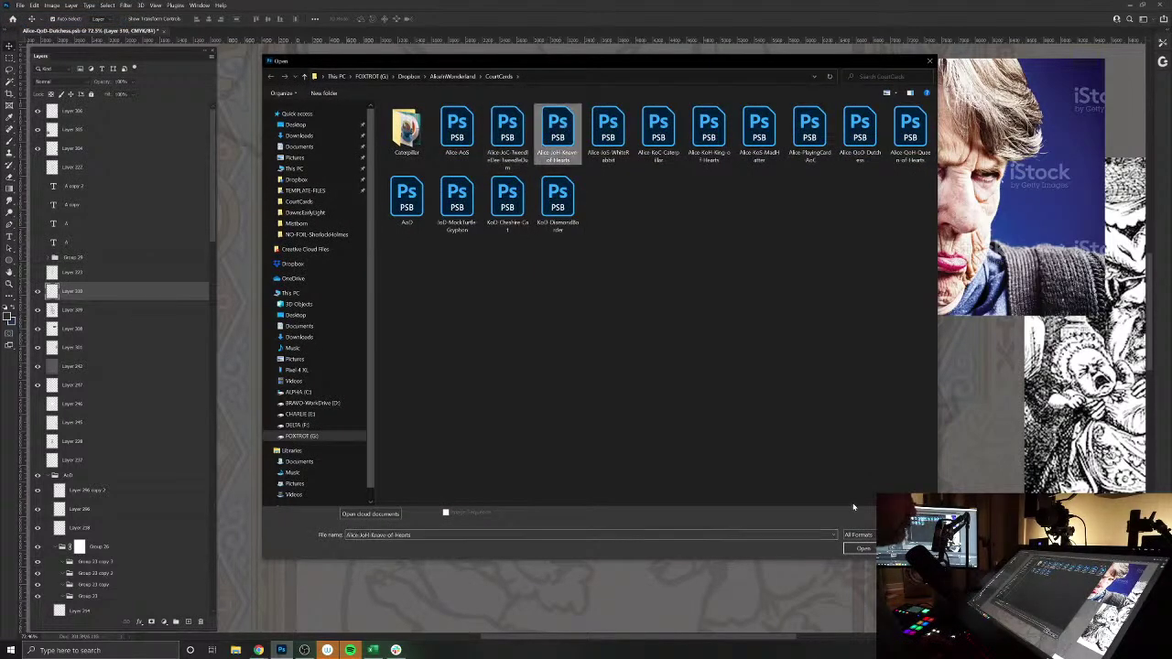
left_click(862, 548)
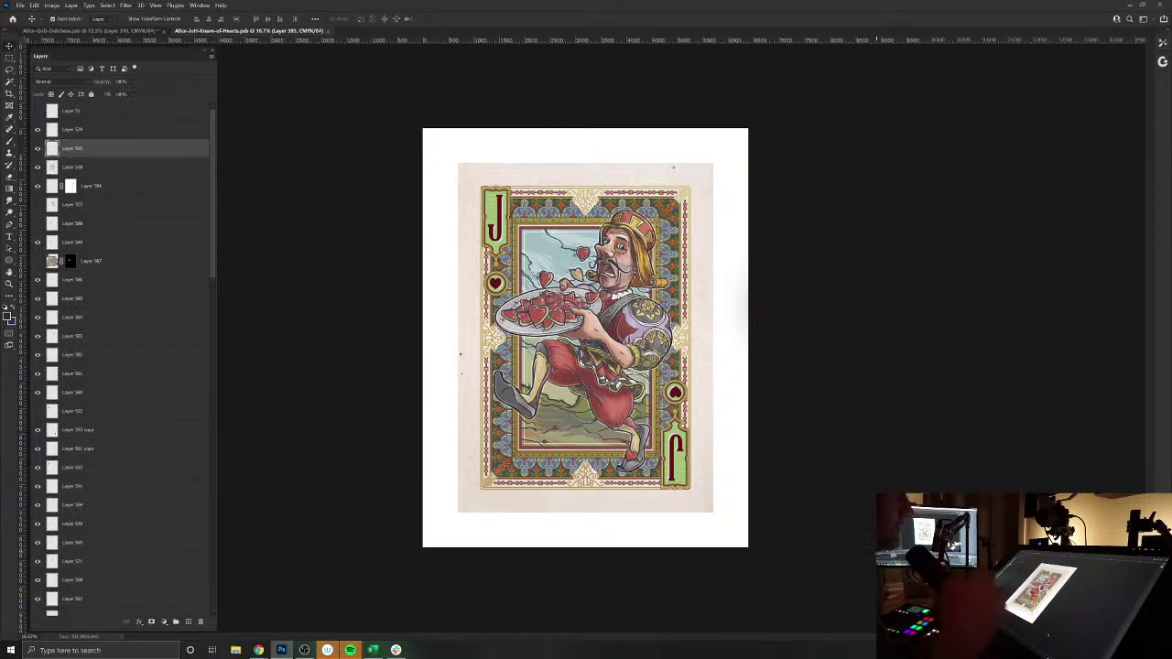
left_click_drag(543, 312, 619, 376)
key("ctrl+z")
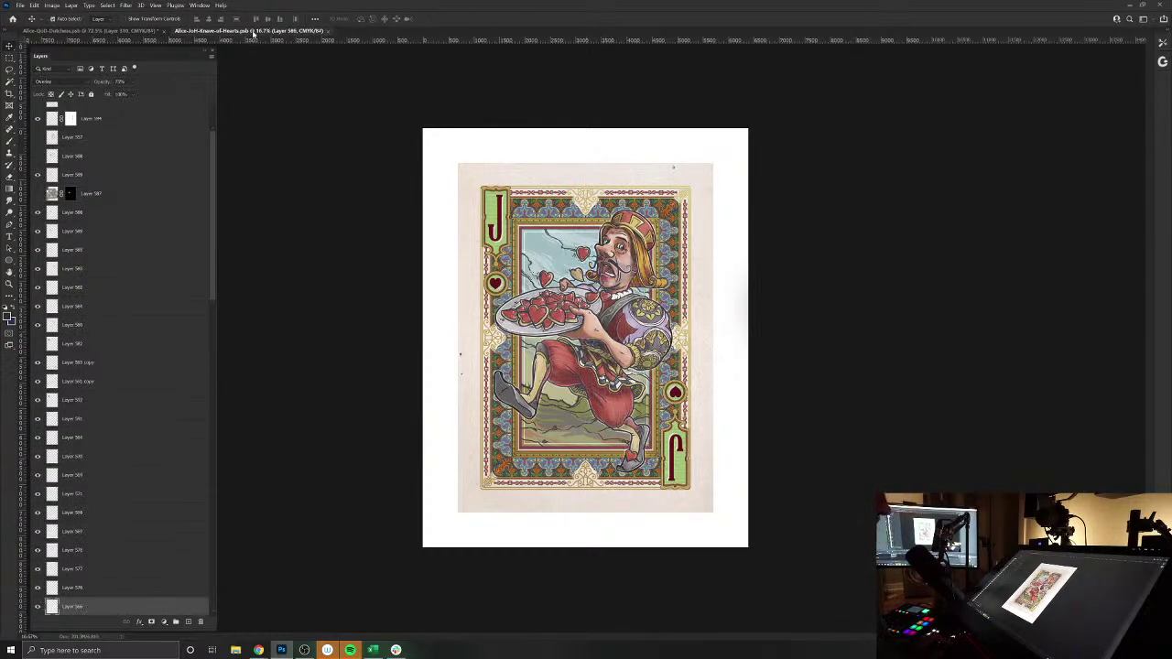
left_click_drag(255, 32, 984, 229)
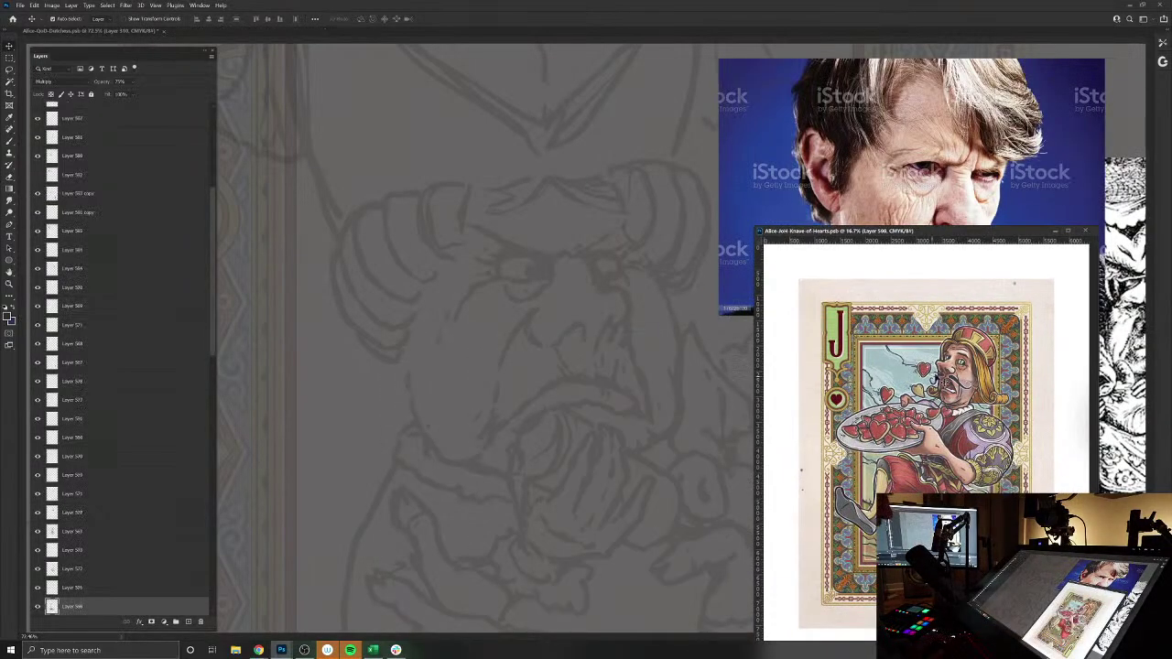
- Copy the Knave's line-art layer into the Duchess document, minimise the Knave window and place the layer uppermost in the stack
scroll(934, 374, "up", 4)
left_click(946, 377)
left_click_drag(946, 378, 473, 294)
left_click(1056, 231)
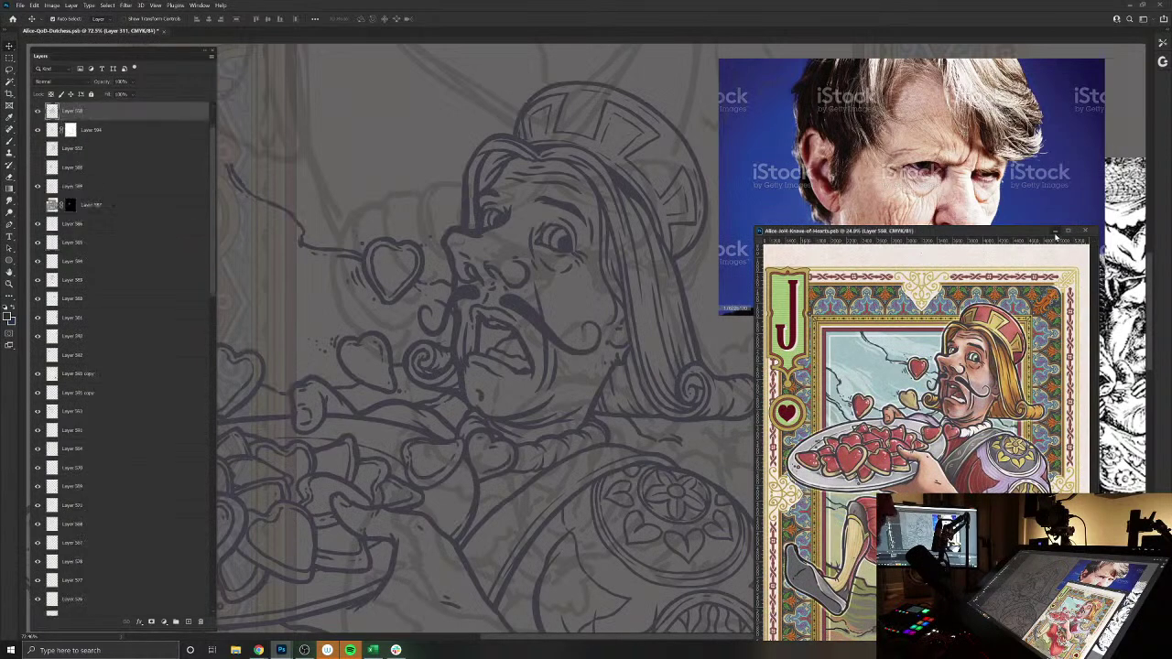
left_click_drag(85, 235, 97, 113)
left_click(11, 137)
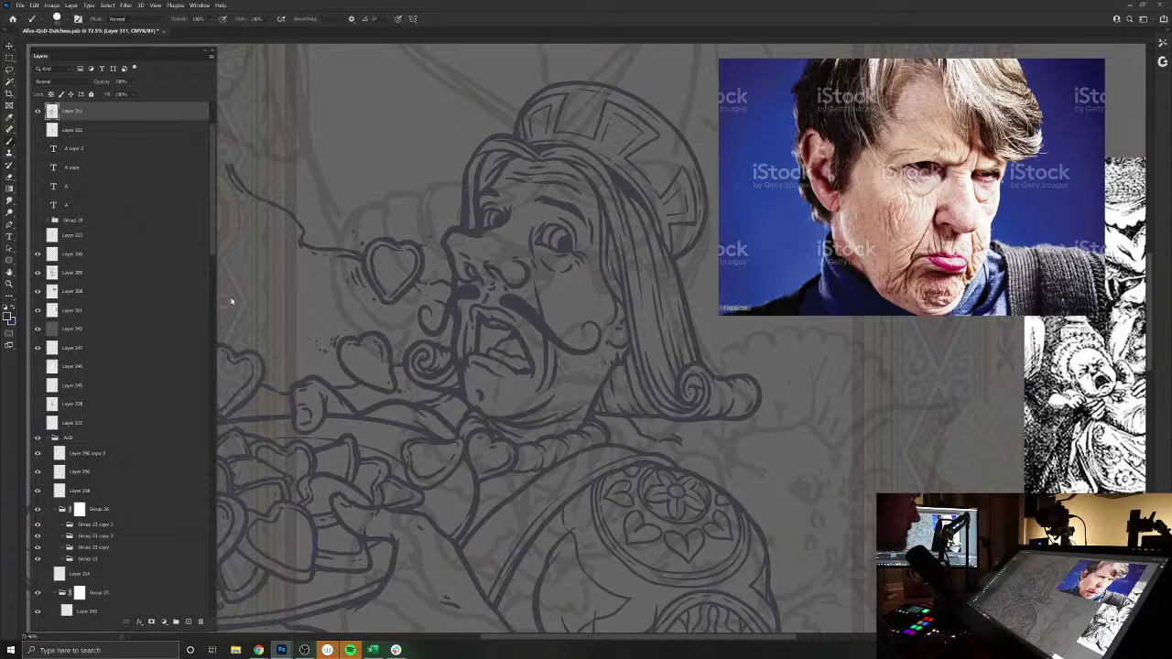
- Delete the copied Knave line-art layer from the Duchess document
left_click_drag(631, 160, 631, 189)
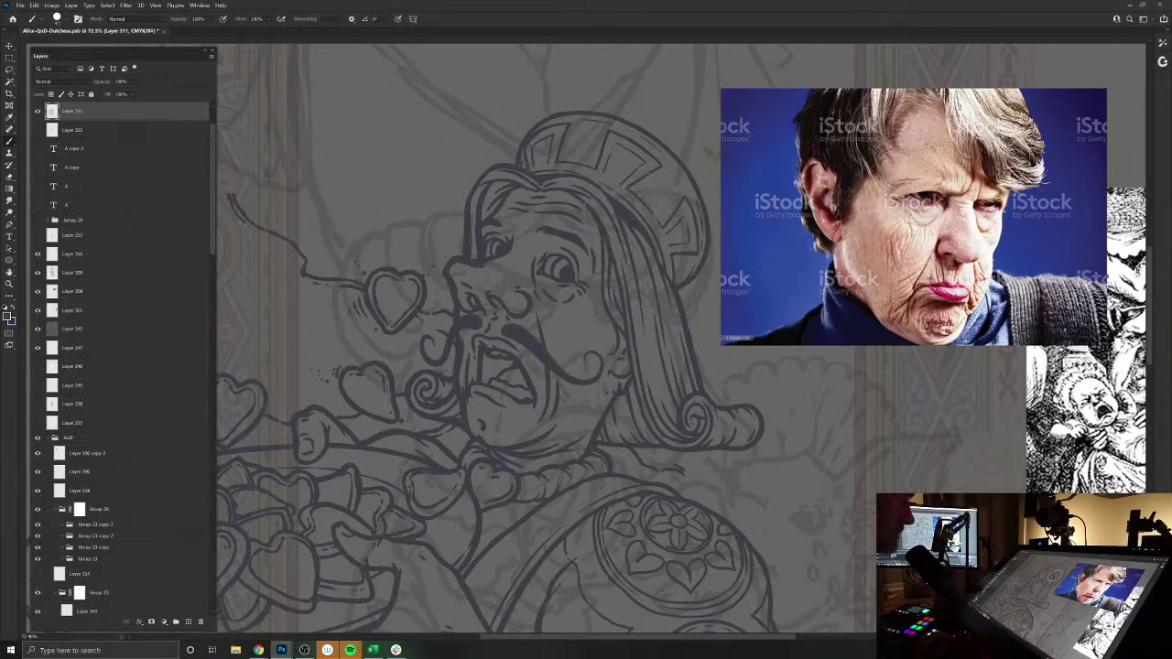
left_click_drag(115, 118, 198, 624)
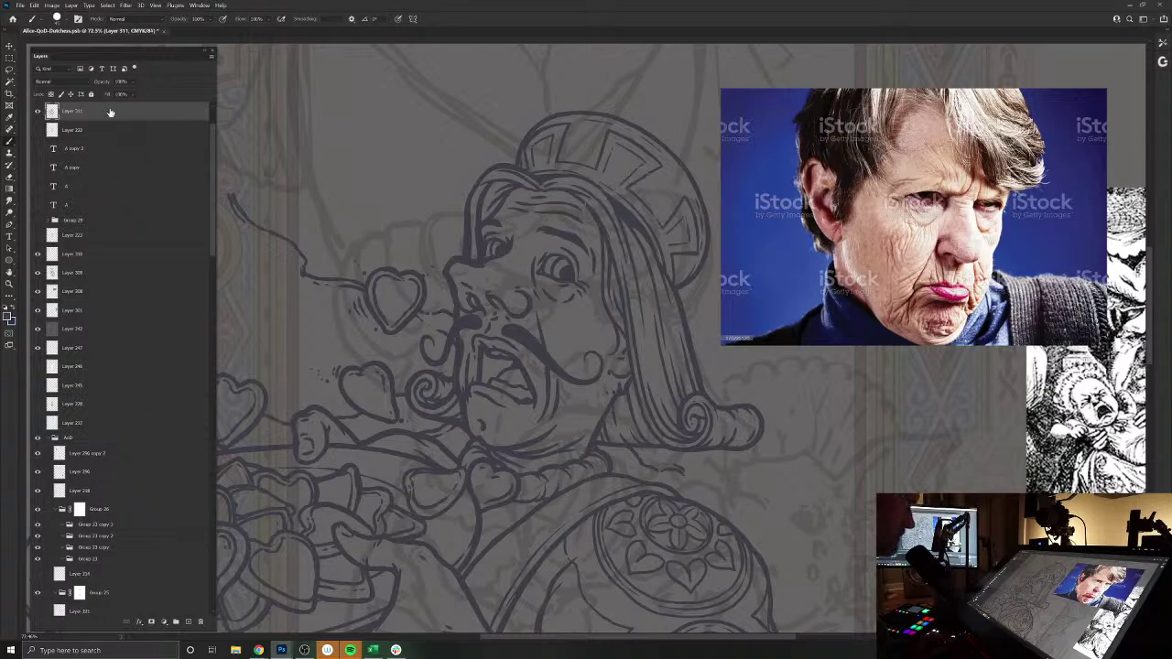
left_click_drag(110, 112, 199, 620)
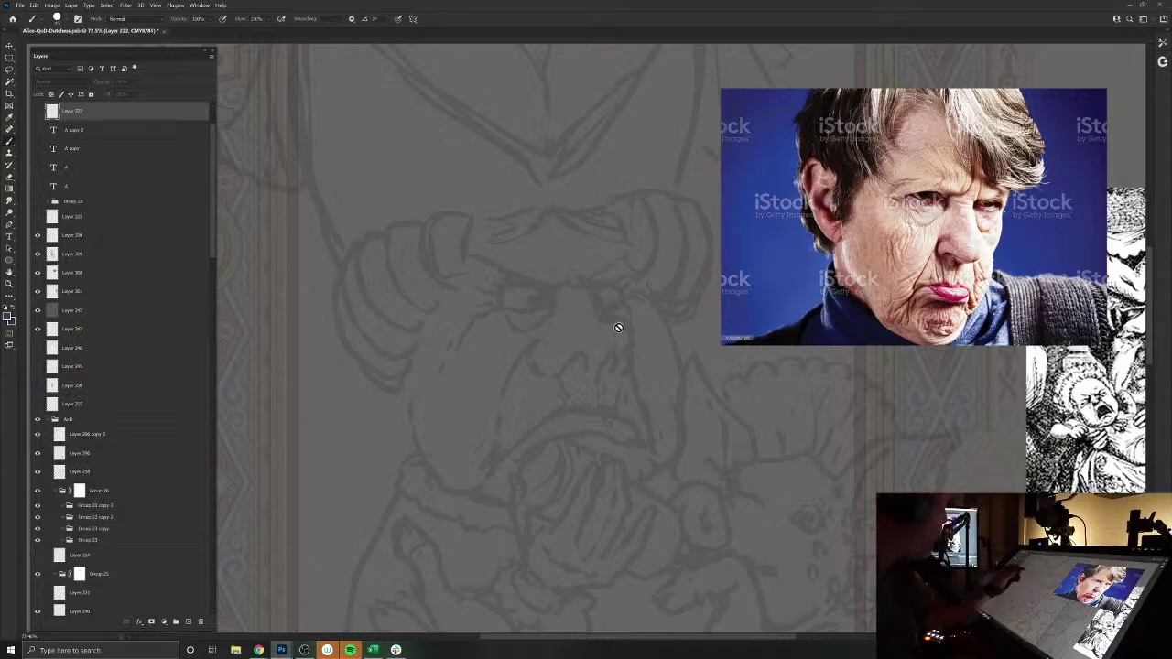
- On a new layer, ink the Duchess's scowling brow line with furrow spikes between the eyes and branching creases at its outer end
left_click(189, 622)
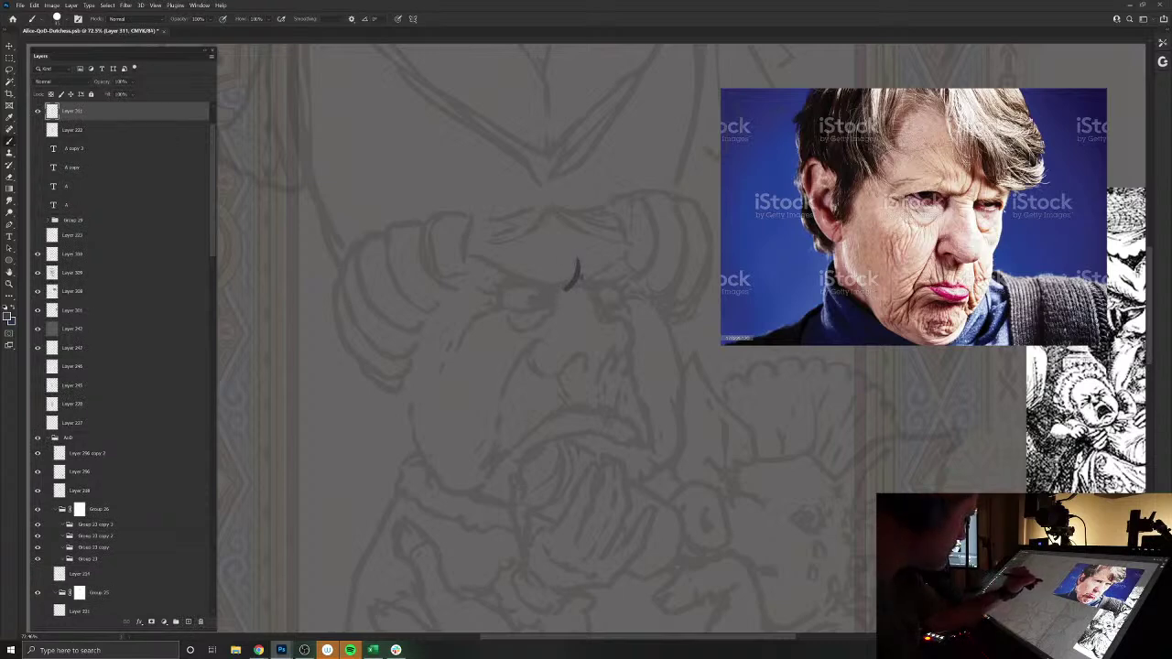
key("ctrl+z")
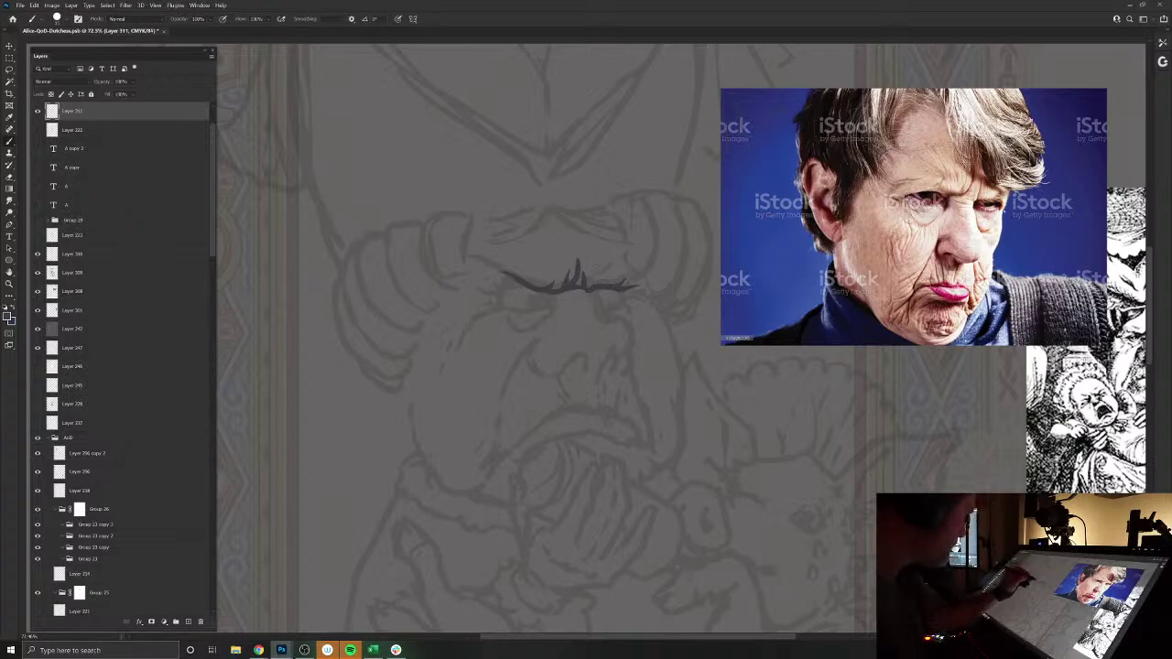
left_click_drag(511, 278, 484, 261)
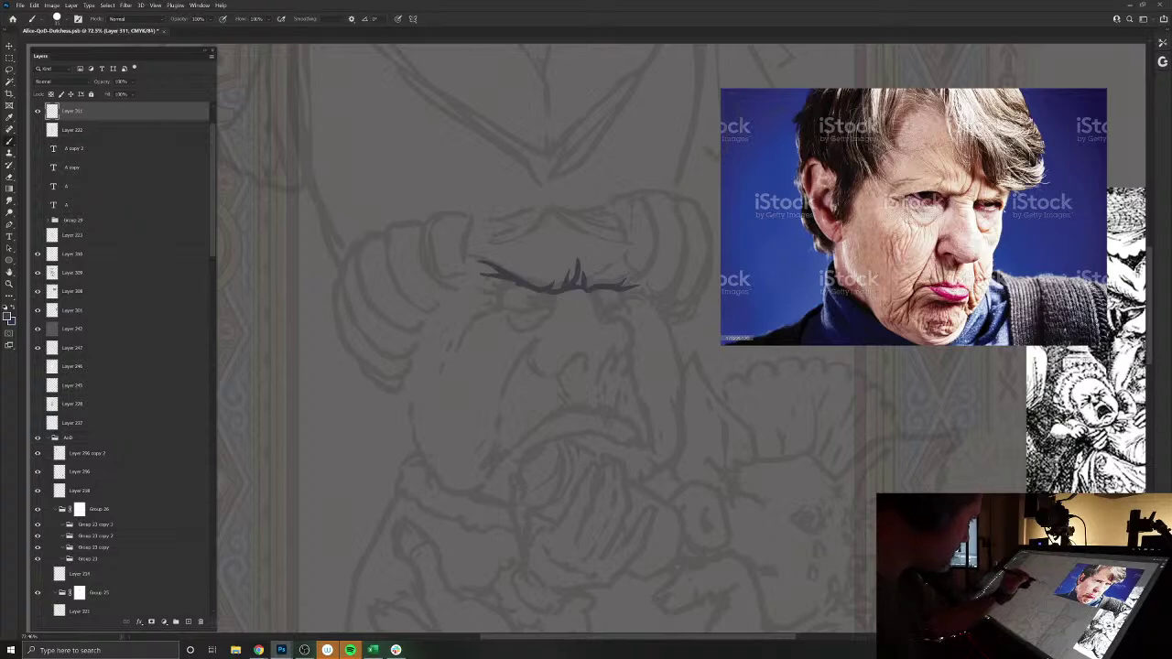
left_click_drag(518, 286, 487, 305)
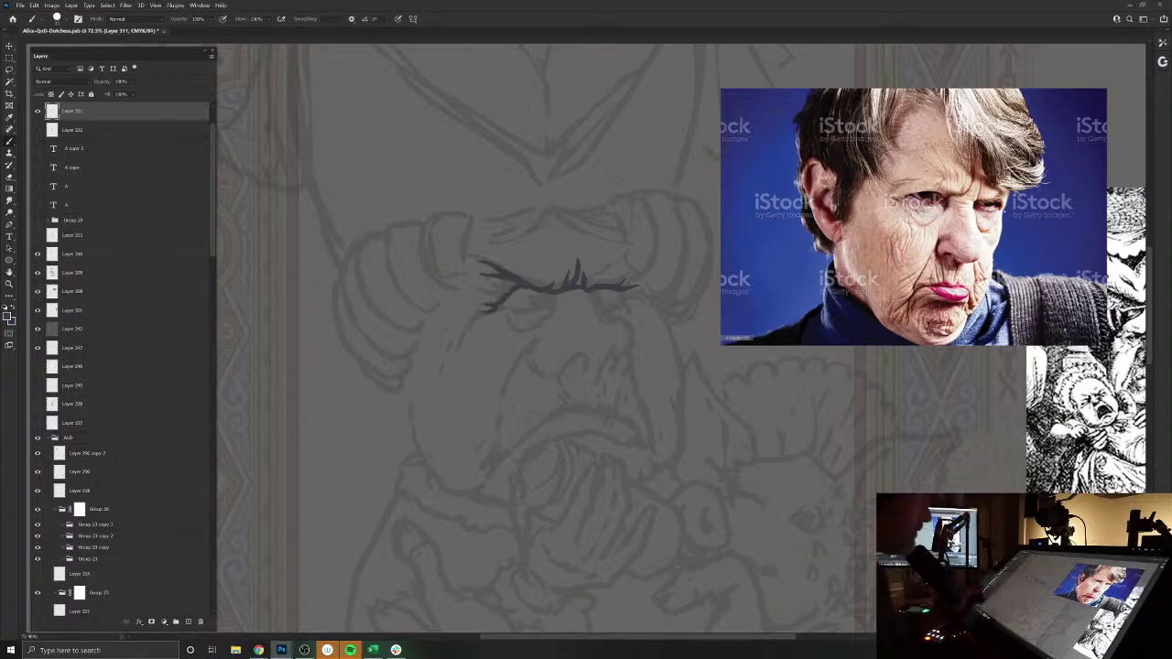
- Ink more furrow strokes over the far brow and a tapering, solid dark eyebrow above the near eye
key("alt+Tab")
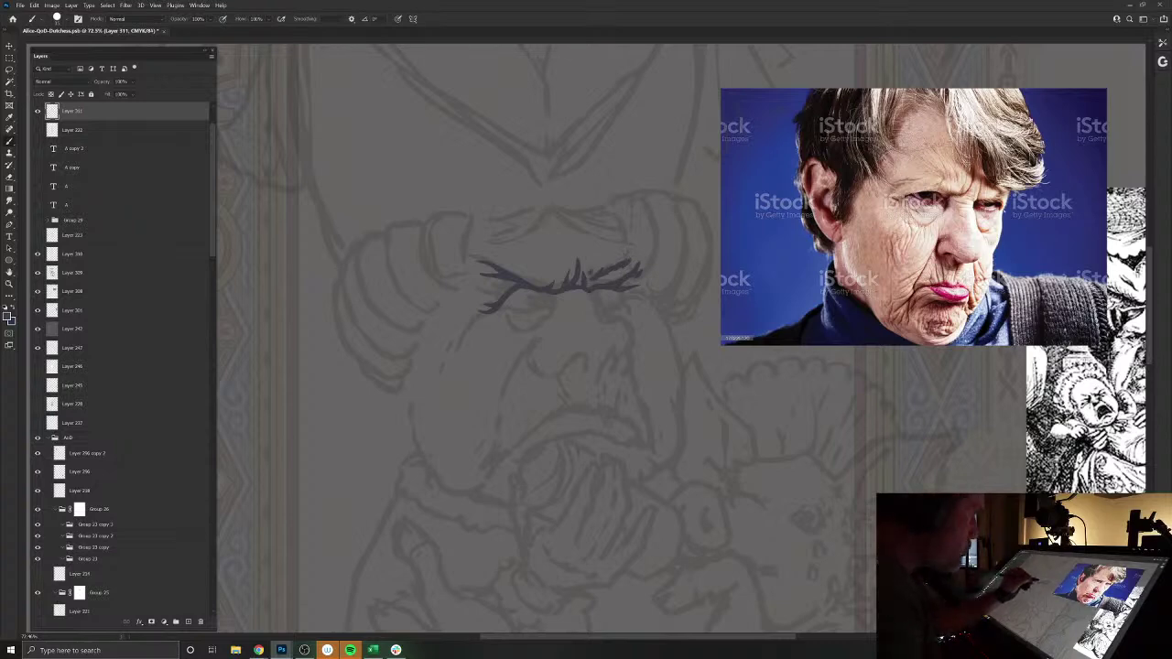
left_click_drag(521, 264, 539, 273)
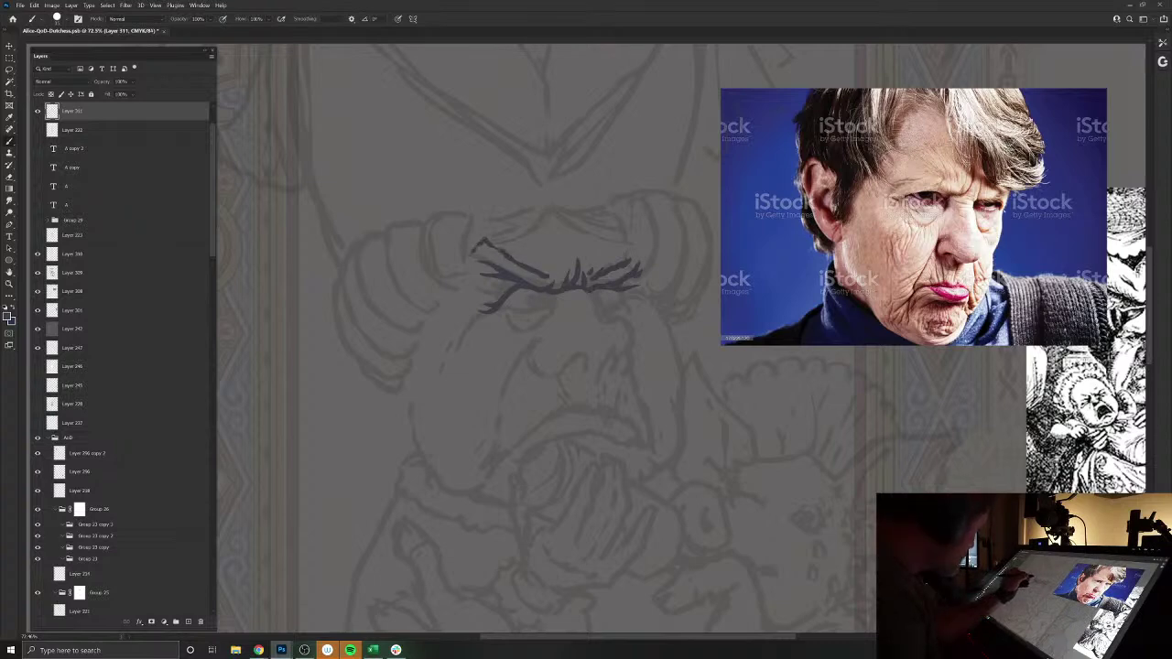
left_click_drag(477, 247, 503, 257)
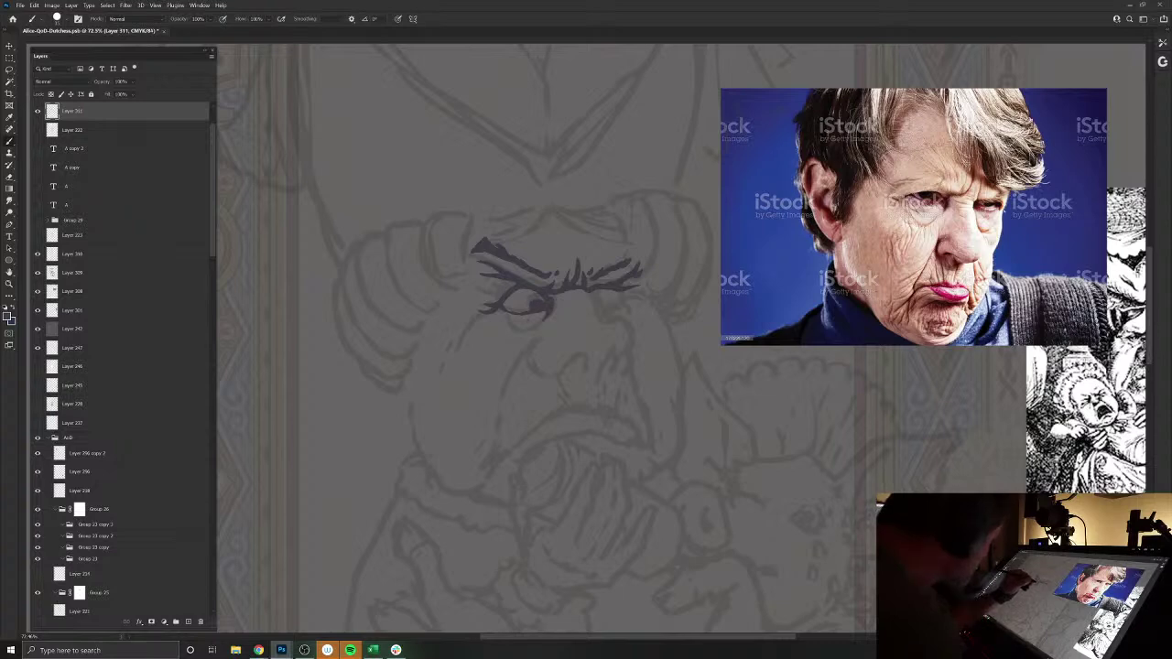
- Ink the near eye with its dark iris, the bags beneath it and crow's-foot wrinkles at its outer corner
left_click_drag(538, 295, 522, 308)
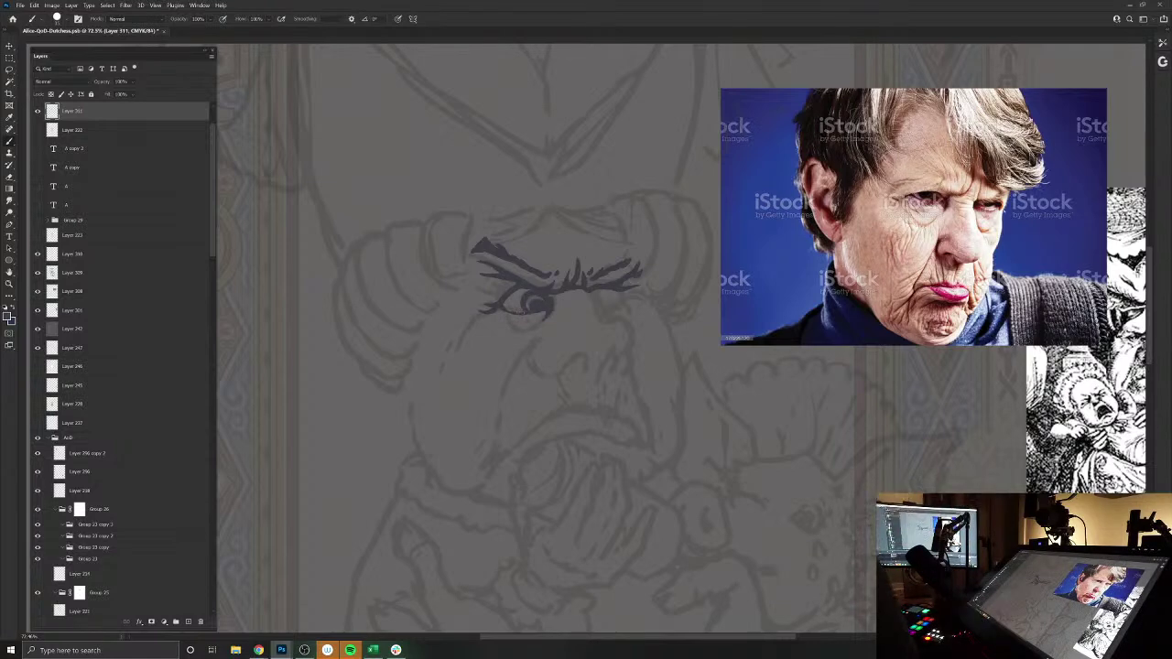
left_click_drag(537, 393, 529, 477)
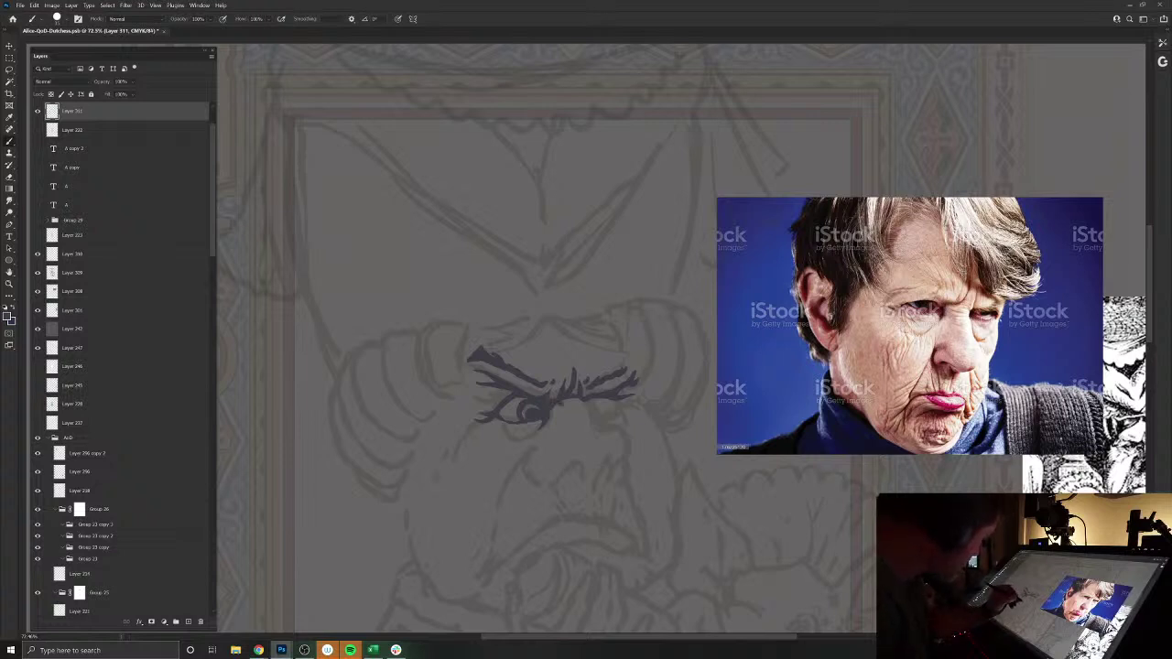
left_click_drag(554, 414, 555, 431)
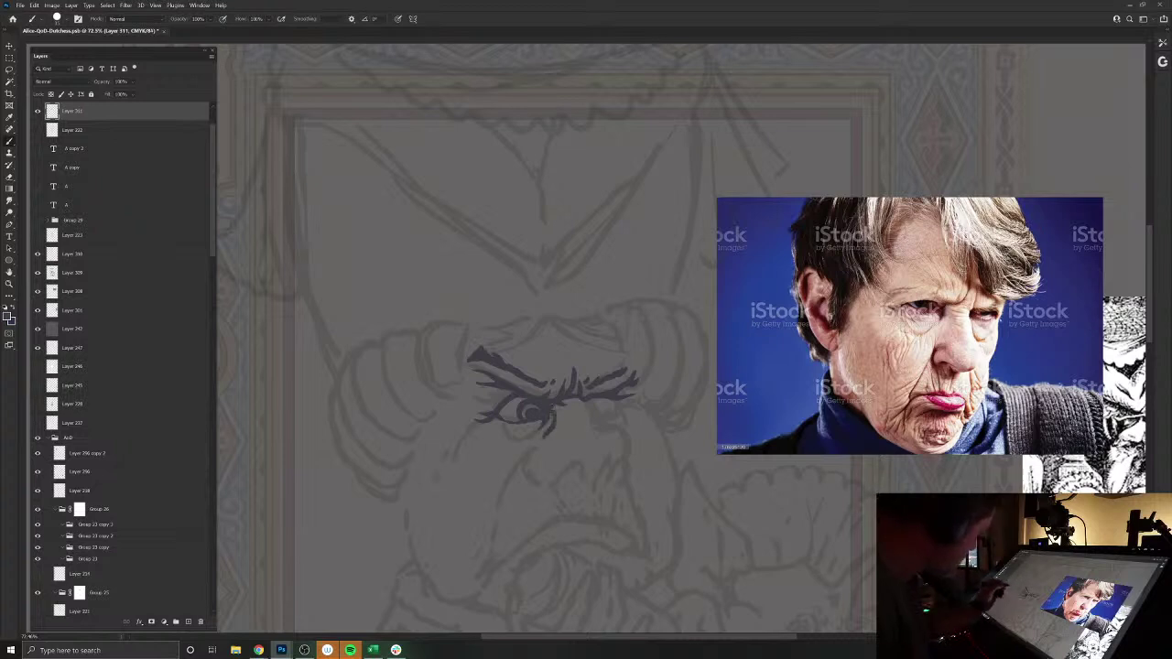
left_click_drag(531, 434, 500, 449)
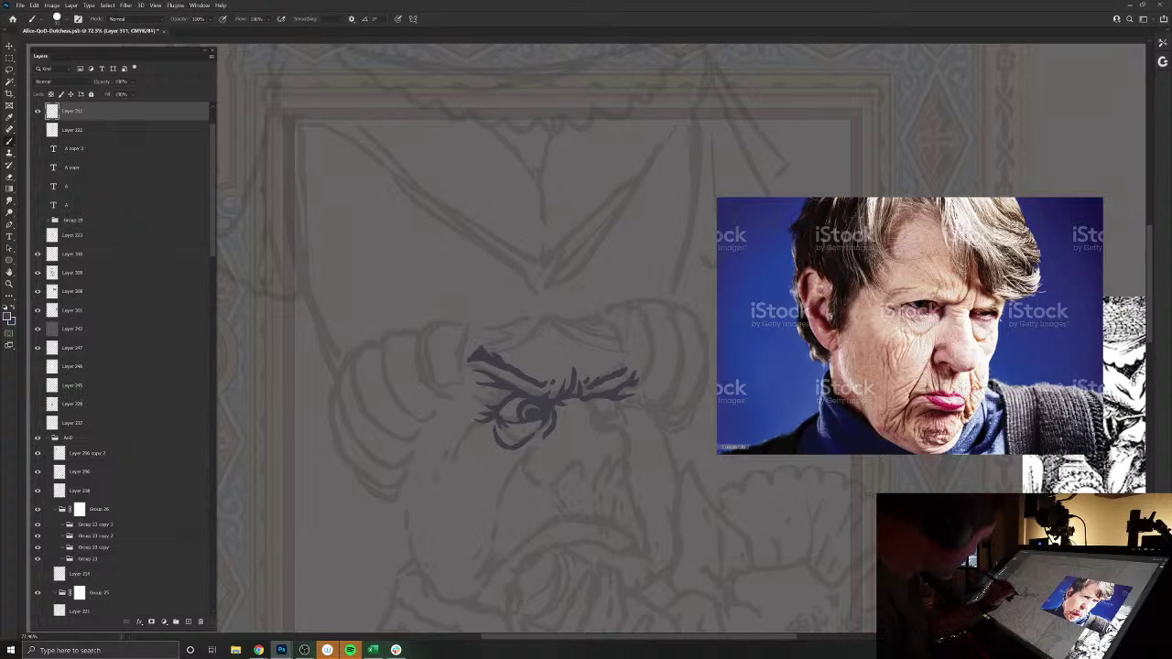
mouse_move(490, 427)
left_mouse_down()
mouse_move(451, 459)
mouse_move(450, 421)
left_mouse_up()
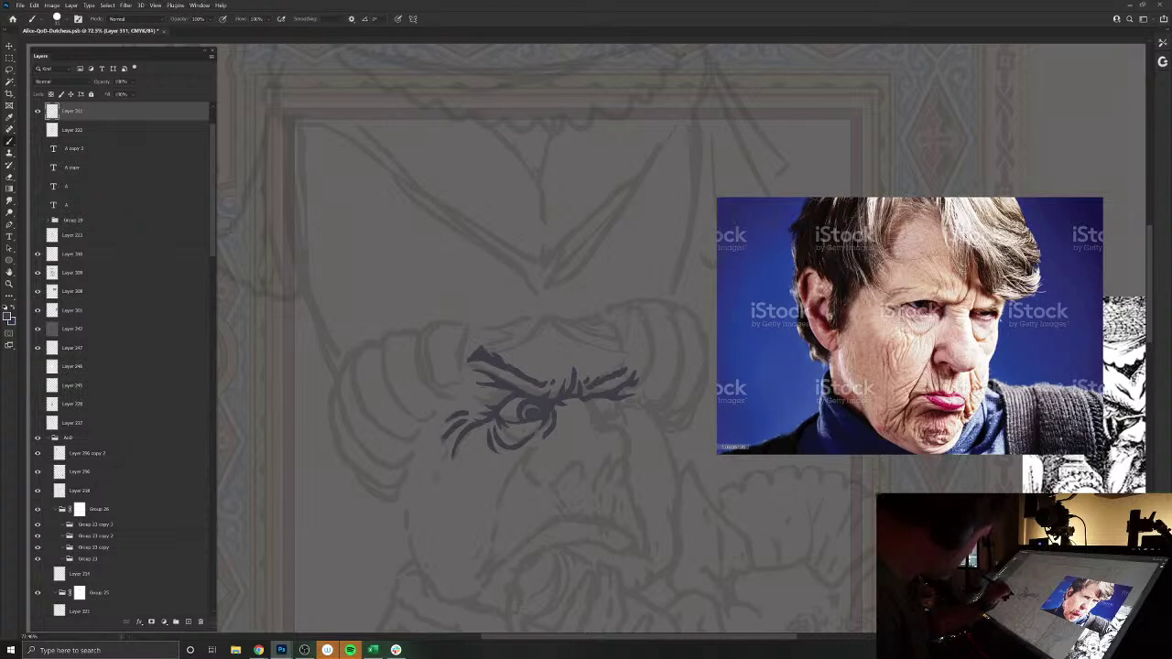
- Lower the opacity of the grey overlay, Layer 242, and reselect the face's ink layer for brushing
mouse_move(482, 561)
left_mouse_down()
mouse_move(455, 544)
mouse_move(476, 528)
left_mouse_up()
left_click(69, 325)
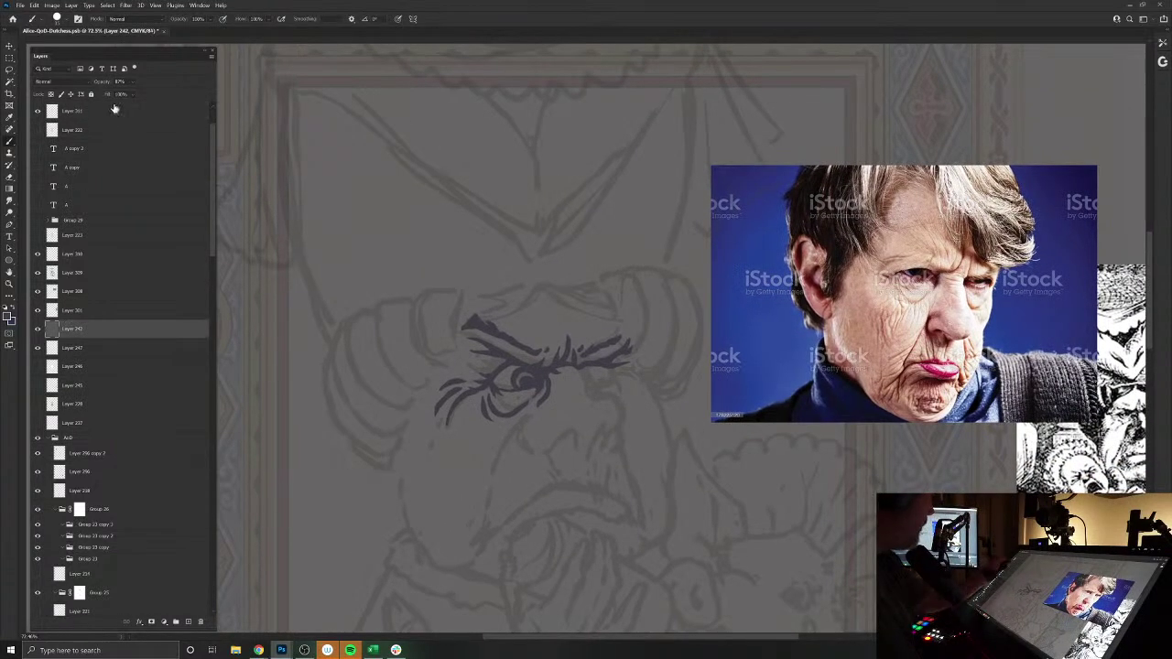
left_click_drag(100, 82, 93, 83)
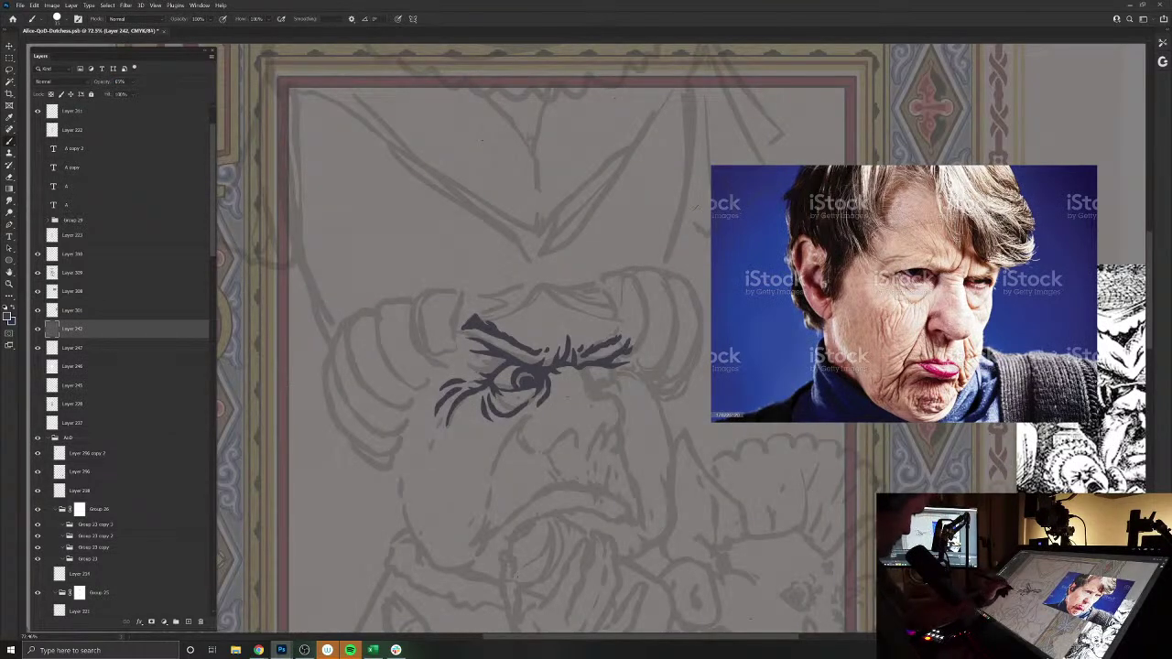
left_click(515, 377, "ctrl")
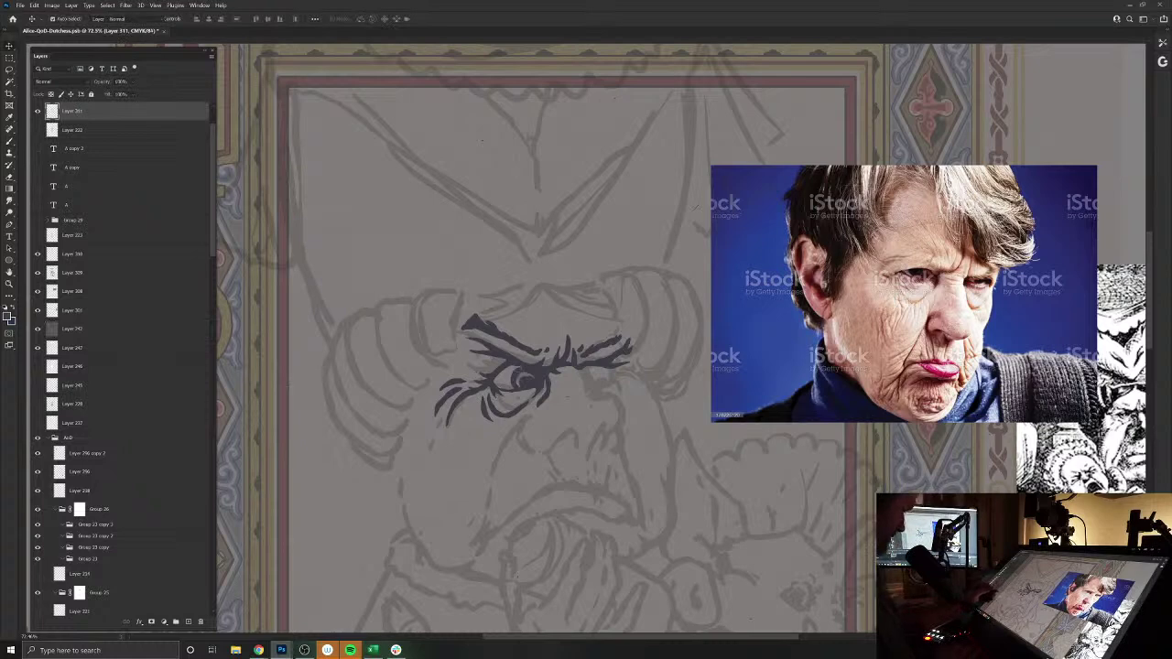
key("b")
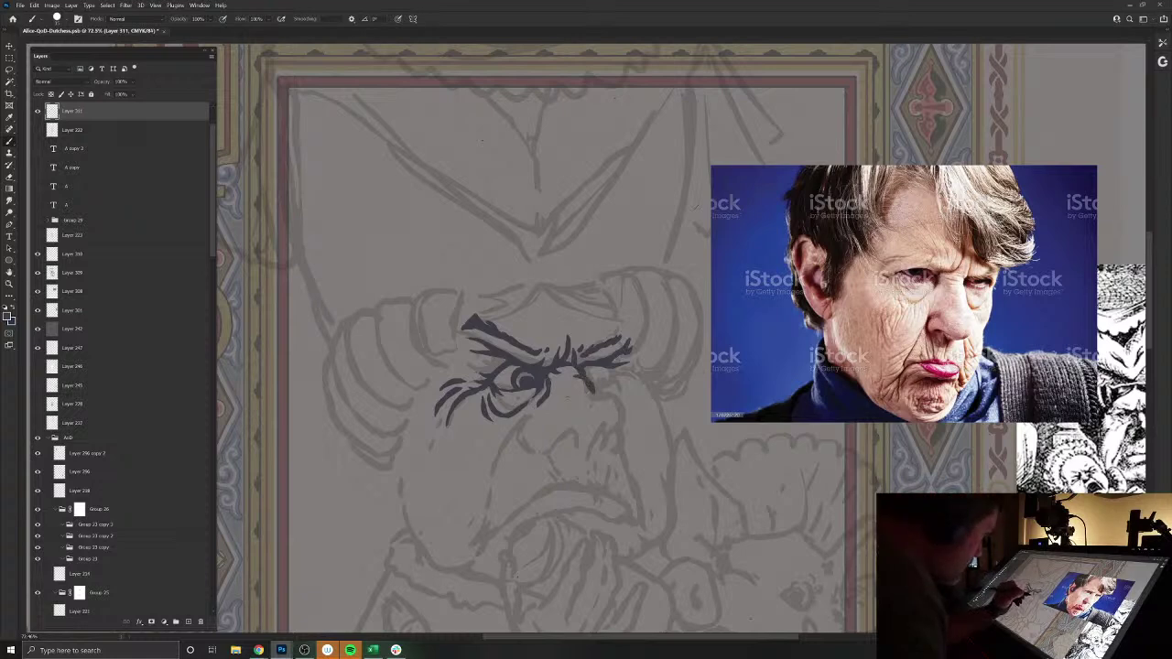
- Ink the Duchess's nose over the sketch, from the bridge and rounded tip to both nostrils and the near wing
left_click_drag(601, 389, 626, 408)
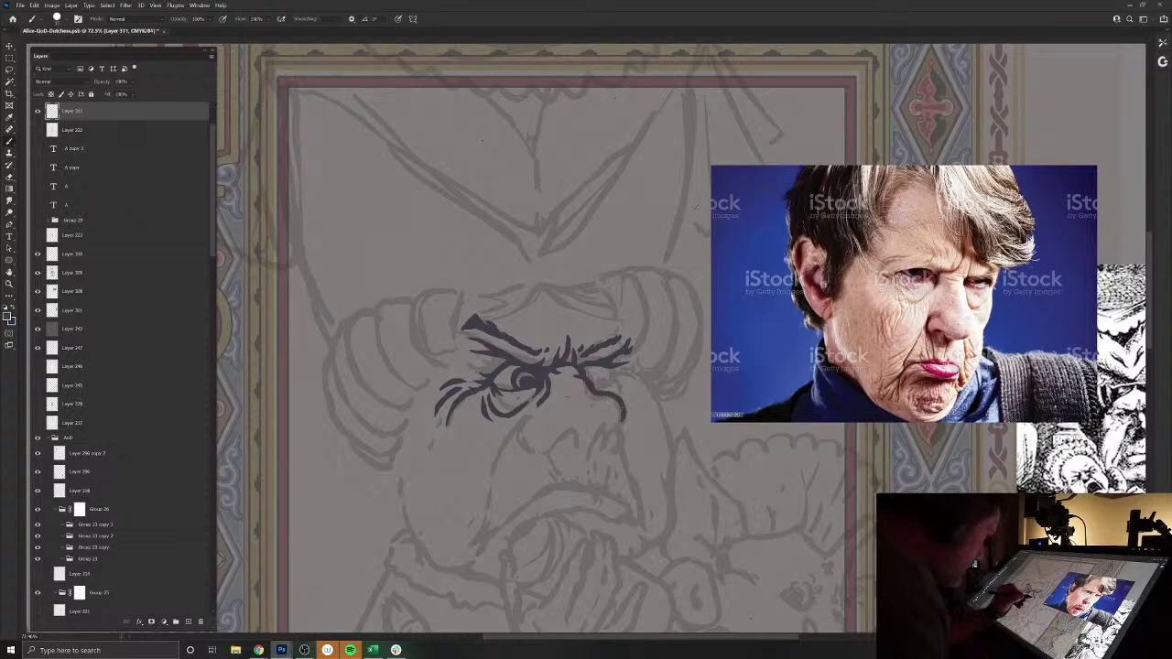
mouse_move(621, 414)
left_mouse_down()
mouse_move(624, 426)
mouse_move(602, 428)
left_mouse_up()
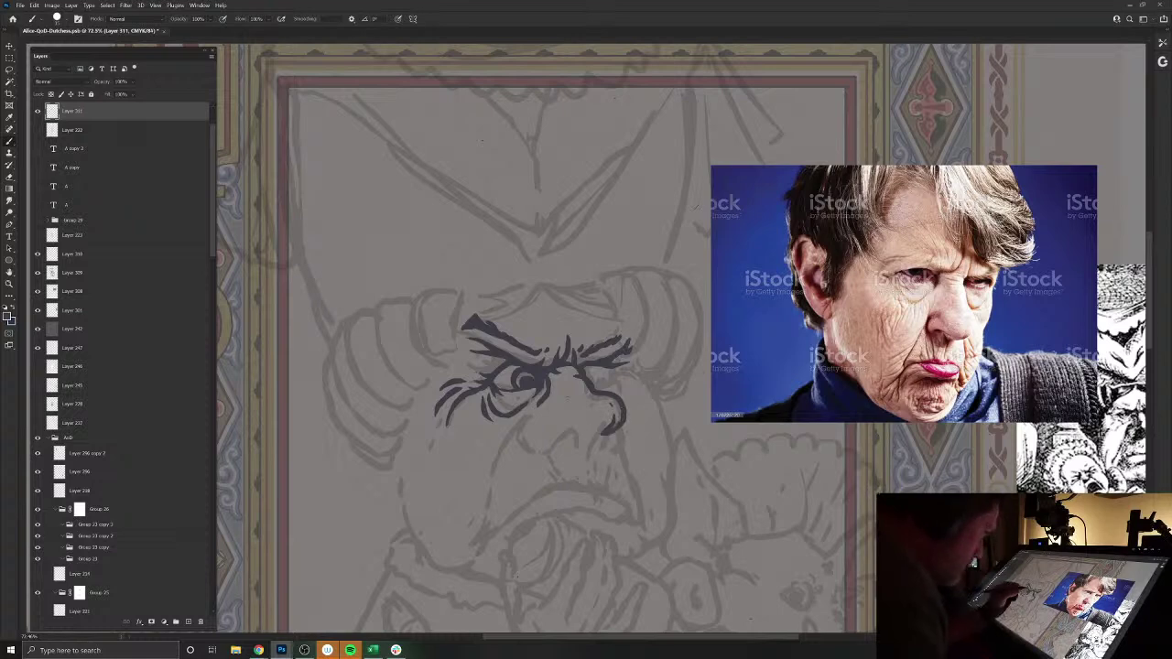
left_click_drag(615, 428, 594, 446)
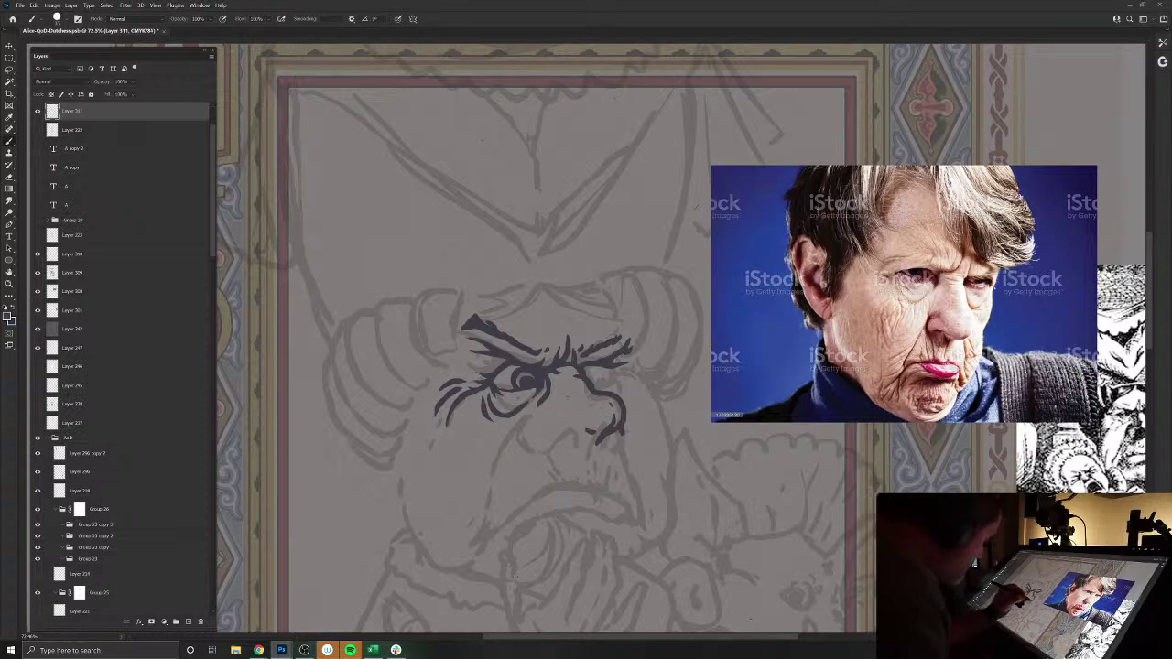
left_click_drag(625, 440, 619, 450)
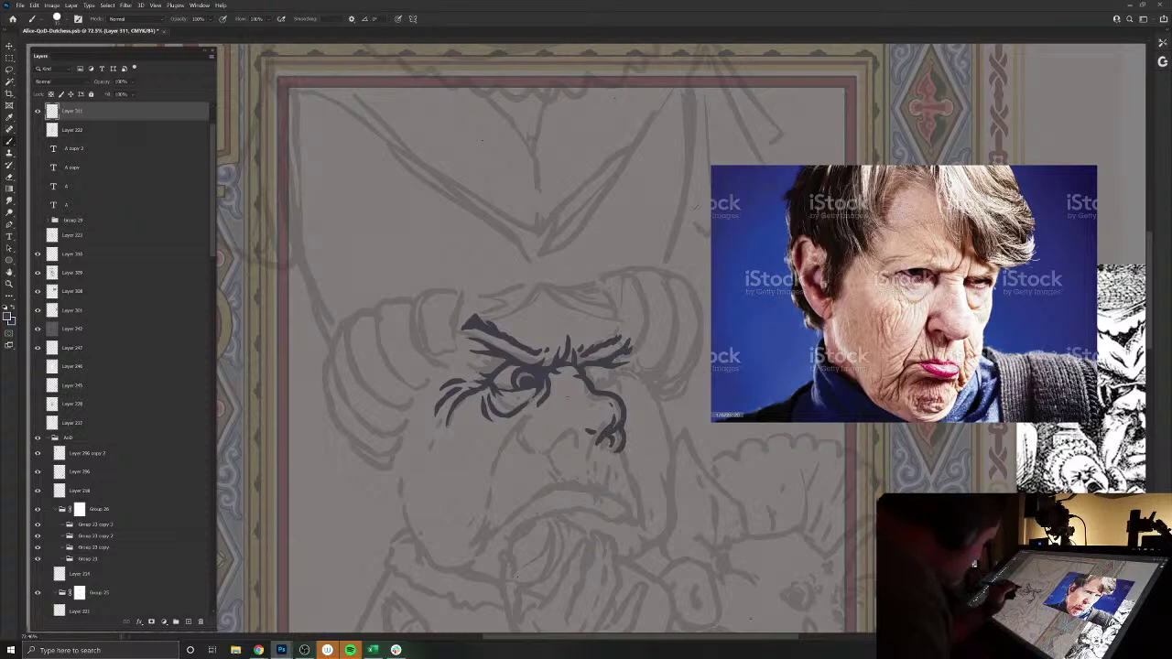
mouse_move(577, 435)
left_mouse_down()
mouse_move(575, 446)
mouse_move(560, 434)
mouse_move(550, 446)
mouse_move(519, 443)
mouse_move(516, 425)
left_mouse_up()
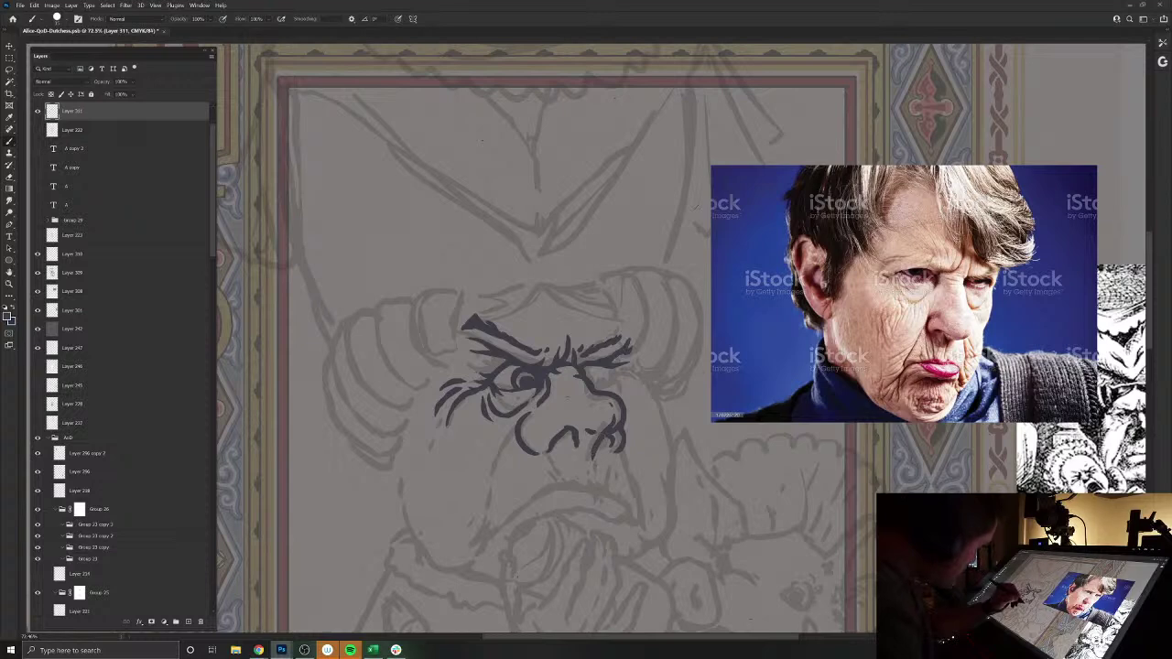
- Ink the groove under the nose, trim its lower end, and ink the downturned, wrinkled lips with a heavy crease at the near mouth corner
left_click_drag(595, 447, 597, 486)
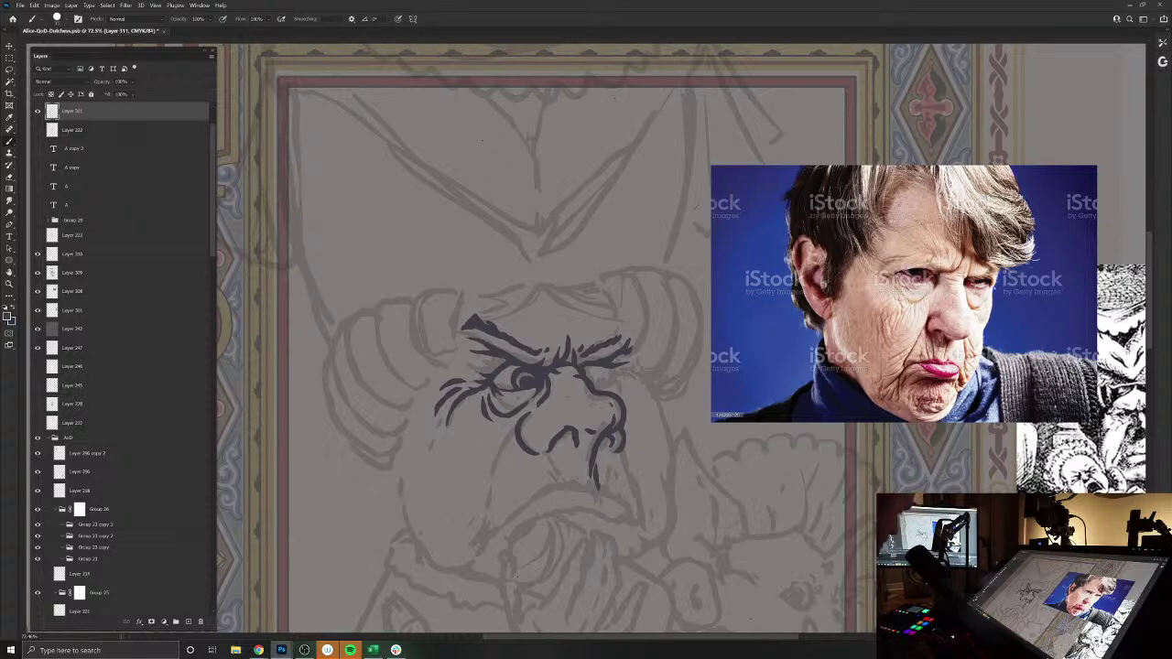
key("e")
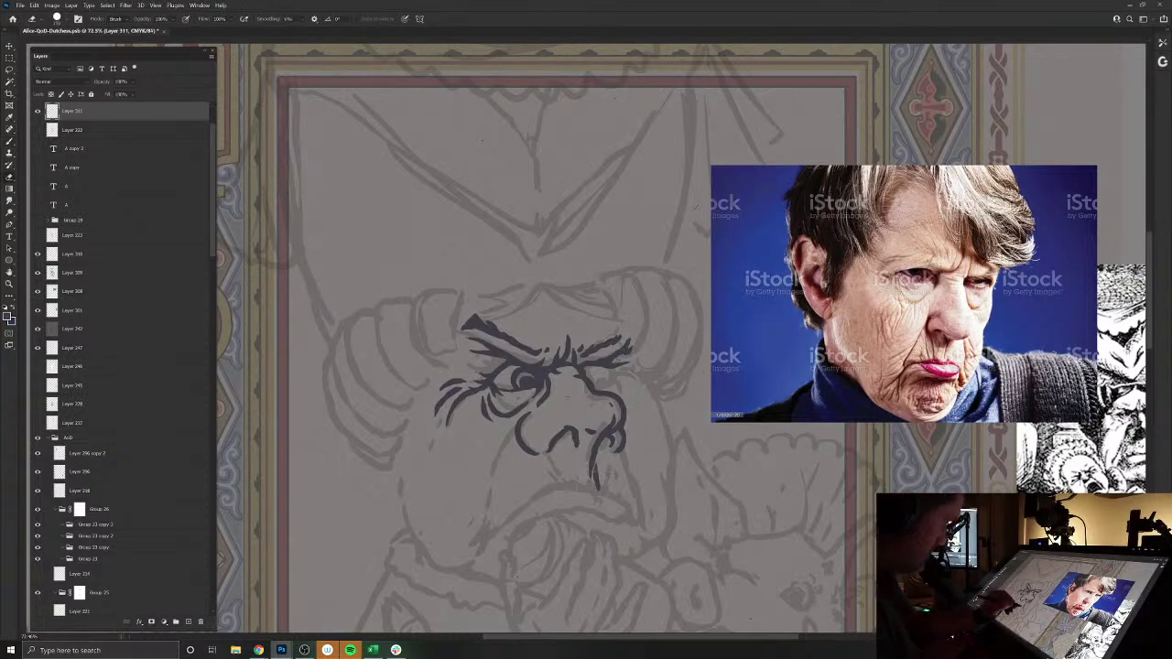
key("b")
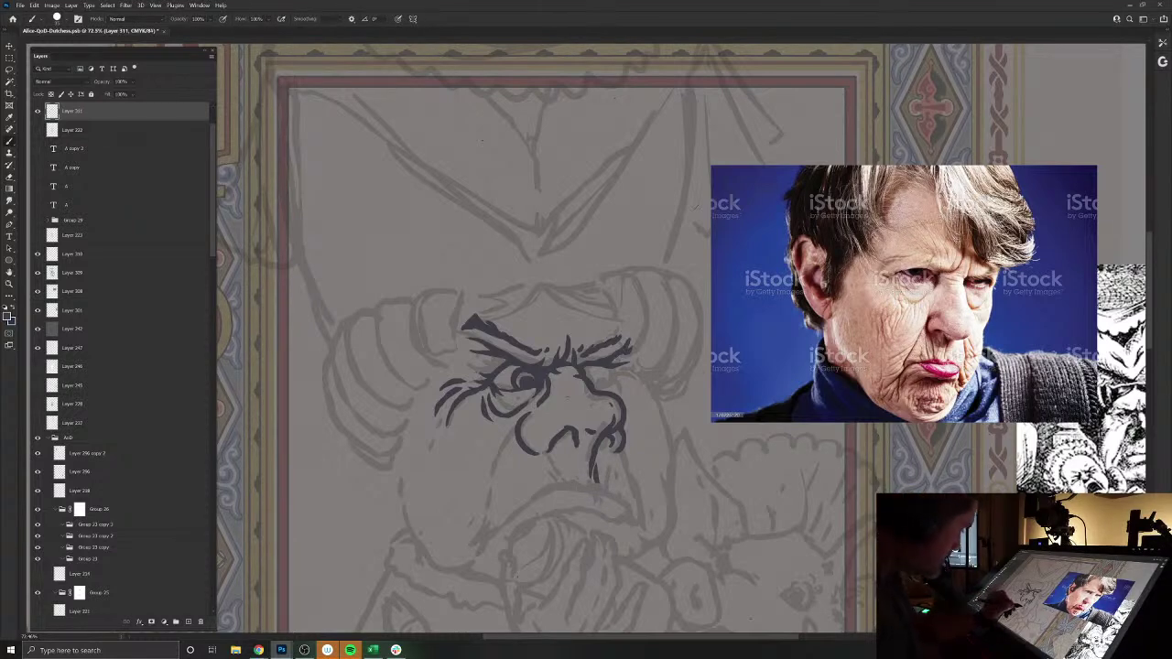
mouse_move(595, 482)
left_mouse_down()
mouse_move(604, 491)
mouse_move(560, 478)
left_mouse_up()
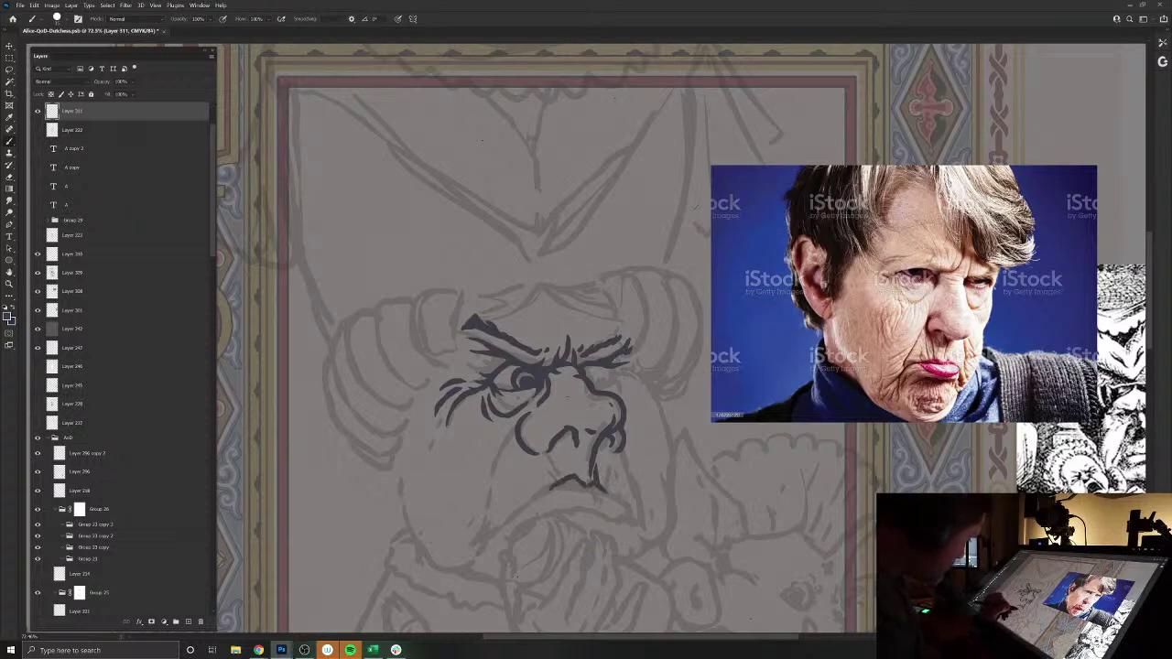
left_click_drag(568, 487, 636, 516)
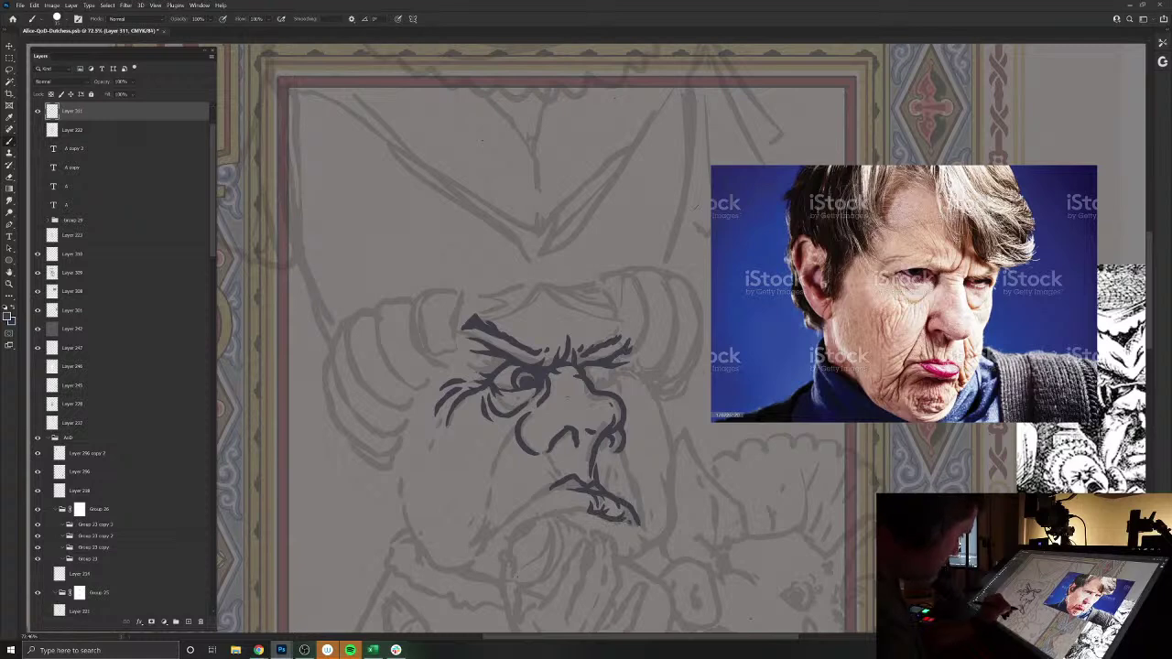
left_click_drag(573, 510, 556, 517)
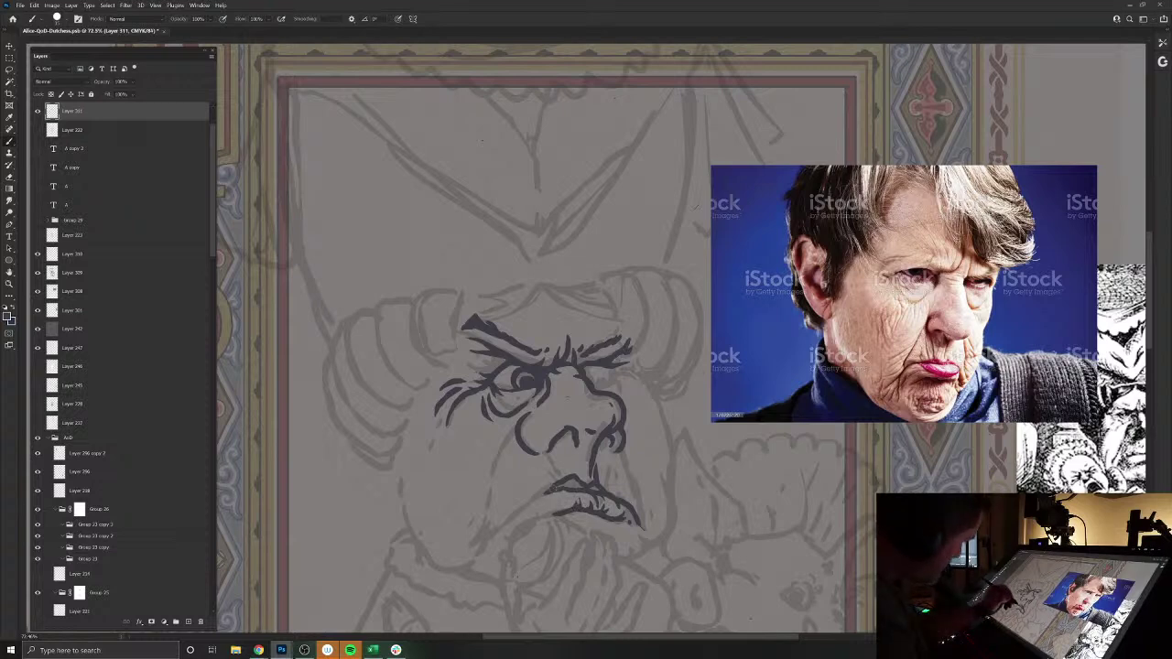
left_click_drag(556, 486, 480, 539)
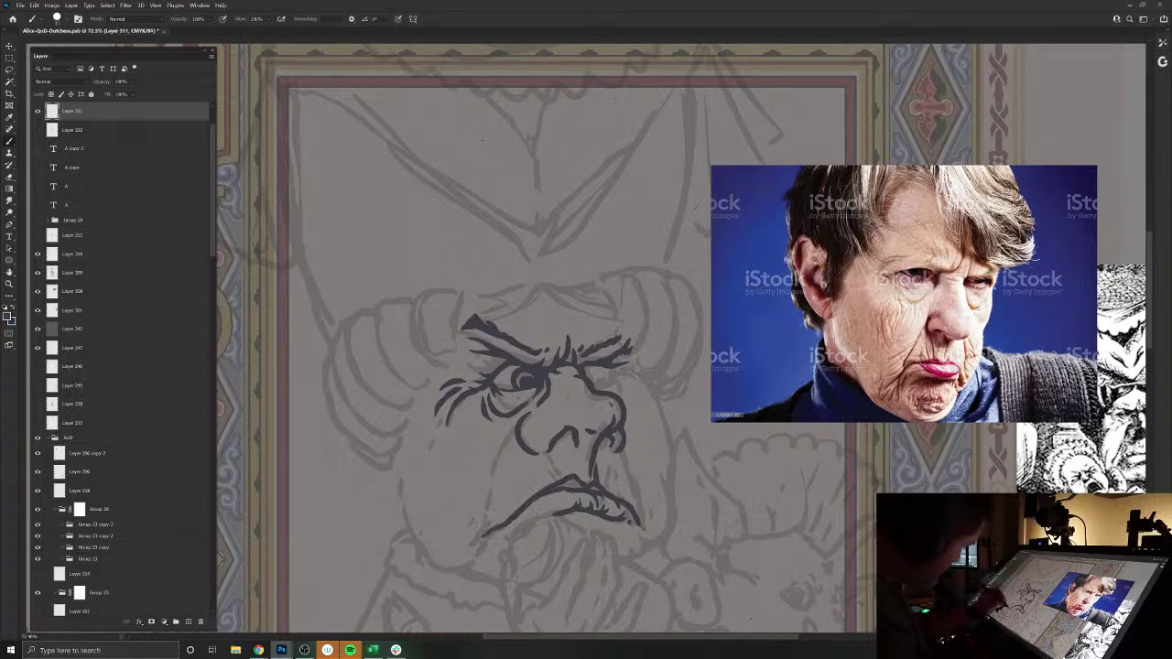
mouse_move(487, 533)
left_mouse_down()
mouse_move(473, 543)
mouse_move(487, 540)
mouse_move(481, 555)
mouse_move(475, 539)
left_mouse_up()
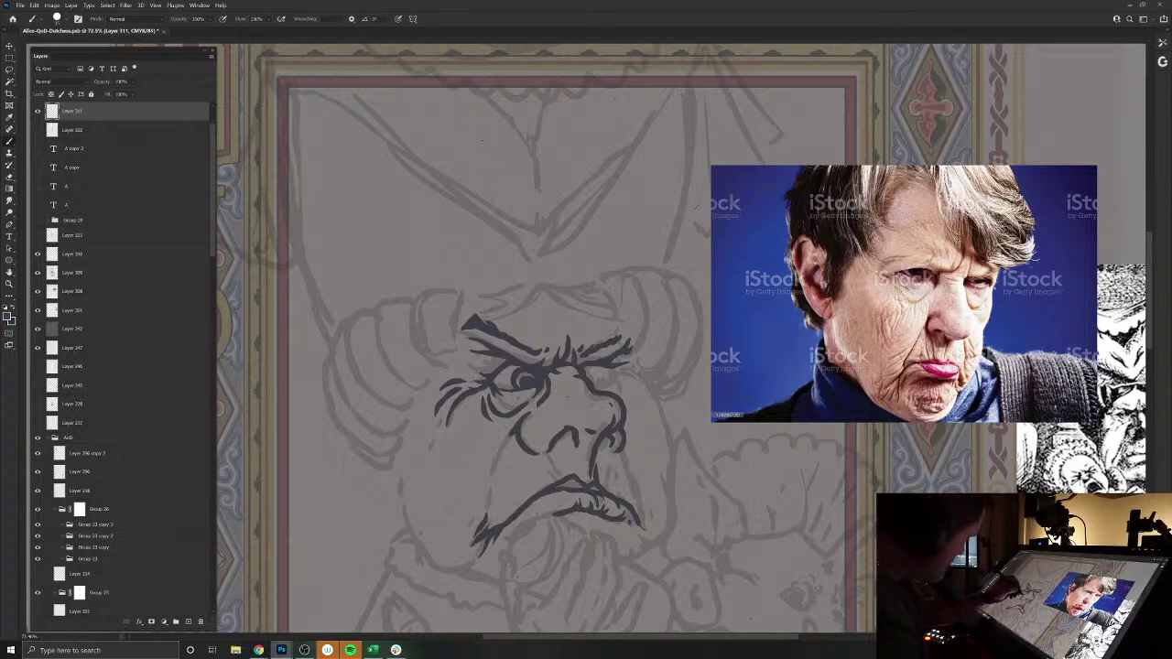
- Ink the deep folds running from the nose to both mouth corners, plus the far eye with its pupil
left_click_drag(510, 434, 492, 471)
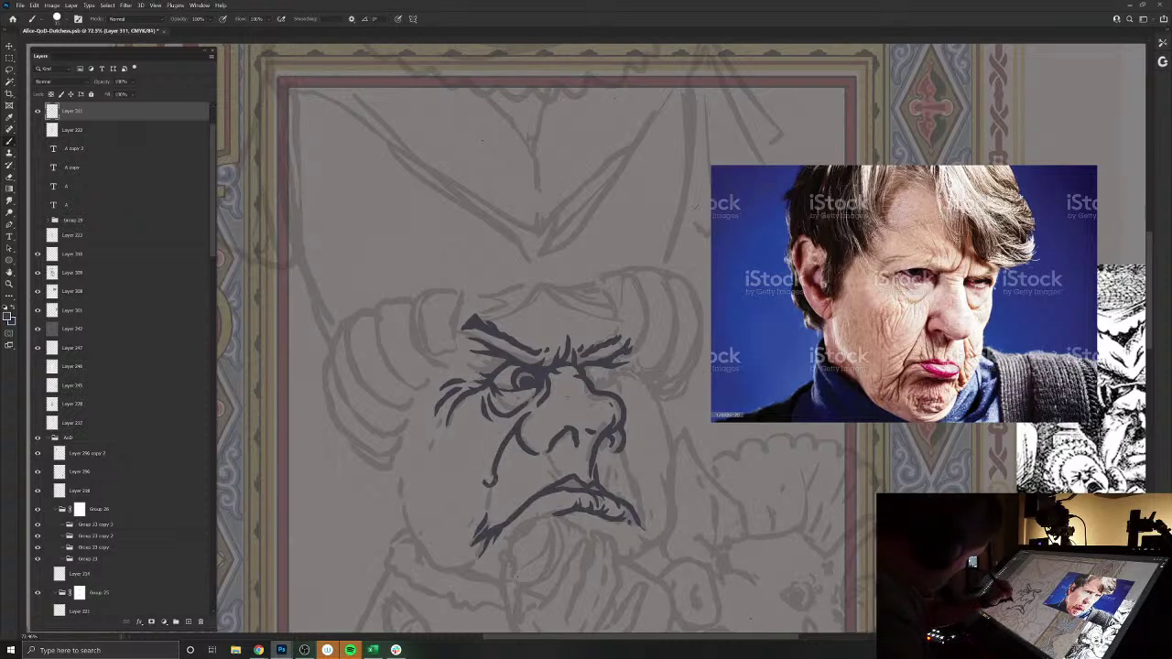
left_click_drag(486, 493, 479, 514)
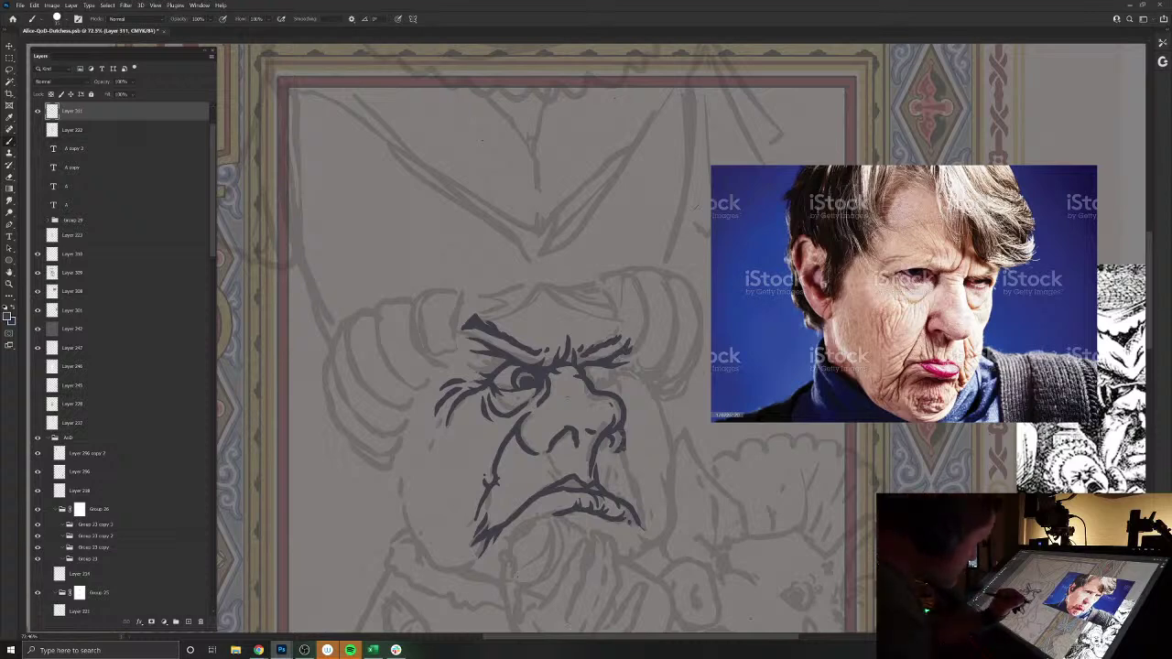
left_click_drag(620, 448, 659, 549)
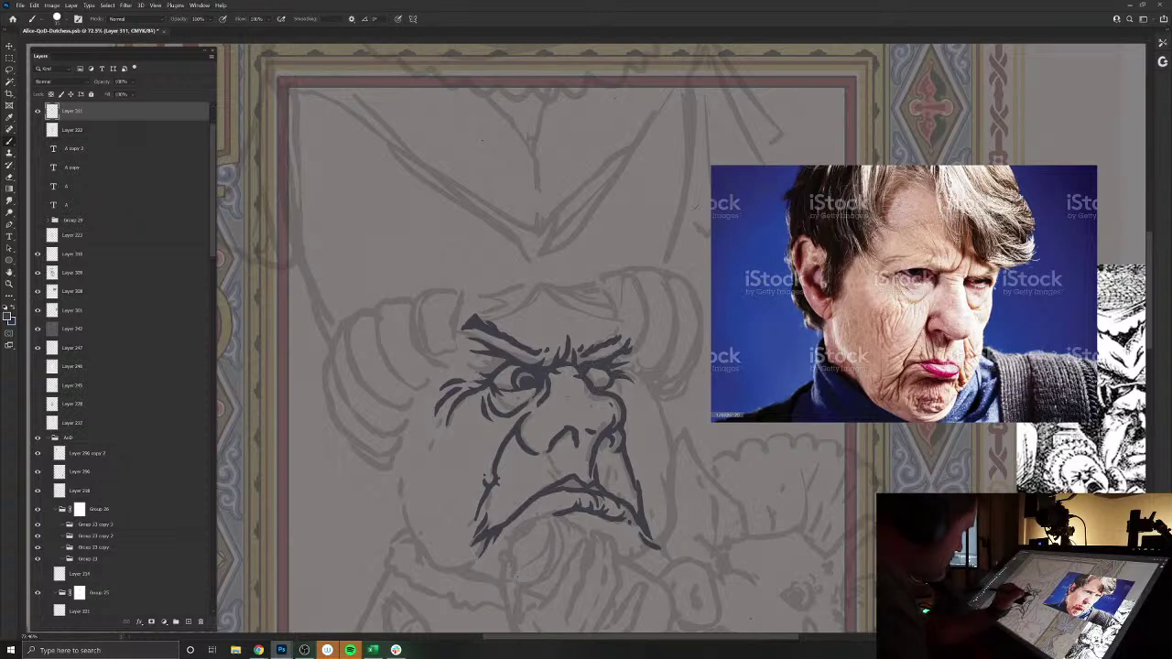
left_click_drag(606, 379, 593, 379)
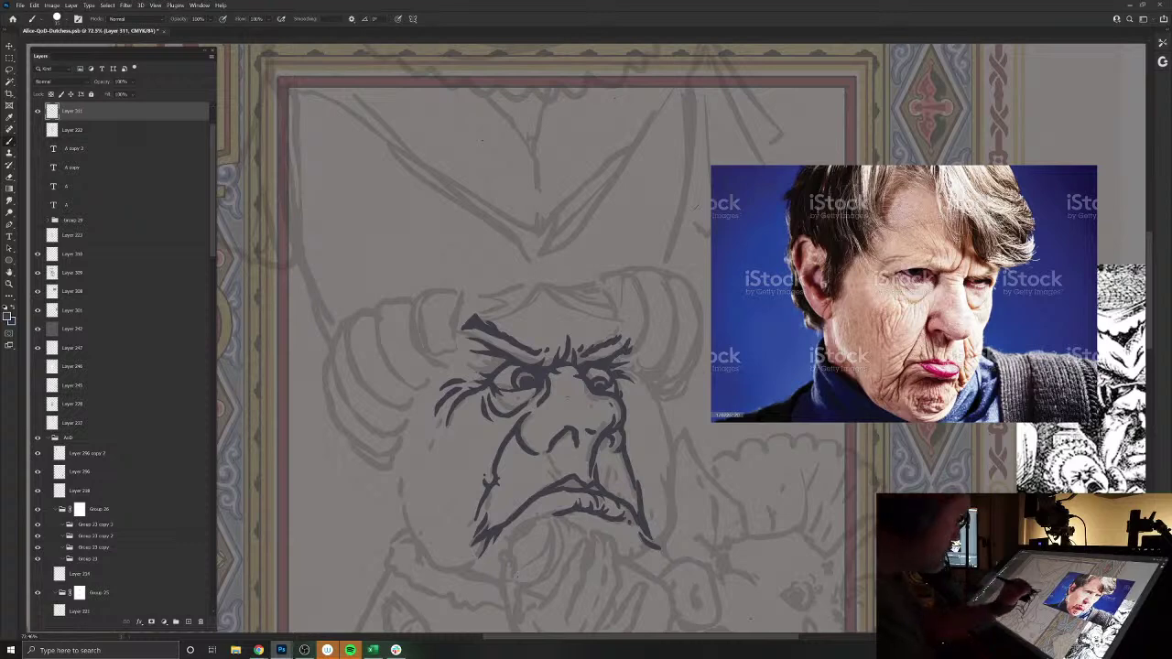
- Ink the sagging cheek and jowl outlines on both sides of the face, with short creases on the cheeks and above the upper lip
mouse_move(631, 376)
left_mouse_down()
mouse_move(658, 403)
mouse_move(671, 493)
left_mouse_up()
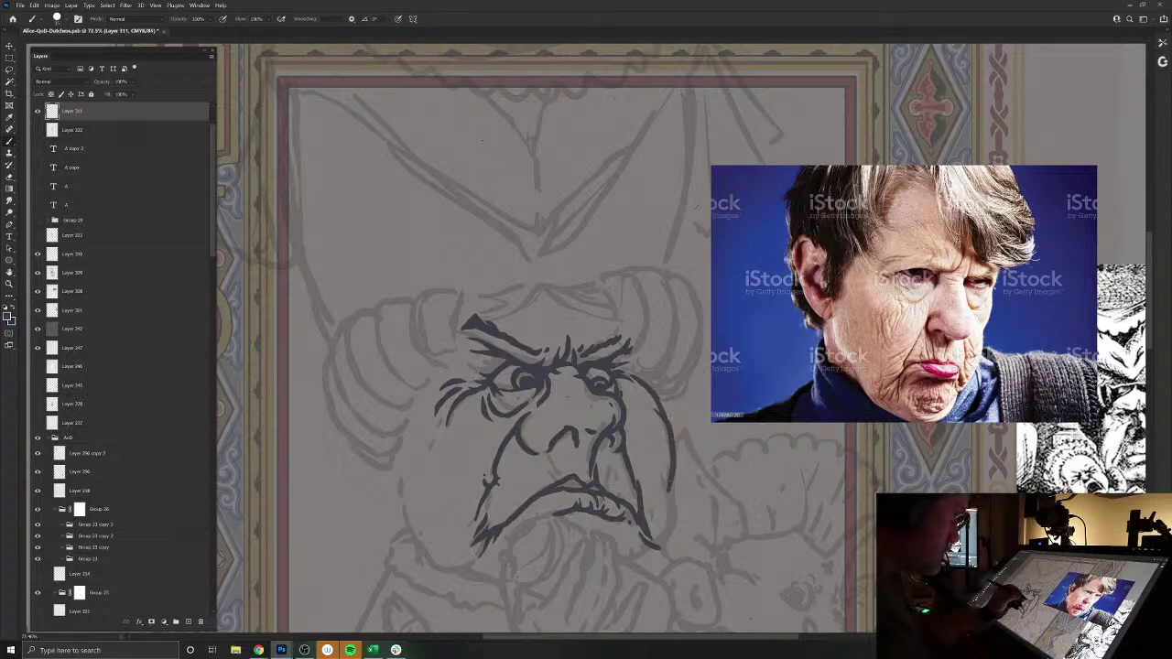
mouse_move(661, 482)
left_mouse_down()
mouse_move(675, 504)
mouse_move(667, 555)
mouse_move(641, 548)
mouse_move(635, 562)
mouse_move(678, 506)
mouse_move(676, 459)
left_mouse_up()
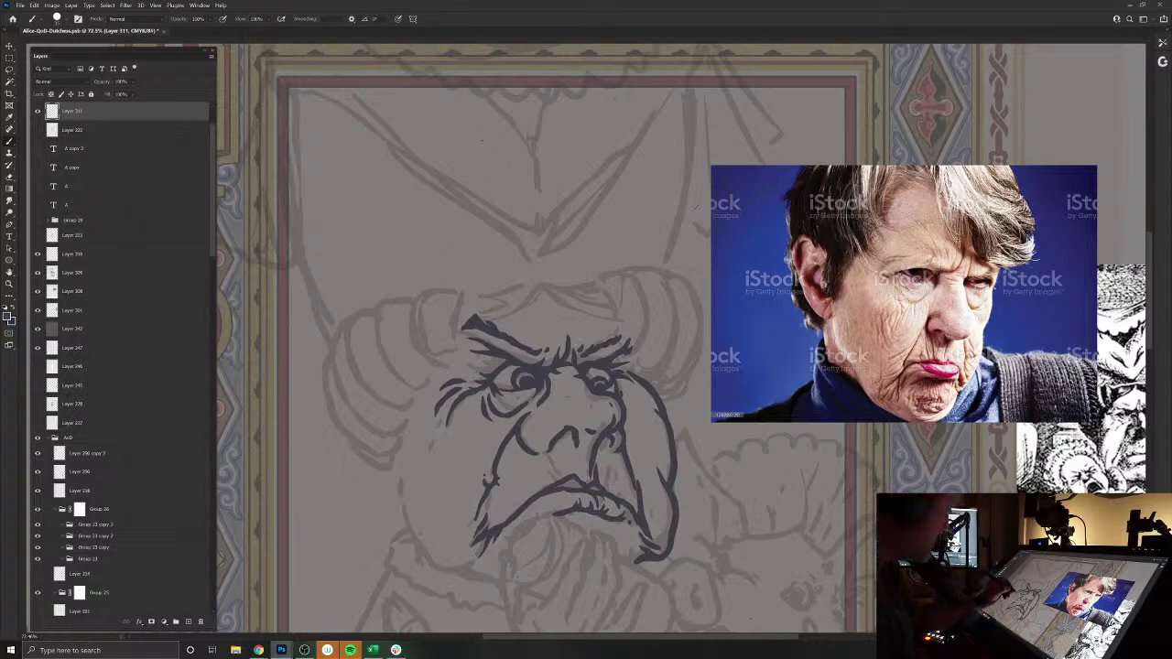
left_click_drag(442, 422, 434, 443)
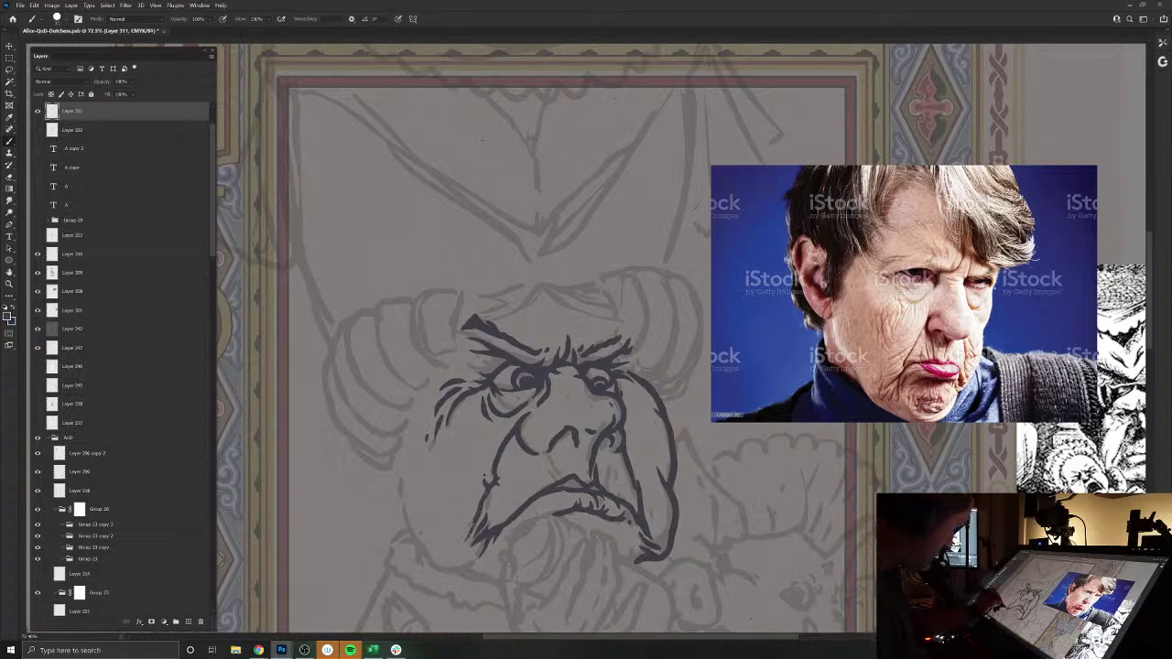
mouse_move(481, 558)
left_mouse_down()
mouse_move(457, 572)
mouse_move(424, 567)
mouse_move(399, 509)
left_mouse_up()
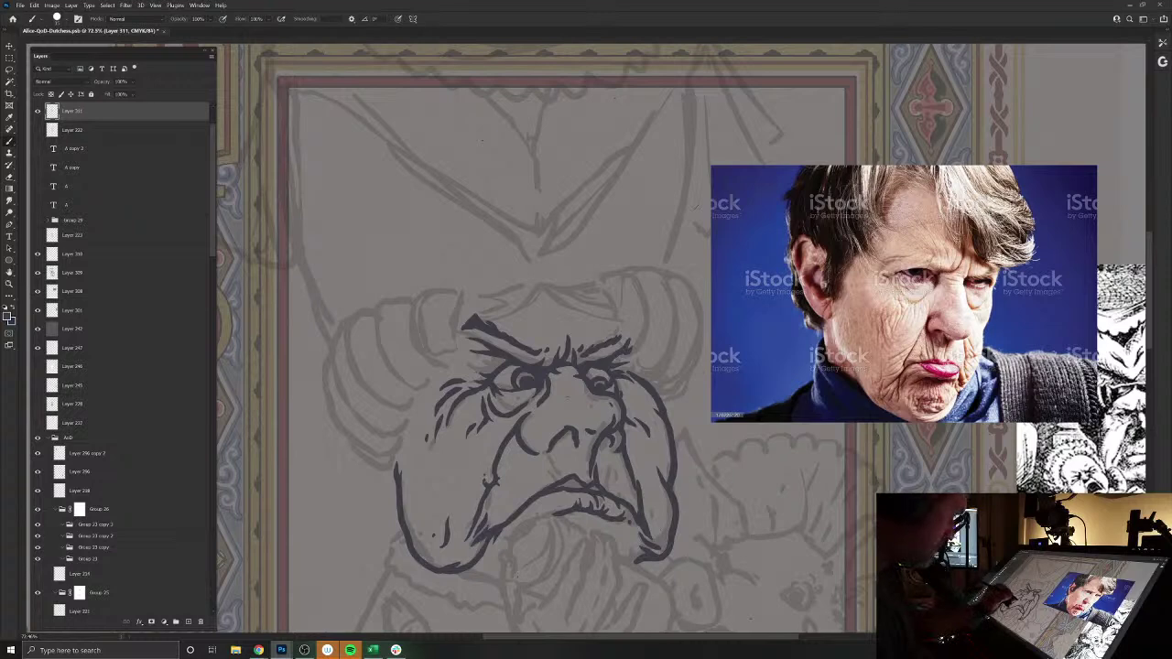
left_click_drag(525, 458, 535, 478)
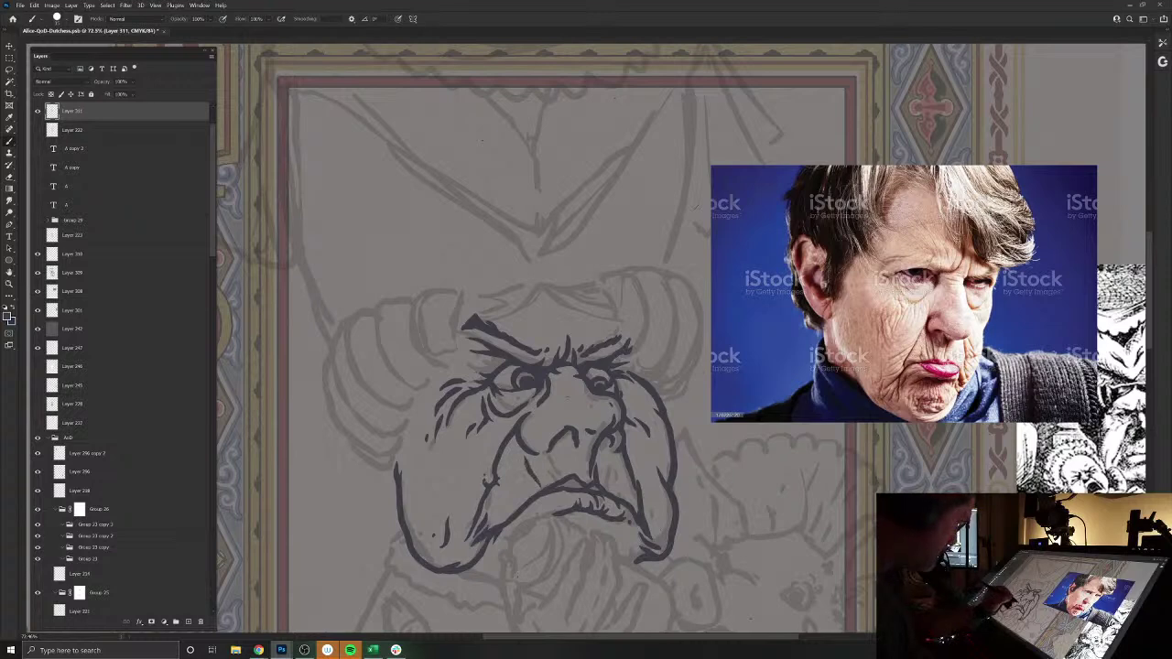
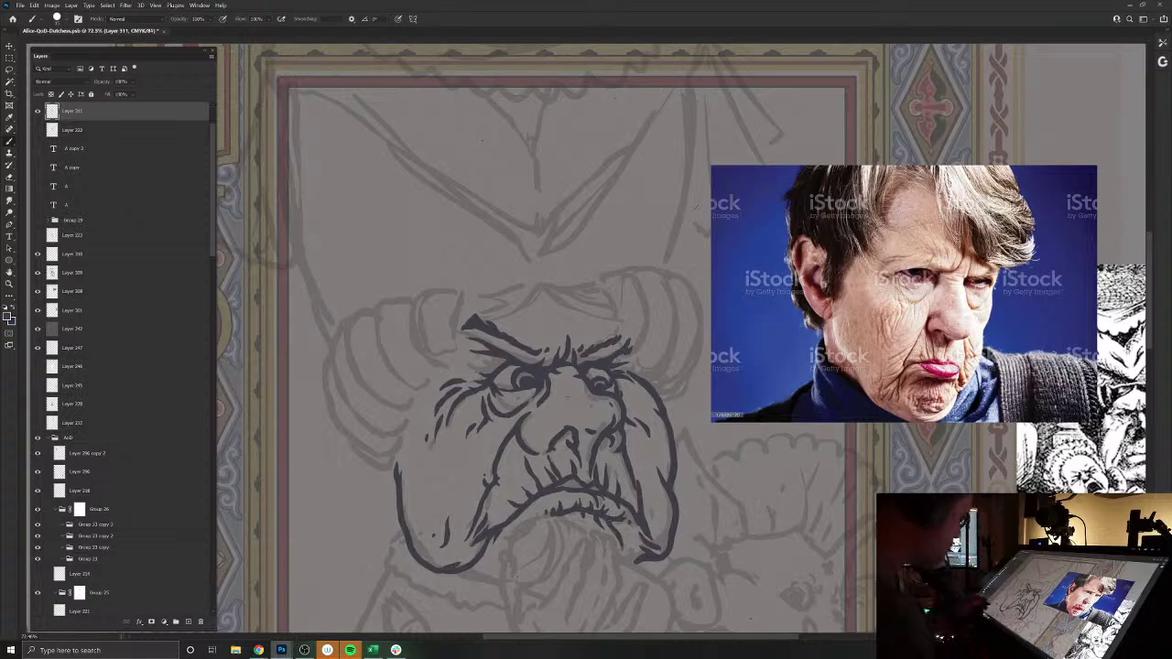
- Save the document and delete the reference photo of the scowling woman from the canvas
key("ctrl+s")
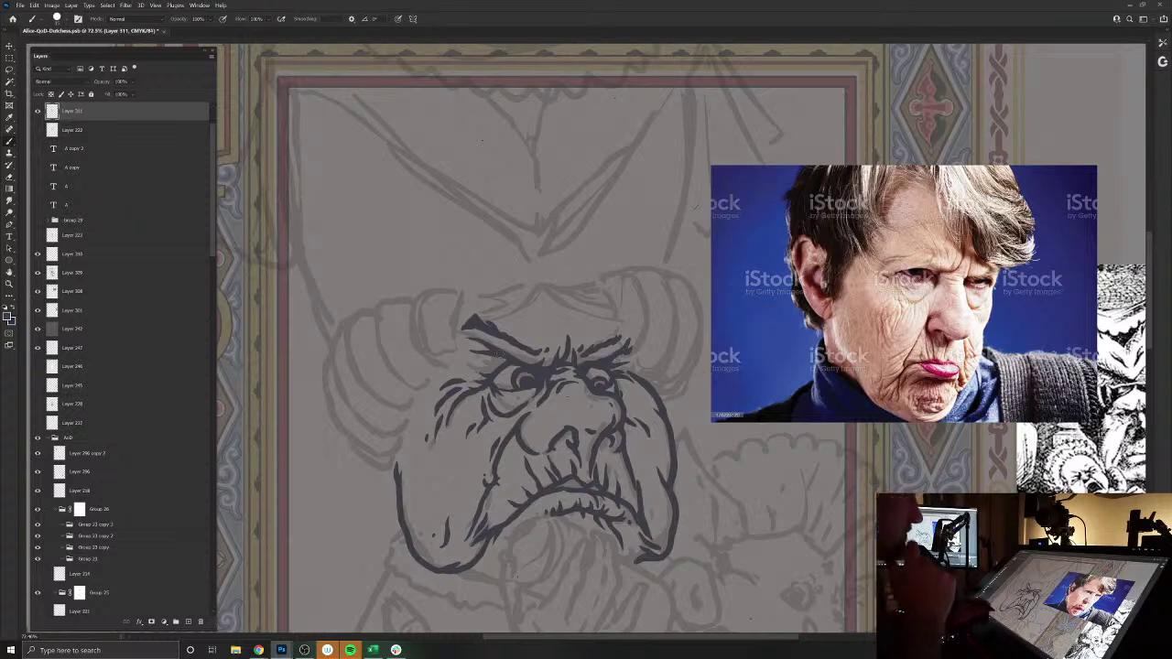
left_click_drag(575, 460, 549, 487)
key("v")
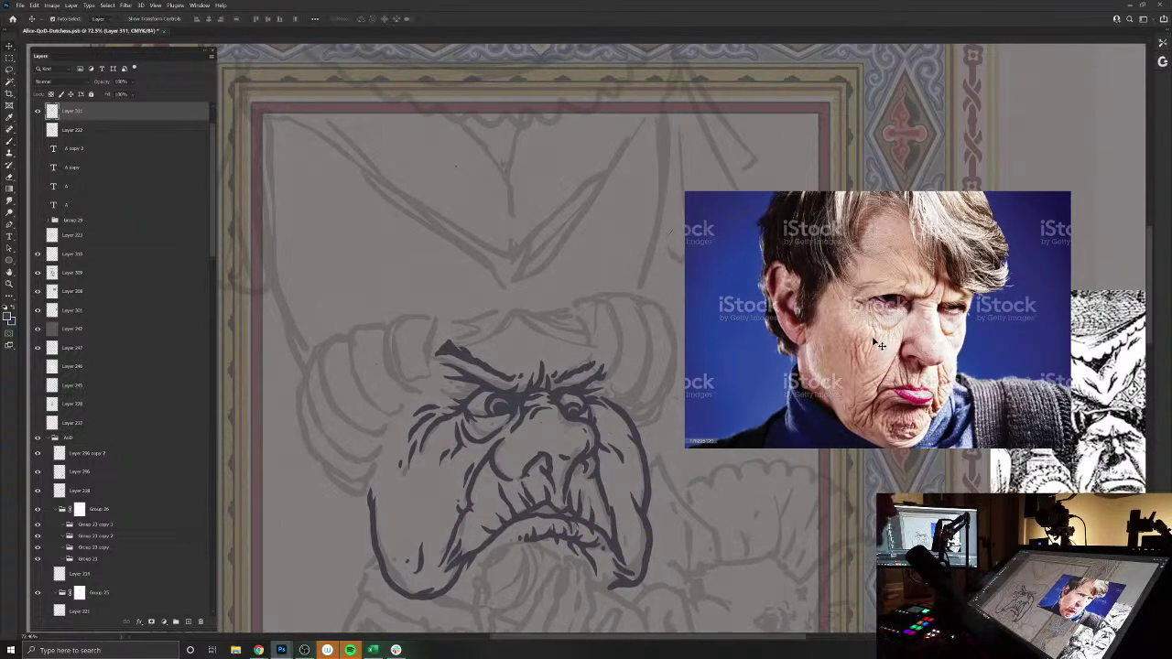
left_click_drag(876, 342, 864, 255)
key("Delete")
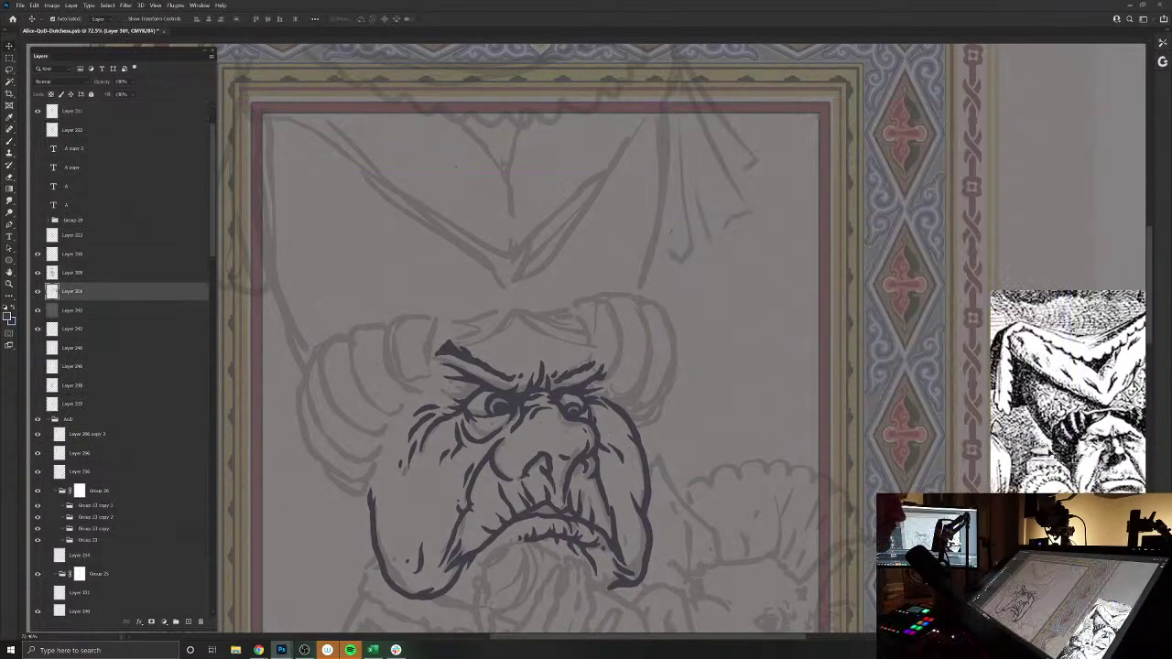
- Move the black-and-white Duchess engraving beside the inked face and return to the ink layer with the Brush
left_click_drag(1078, 441, 833, 341)
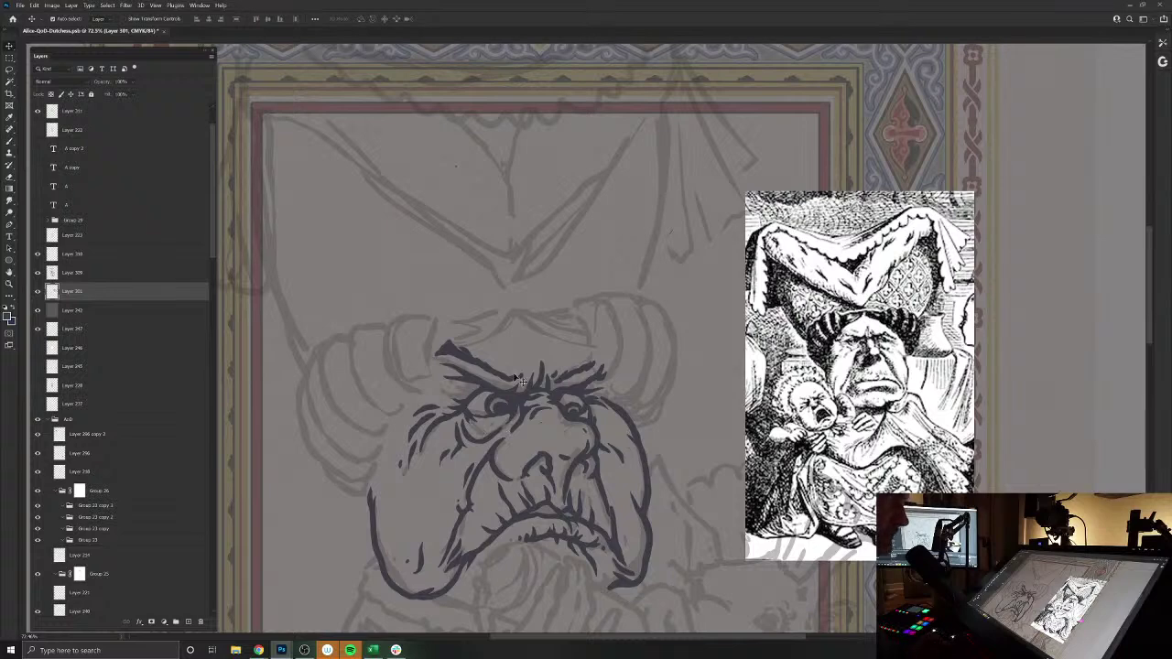
left_click(641, 448)
key("b")
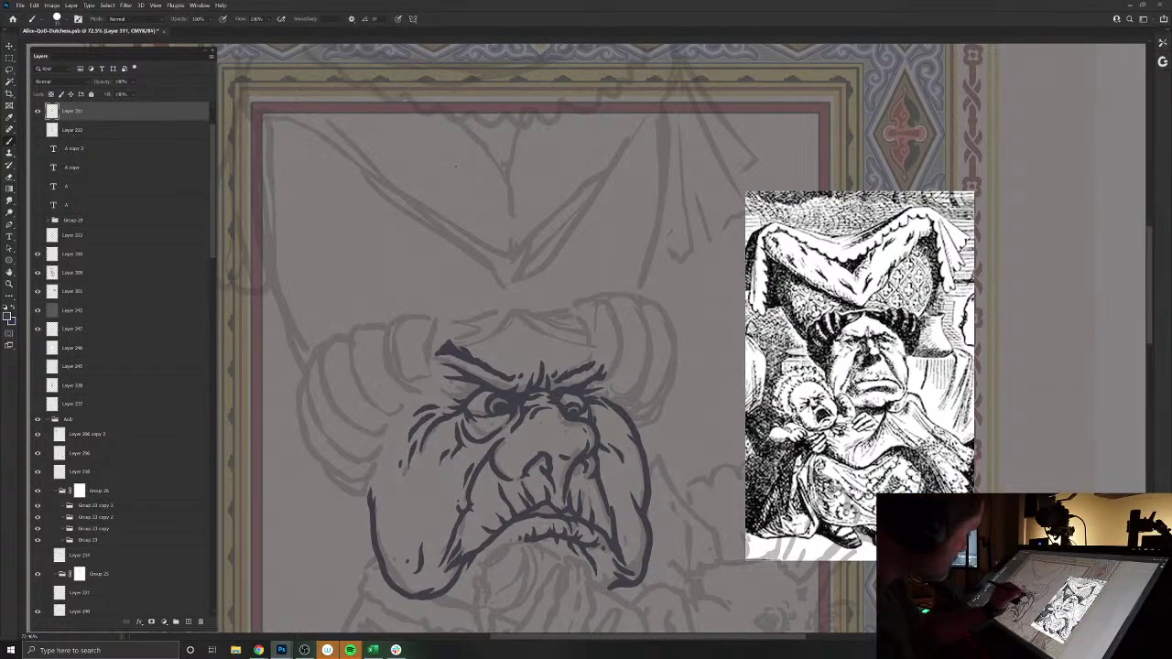
- Reinforce the crease beside the nose's far wing and ink a short line extending from the bottom of the near jowl
mouse_move(594, 423)
left_mouse_down()
mouse_move(601, 470)
mouse_move(579, 477)
left_mouse_up()
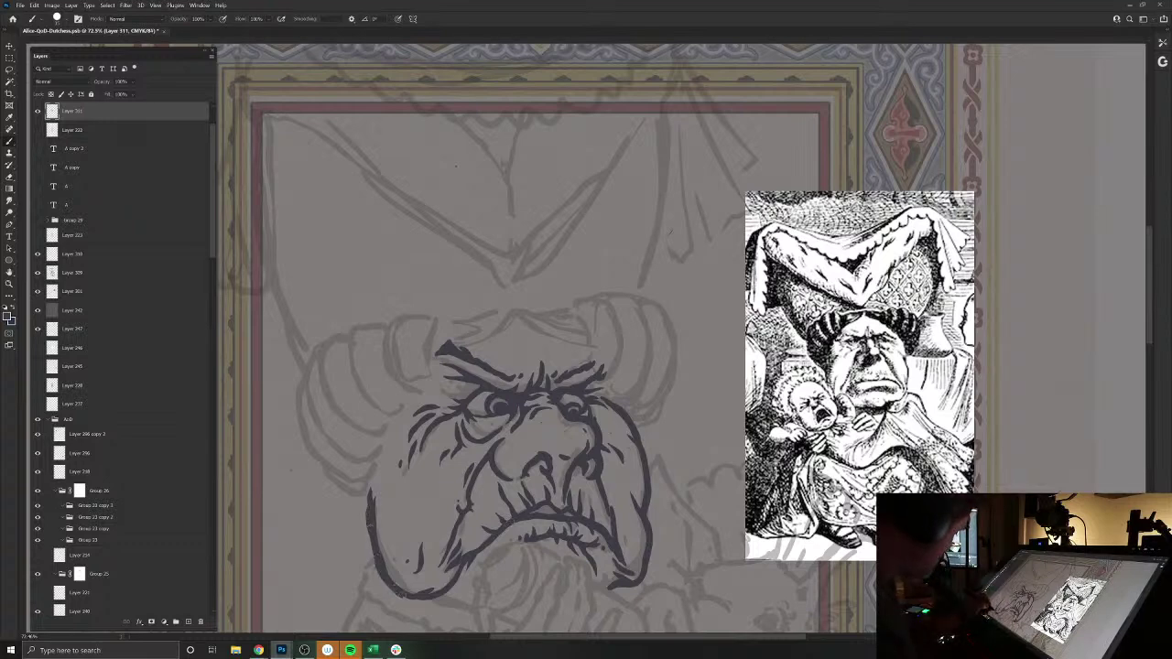
mouse_move(398, 595)
left_mouse_down()
mouse_move(438, 599)
mouse_move(419, 497)
left_mouse_up()
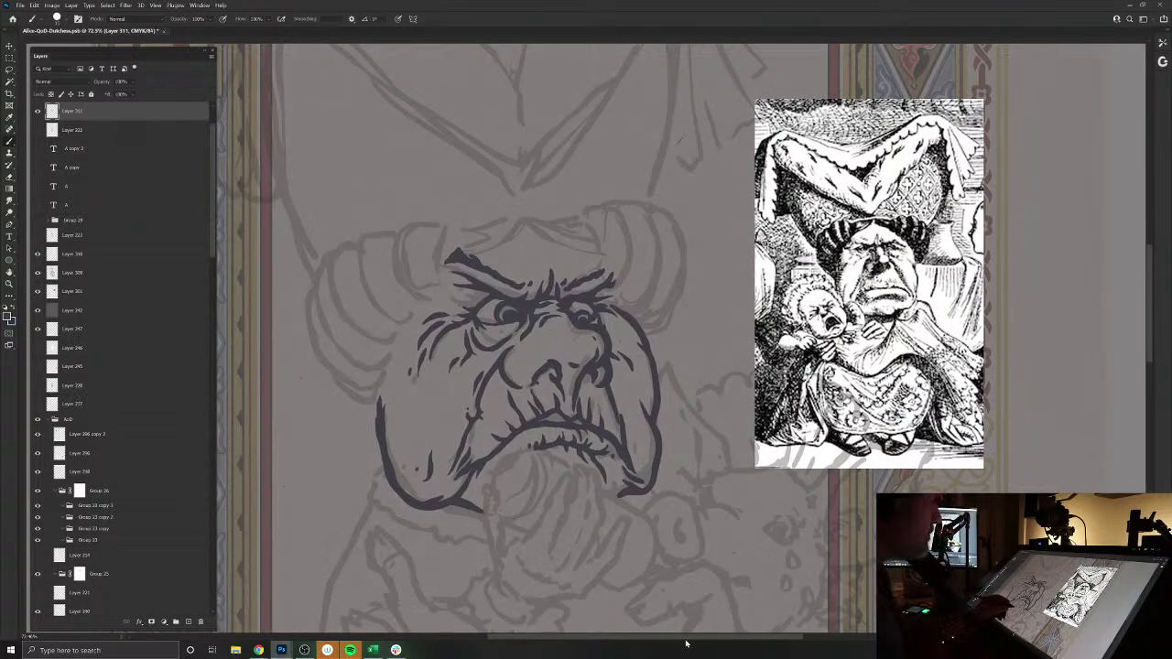
- Ink the double curved edge of the headband above the forehead and the hair strands sweeping down to the far side
left_click_drag(562, 470, 560, 600)
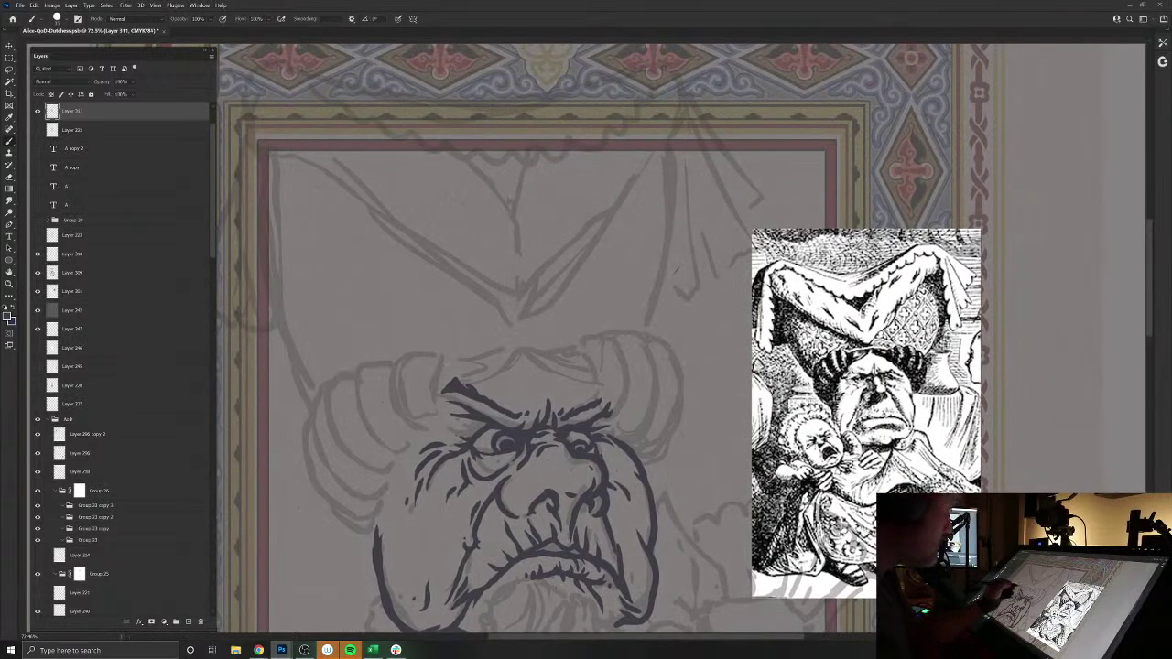
left_click_drag(473, 364, 588, 370)
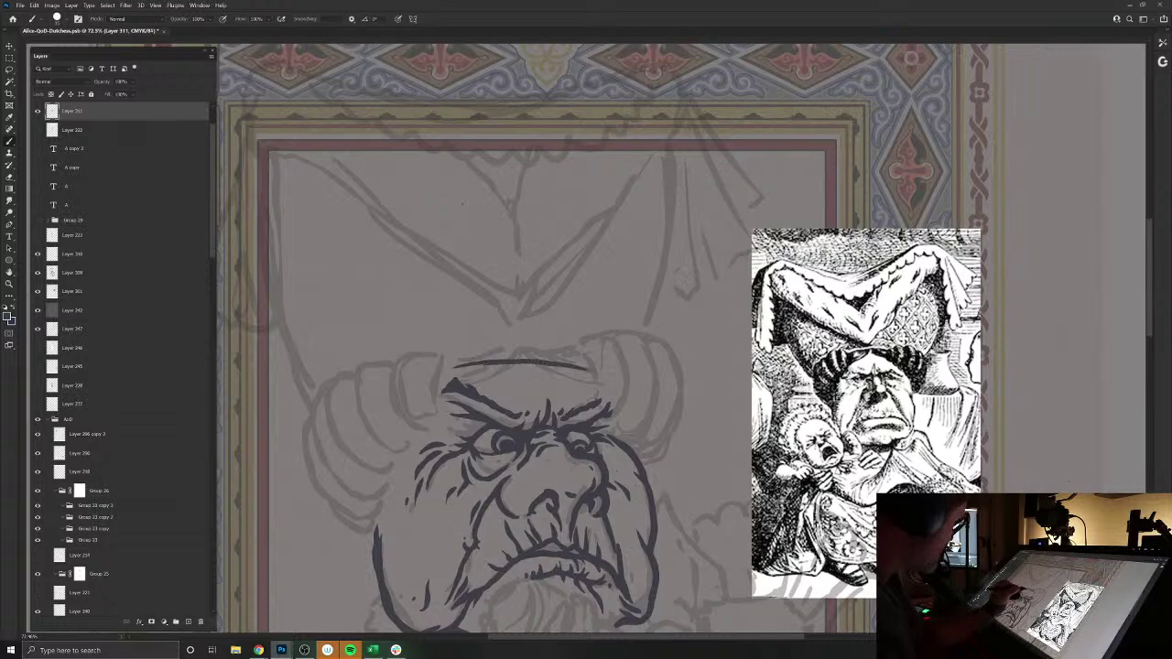
left_click_drag(484, 366, 441, 370)
mouse_move(533, 360)
left_mouse_down()
mouse_move(591, 368)
mouse_move(528, 350)
mouse_move(441, 360)
left_mouse_up()
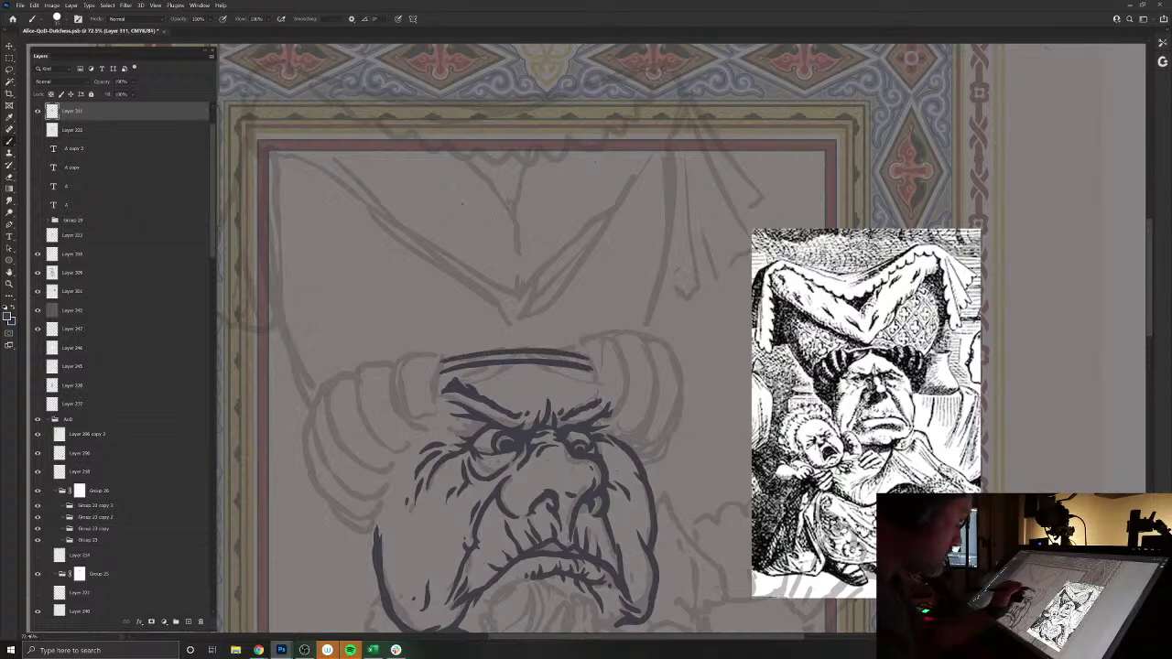
left_click_drag(520, 363, 600, 400)
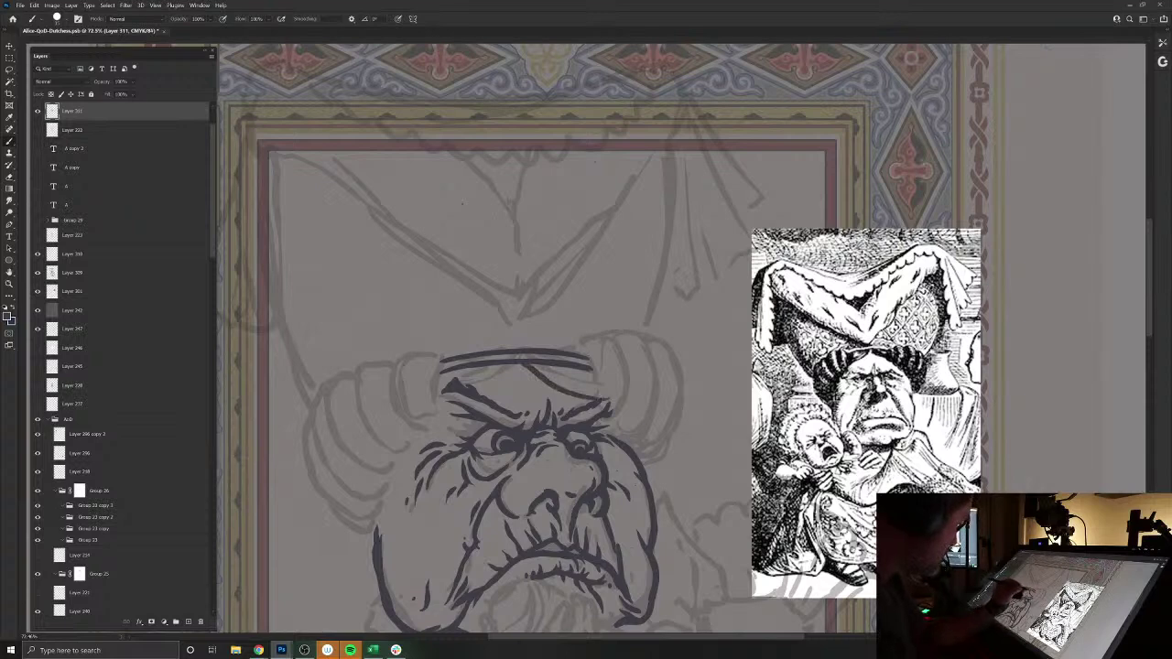
left_click_drag(538, 364, 602, 391)
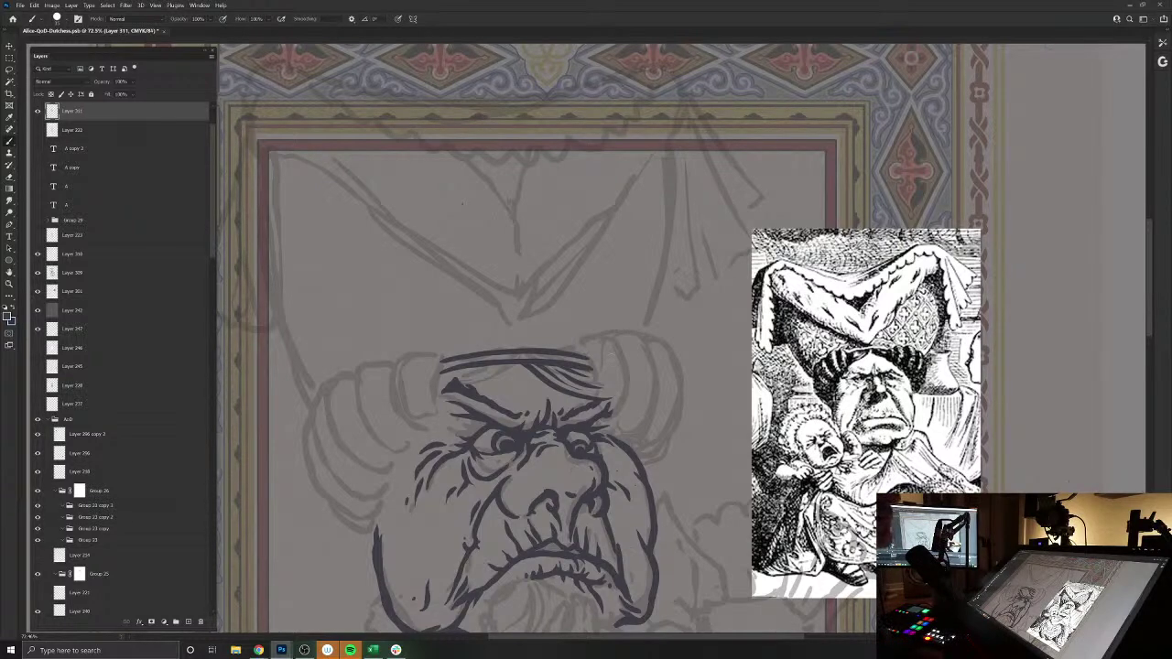
- Erase the outer tips of the eyebrows and ink the hair strands sweeping from the parting to the near side
key("e")
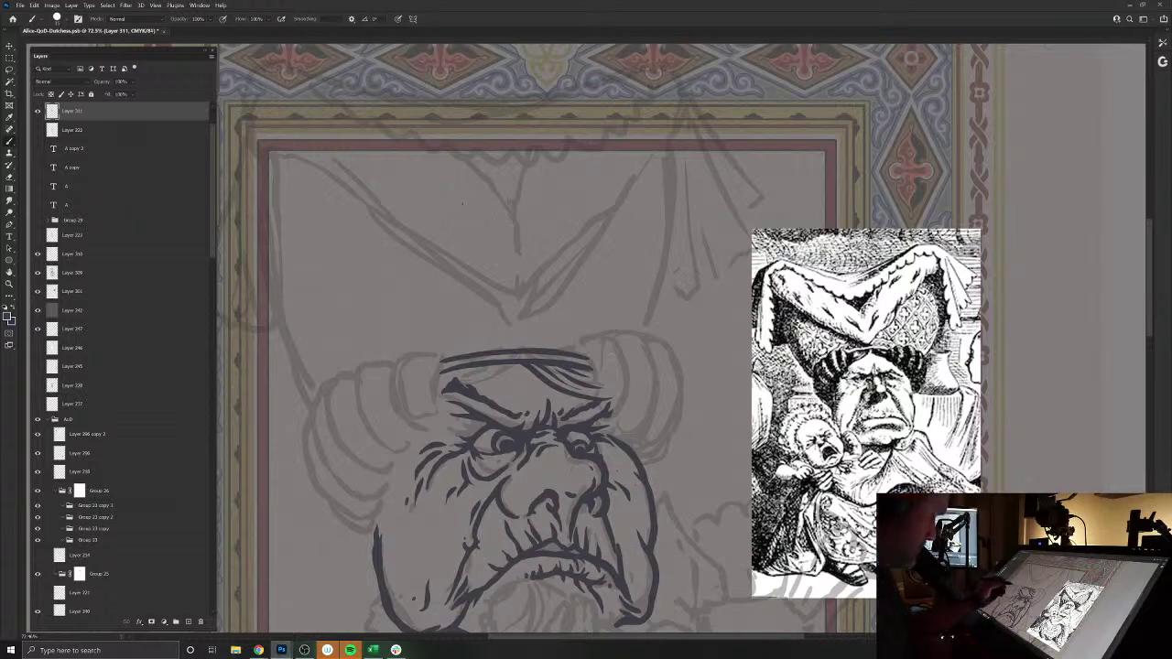
left_click_drag(447, 382, 464, 391)
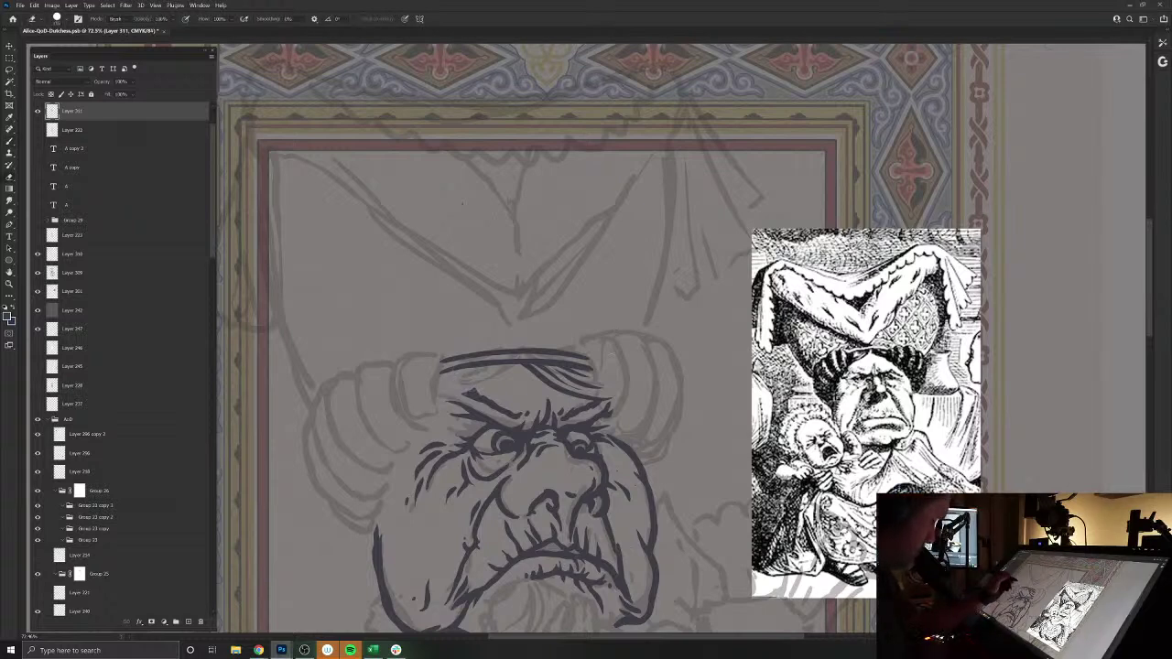
key("b")
key("e")
left_click_drag(494, 373, 437, 404)
mouse_move(485, 369)
left_mouse_down()
mouse_move(453, 393)
mouse_move(429, 395)
mouse_move(433, 384)
mouse_move(474, 390)
mouse_move(439, 407)
left_mouse_up()
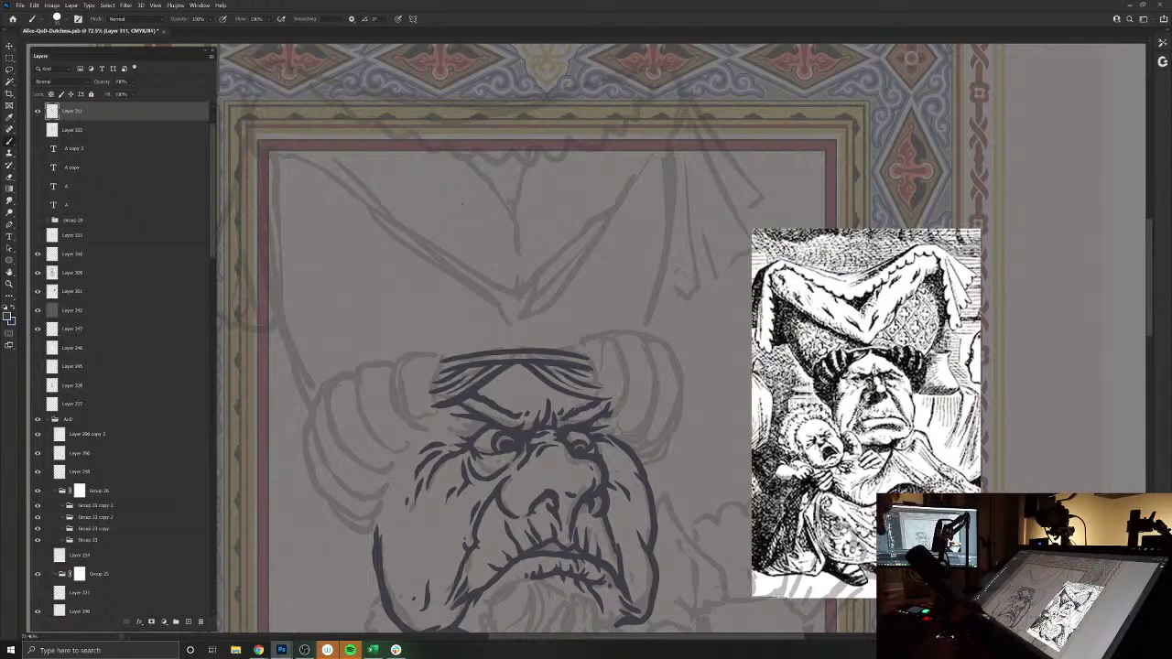
key("e")
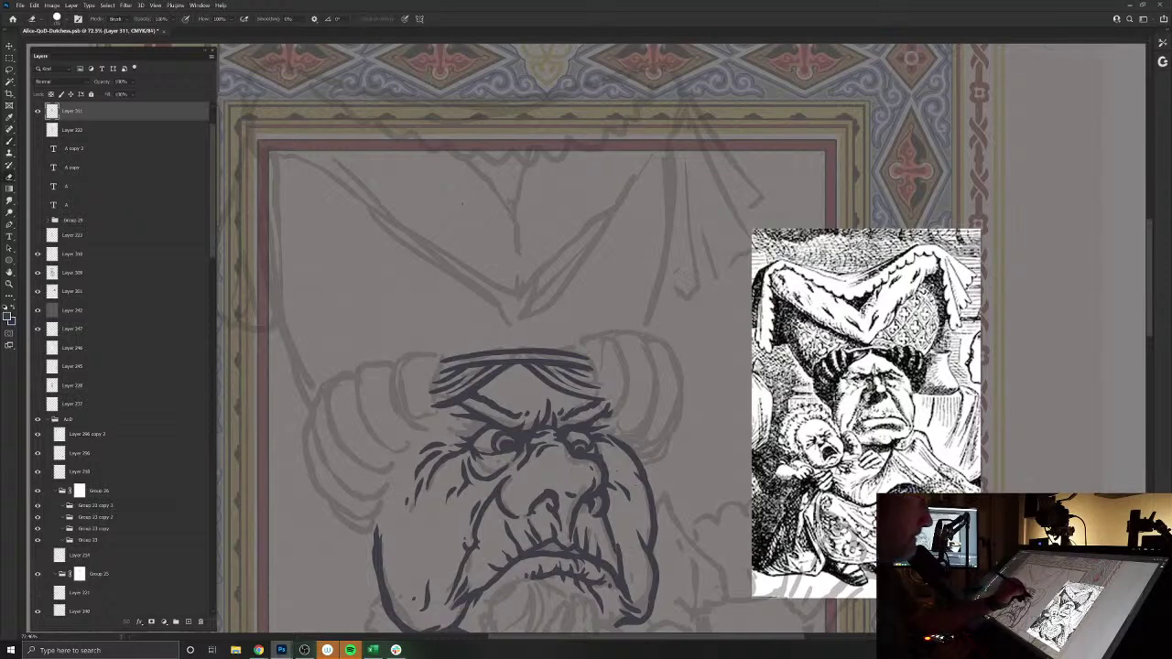
key("b")
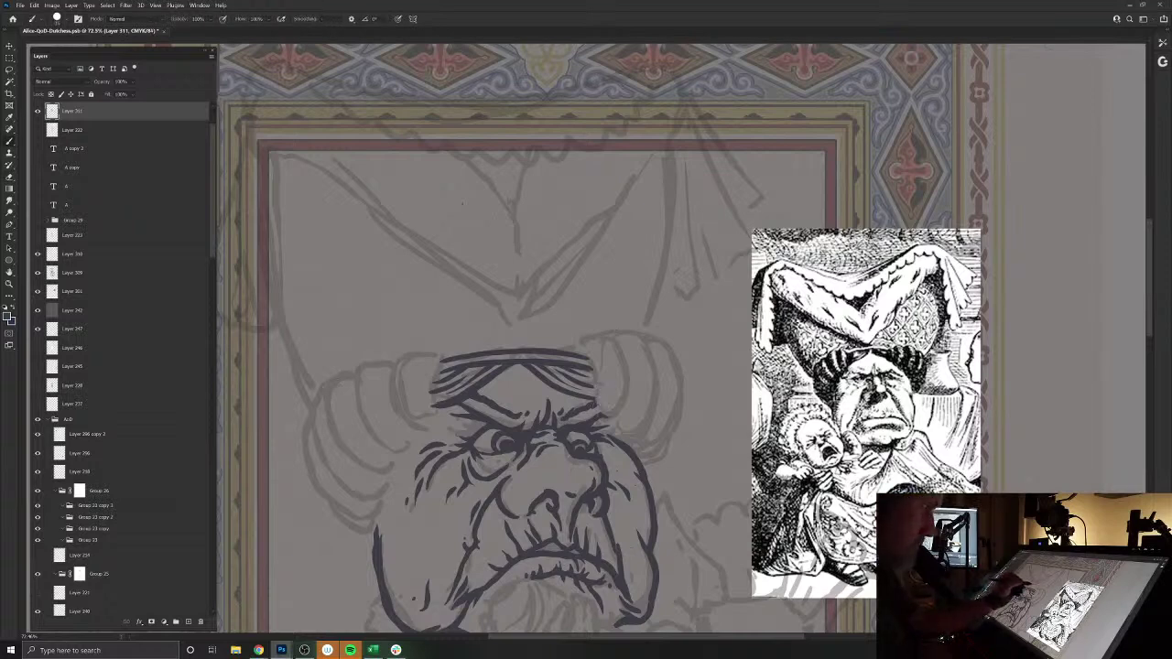
- Ink the far side of the padded headdress as three overlapping curved rolls, with short creases on the innermost one
mouse_move(584, 352)
left_mouse_down()
mouse_move(610, 340)
mouse_move(597, 403)
mouse_move(621, 417)
mouse_move(629, 389)
left_mouse_up()
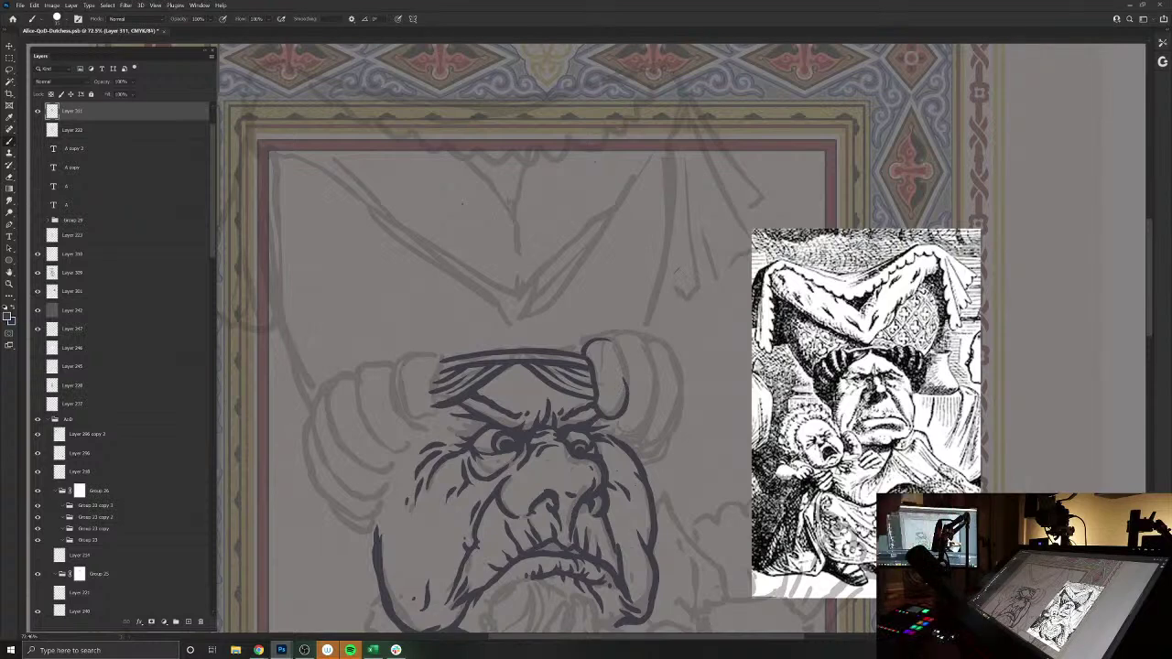
key("ctrl+z")
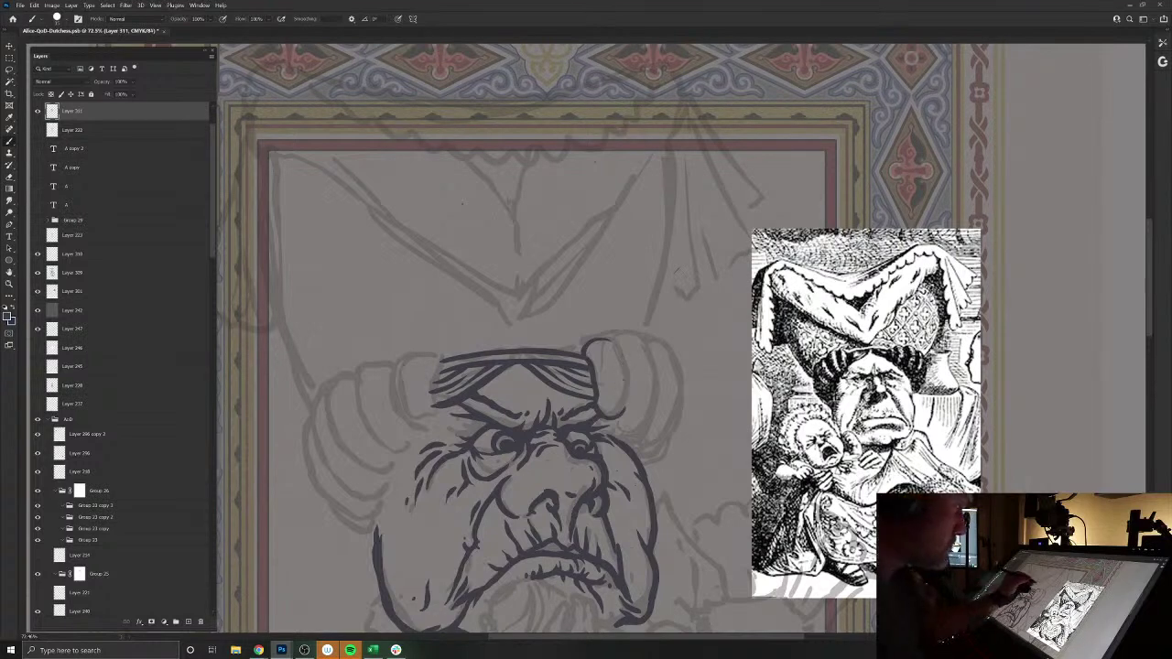
left_click_drag(611, 342, 628, 395)
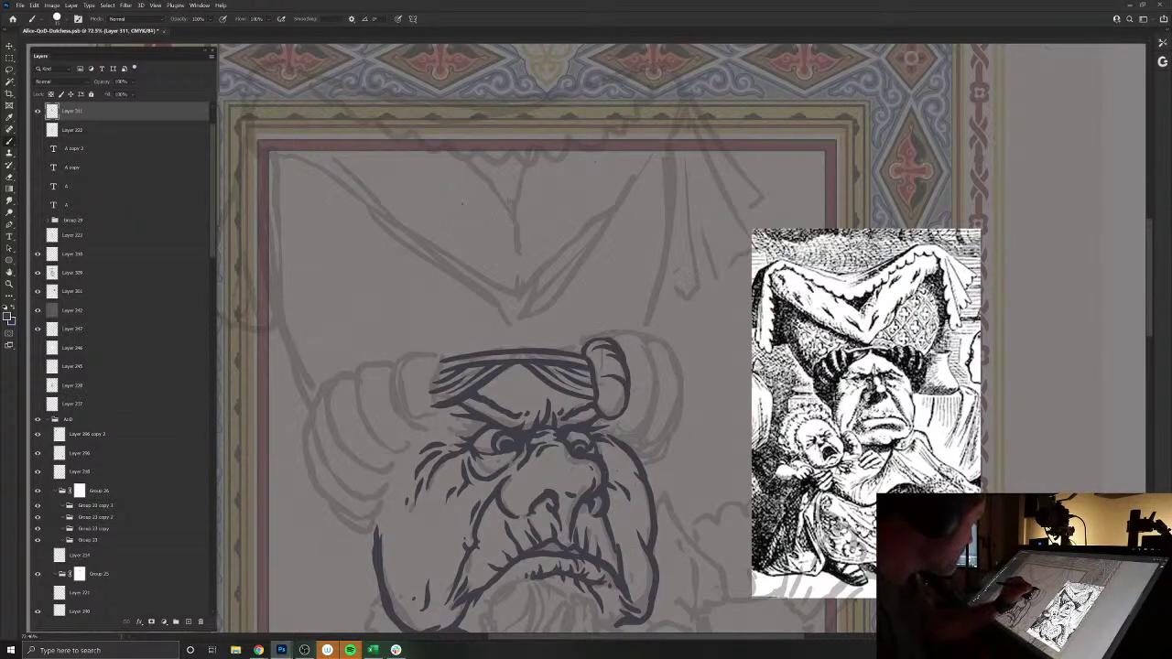
mouse_move(608, 335)
left_mouse_down()
mouse_move(641, 337)
mouse_move(656, 398)
mouse_move(628, 441)
left_mouse_up()
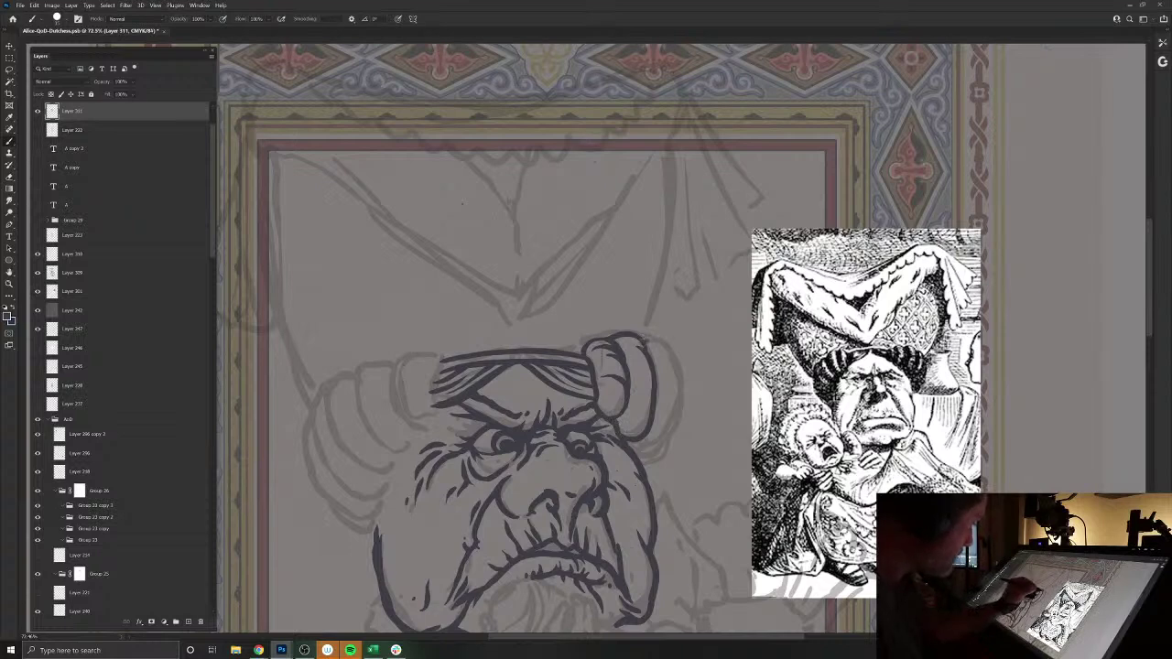
mouse_move(641, 337)
left_mouse_down()
mouse_move(670, 353)
mouse_move(680, 430)
mouse_move(644, 455)
mouse_move(624, 438)
left_mouse_up()
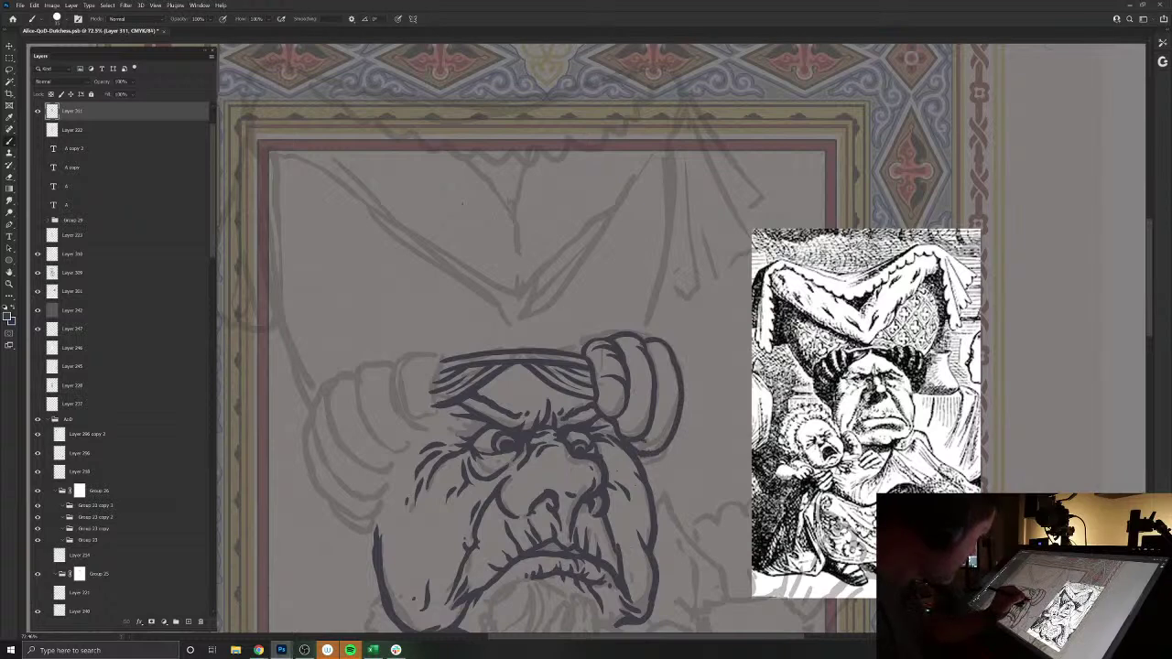
- Close the lower end of the far headdress rolls, thicken their outer edge, and add short cross creases along each roll
mouse_move(683, 403)
left_mouse_down()
mouse_move(679, 434)
mouse_move(657, 467)
mouse_move(643, 465)
left_mouse_up()
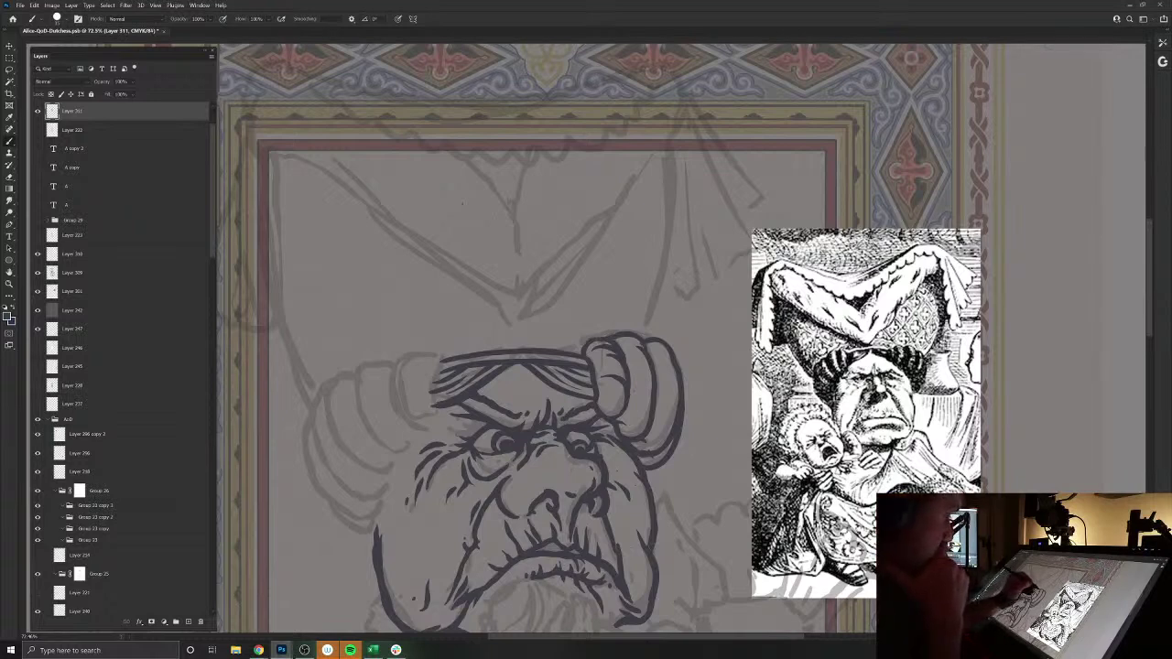
mouse_move(645, 337)
left_mouse_down()
mouse_move(673, 351)
mouse_move(685, 419)
left_mouse_up()
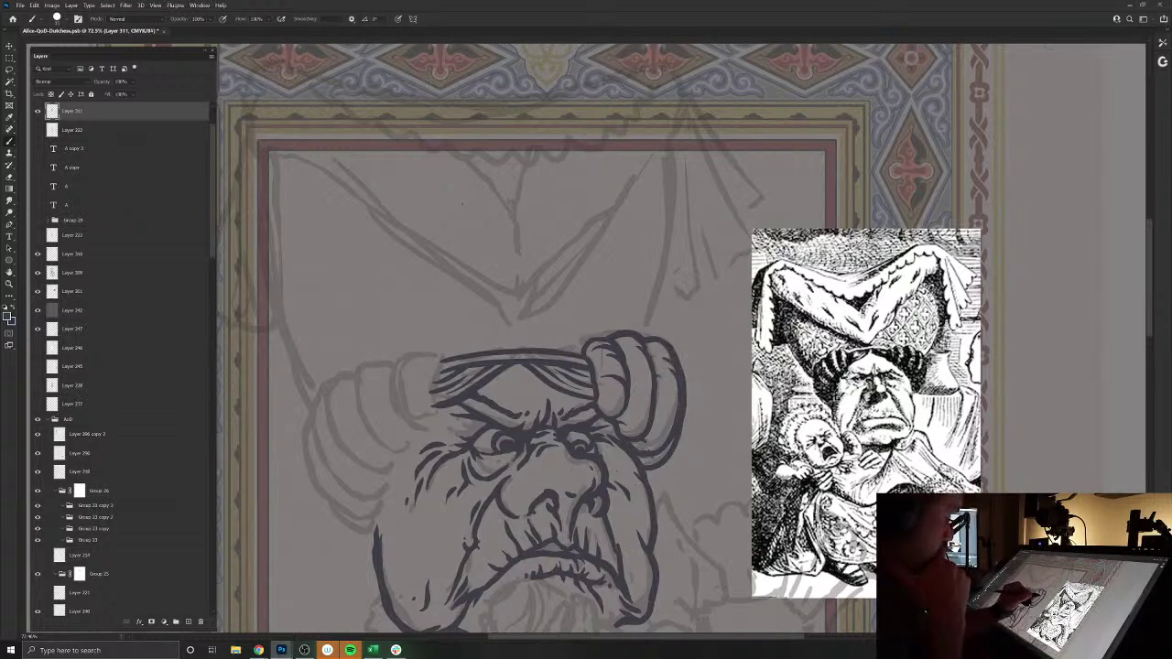
left_click_drag(669, 381, 677, 408)
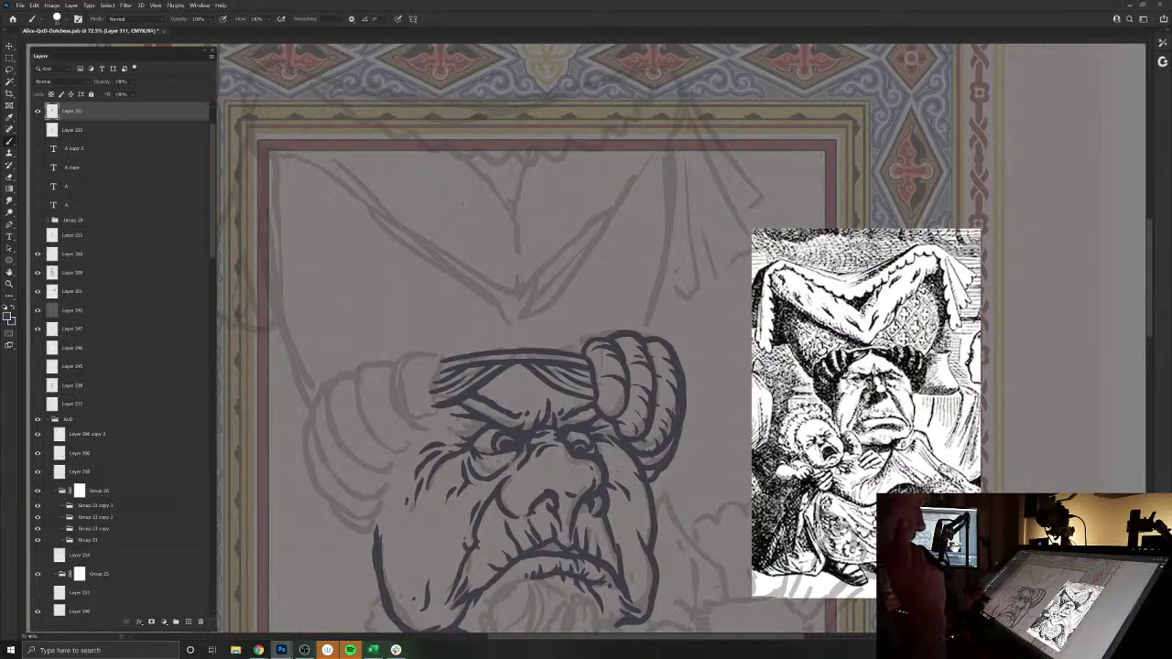
- Ink the innermost near-side headdress roll with its creases, and undo the first outline of the roll beside it
left_click_drag(392, 553, 428, 428)
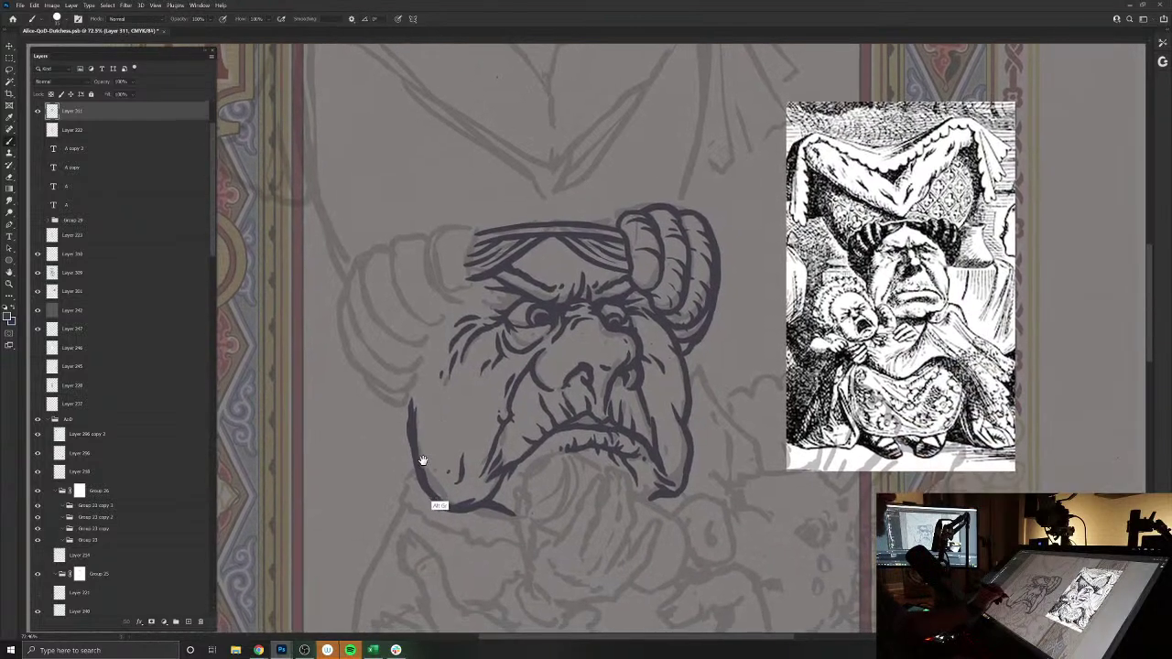
left_click_drag(440, 485, 416, 459)
scroll(416, 459, "up", 2)
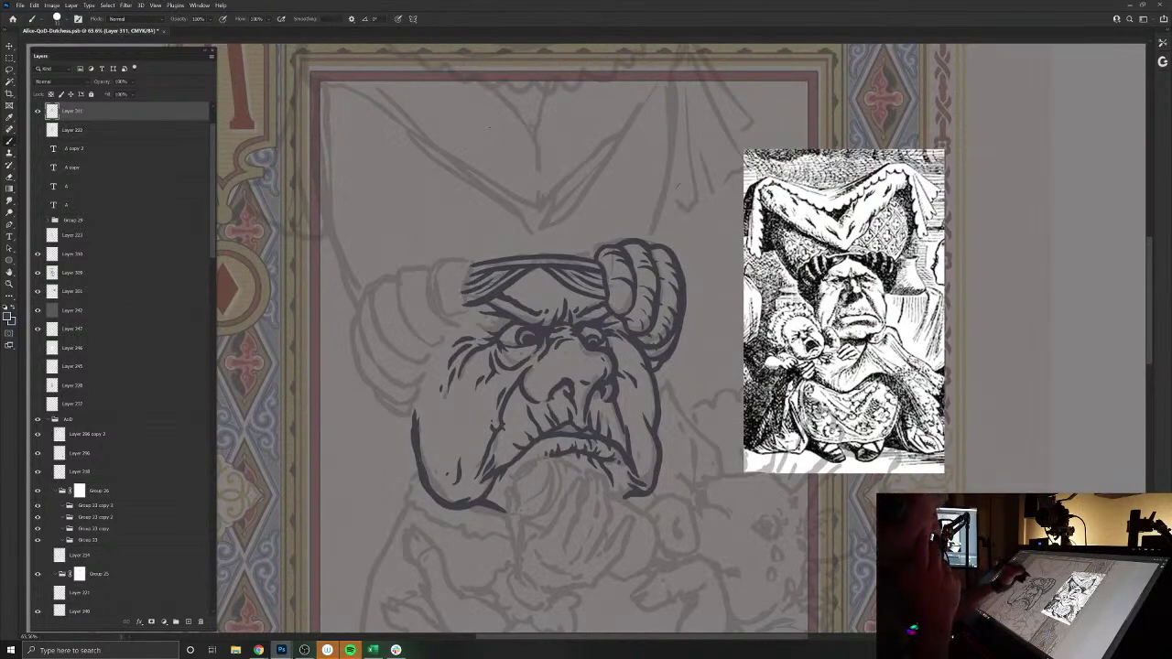
mouse_move(469, 264)
left_mouse_down()
mouse_move(463, 295)
mouse_move(450, 255)
mouse_move(431, 290)
left_mouse_up()
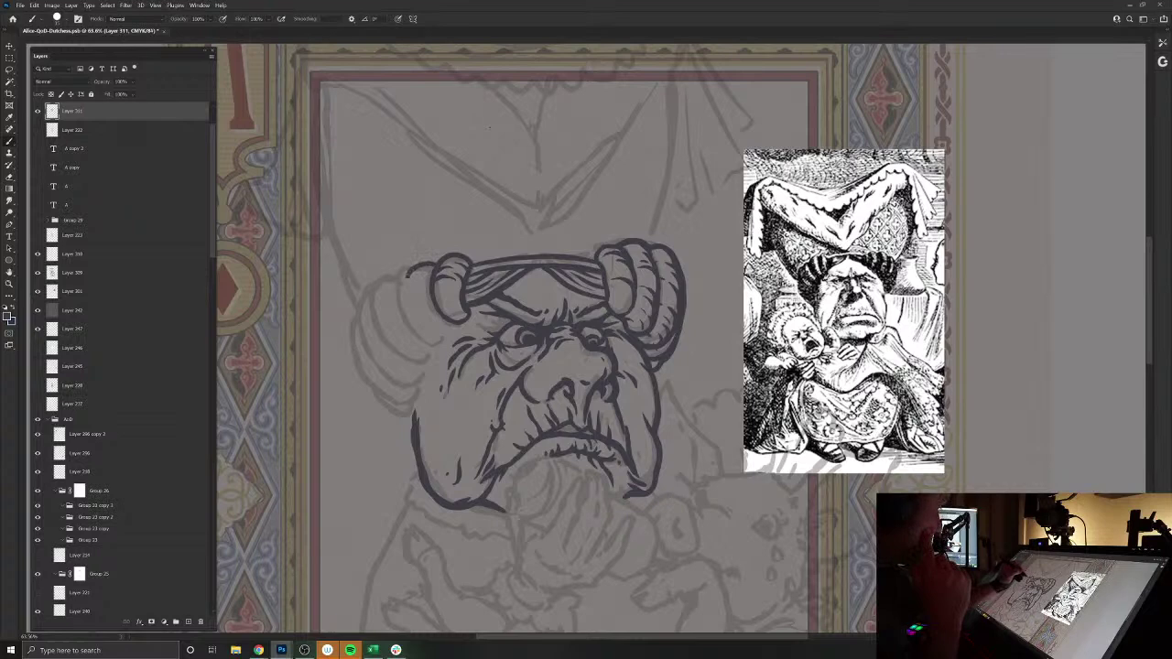
left_click_drag(406, 271, 404, 317)
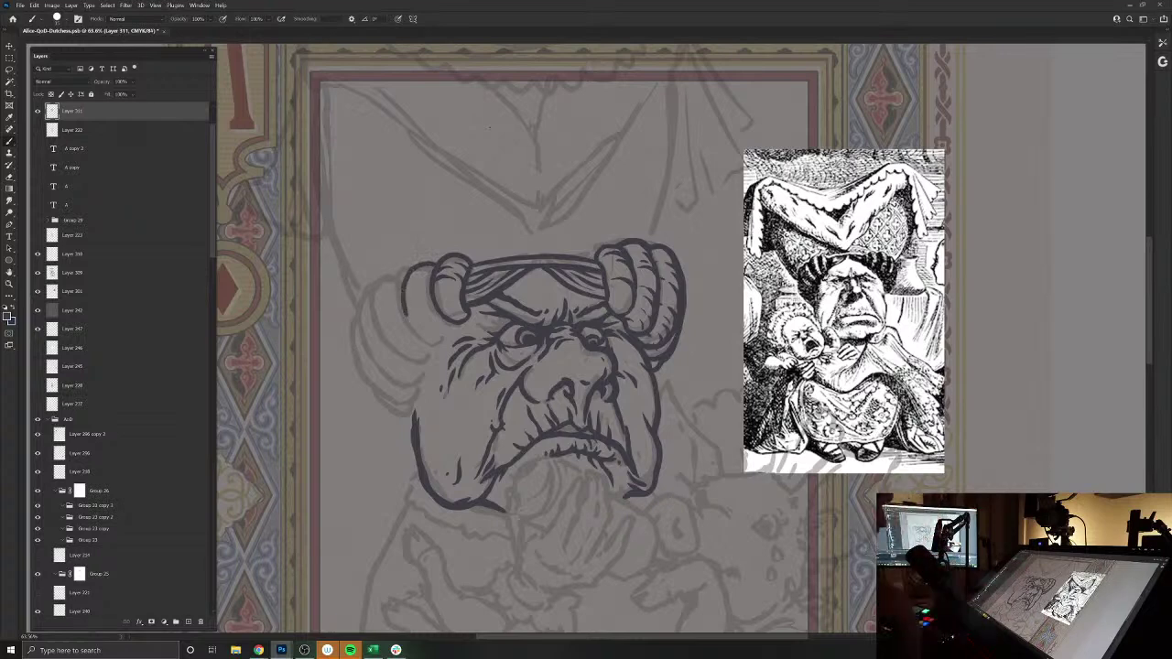
key("ctrl+z")
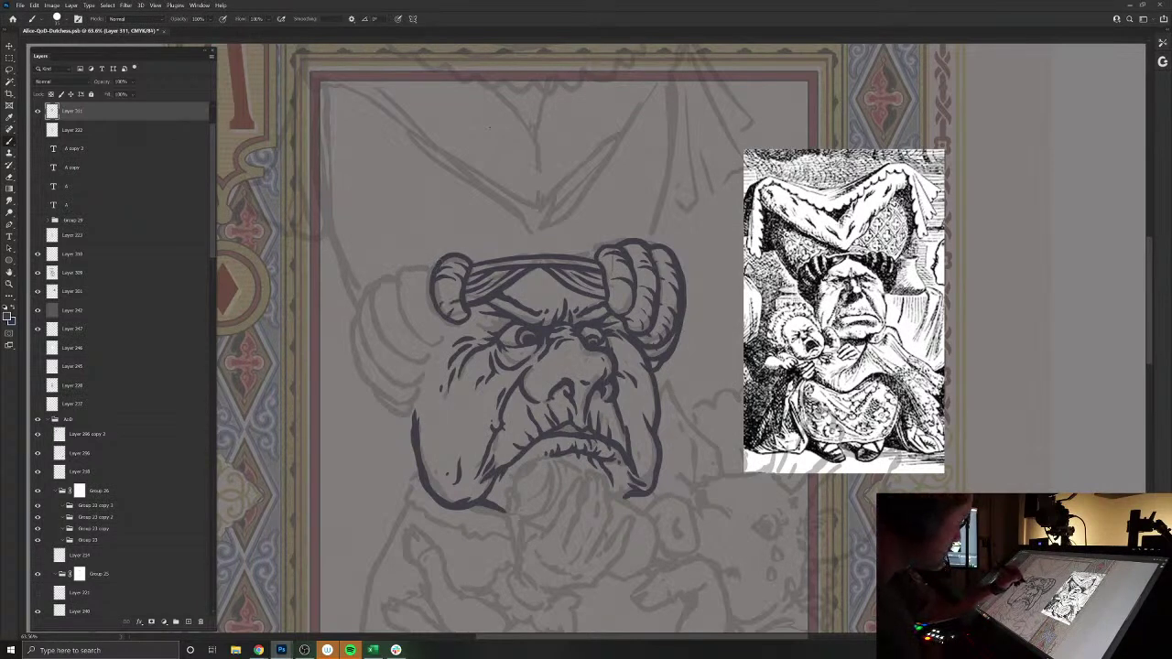
- Ink the remaining overlapping rolls of the near-side headdress, tapering them down to a point against the near cheek
mouse_move(438, 253)
left_mouse_down()
mouse_move(408, 271)
mouse_move(408, 321)
mouse_move(426, 340)
mouse_move(456, 328)
left_mouse_up()
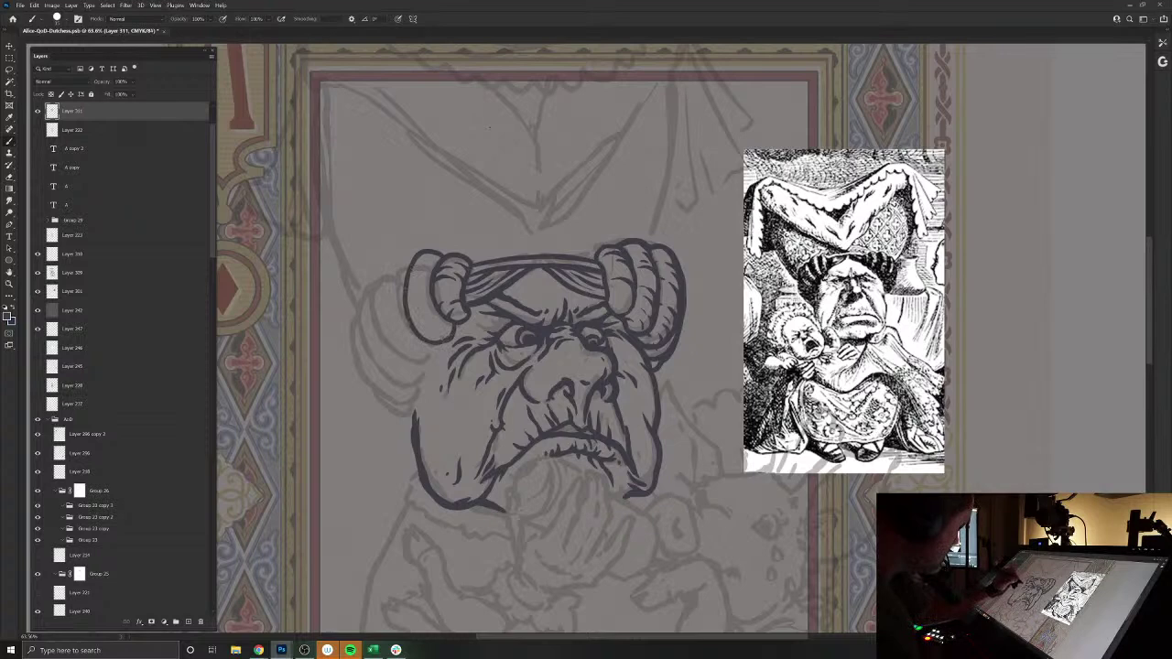
mouse_move(401, 259)
left_mouse_down()
mouse_move(377, 280)
mouse_move(374, 306)
mouse_move(383, 344)
mouse_move(417, 362)
left_mouse_up()
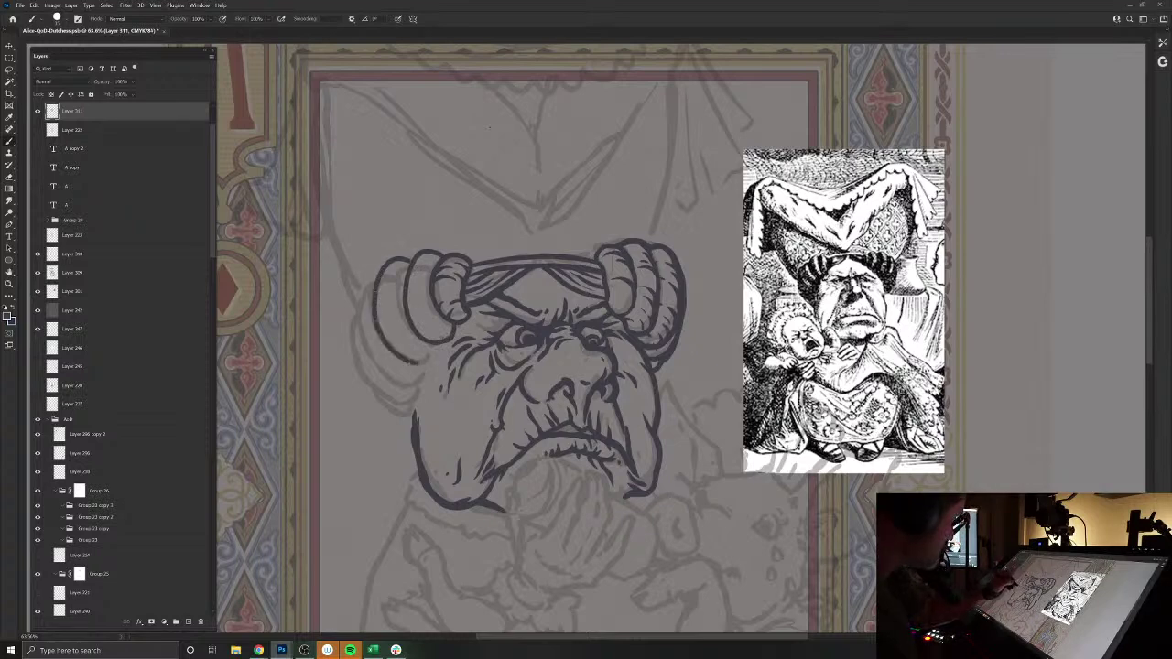
mouse_move(373, 282)
left_mouse_down()
mouse_move(362, 325)
mouse_move(372, 365)
mouse_move(415, 398)
mouse_move(373, 390)
mouse_move(349, 343)
mouse_move(353, 316)
left_mouse_up()
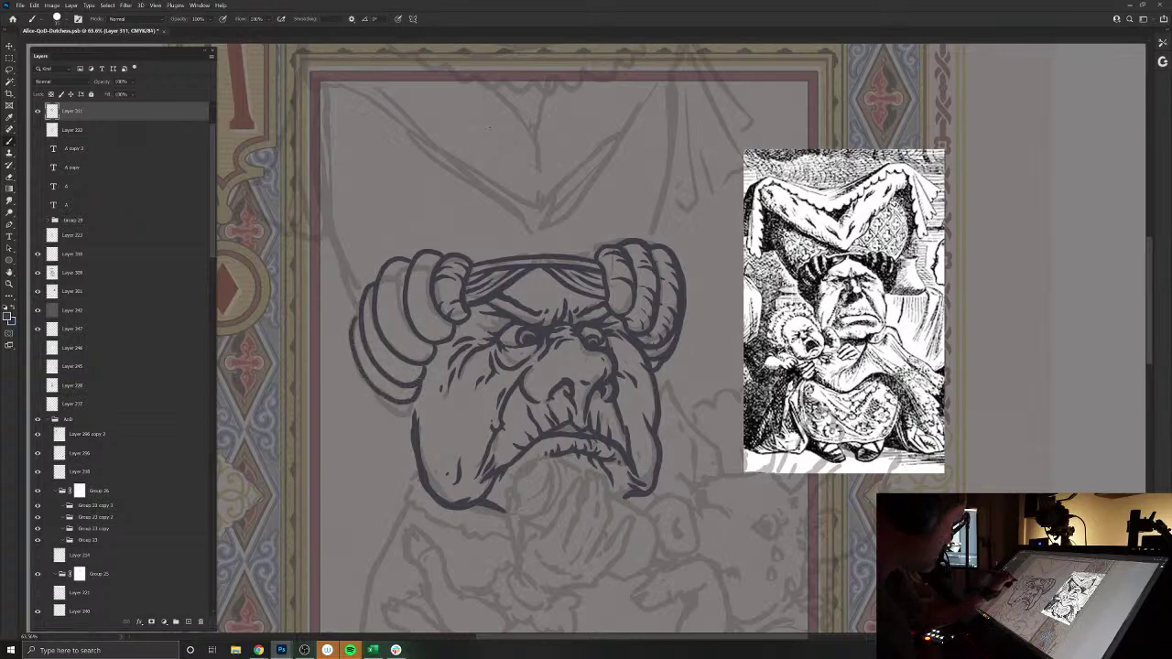
left_click_drag(408, 420, 366, 388)
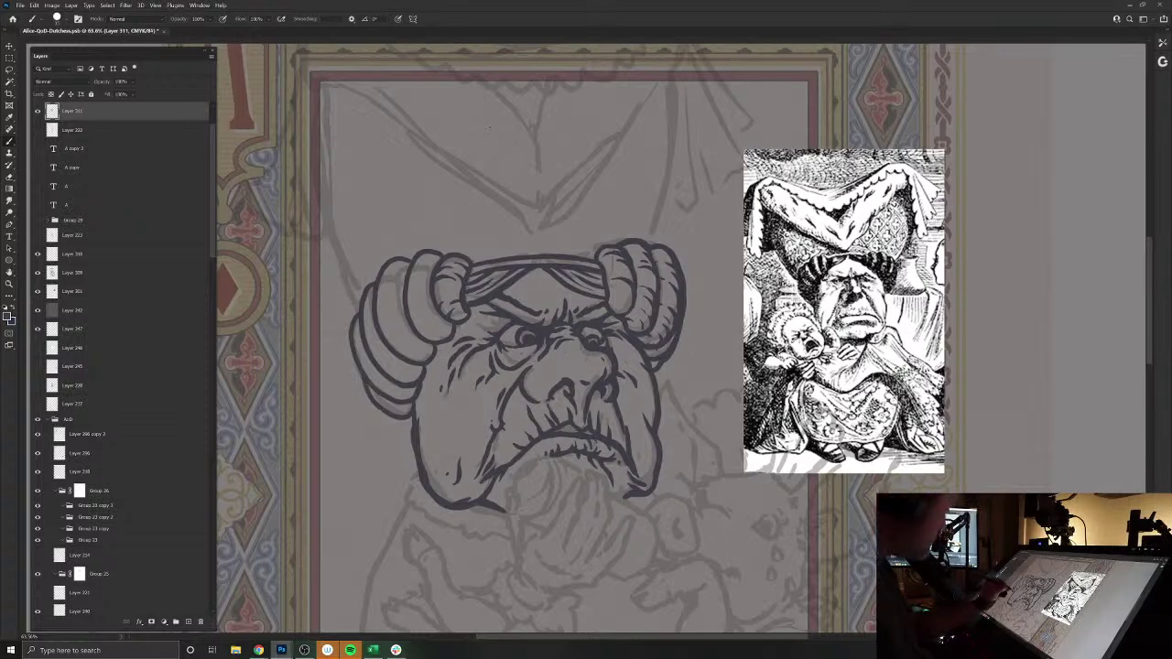
left_click_drag(389, 417, 410, 431)
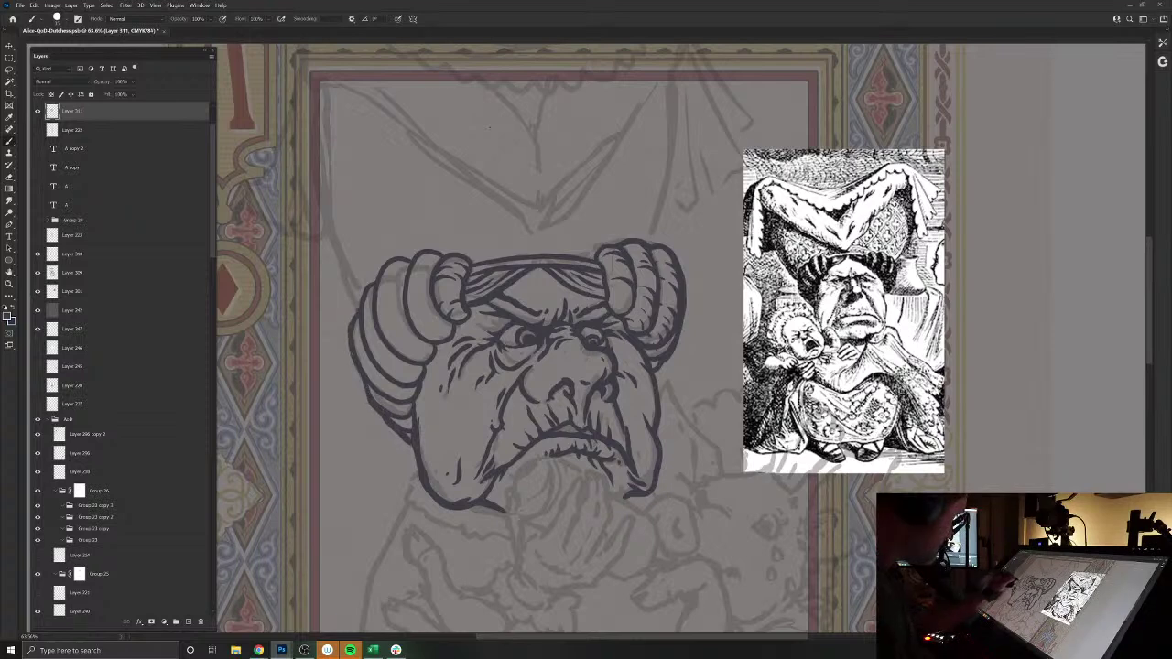
- Ink short cross creases along the second and third near-side headdress rolls, counting outward from the face, down to their lower ends
left_click_drag(368, 284, 408, 256)
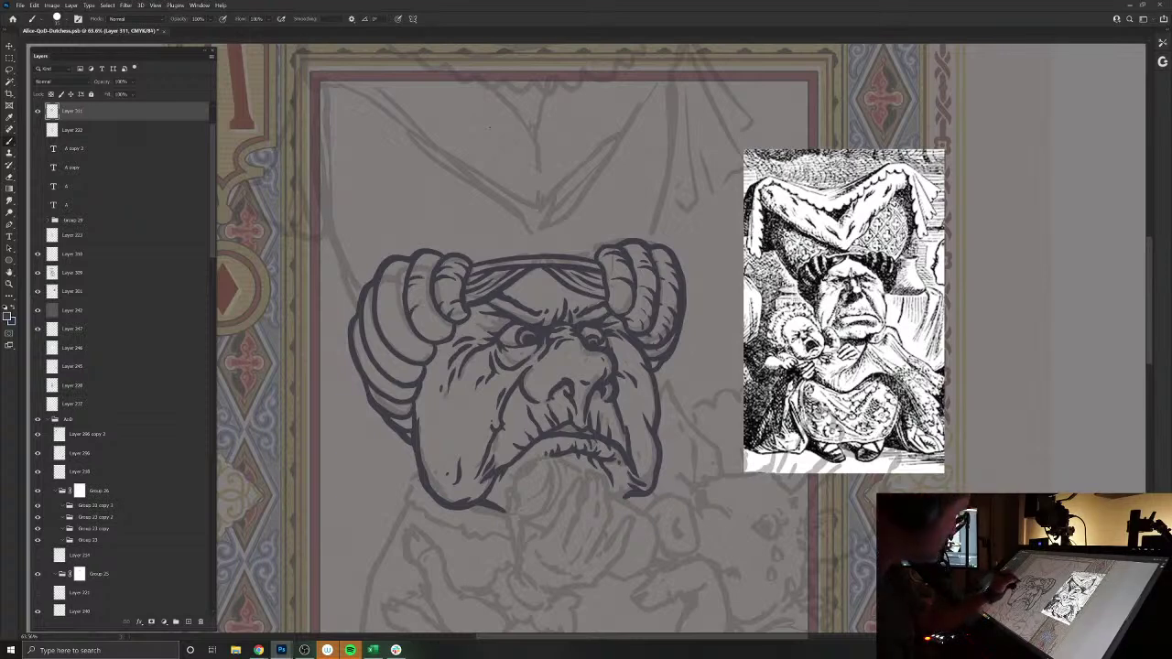
left_click_drag(389, 410, 540, 504)
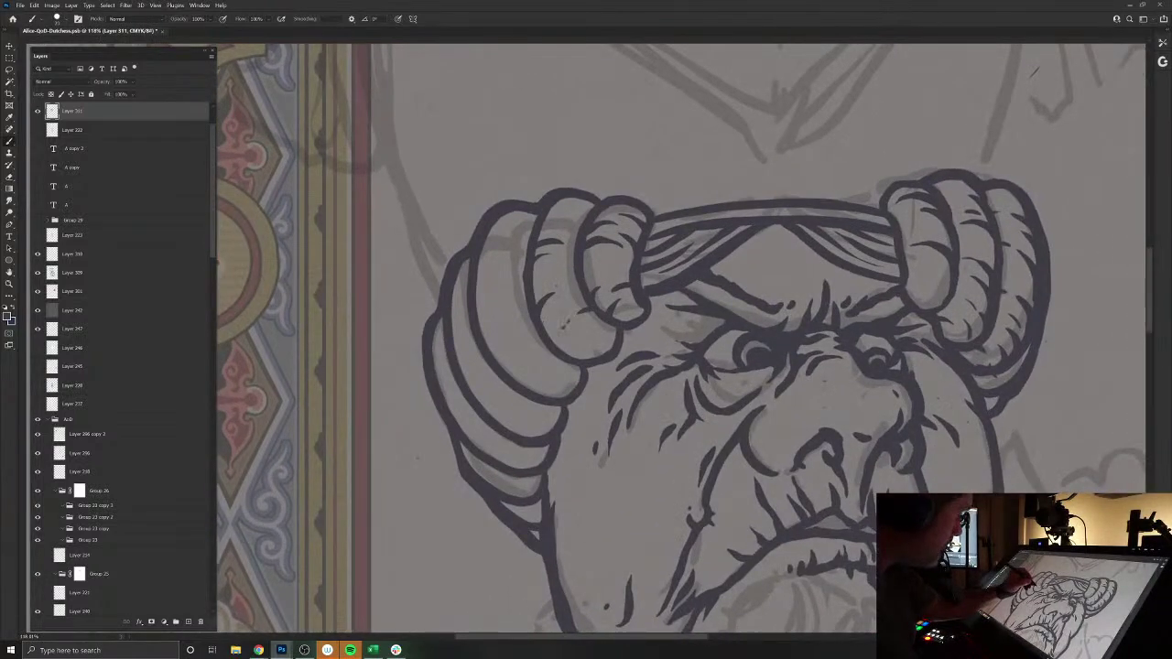
mouse_move(567, 321)
left_mouse_down()
mouse_move(557, 349)
mouse_move(593, 344)
mouse_move(596, 357)
left_mouse_up()
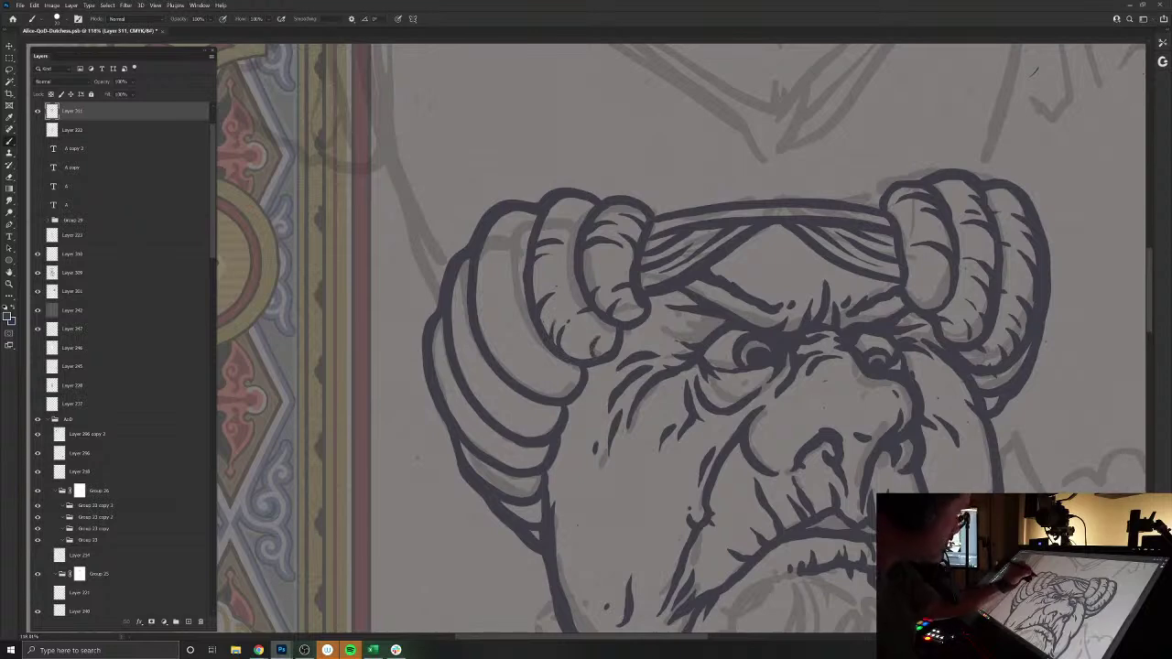
mouse_move(511, 230)
left_mouse_down()
mouse_move(485, 249)
mouse_move(480, 274)
mouse_move(523, 253)
left_mouse_up()
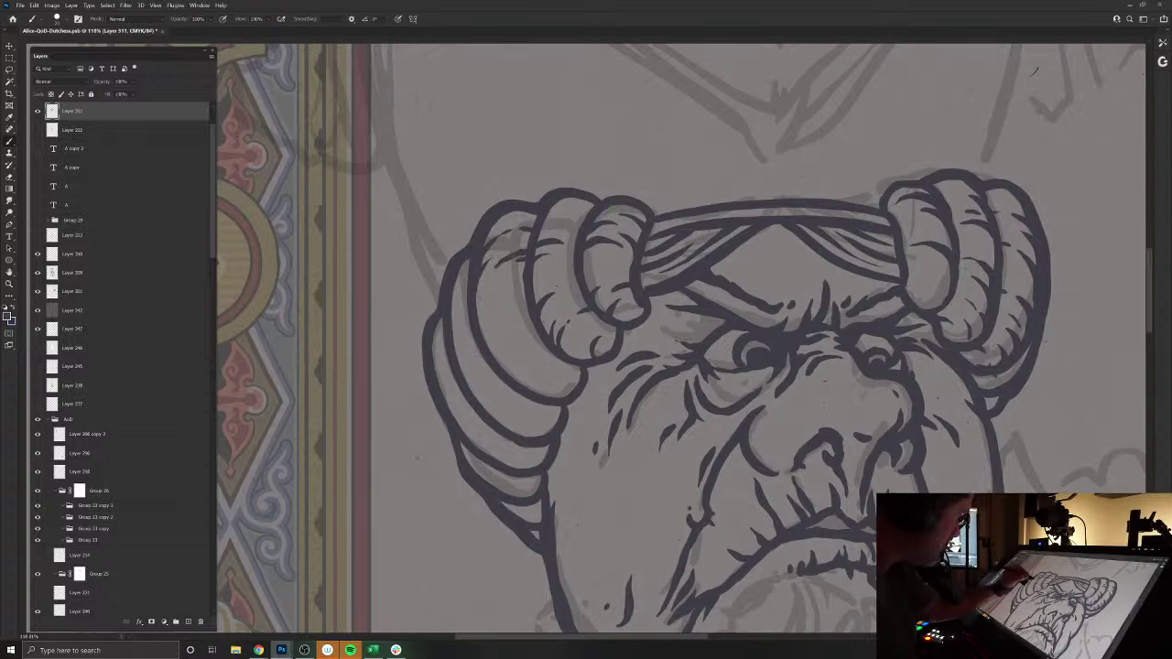
mouse_move(491, 282)
left_mouse_down()
mouse_move(478, 313)
mouse_move(524, 286)
left_mouse_up()
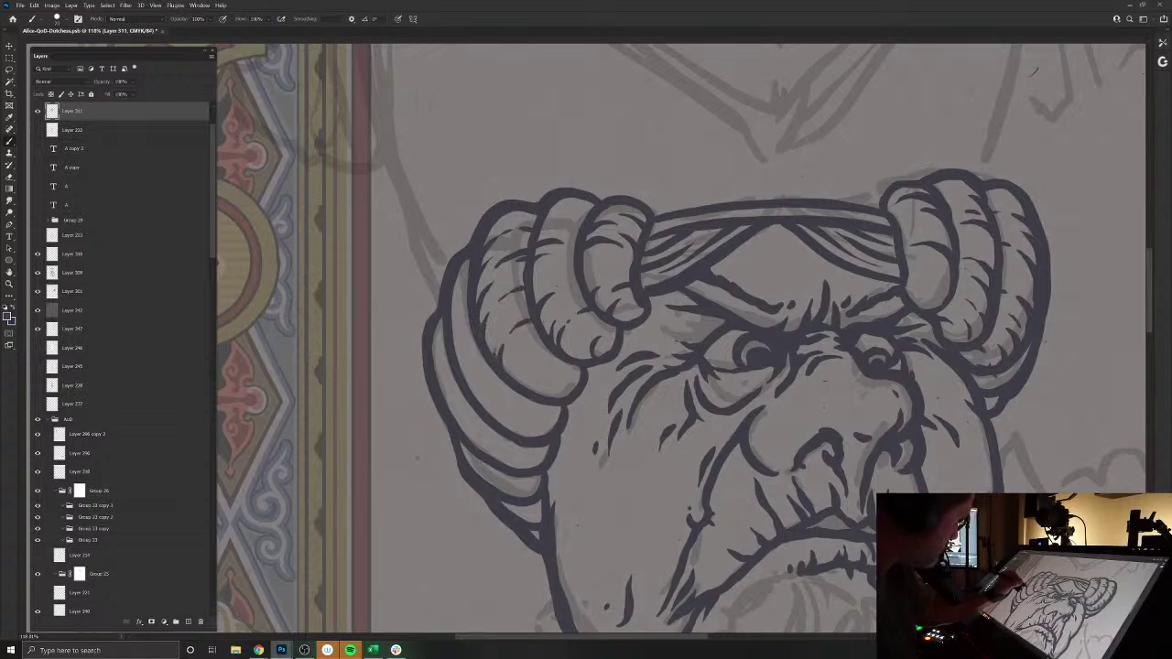
left_click_drag(516, 375, 516, 363)
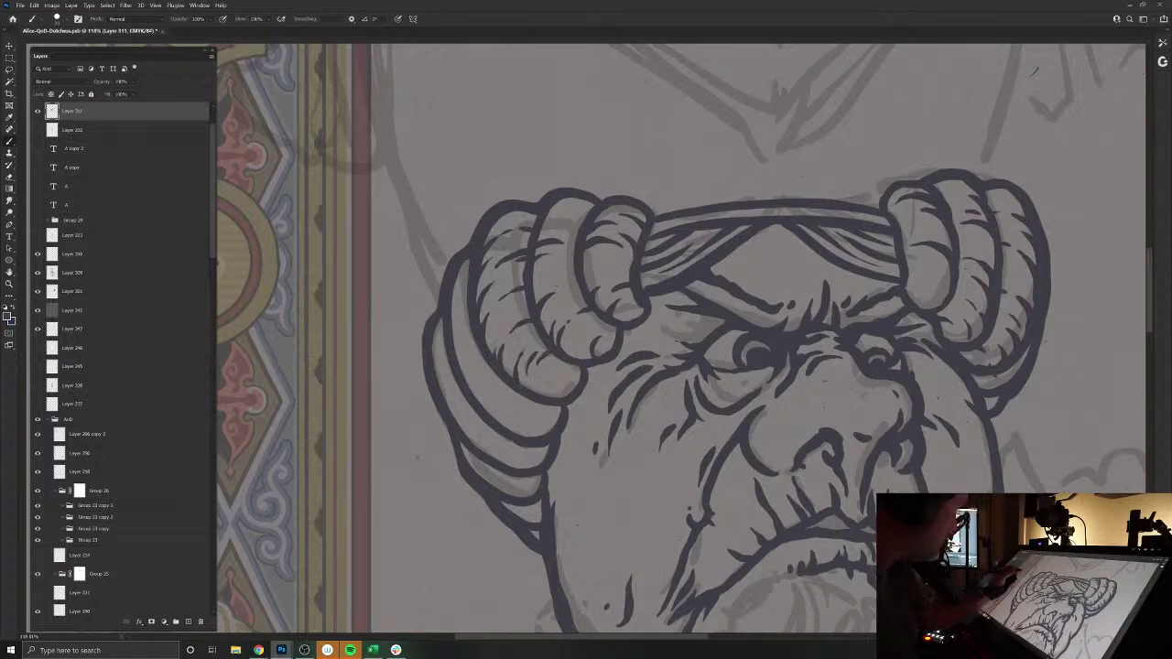
- Ink short cross creases along the fourth near-side headdress roll, with a small curl at its lower end
left_click_drag(525, 435, 520, 423)
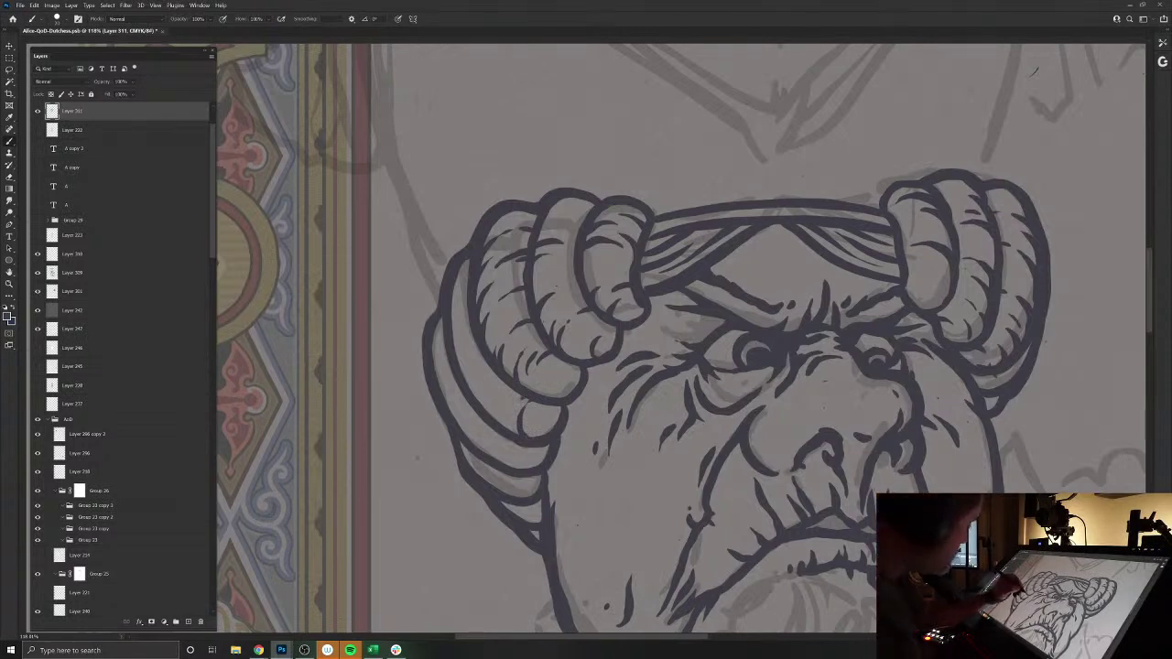
left_click_drag(505, 392, 489, 419)
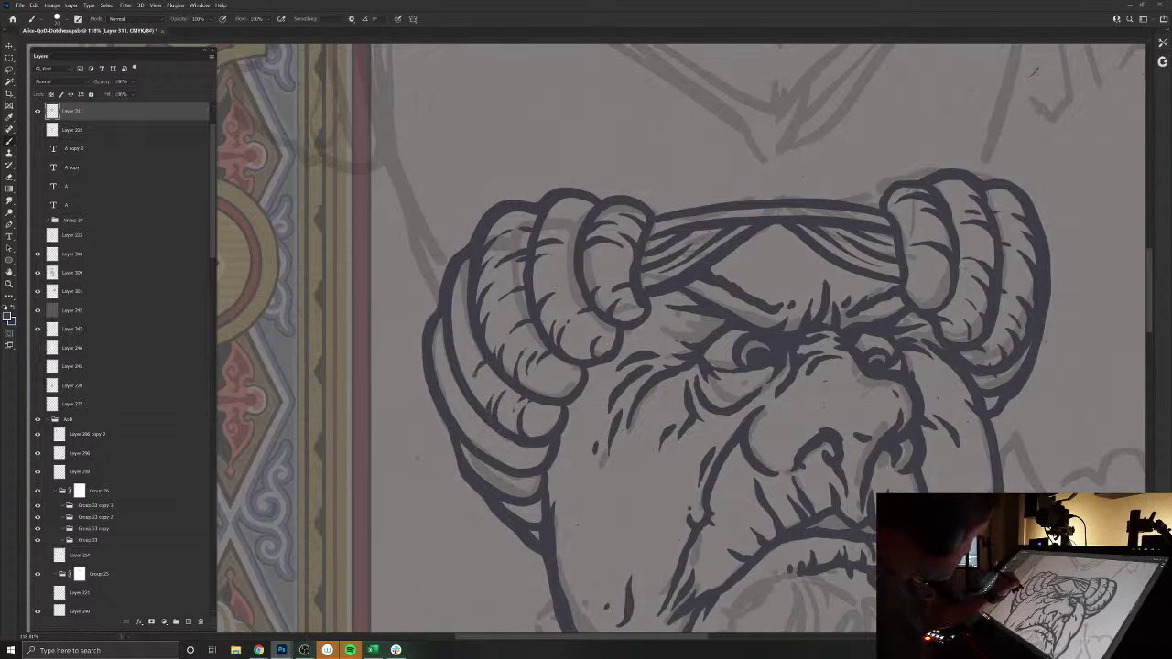
left_click_drag(476, 375, 471, 408)
left_click_drag(465, 339, 458, 357)
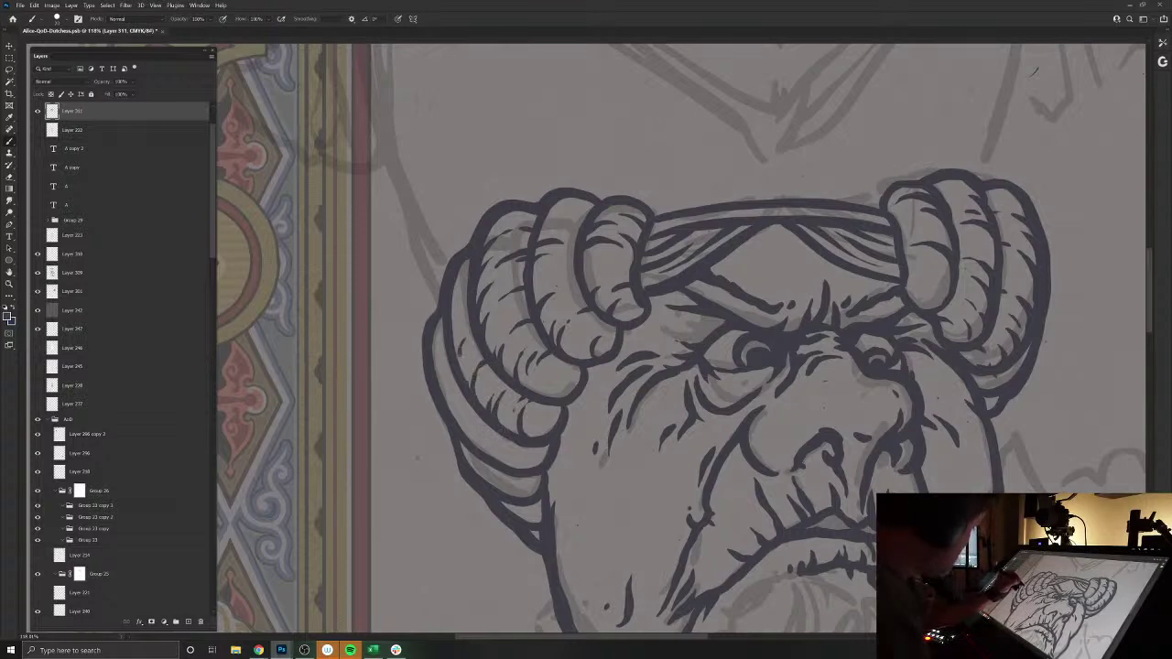
left_click_drag(551, 416, 541, 426)
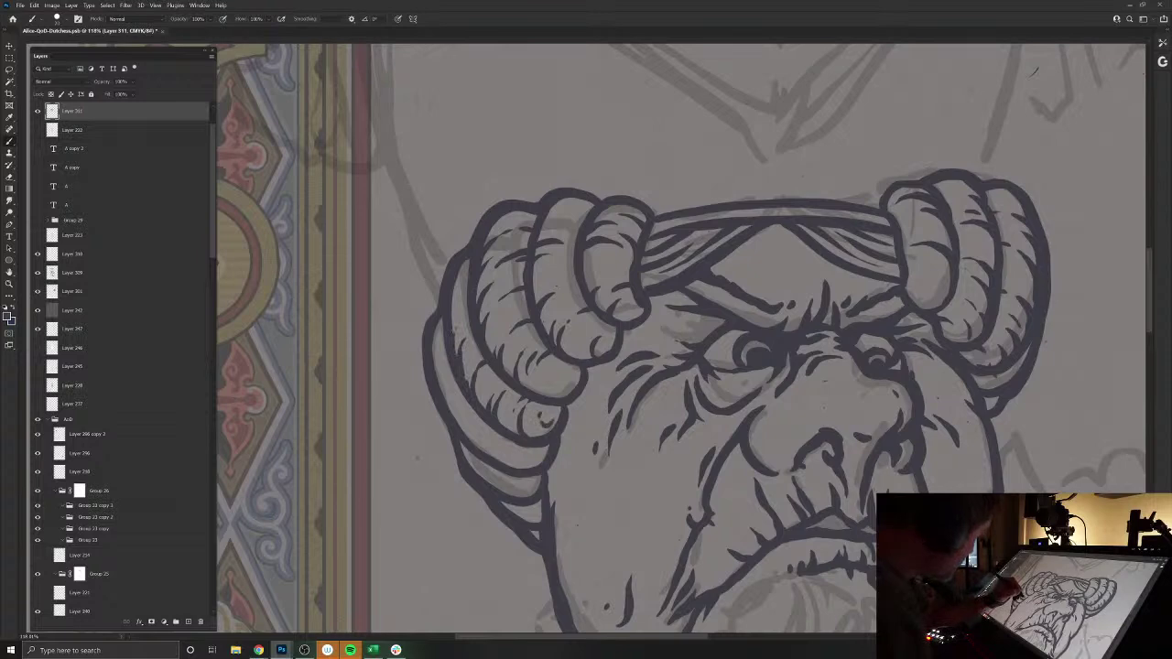
left_click_drag(468, 295, 449, 330)
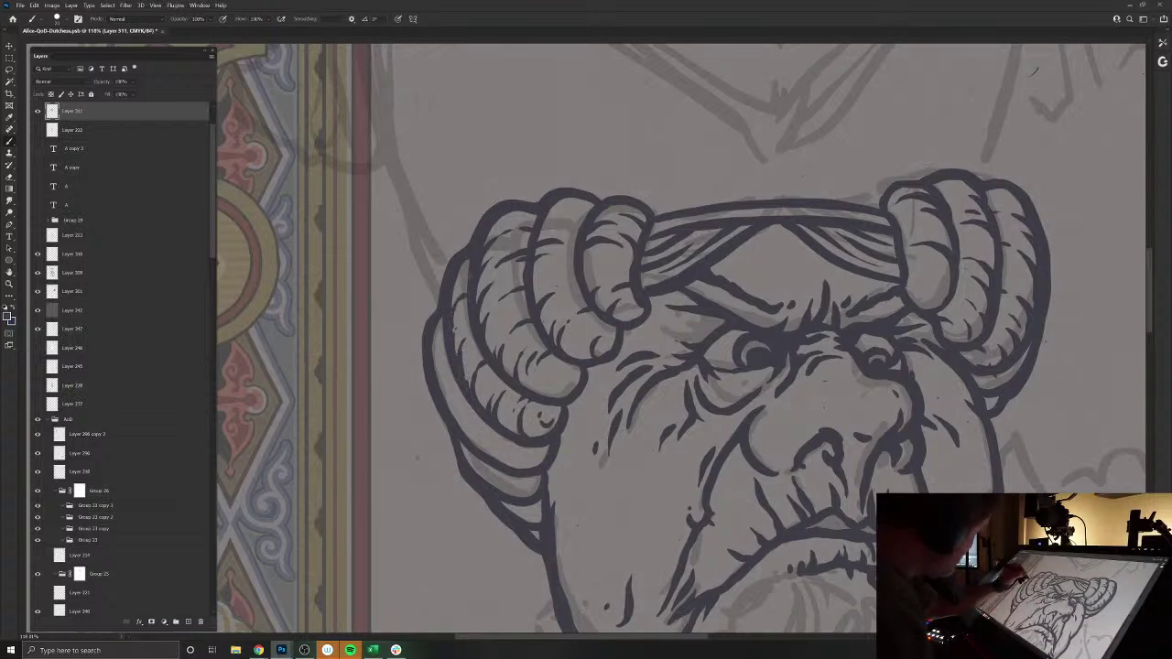
left_click_drag(471, 271, 461, 278)
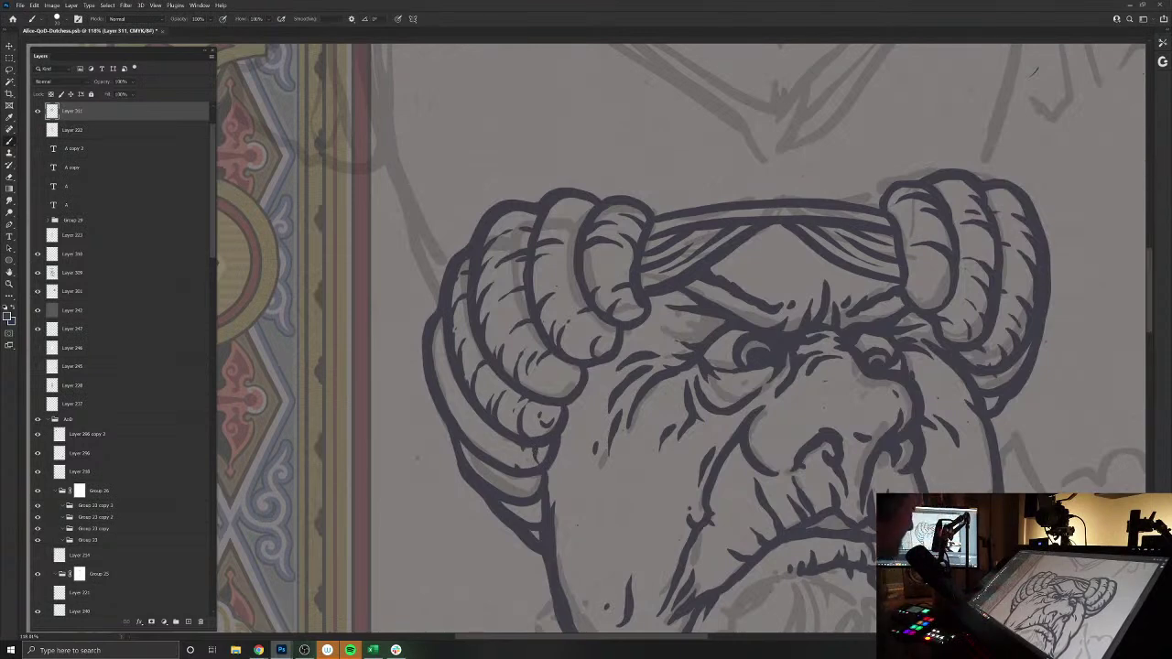
- Ink short cross creases along the two outermost near-side headdress rolls, from their upper curves to the lower ends
left_click_drag(502, 432, 504, 463)
left_click_drag(484, 416, 479, 449)
left_click_drag(456, 393, 454, 405)
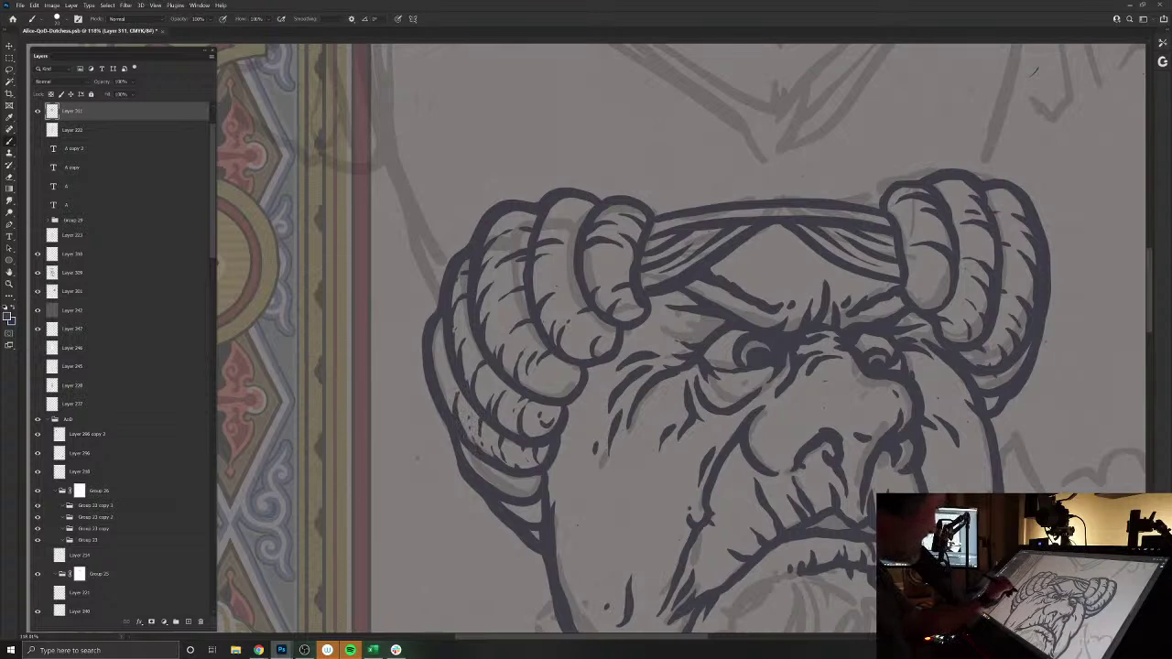
left_click_drag(441, 354, 442, 394)
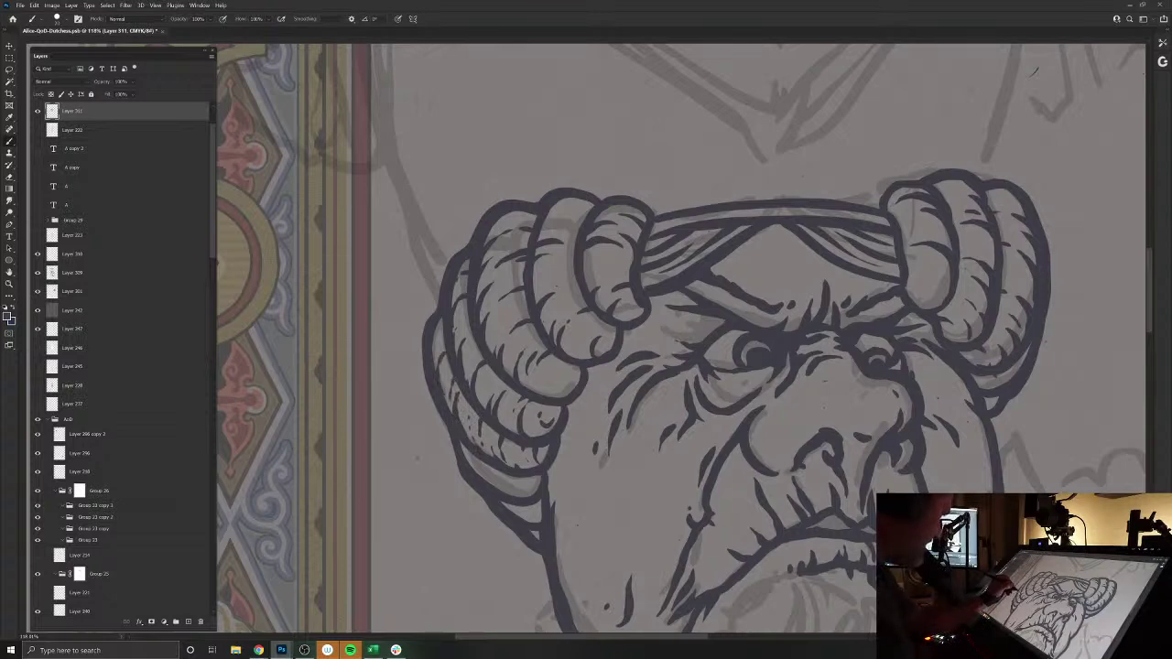
left_click_drag(500, 471, 495, 489)
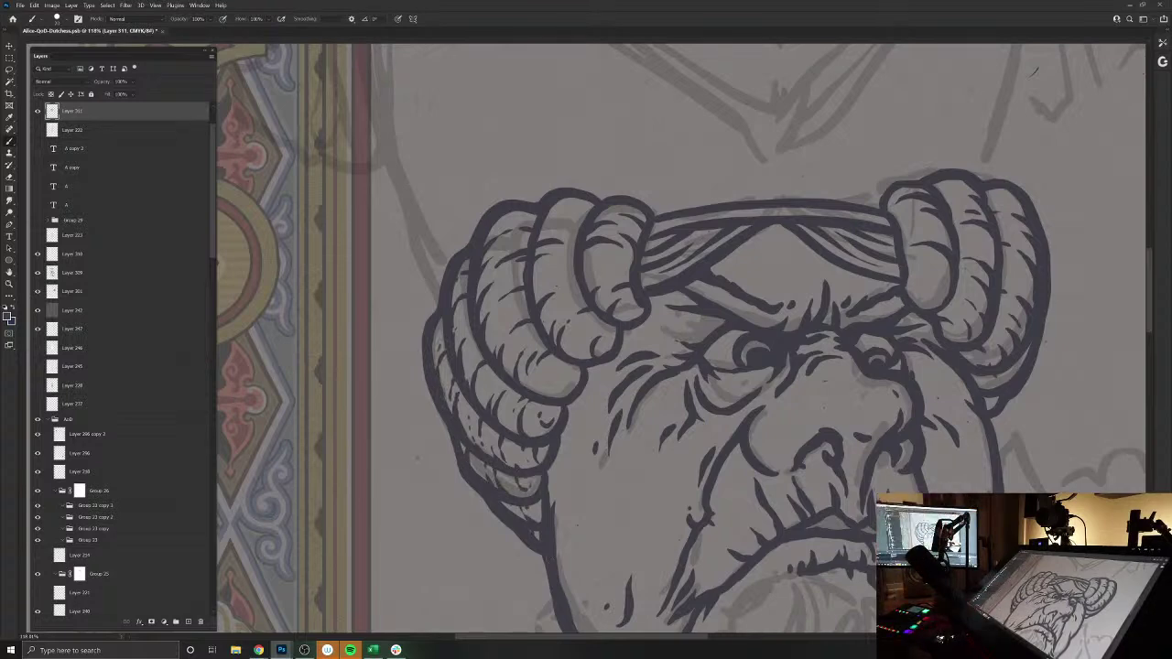
- Ink a small curl at the lower end of the innermost far-side headdress roll
left_click_drag(729, 492, 524, 569)
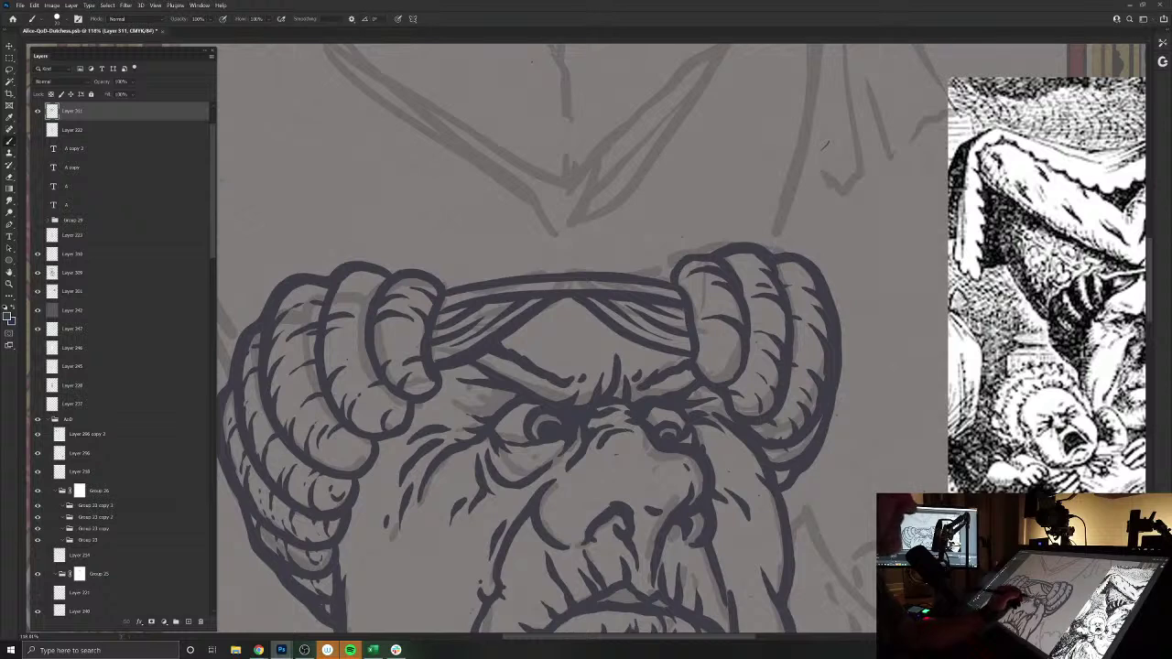
left_click_drag(712, 374, 738, 372)
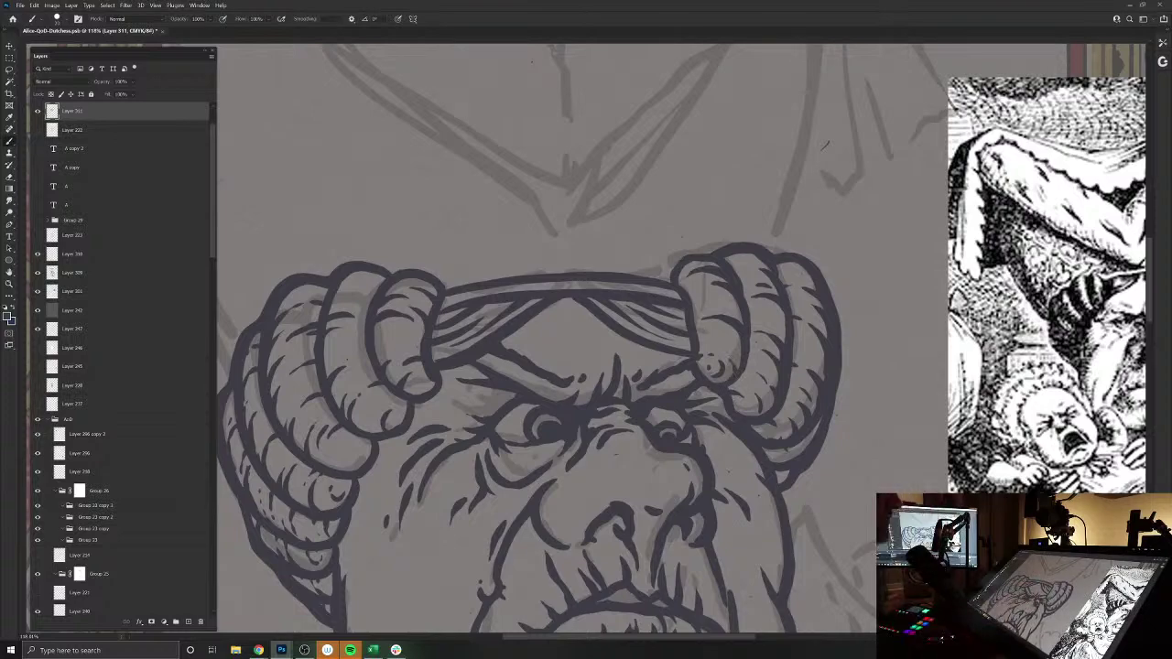
left_click_drag(740, 445, 654, 371)
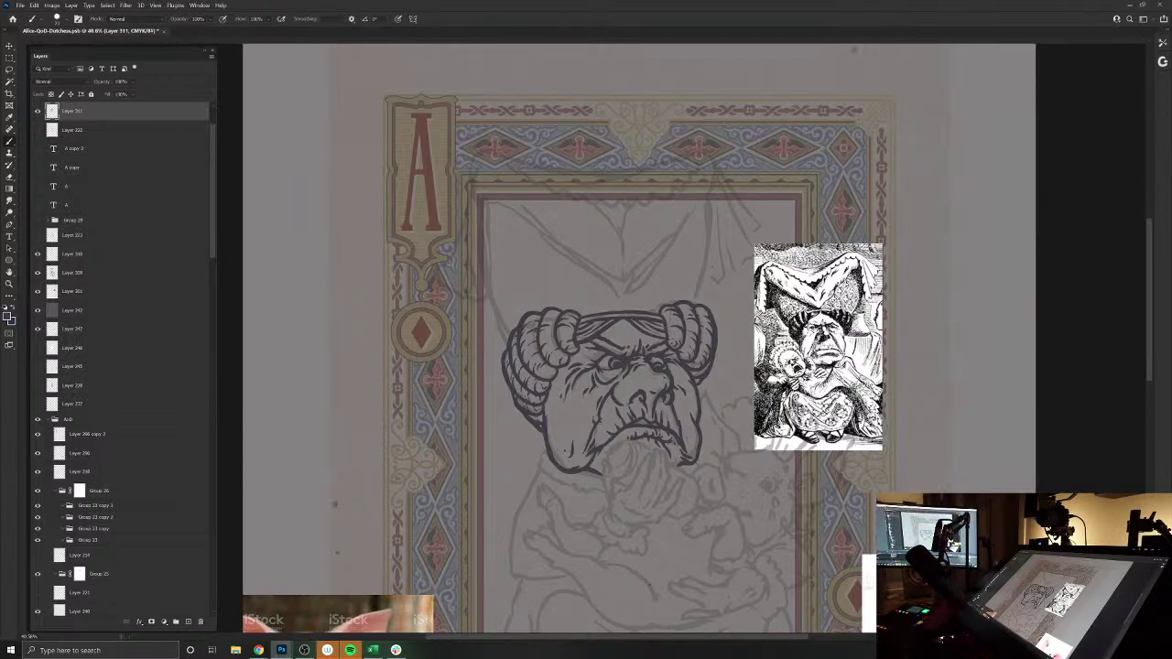
left_click_drag(626, 496, 647, 536)
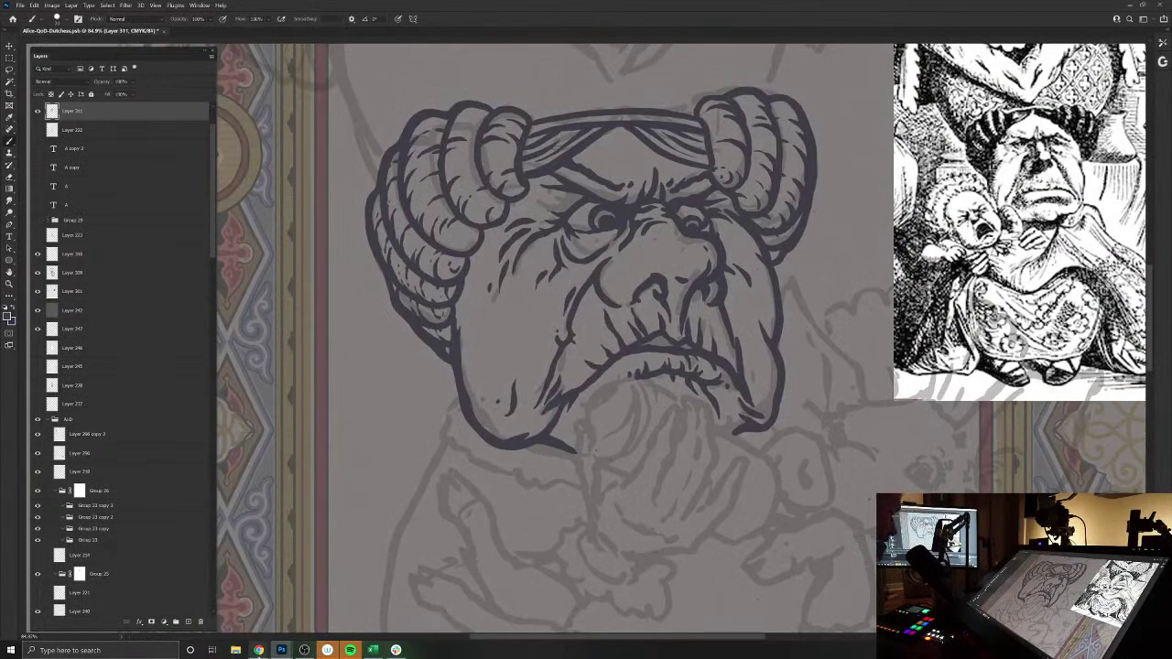
- Switch to the Chrome browser and search iStock for "old women hands"
mouse_move(258, 650)
left_click(401, 612)
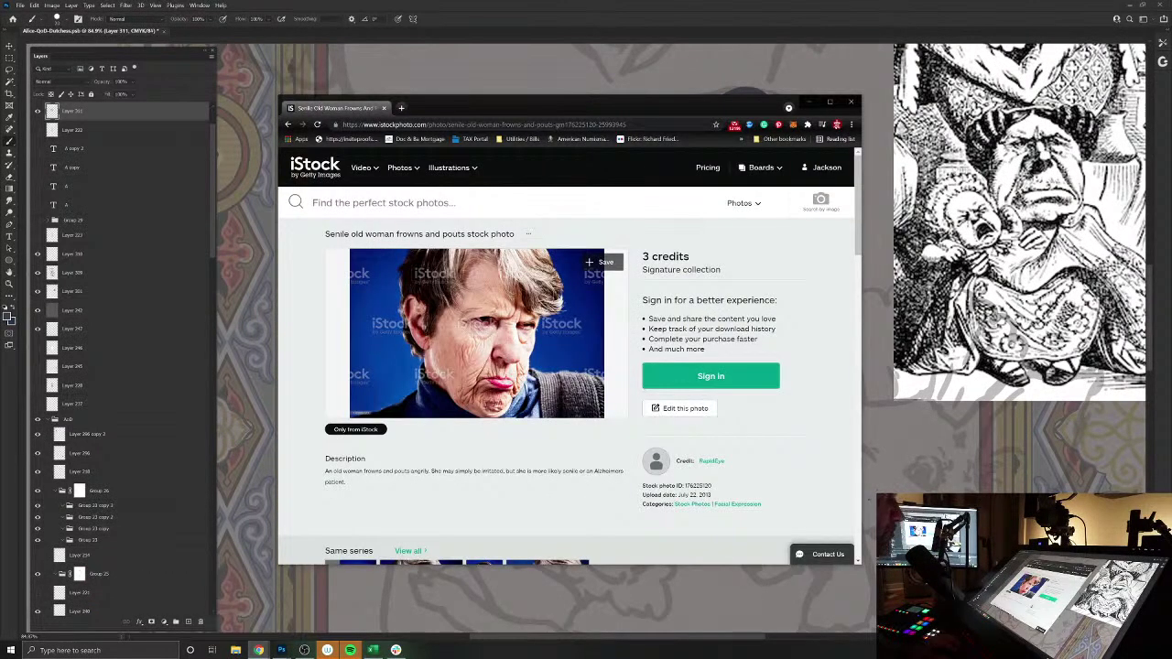
left_click(383, 202)
type("old ")
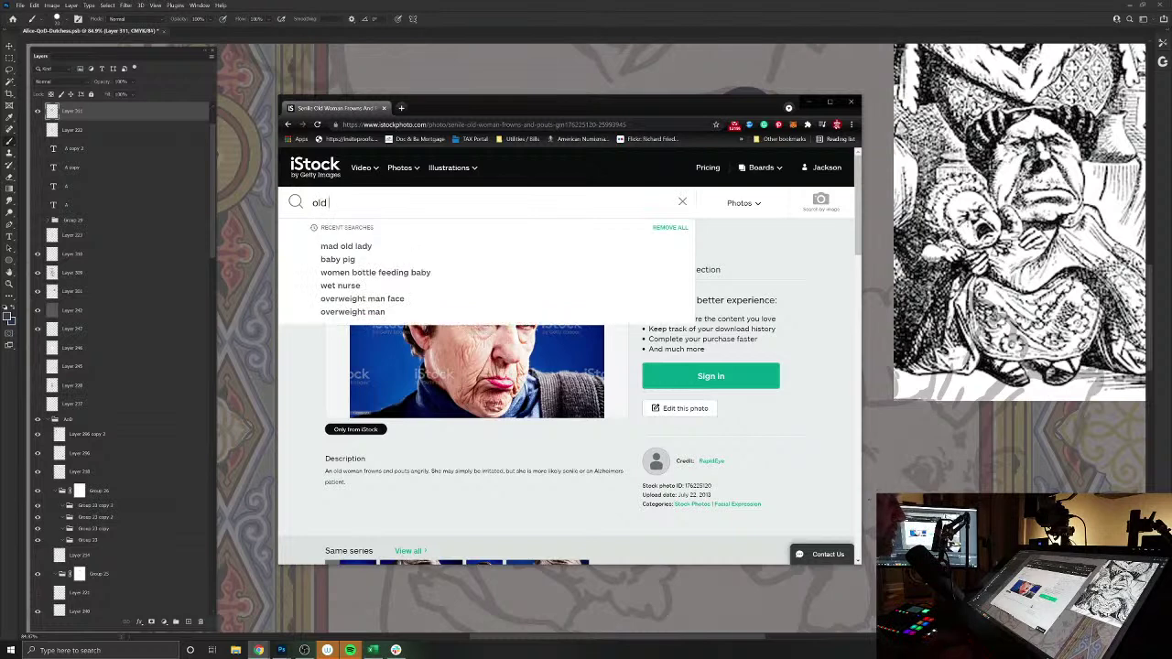
type("women hands")
key("Return")
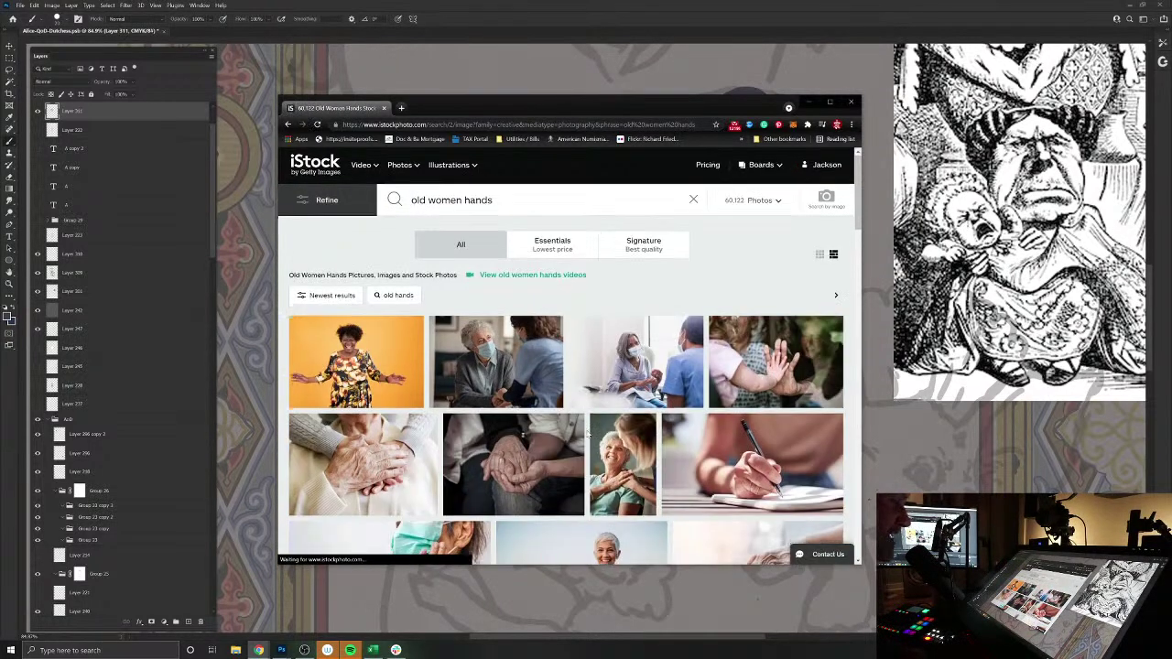
- Browse the hand photos and open the close-up of an elderly woman resting one hand over the other wrist
scroll(586, 435, "down", 6)
scroll(587, 436, "down", 2)
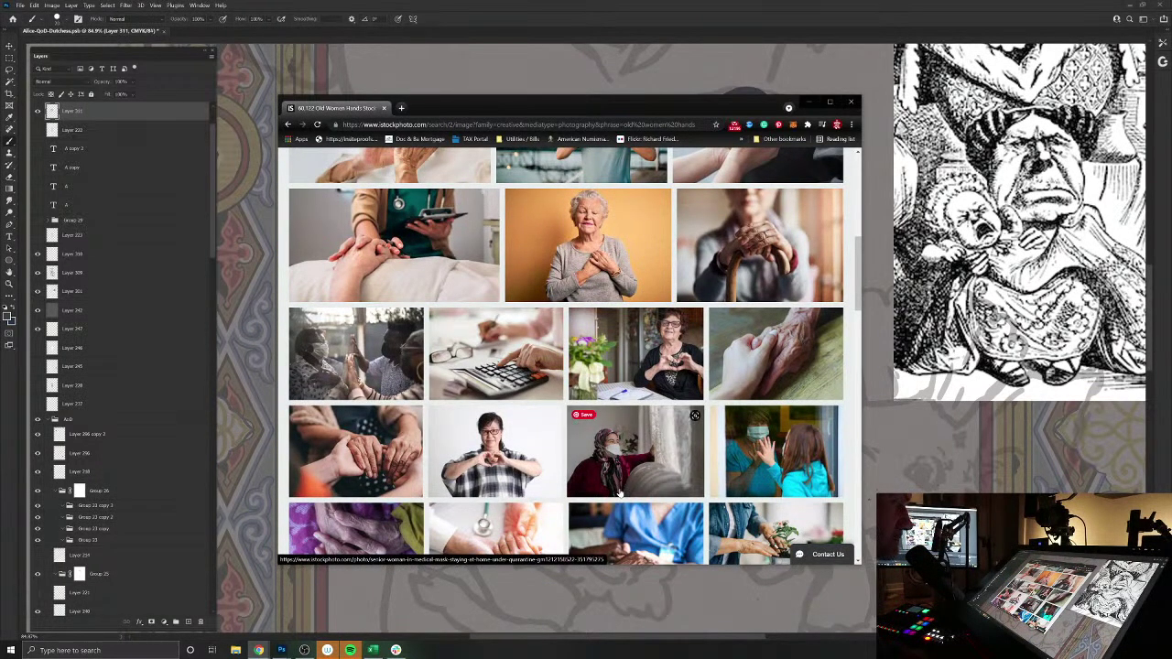
scroll(619, 493, "down", 2)
scroll(619, 492, "down", 2)
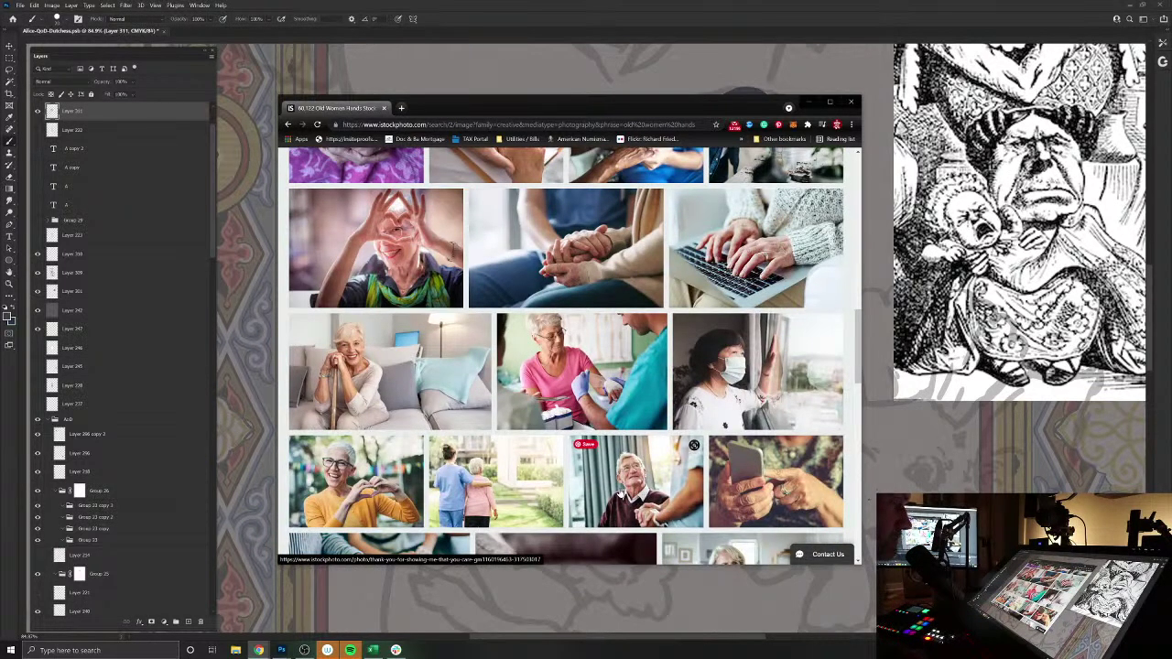
scroll(619, 492, "down", 2)
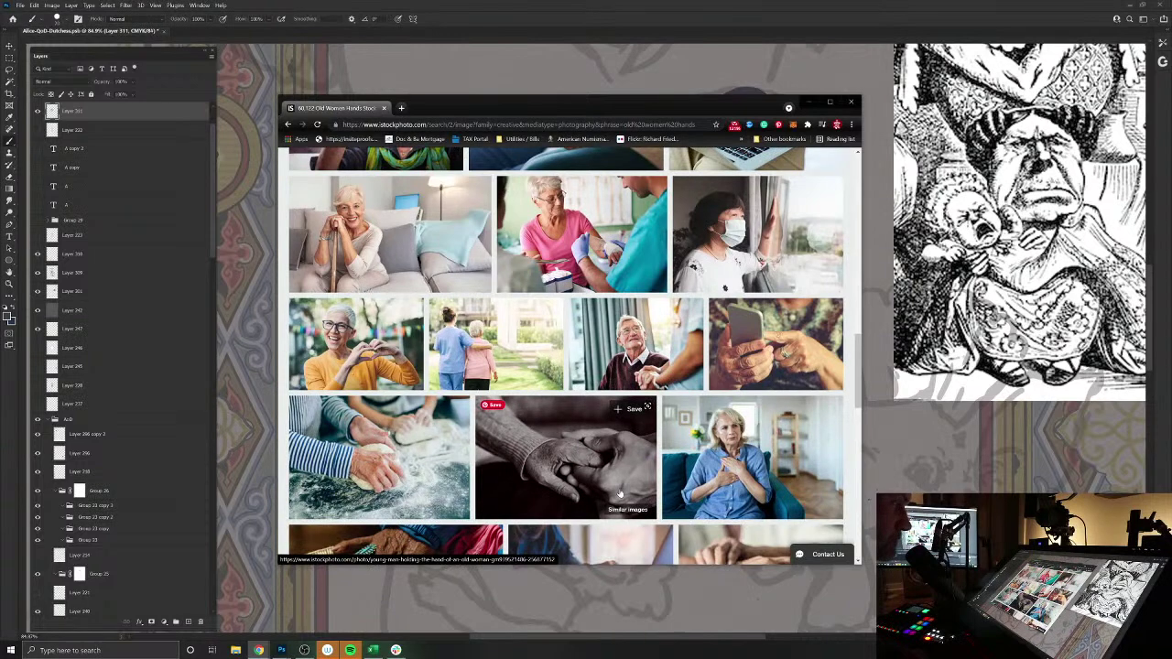
scroll(619, 493, "down", 3)
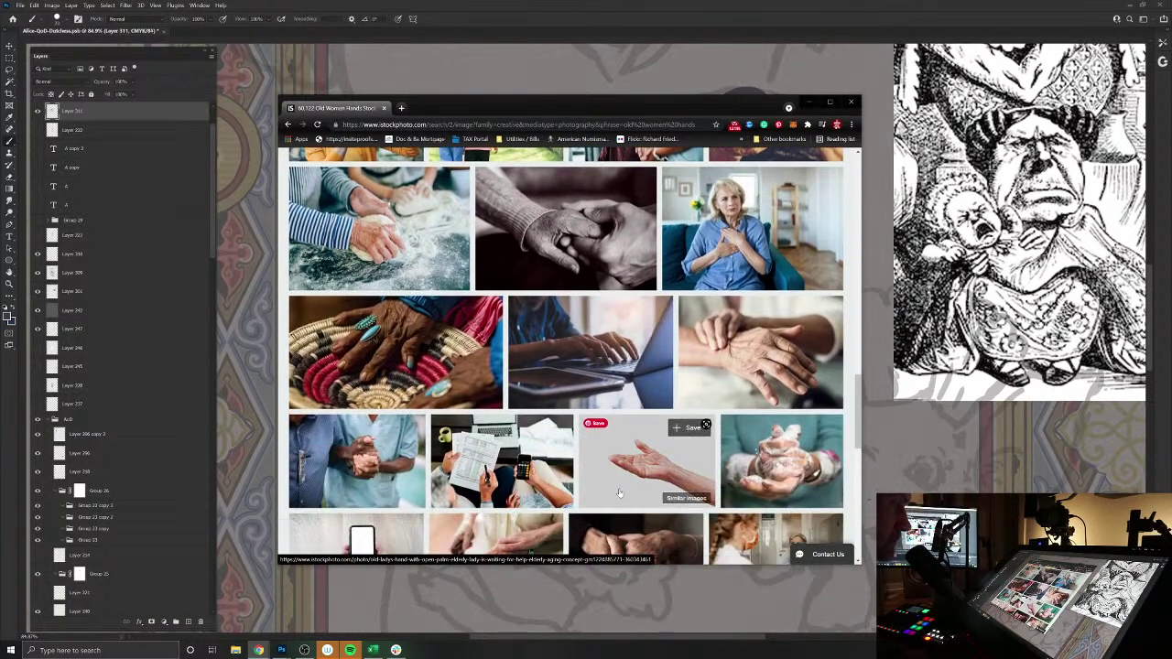
left_click(754, 360)
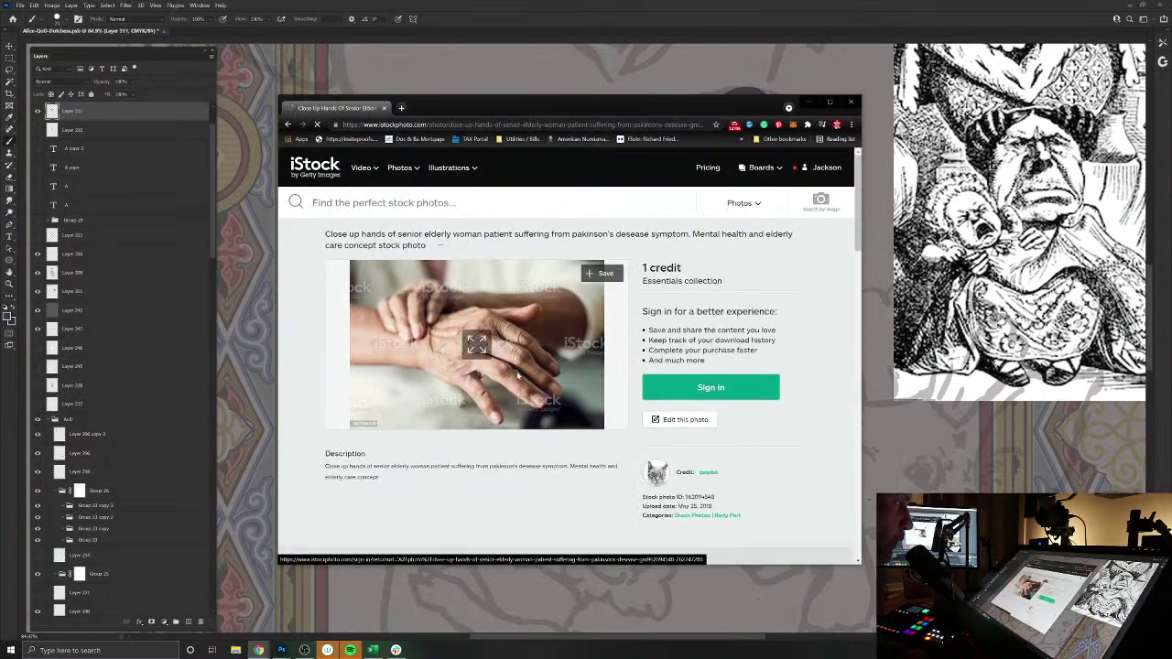
- Copy the elderly hands photo and switch back to the card artwork in Photoshop
right_click(506, 346)
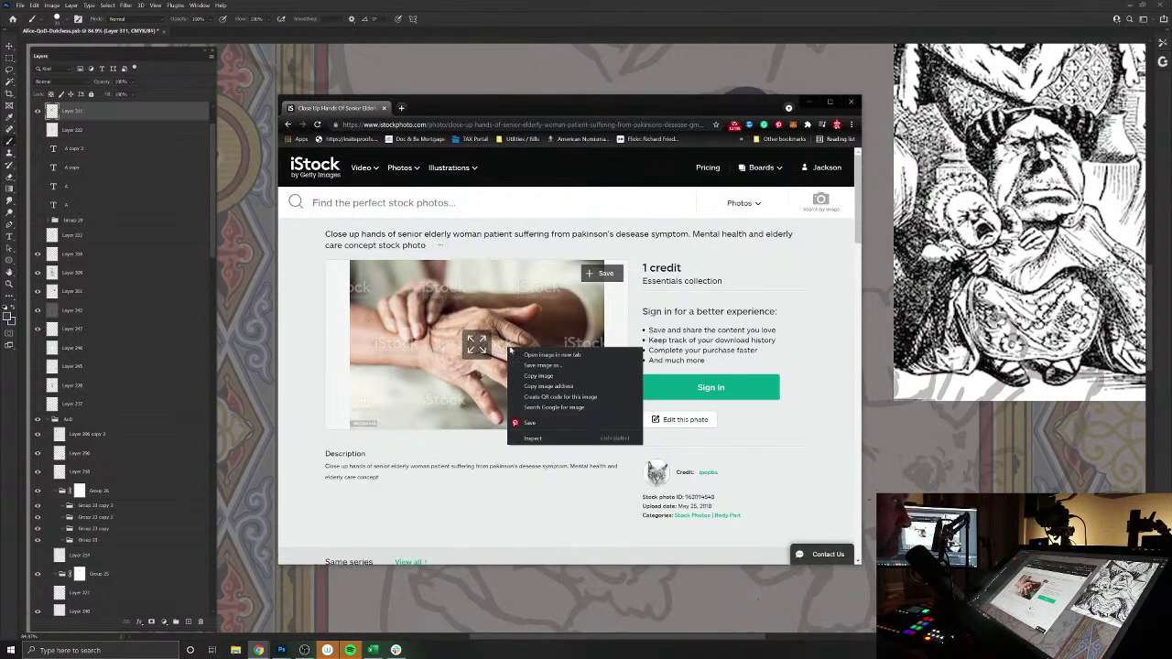
left_click(538, 378)
left_click(671, 574)
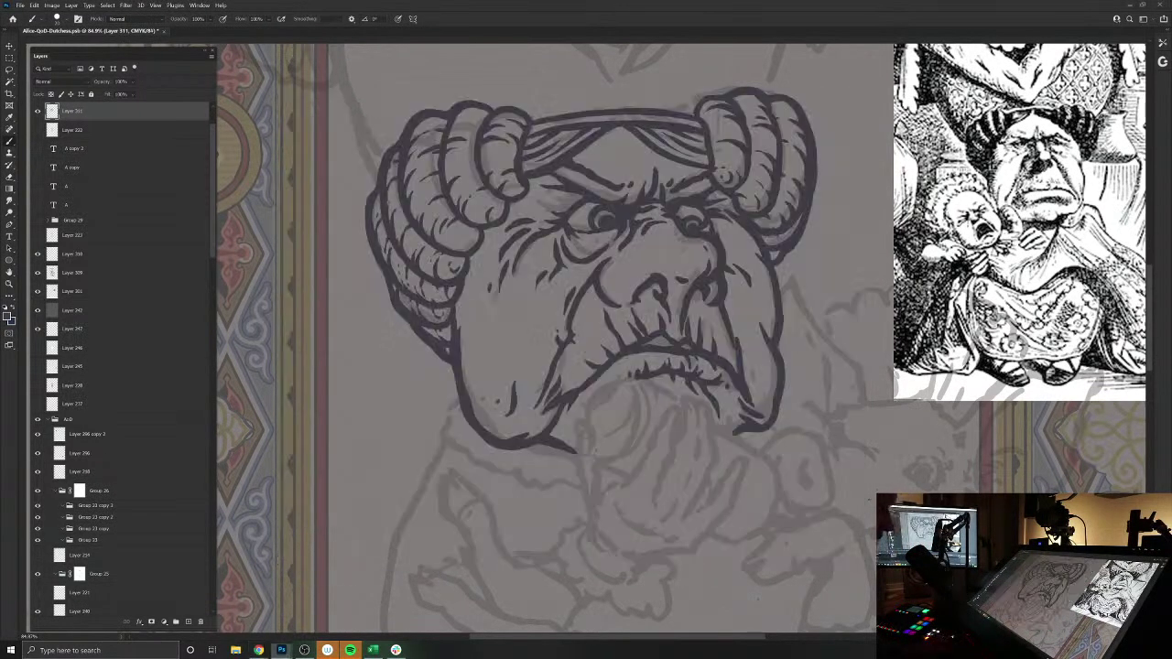
key("super")
key("super")
- Paste the hands photo into the artwork and place it directly below the Duchess engraving reference
key("ctrl+v")
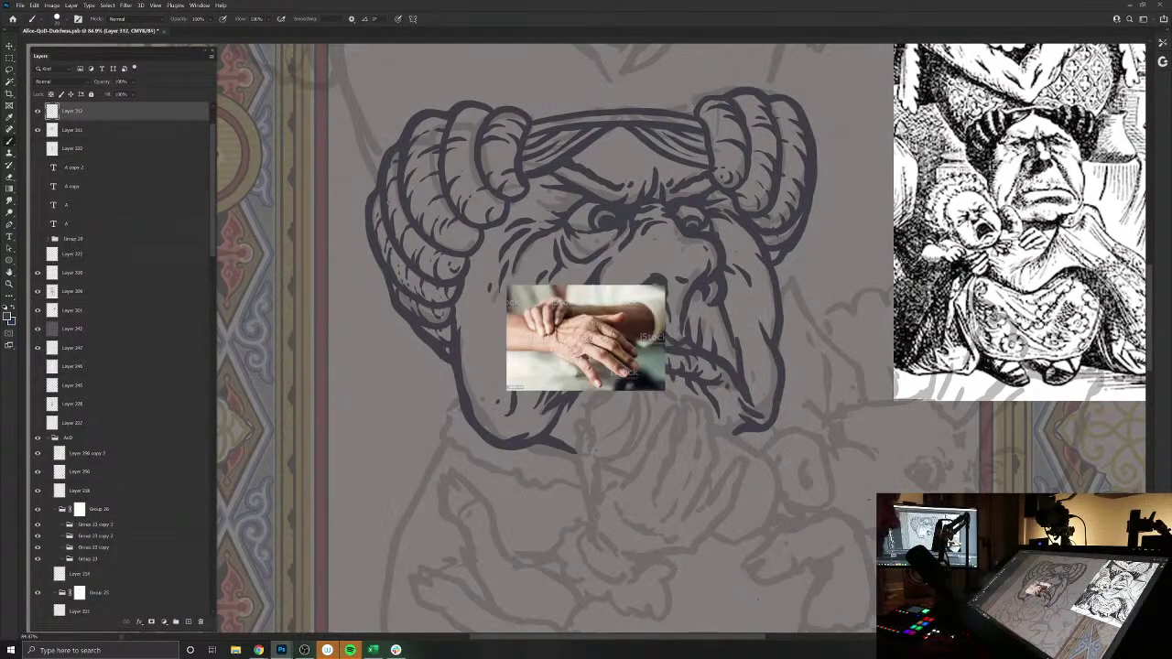
key("v")
left_click_drag(586, 338, 983, 467)
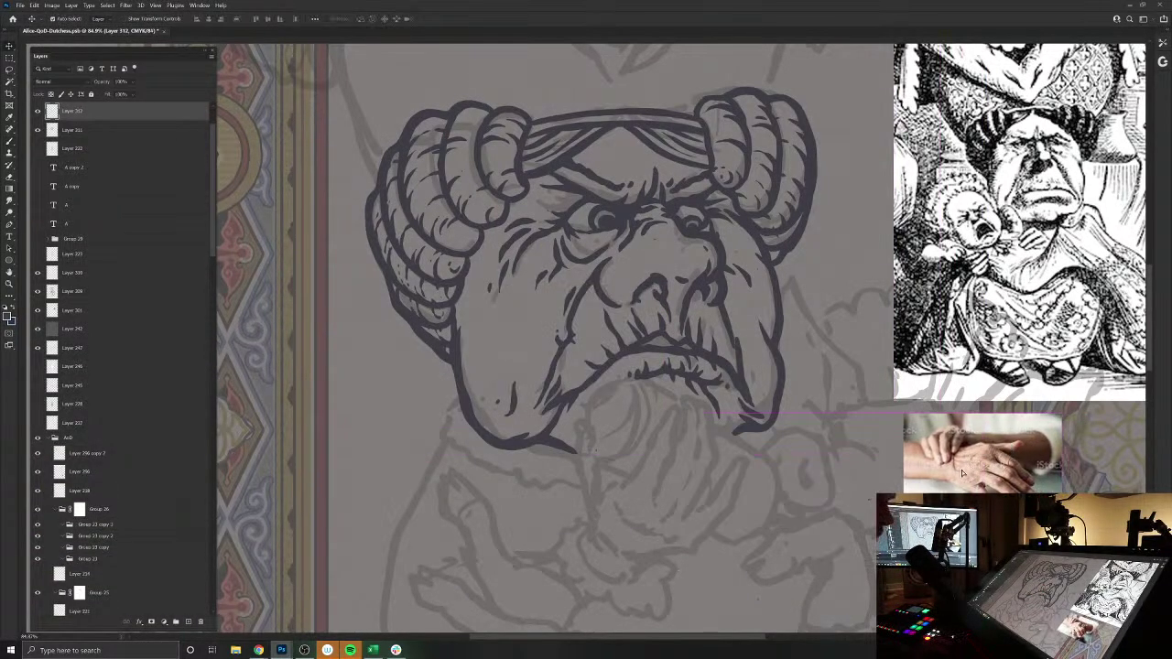
- On the face's line-art layer, ink the chin's far edge below the mouth corner and erase the line's lower part
left_click(729, 372)
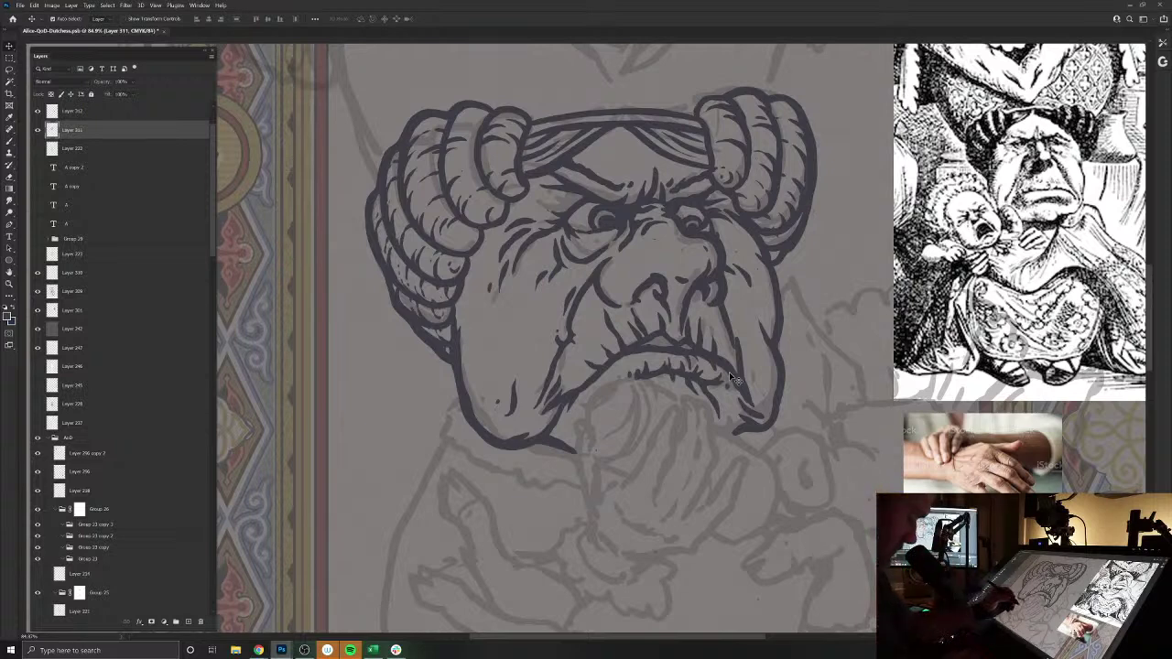
key("b")
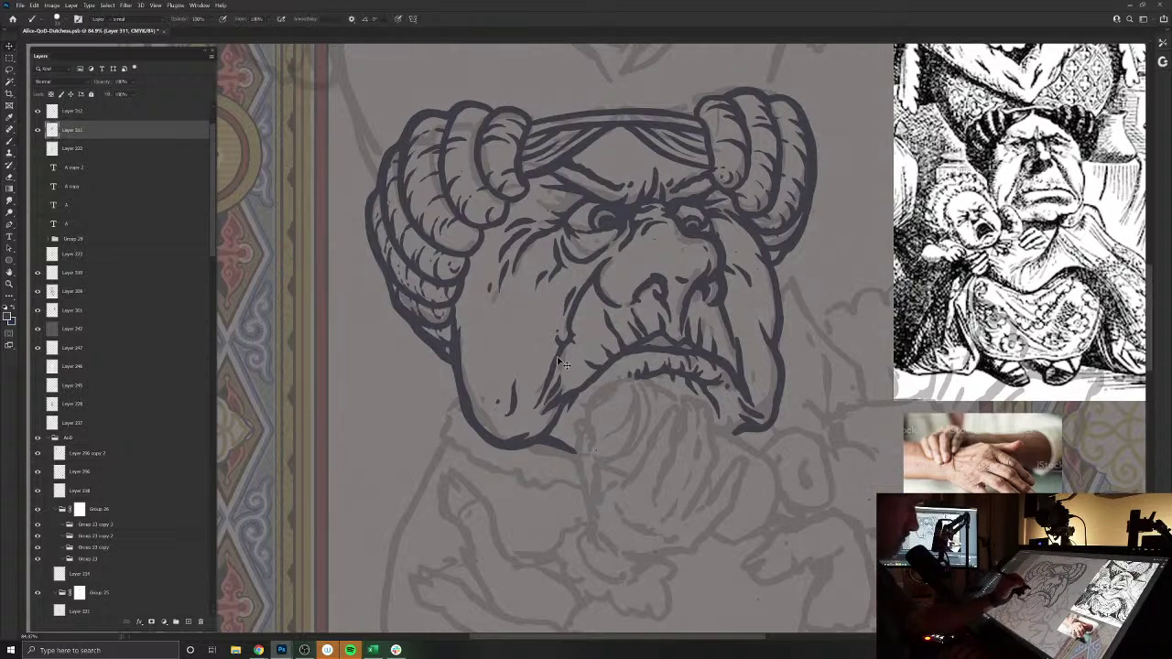
key("v")
key("b")
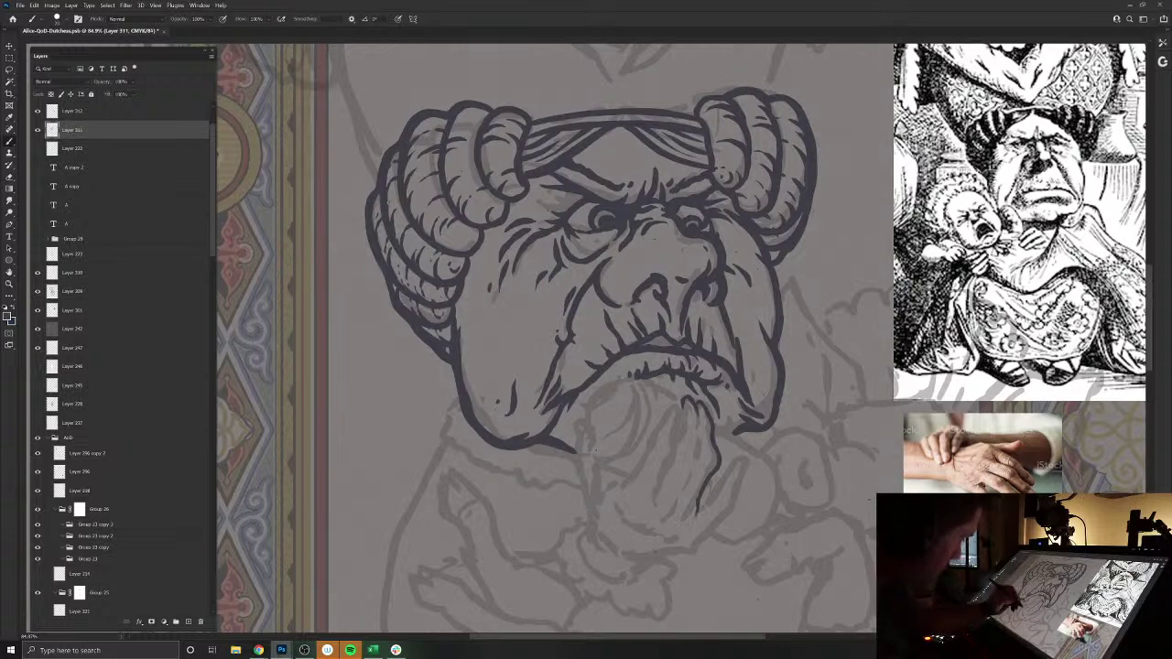
key("e")
left_click_drag(698, 513, 717, 436)
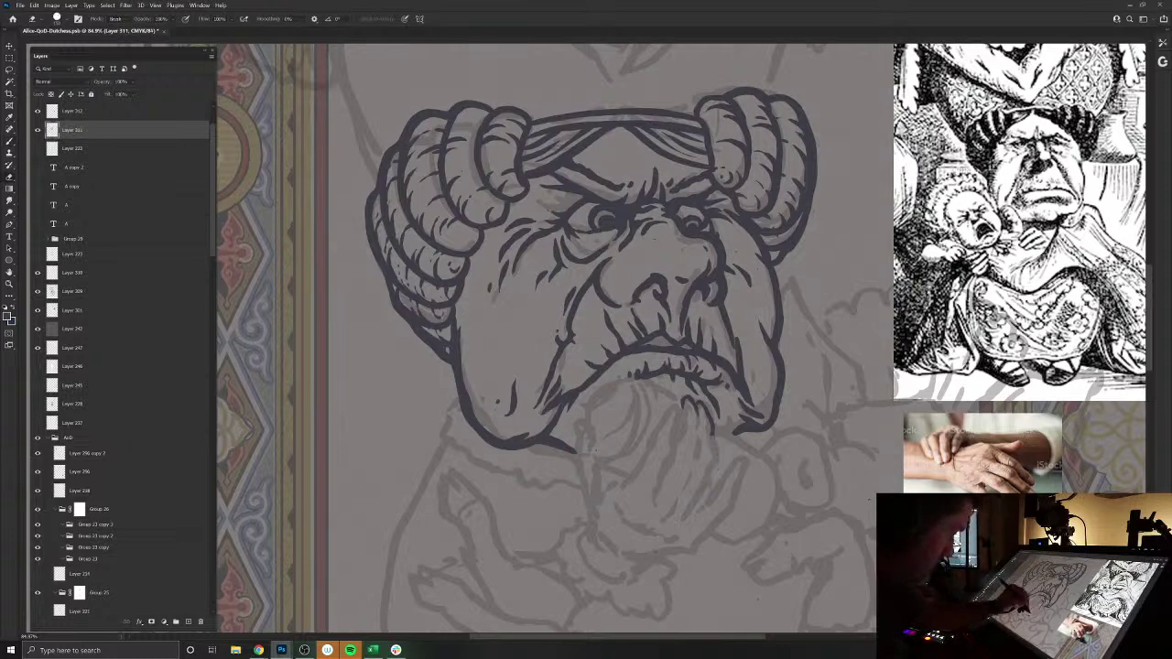
- Ink the two adjoining fingers of the hand raised over the chin, with fingertip details and knuckle creases, on the face's line-art layer
key("b")
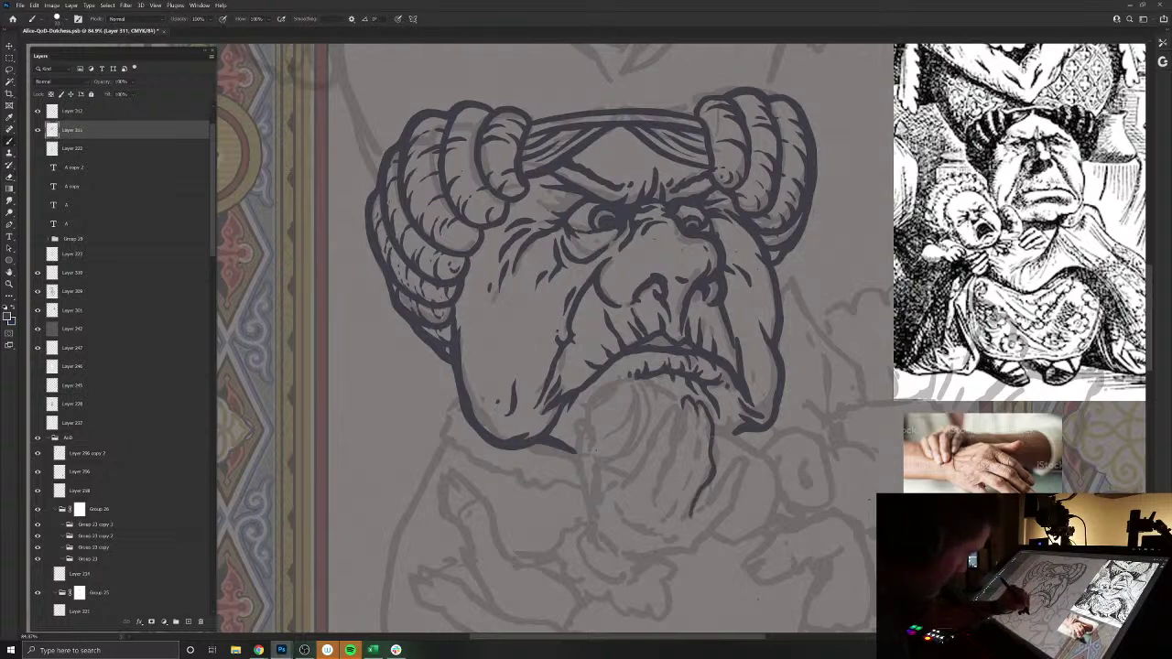
left_click_drag(696, 515, 691, 527)
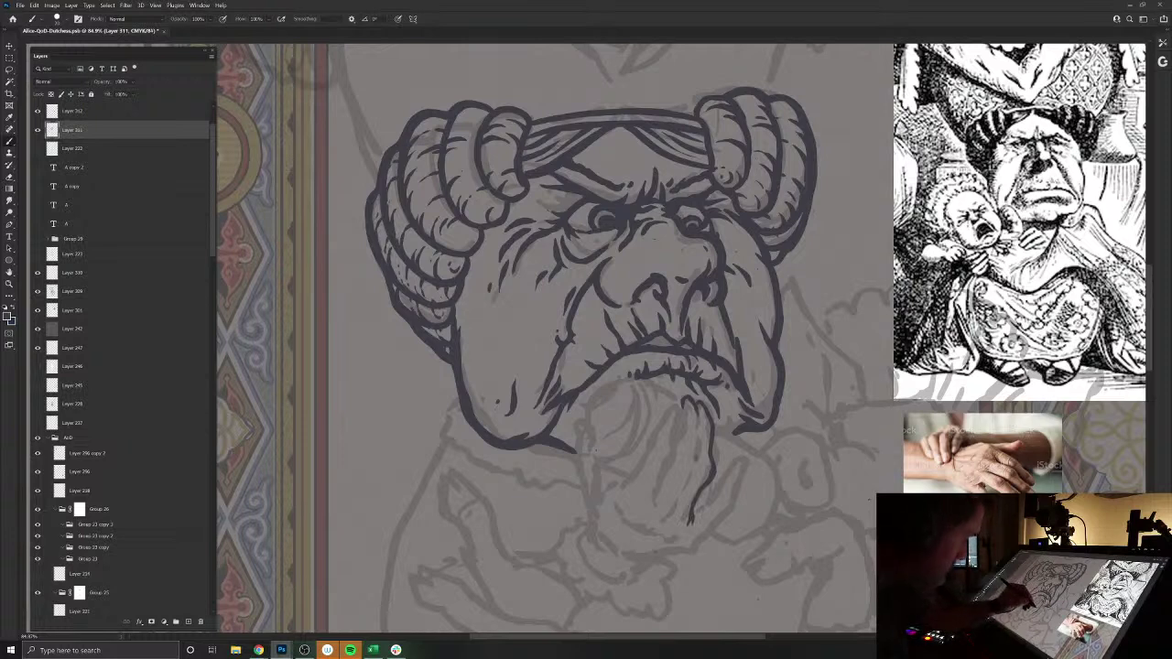
left_click_drag(697, 457, 692, 475)
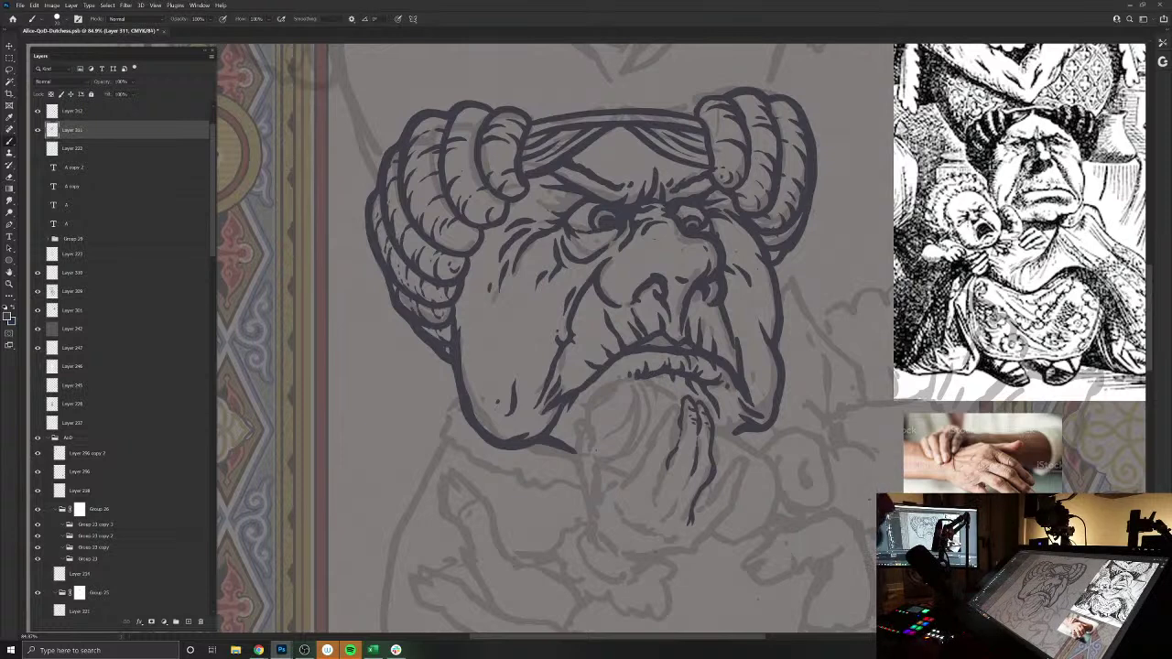
key("alt+Tab")
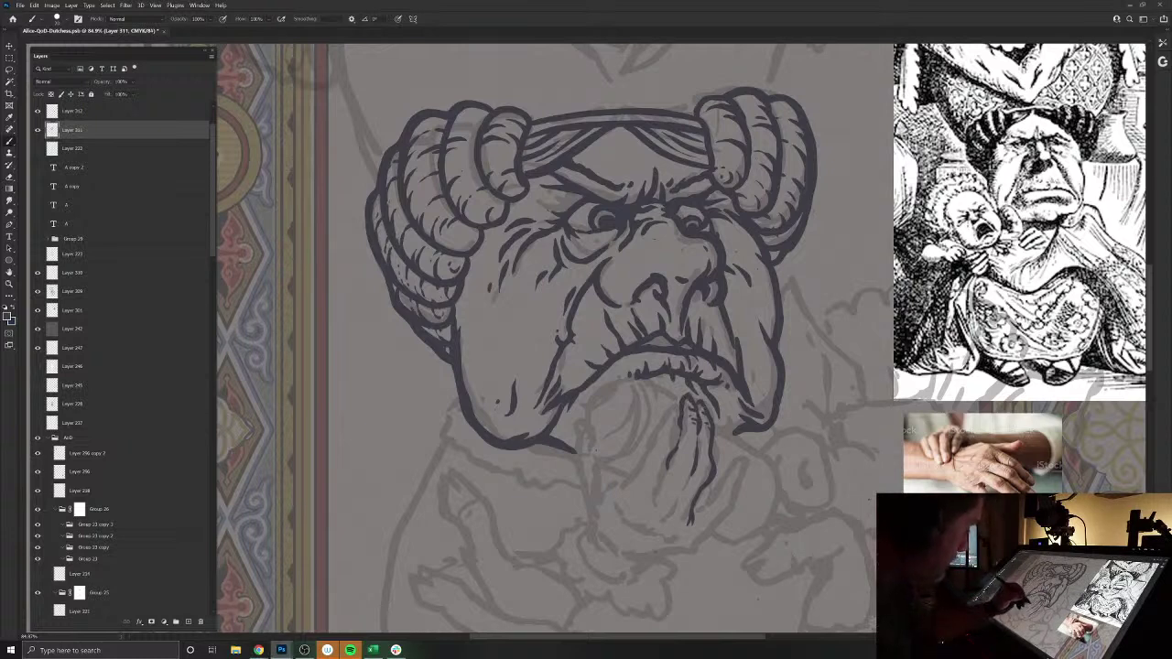
left_click_drag(700, 469, 707, 478)
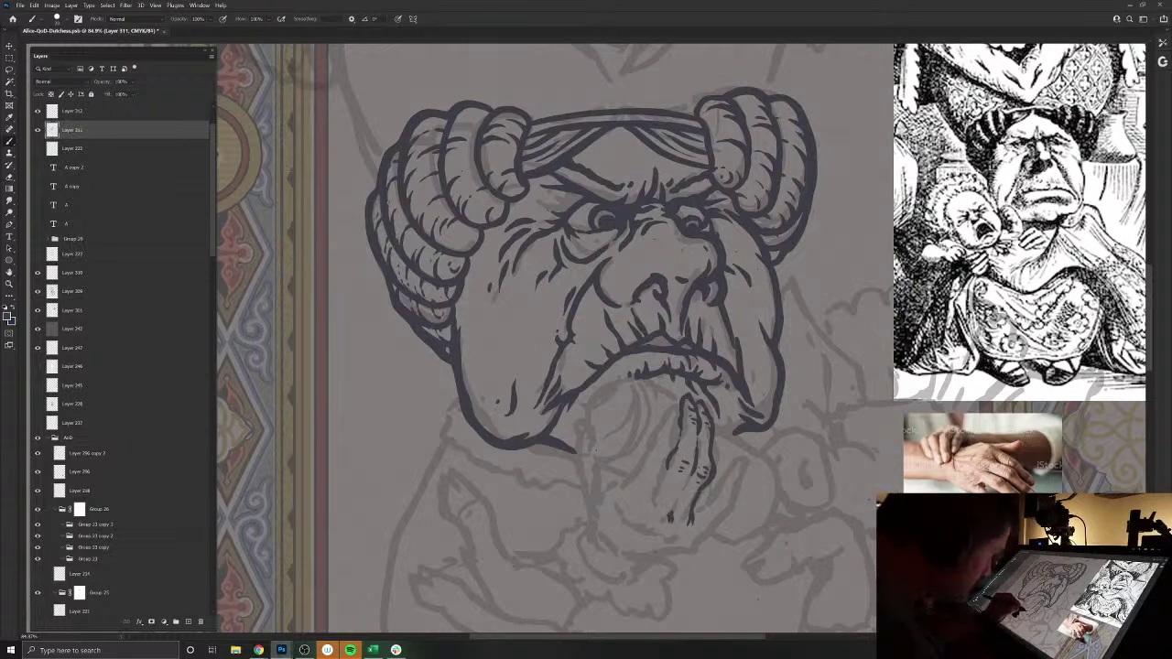
left_click_drag(657, 498, 650, 513)
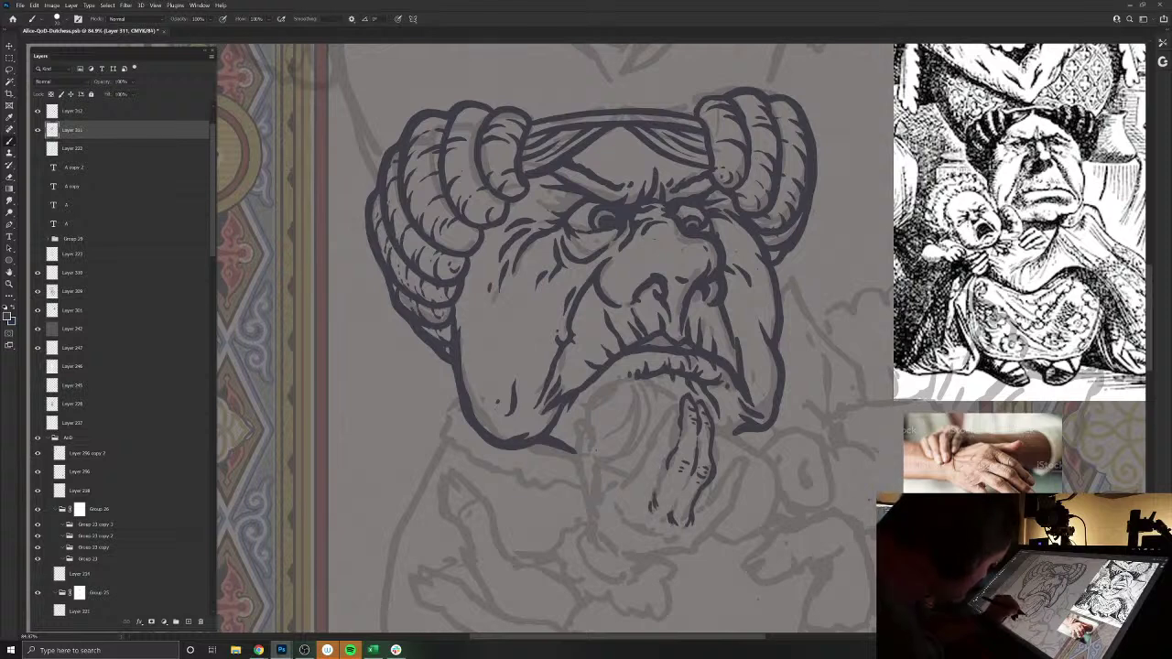
left_click_drag(689, 480, 672, 509)
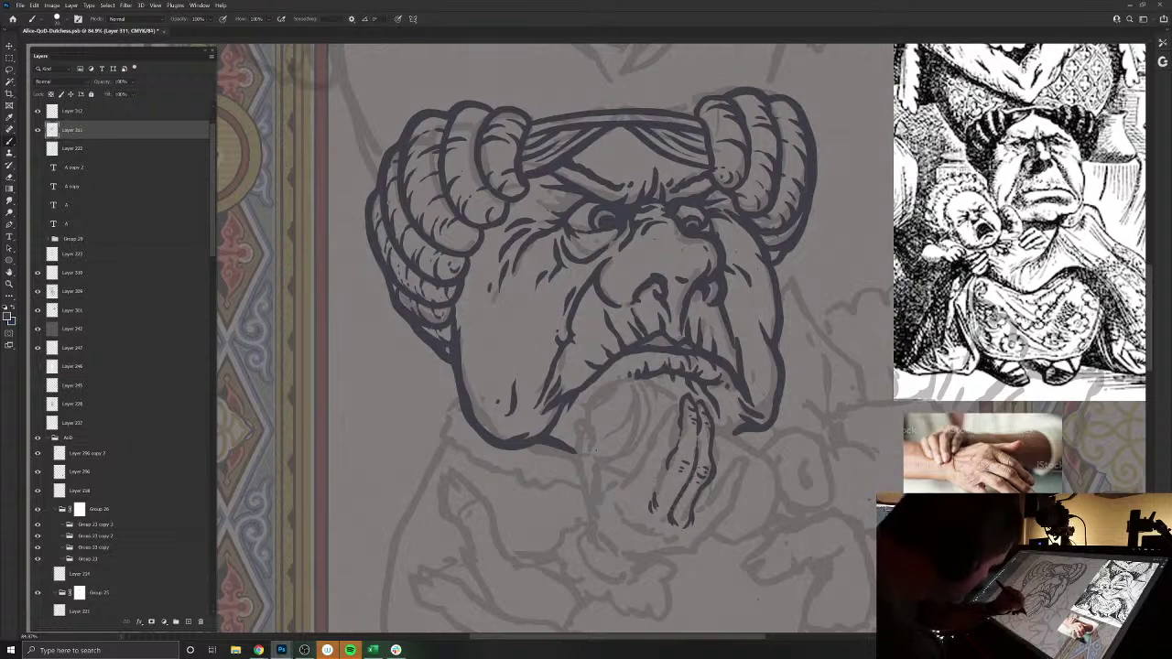
left_click_drag(677, 444, 681, 426)
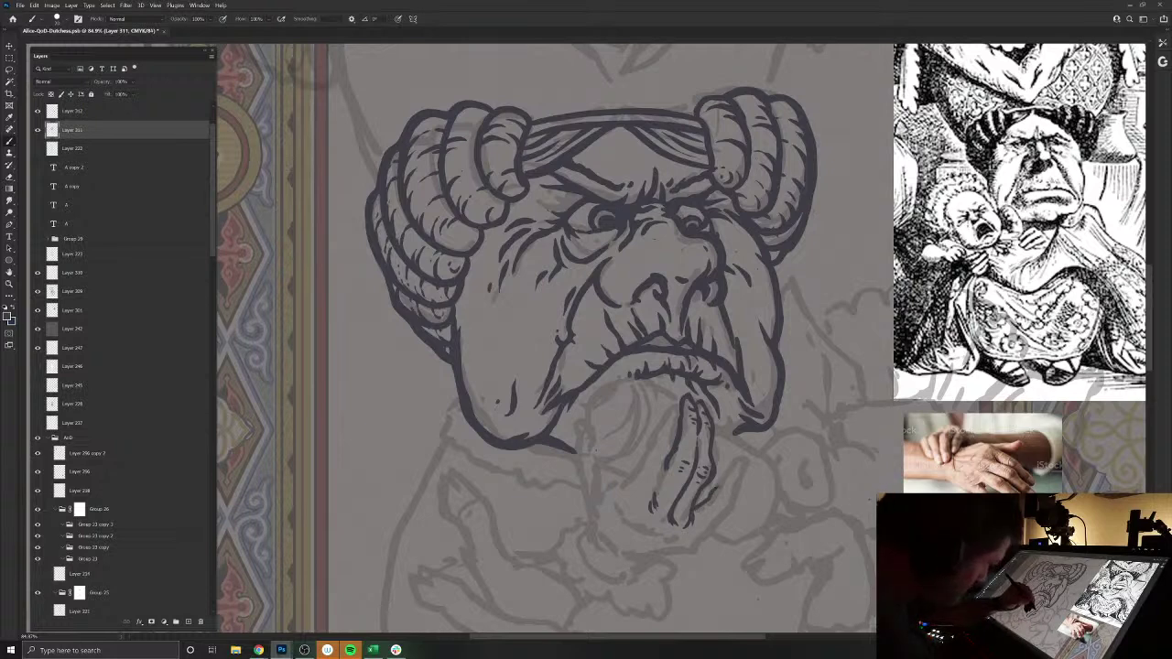
- Ink the outstretched little finger and continue its outer edge down the side of the hand
left_click_drag(716, 489, 738, 471)
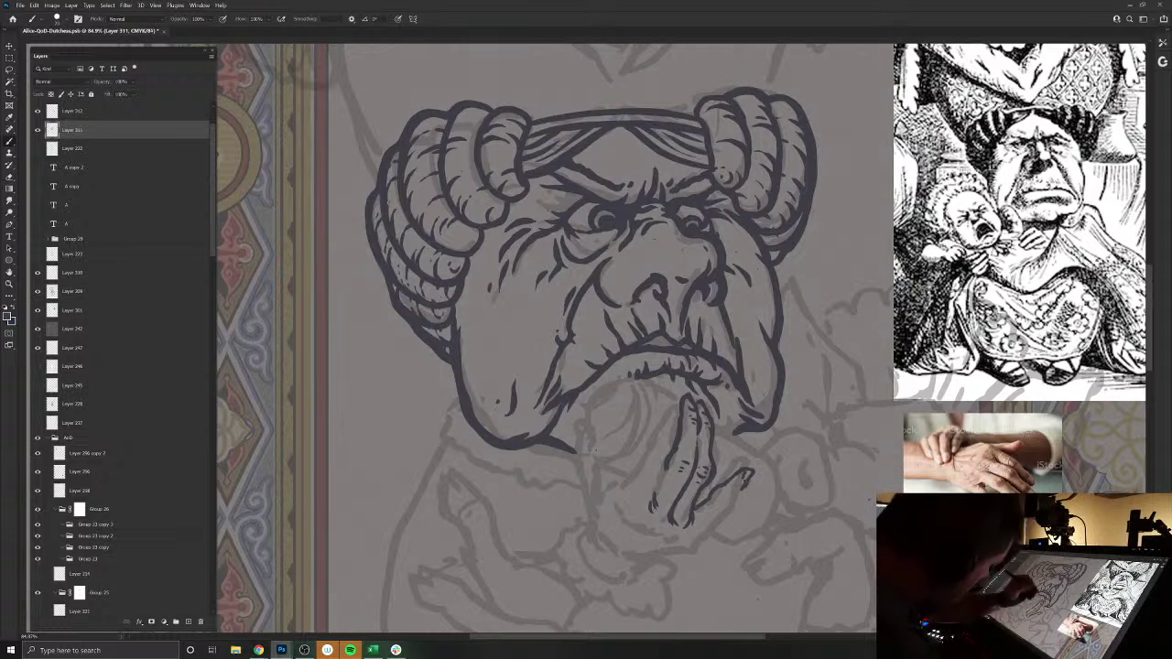
left_click_drag(742, 492, 730, 509)
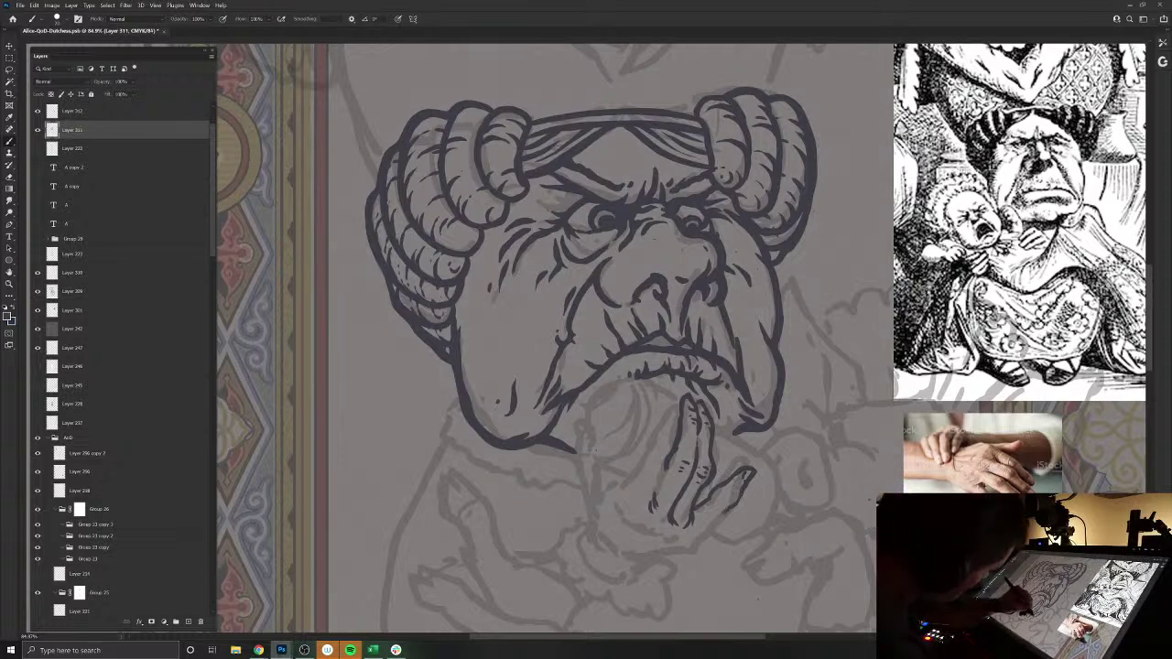
left_click_drag(726, 511, 686, 549)
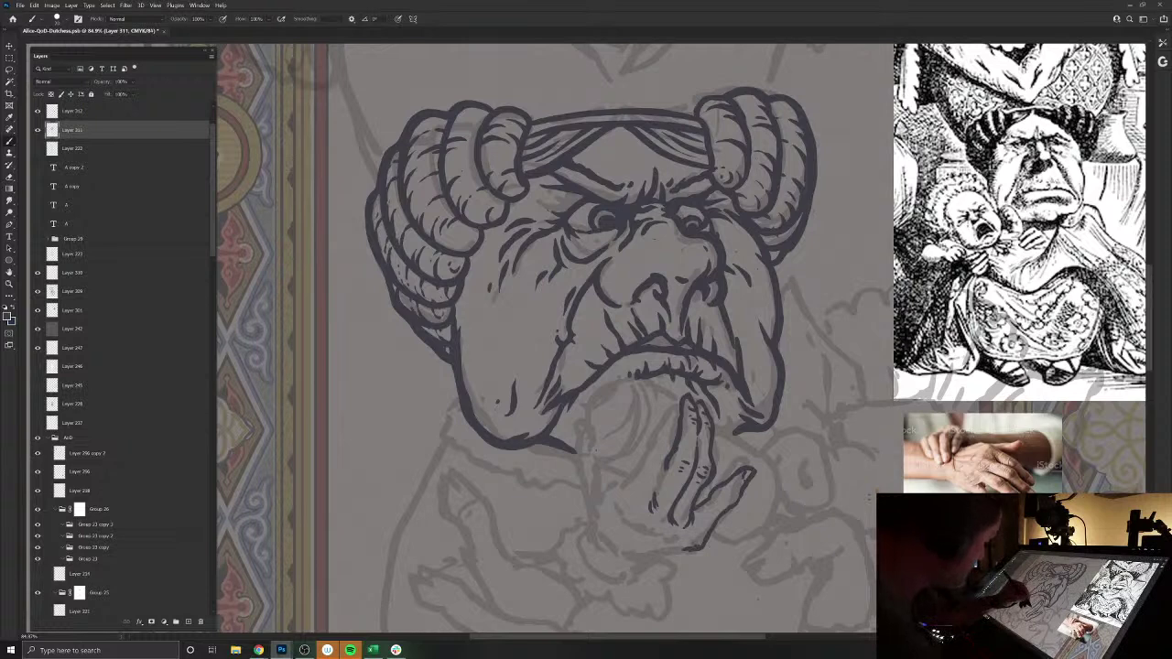
- Ink the remaining long finger with its joint creases, then the knuckles and the near side of the back of the hand
mouse_move(669, 451)
left_mouse_down()
mouse_move(664, 465)
mouse_move(665, 397)
mouse_move(654, 409)
left_mouse_up()
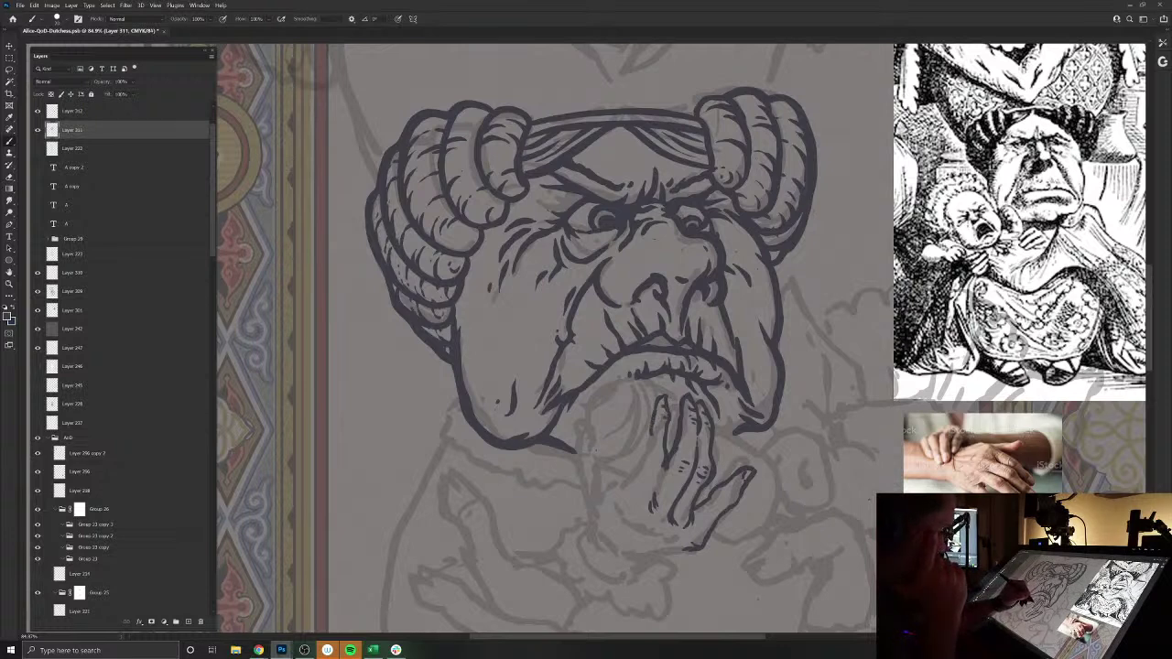
left_click_drag(645, 440, 638, 468)
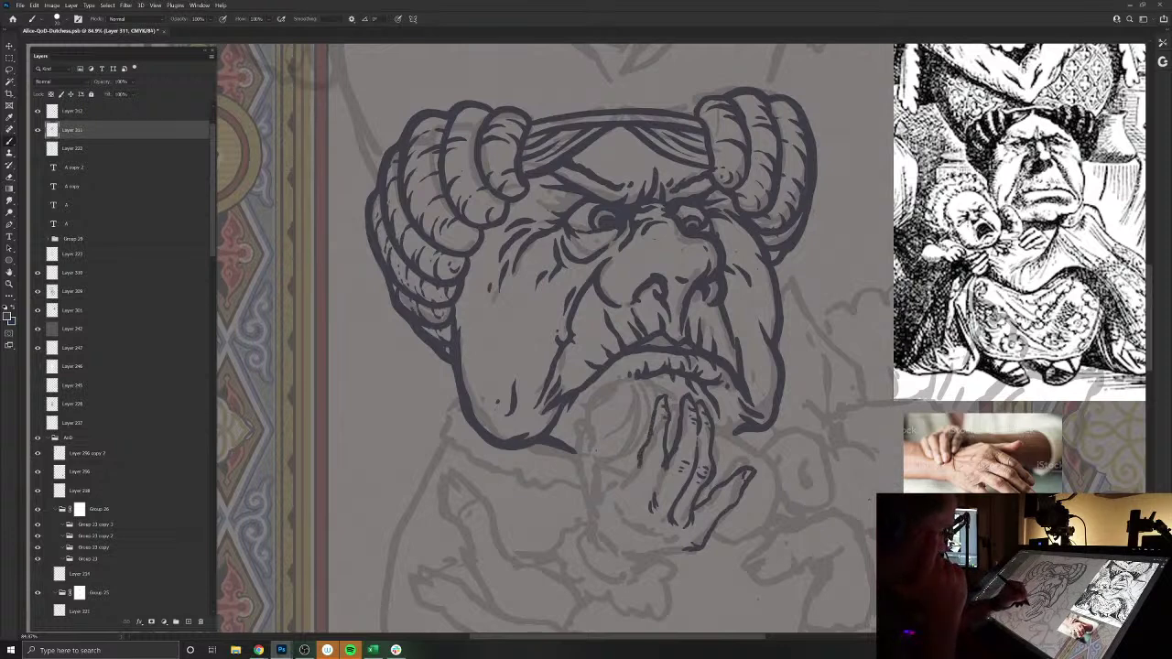
left_click_drag(666, 431, 668, 448)
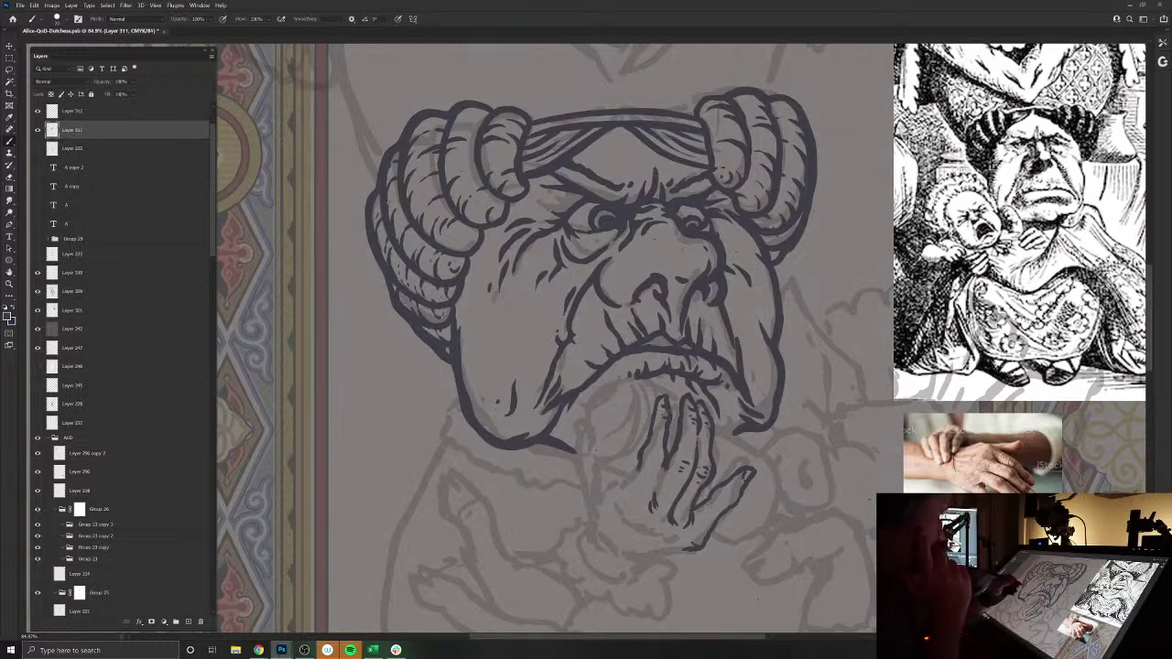
left_click_drag(662, 469, 655, 494)
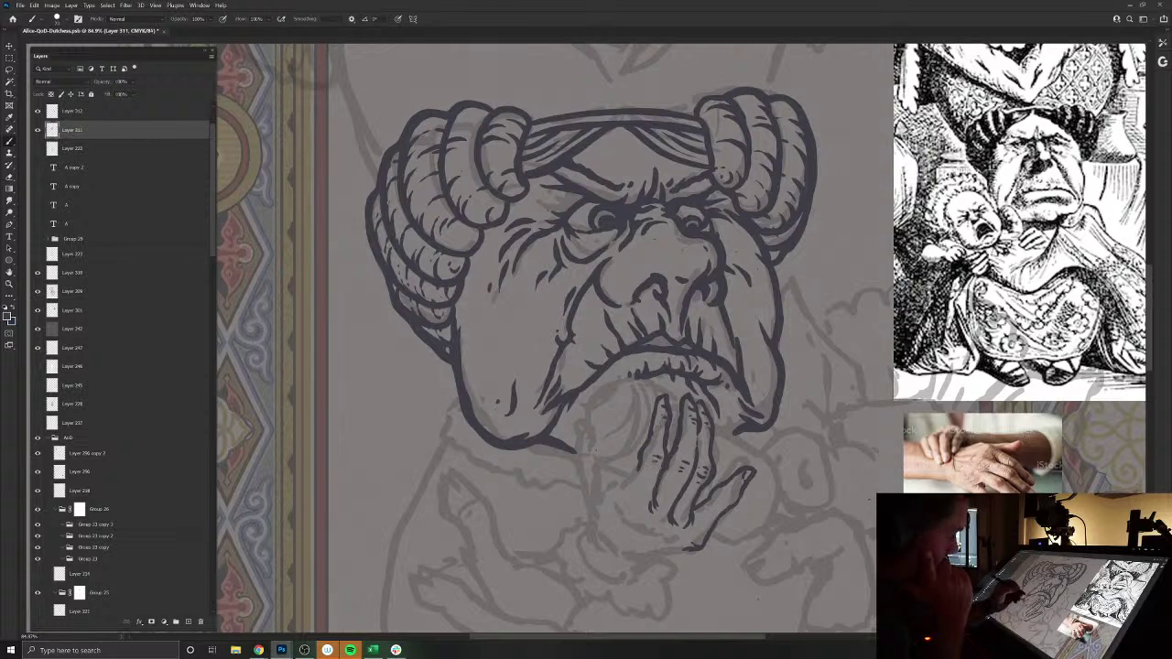
mouse_move(666, 471)
left_mouse_down()
mouse_move(661, 486)
mouse_move(696, 451)
mouse_move(698, 425)
left_mouse_up()
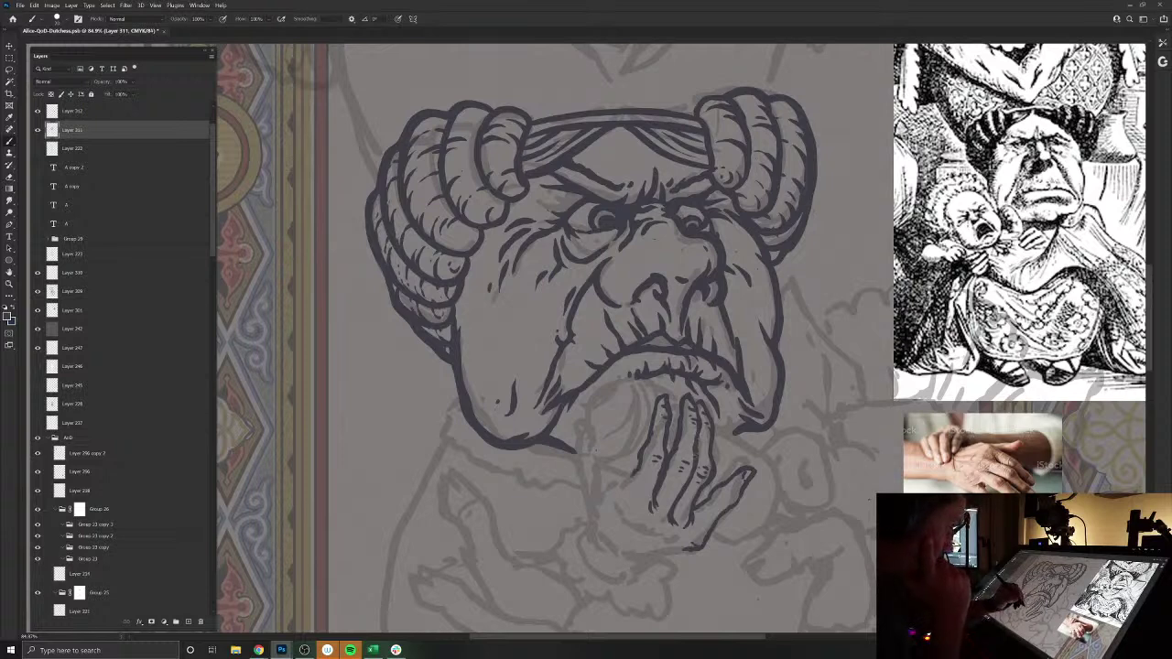
left_click_drag(638, 469, 629, 523)
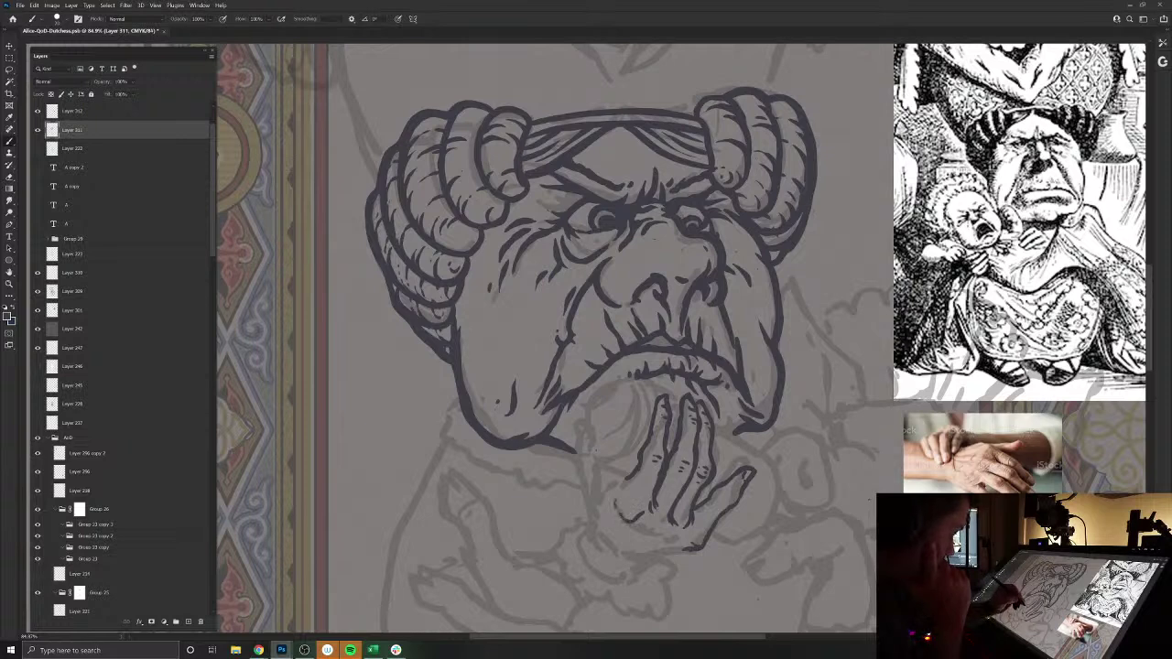
left_click_drag(628, 475, 608, 507)
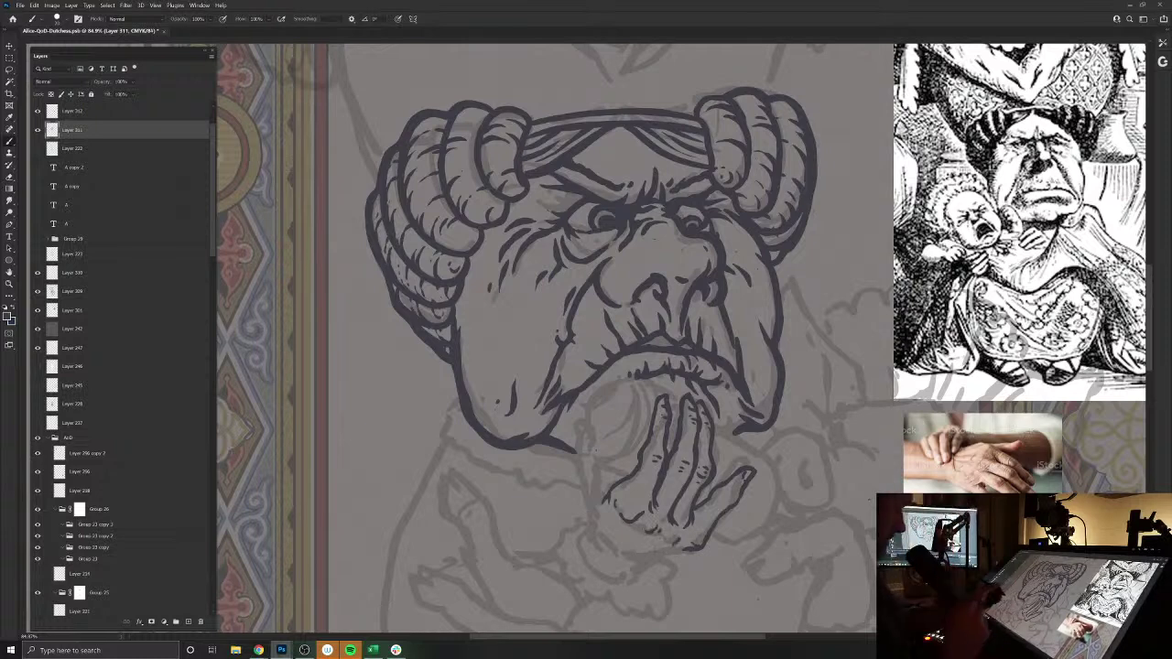
- Erase the outer edge of the hand, redraw it lower along the cuff, and ink the thumb-side contour below the jaw
key("e")
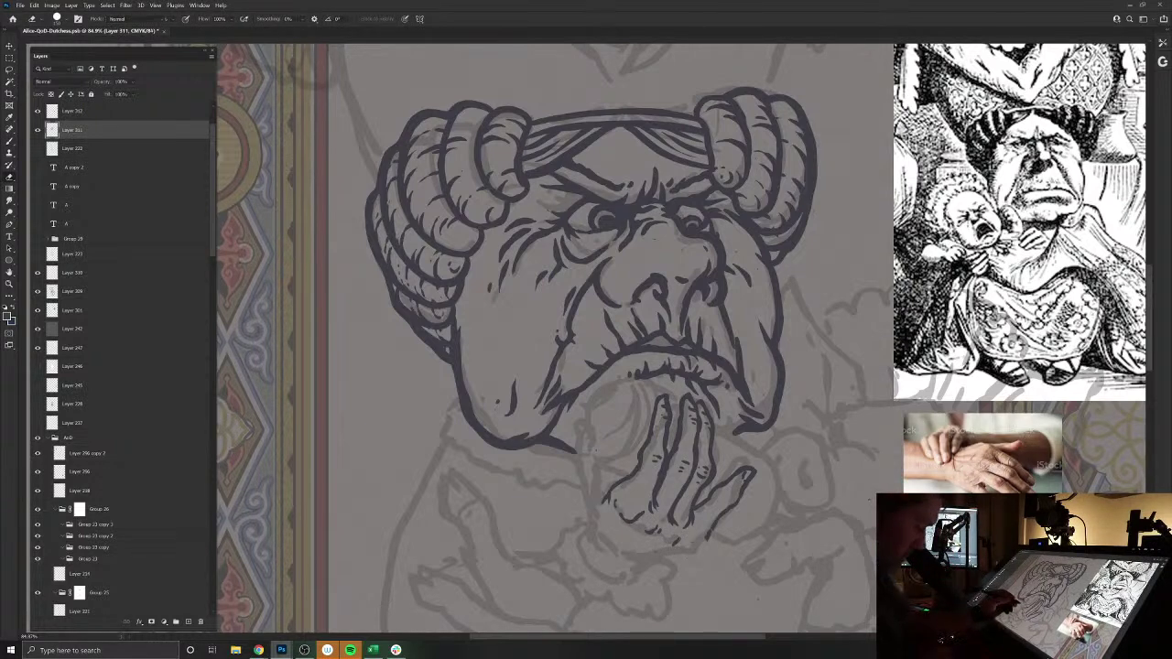
key("b")
mouse_move(700, 540)
left_mouse_down()
mouse_move(688, 562)
mouse_move(631, 557)
left_mouse_up()
left_click_drag(613, 484, 593, 492)
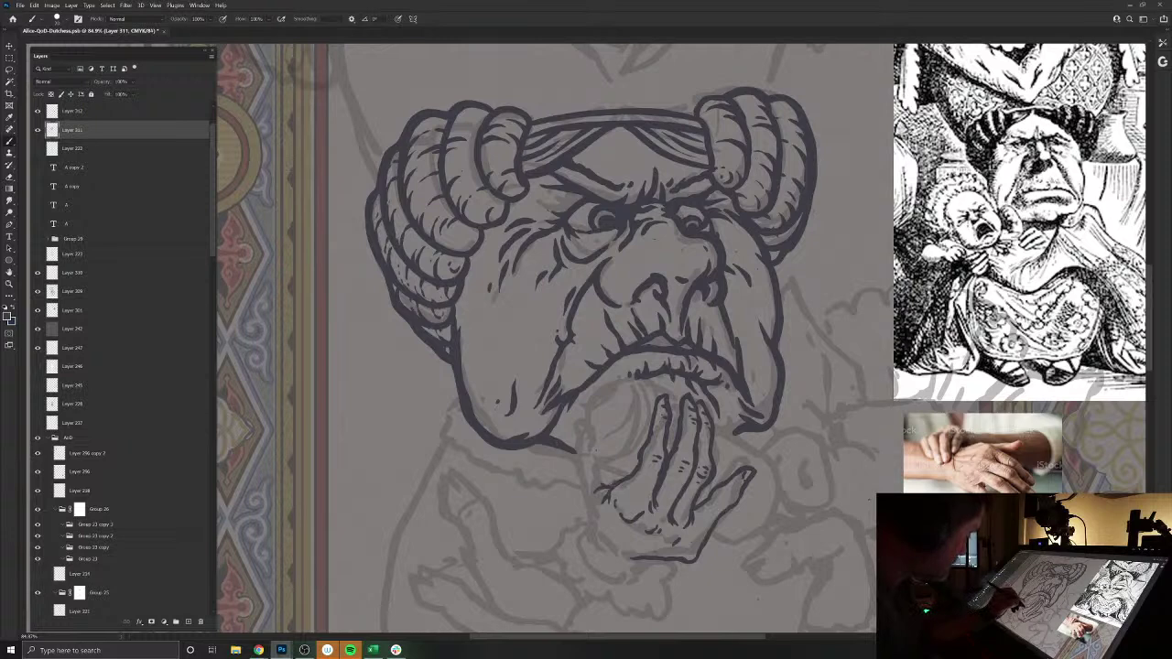
mouse_move(596, 466)
left_mouse_down()
mouse_move(601, 475)
mouse_move(578, 480)
mouse_move(592, 519)
left_mouse_up()
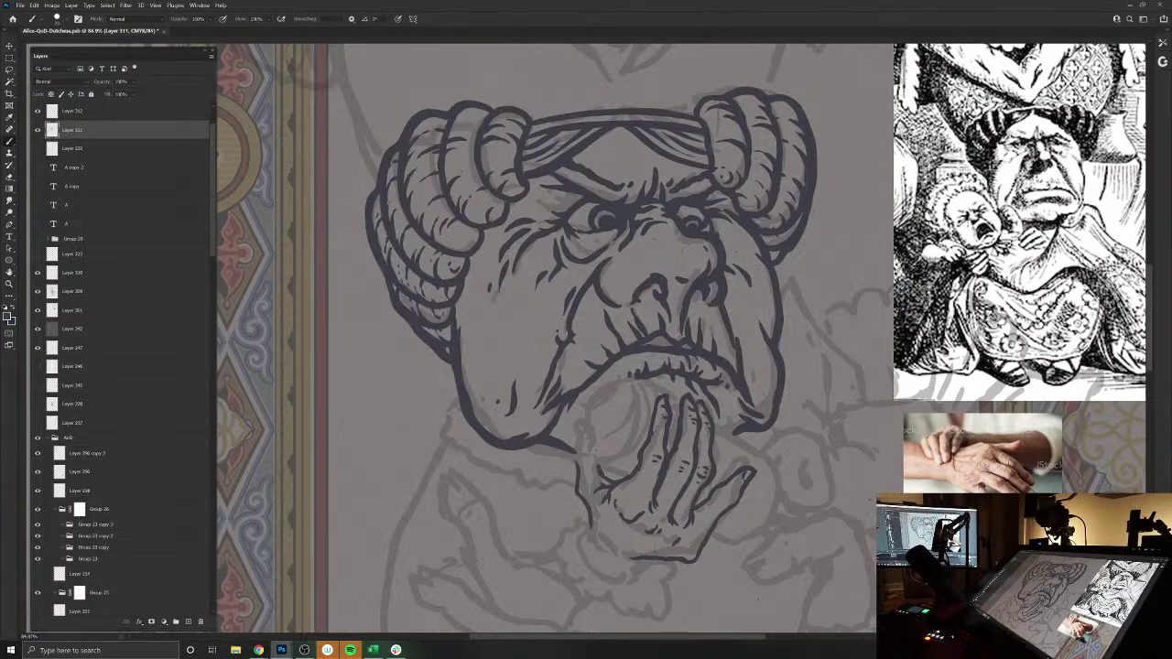
- Erase the hand's lower edge and the little finger, leaving the other fingers and knuckles inked
key("e")
left_click_drag(678, 555, 654, 556)
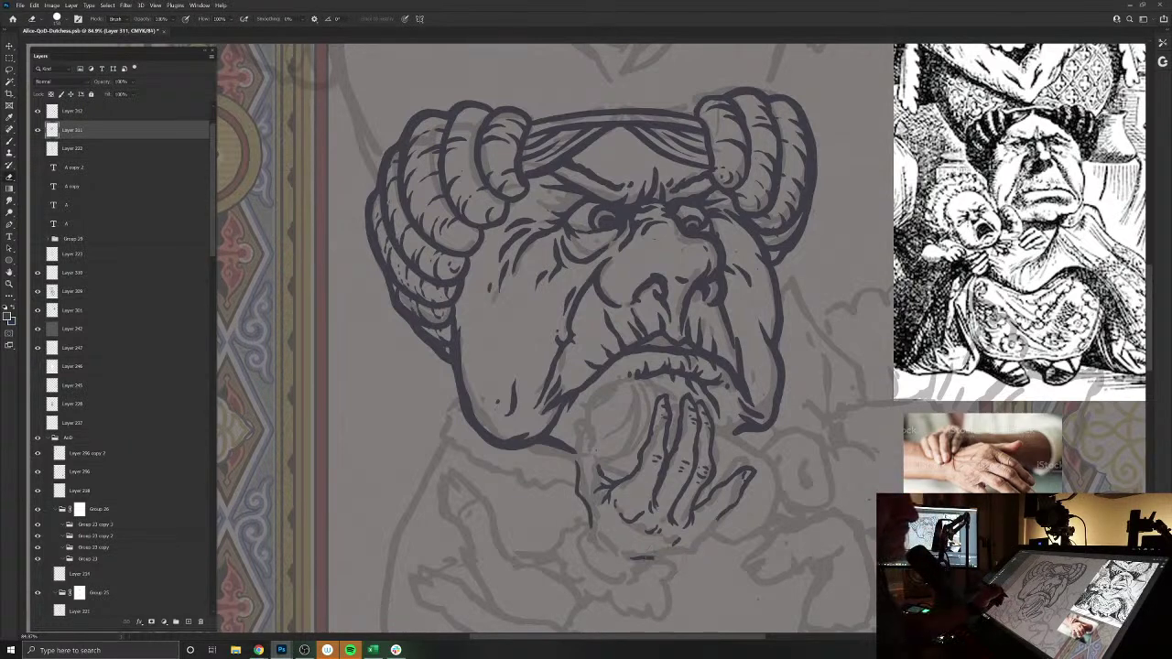
key("b")
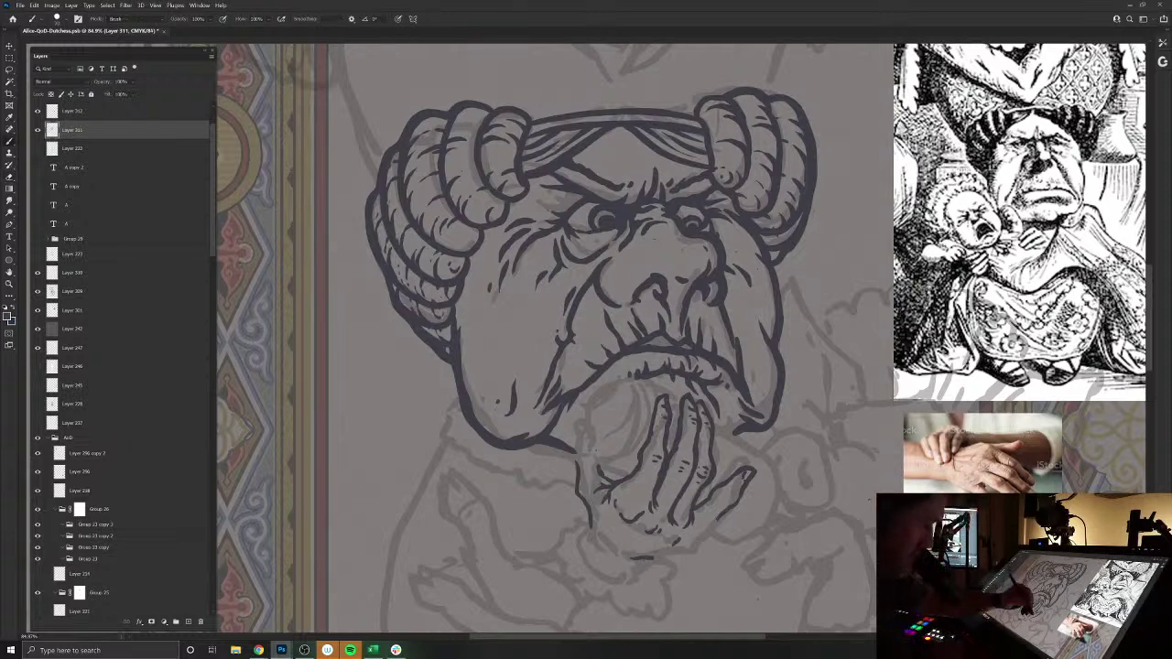
key("e")
key("b")
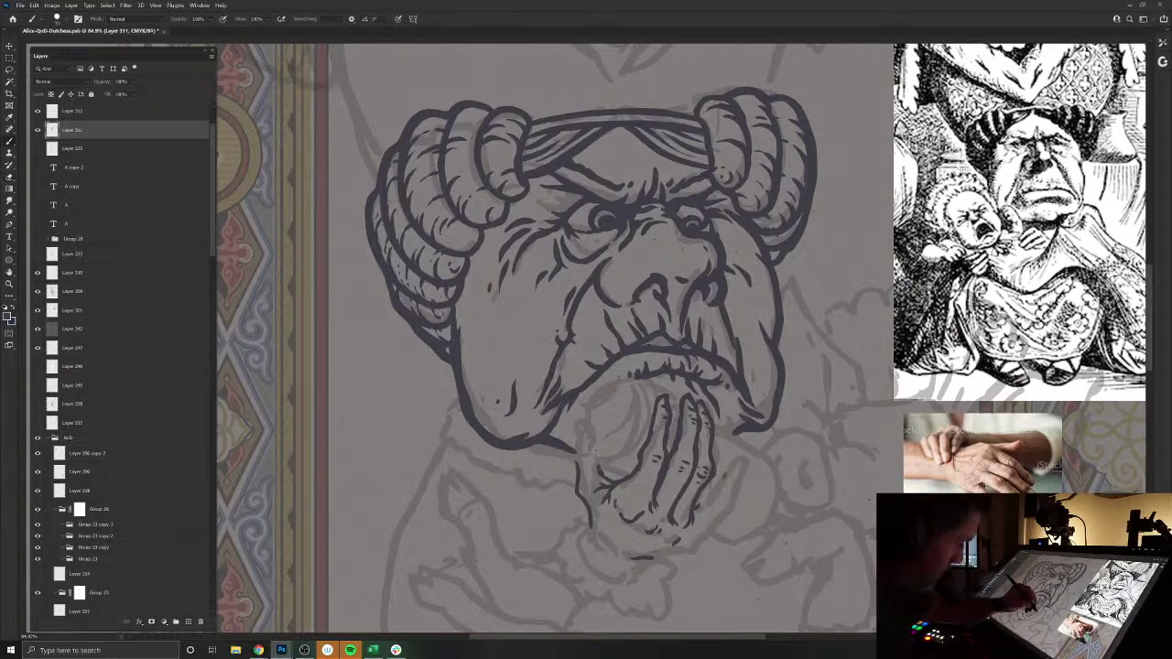
mouse_move(724, 480)
left_mouse_down()
mouse_move(751, 460)
mouse_move(721, 493)
mouse_move(731, 508)
mouse_move(696, 508)
mouse_move(715, 519)
mouse_move(700, 538)
mouse_move(709, 527)
left_mouse_up()
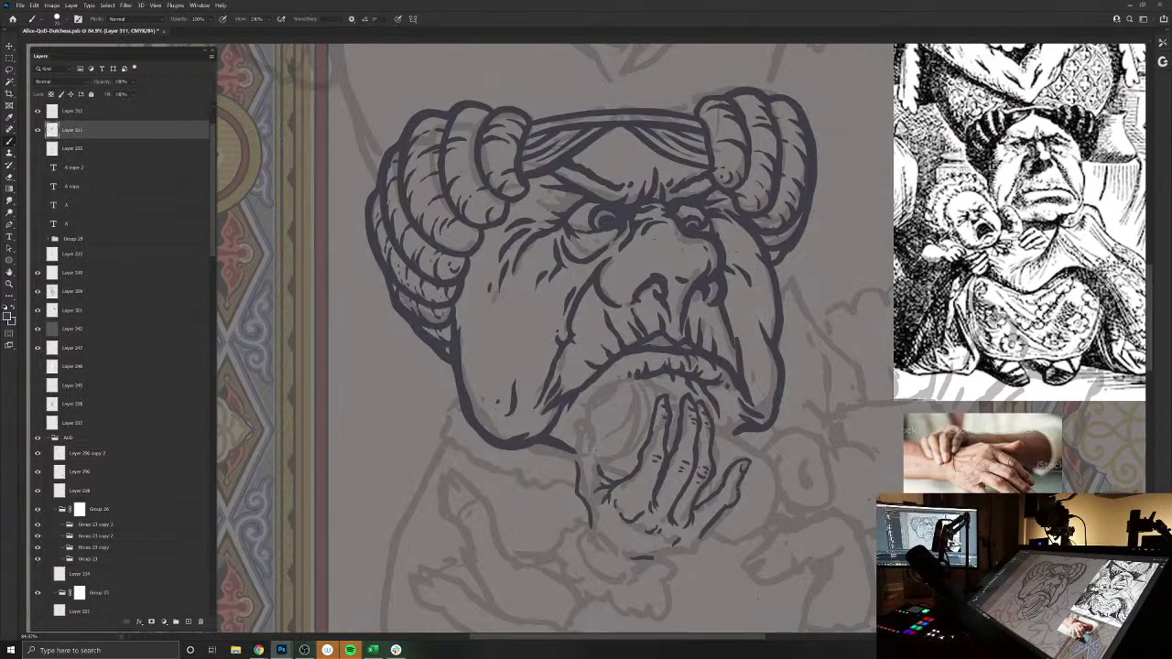
key("e")
left_click_drag(744, 465, 703, 537)
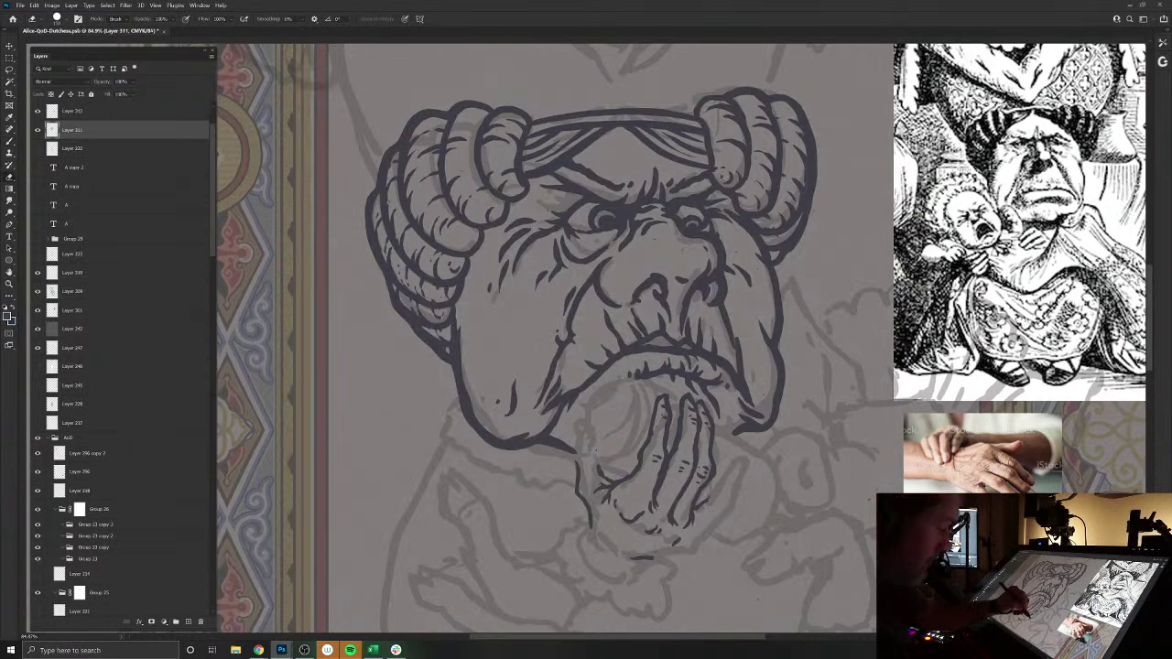
- Ink a slimmer little finger joined to the hand's lower edge, and thicken the outer contours of the fingers and hand
key("b")
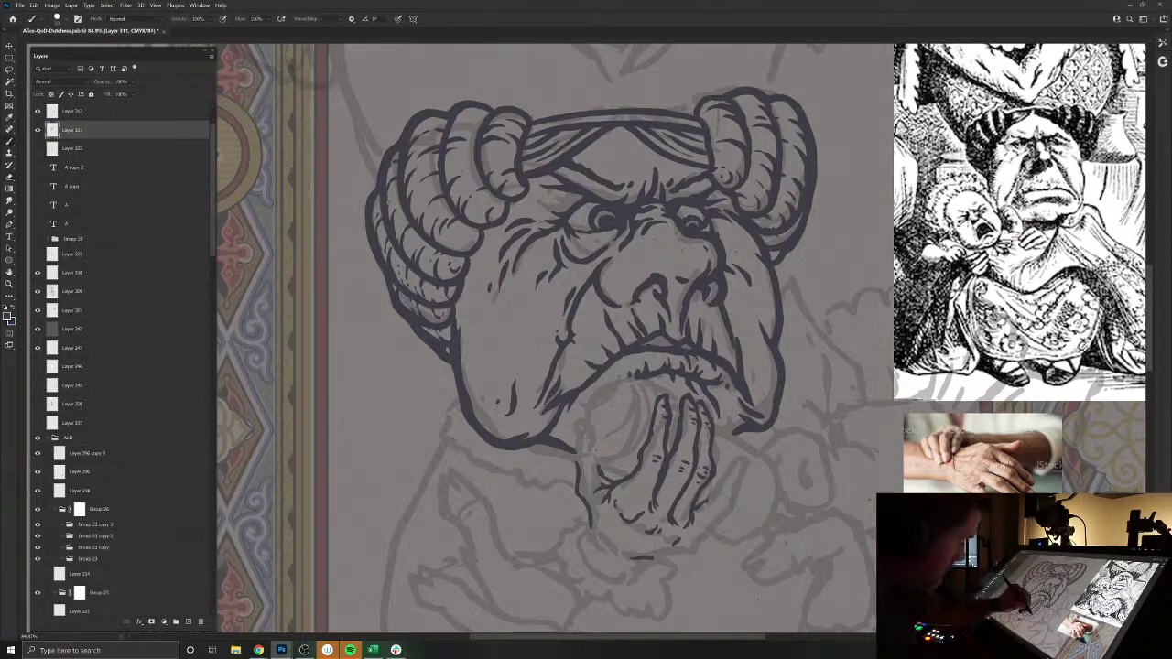
mouse_move(714, 488)
left_mouse_down()
mouse_move(745, 475)
mouse_move(702, 542)
mouse_move(652, 556)
mouse_move(667, 548)
left_mouse_up()
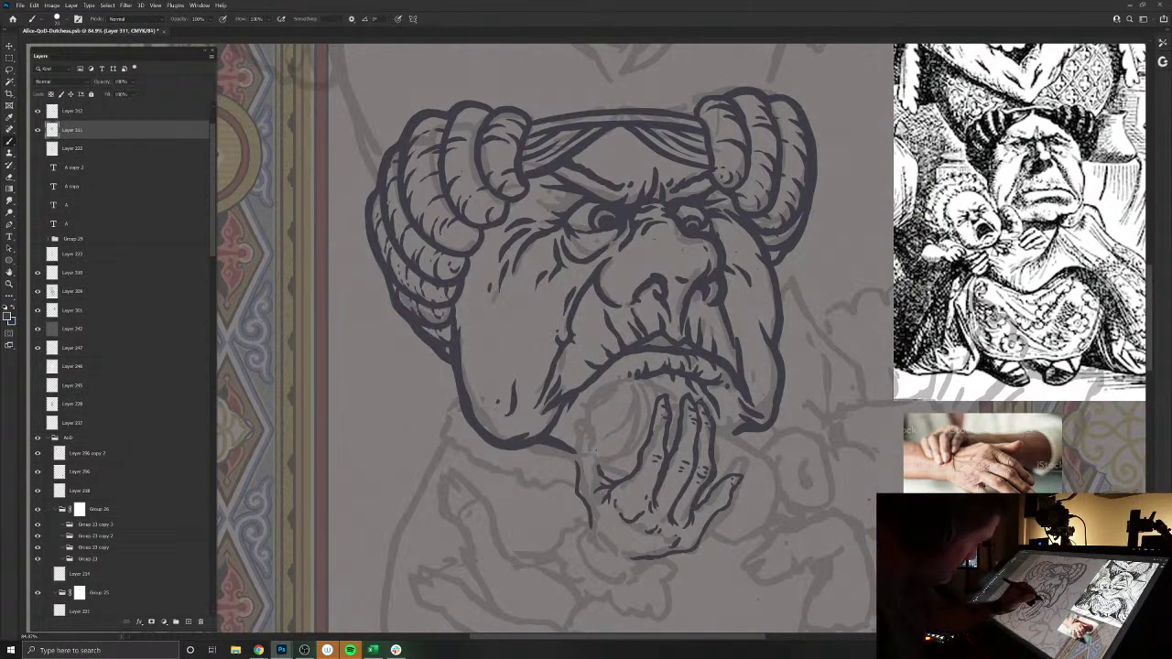
mouse_move(679, 398)
left_mouse_down()
mouse_move(670, 450)
mouse_move(669, 405)
mouse_move(630, 476)
mouse_move(575, 482)
mouse_move(588, 526)
left_mouse_up()
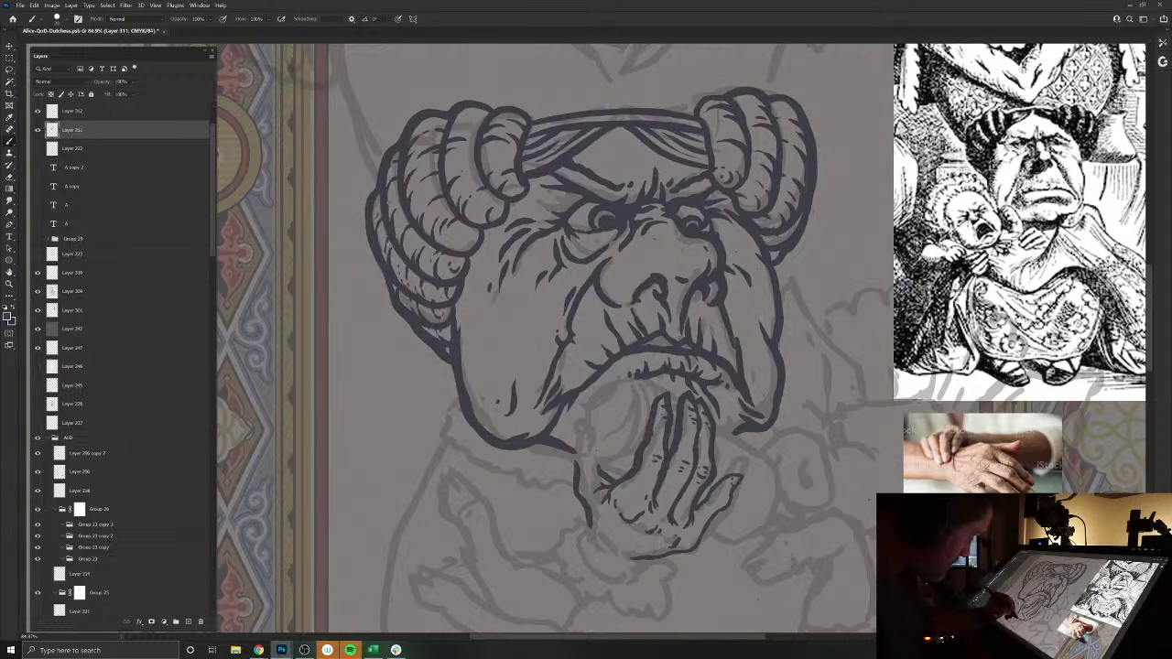
left_click_drag(686, 553, 714, 514)
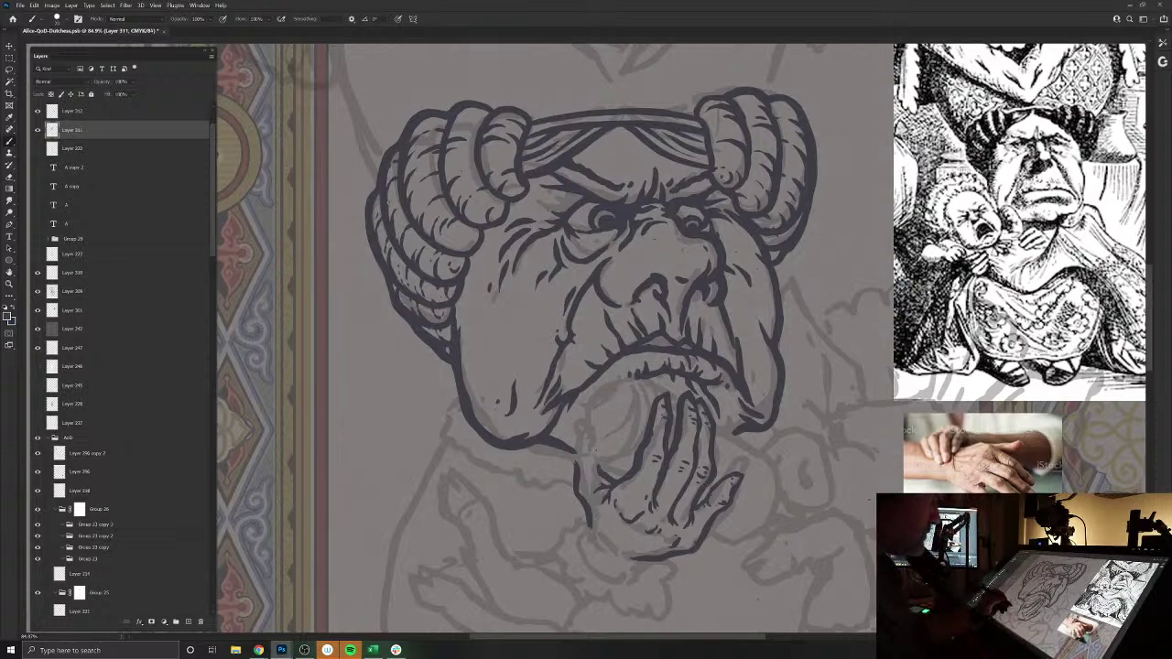
- Ink the rounded chin outline on both sides of the hand, from below the lip around behind the little finger
left_click_drag(539, 517, 509, 487)
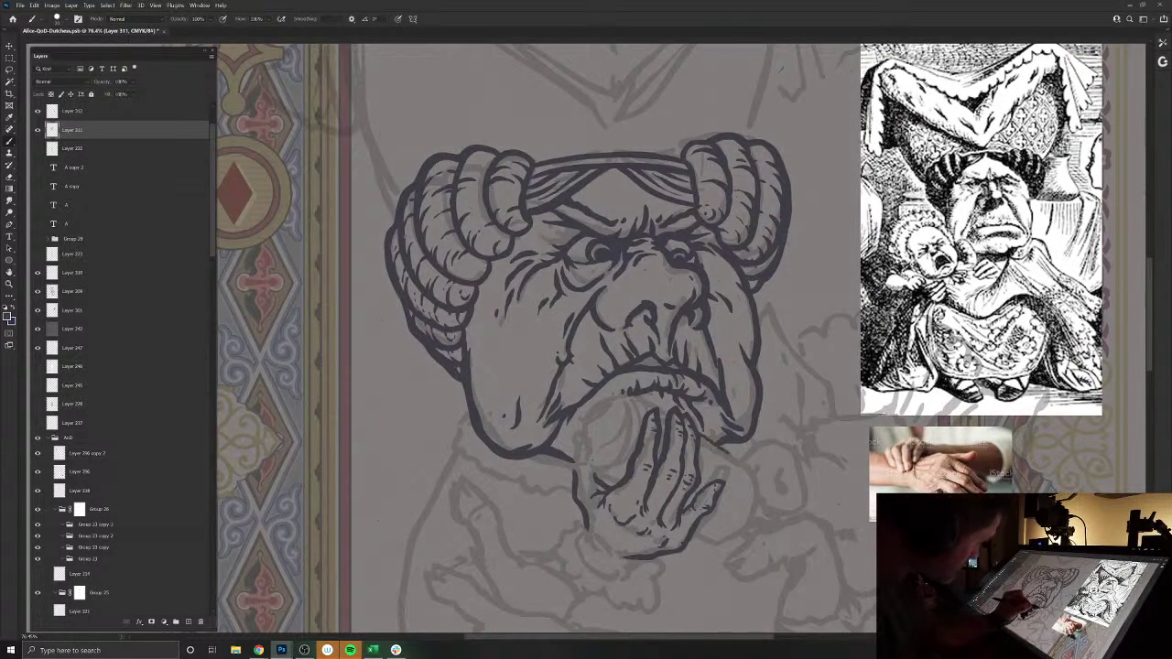
mouse_move(725, 449)
left_mouse_down()
mouse_move(752, 476)
mouse_move(748, 517)
mouse_move(718, 542)
left_mouse_up()
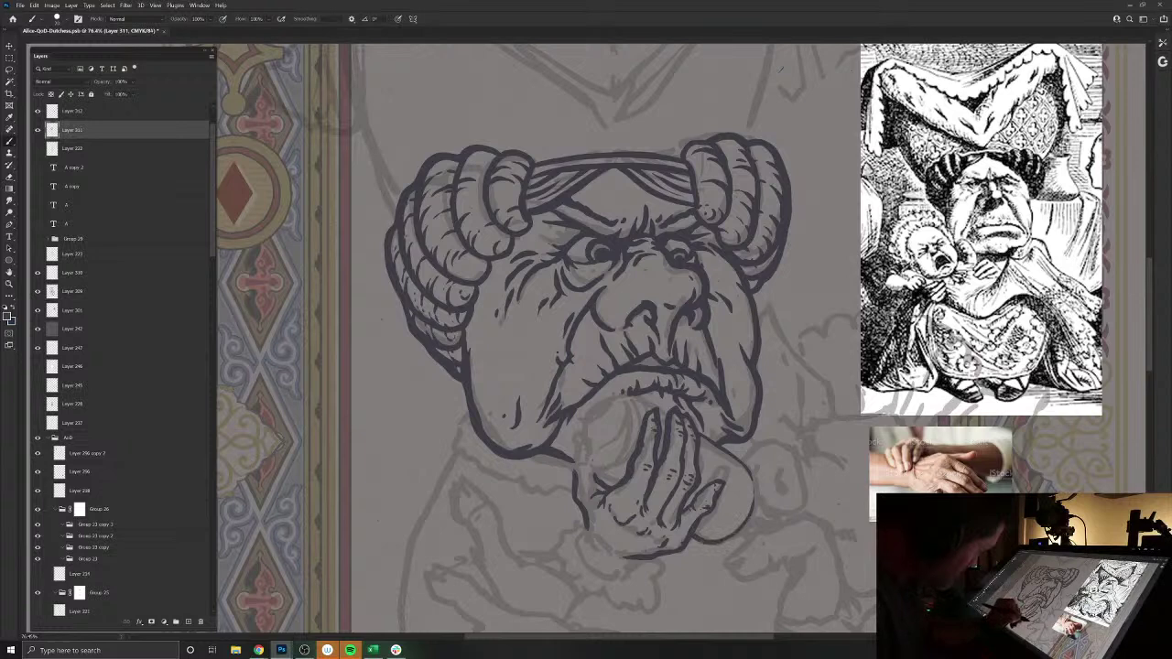
mouse_move(745, 526)
left_mouse_down()
mouse_move(756, 488)
mouse_move(736, 455)
left_mouse_up()
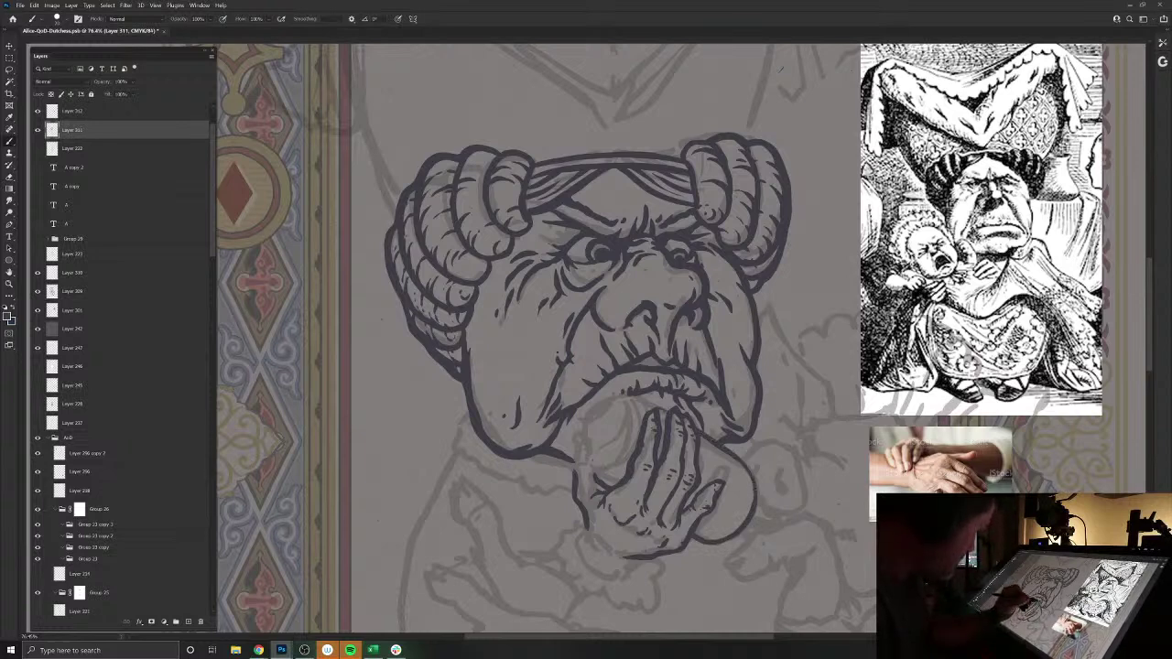
mouse_move(666, 409)
left_mouse_down()
mouse_move(604, 400)
mouse_move(575, 453)
left_mouse_up()
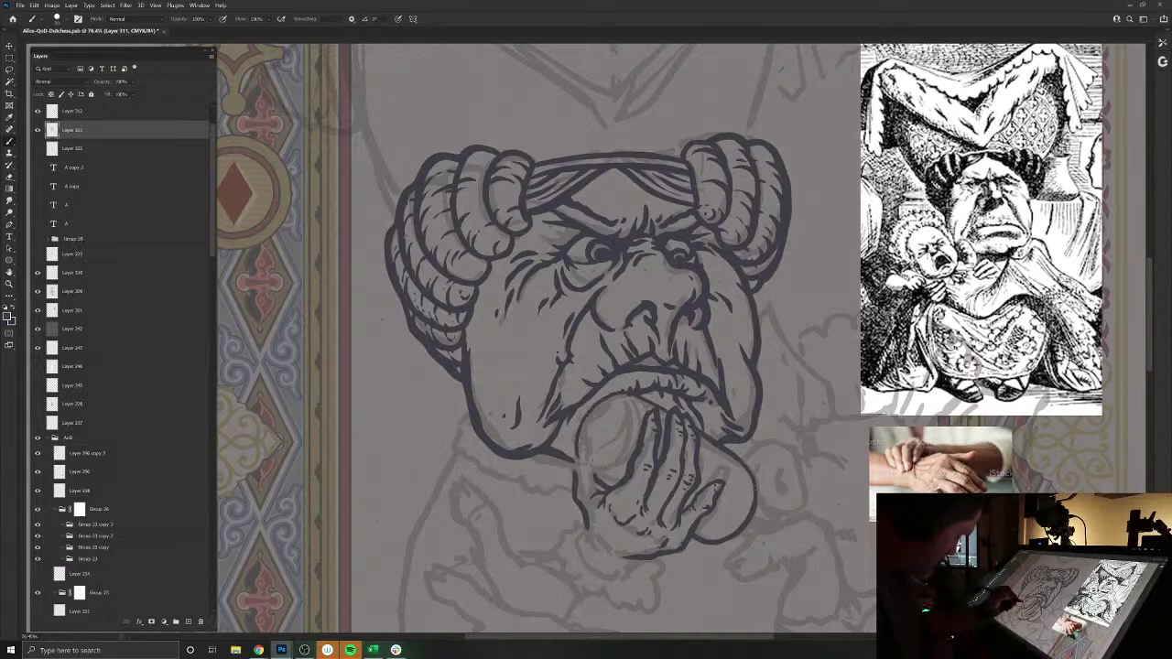
key("e")
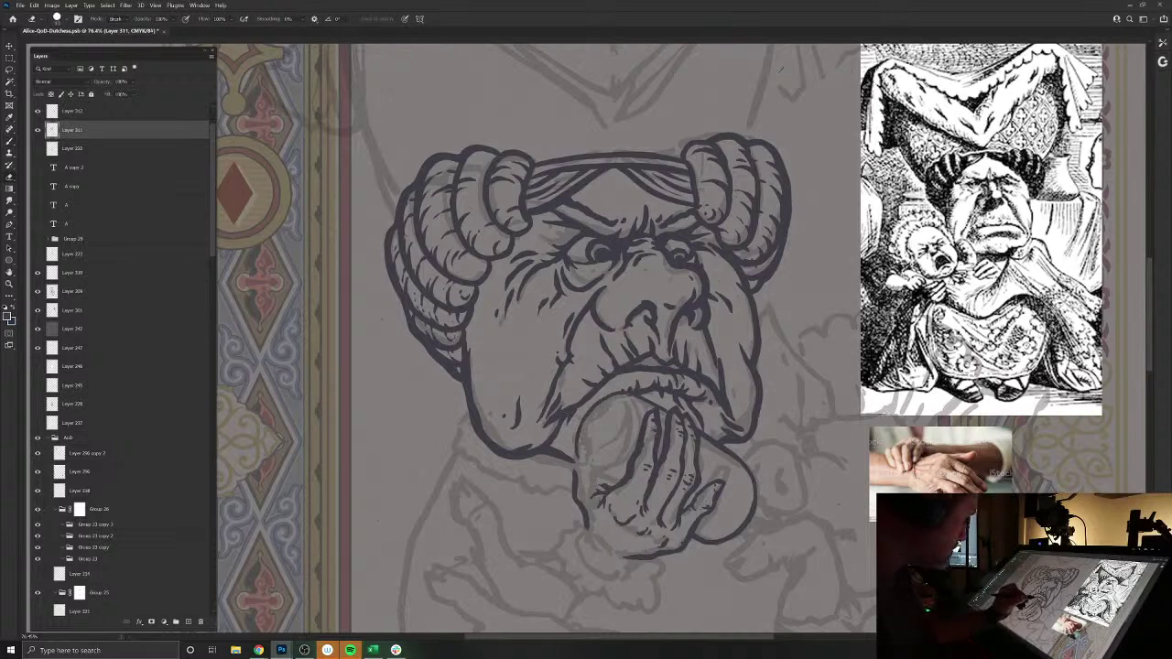
- Ink the oval front of the chin between the jaw and the fingers, cleaning up where it meets the hand
key("b")
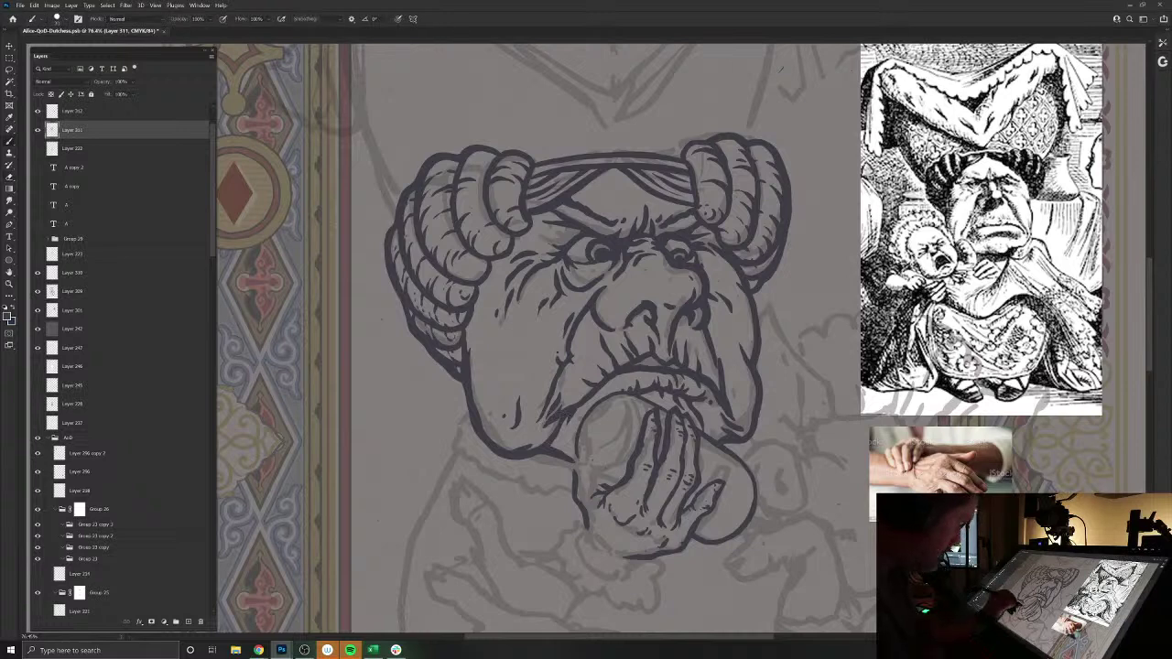
left_click_drag(603, 481, 575, 451)
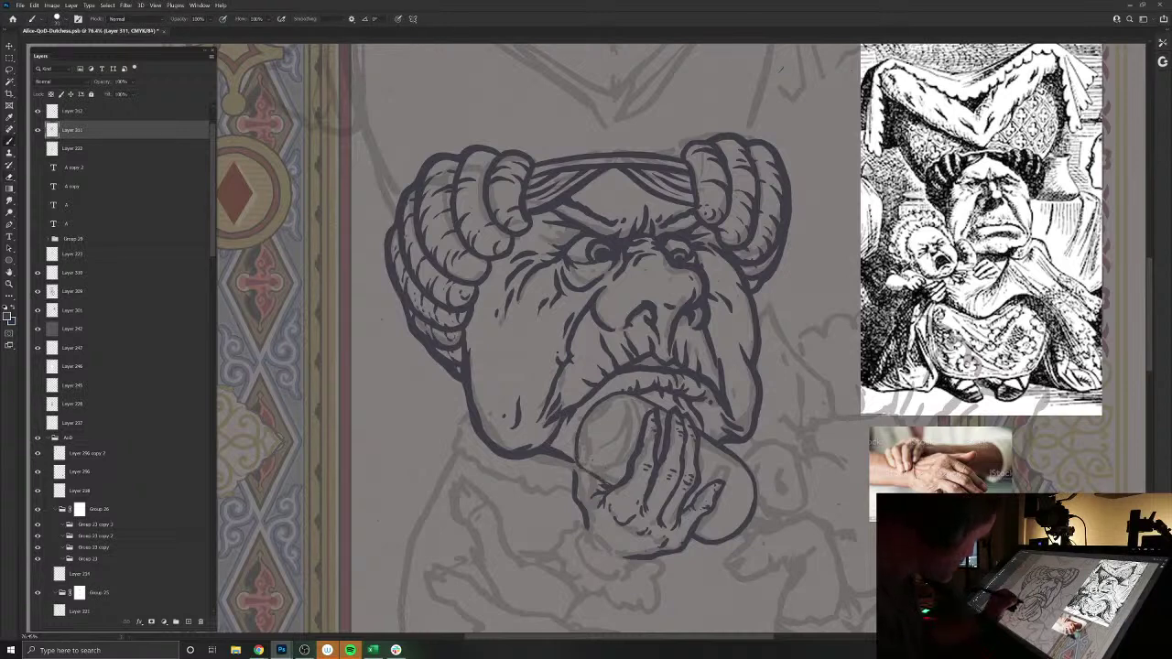
mouse_move(586, 410)
left_mouse_down()
mouse_move(612, 394)
mouse_move(637, 421)
mouse_move(636, 445)
mouse_move(588, 468)
left_mouse_up()
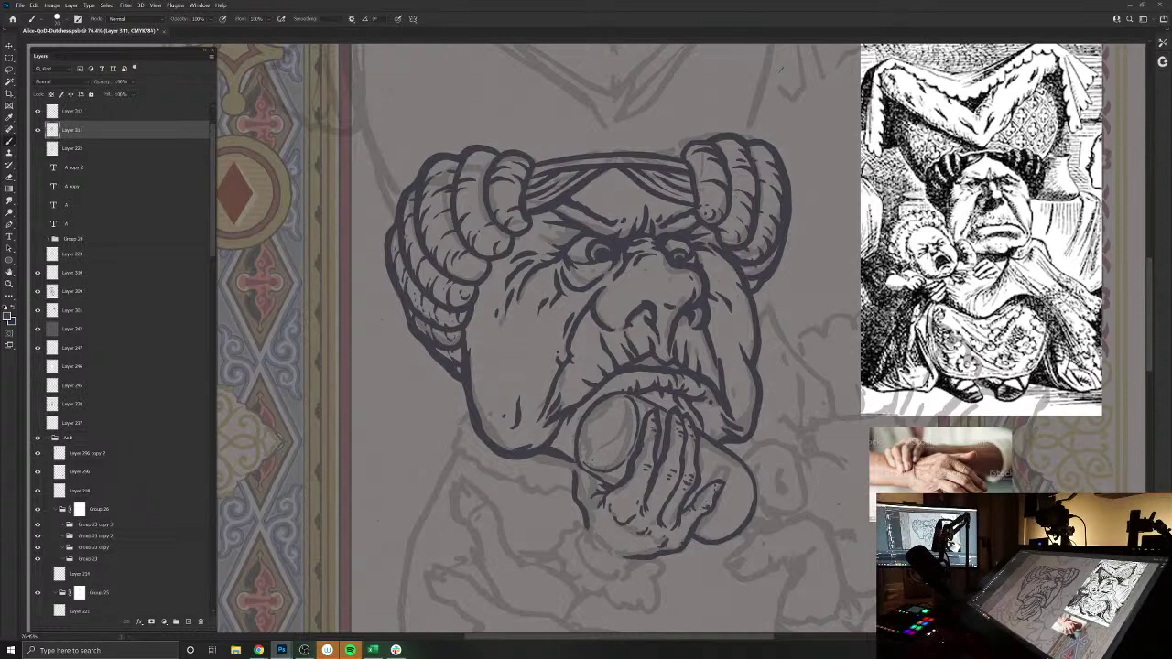
key("e")
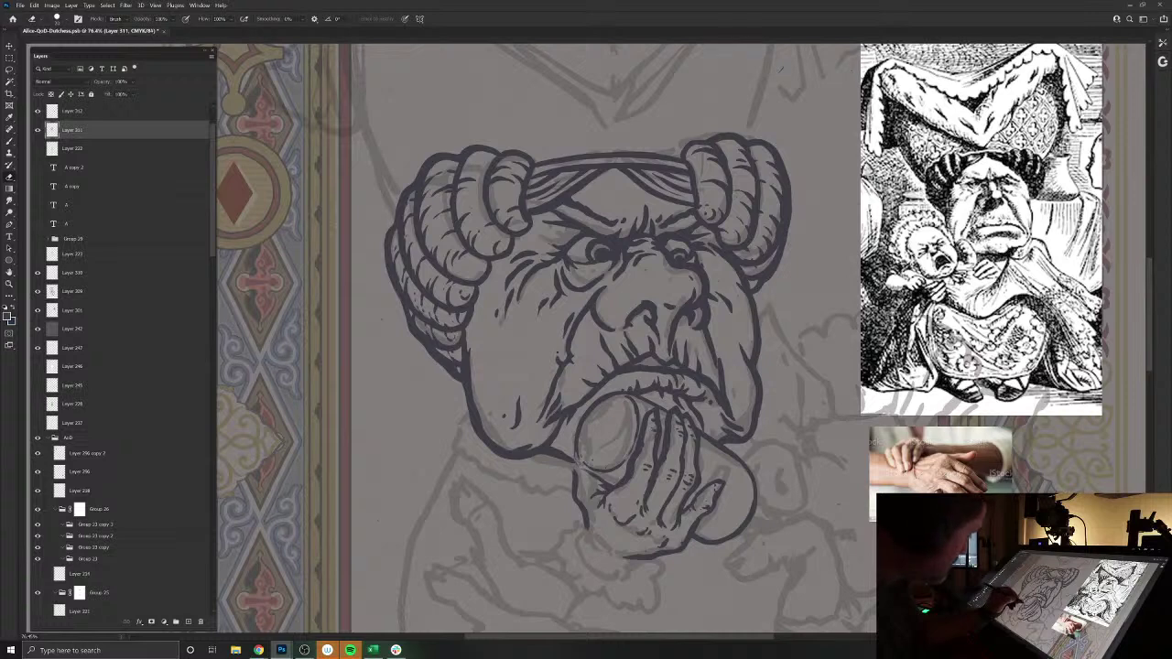
key("b")
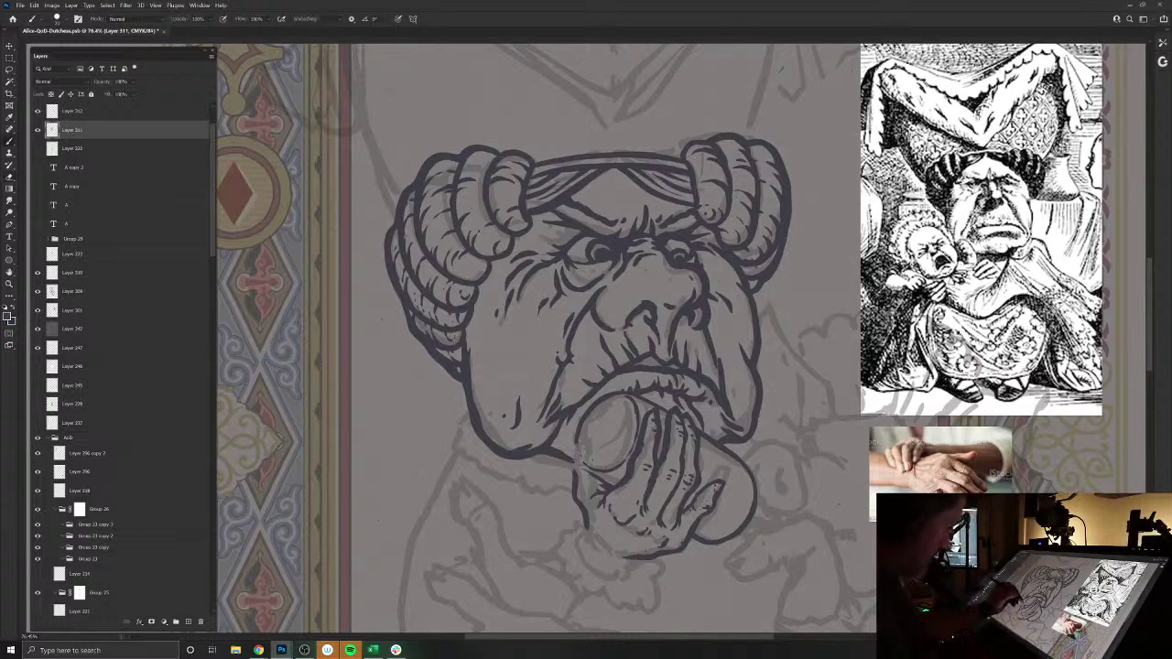
- Thicken the oval chin outline, add small marks inside, and ink a pointed tip at its far end and a small bump beside the jaw
left_click_drag(576, 445, 578, 467)
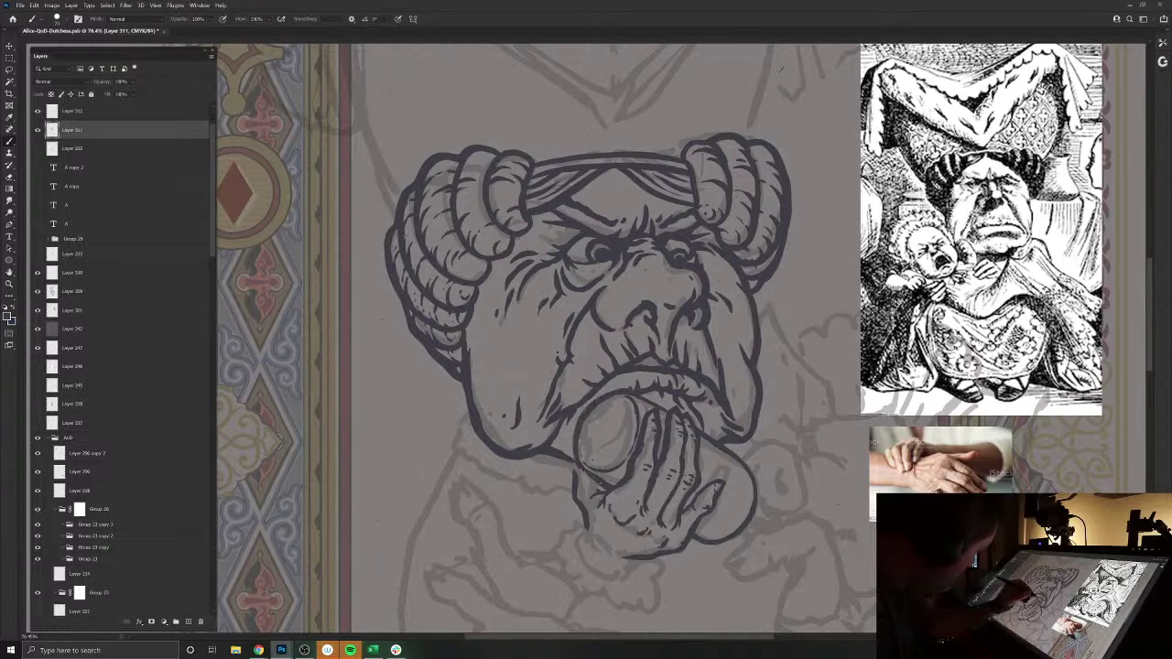
left_click_drag(641, 398, 663, 406)
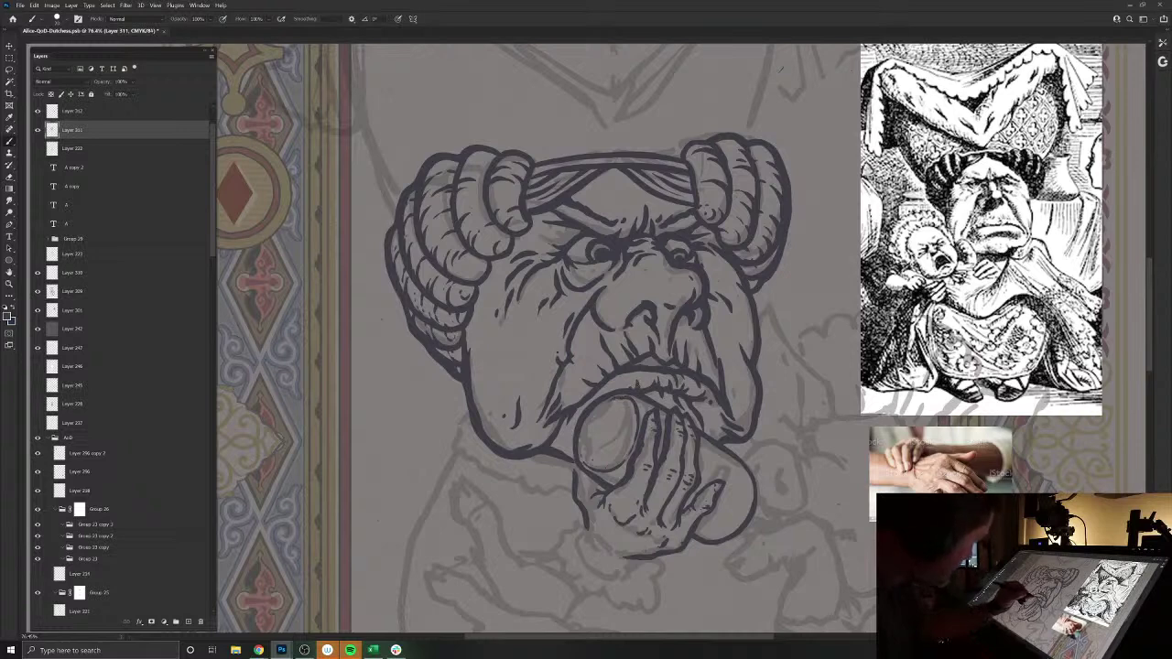
left_click_drag(584, 428, 580, 445)
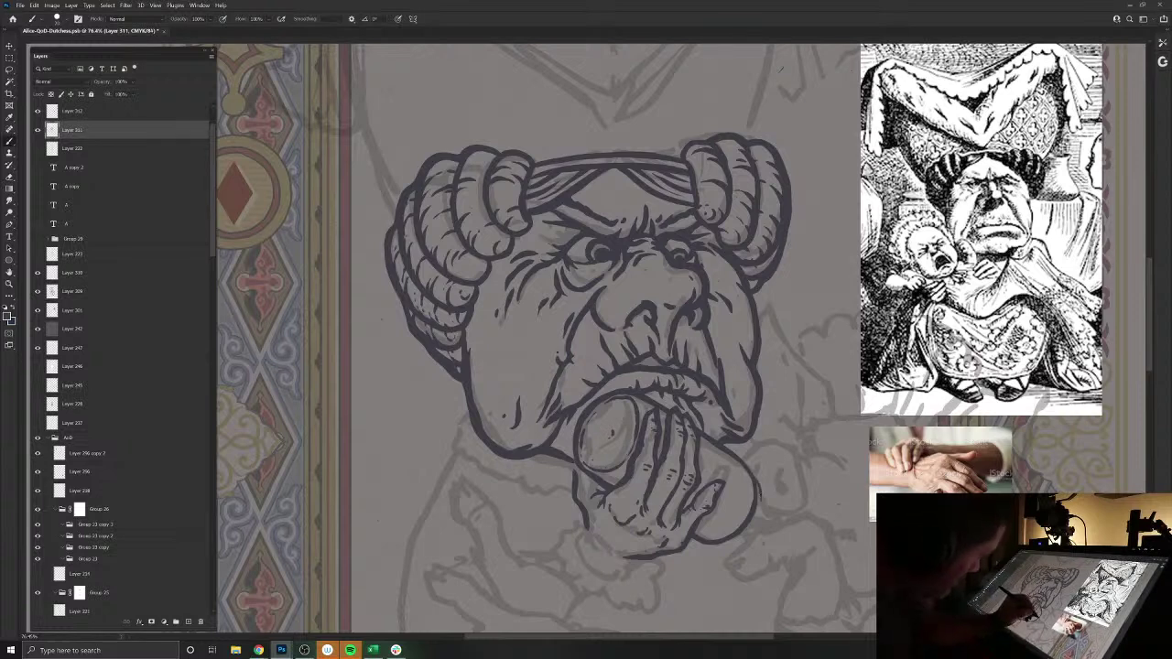
left_click_drag(756, 521, 748, 534)
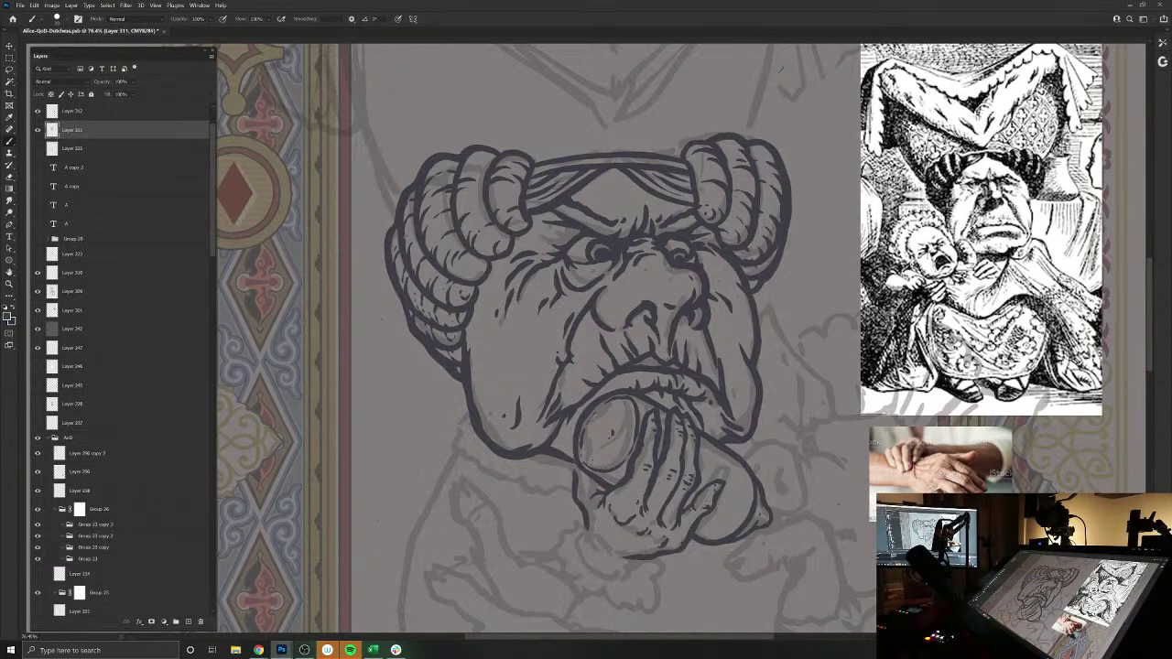
mouse_move(569, 439)
left_mouse_down()
mouse_move(575, 458)
mouse_move(562, 443)
mouse_move(575, 435)
left_mouse_up()
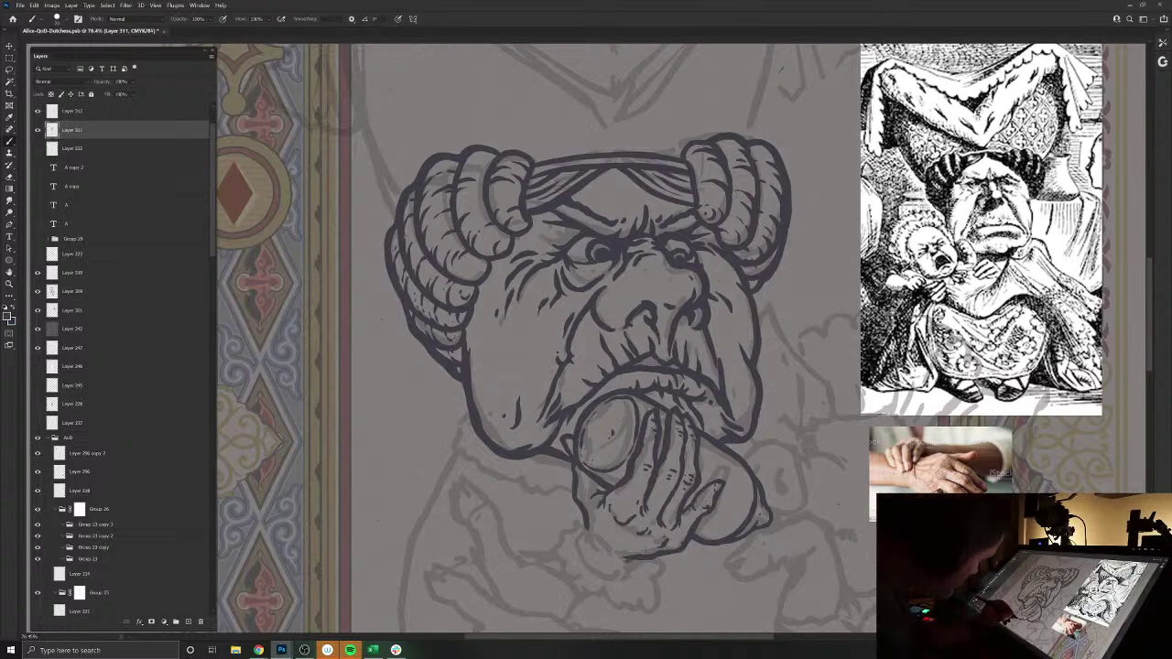
- Ink the wrist lines below the hand and the scalloped outline of the ruffled cuff around them
left_click_drag(630, 558, 623, 565)
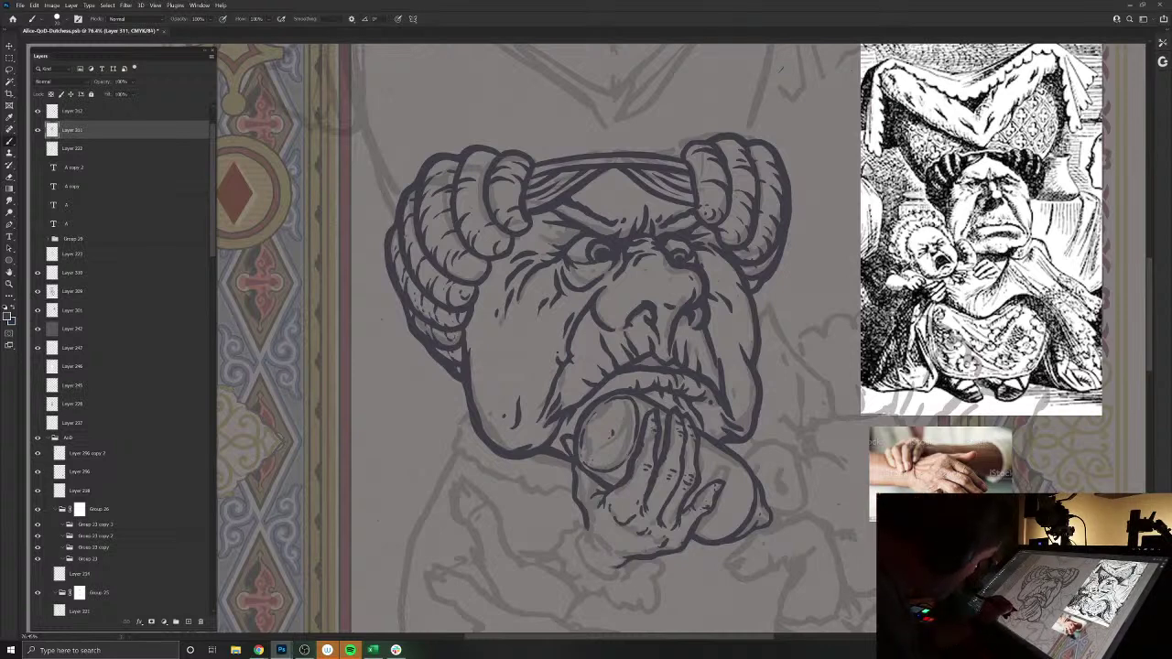
left_click_drag(586, 528, 586, 544)
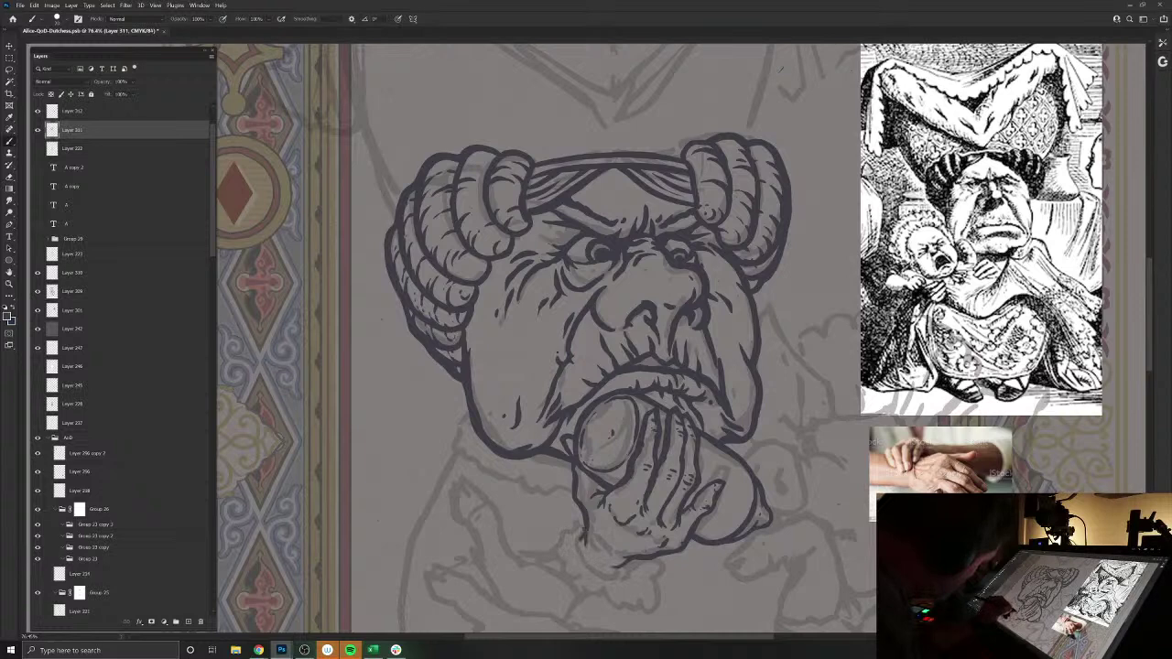
mouse_move(619, 572)
left_mouse_down()
mouse_move(583, 565)
mouse_move(579, 546)
left_mouse_up()
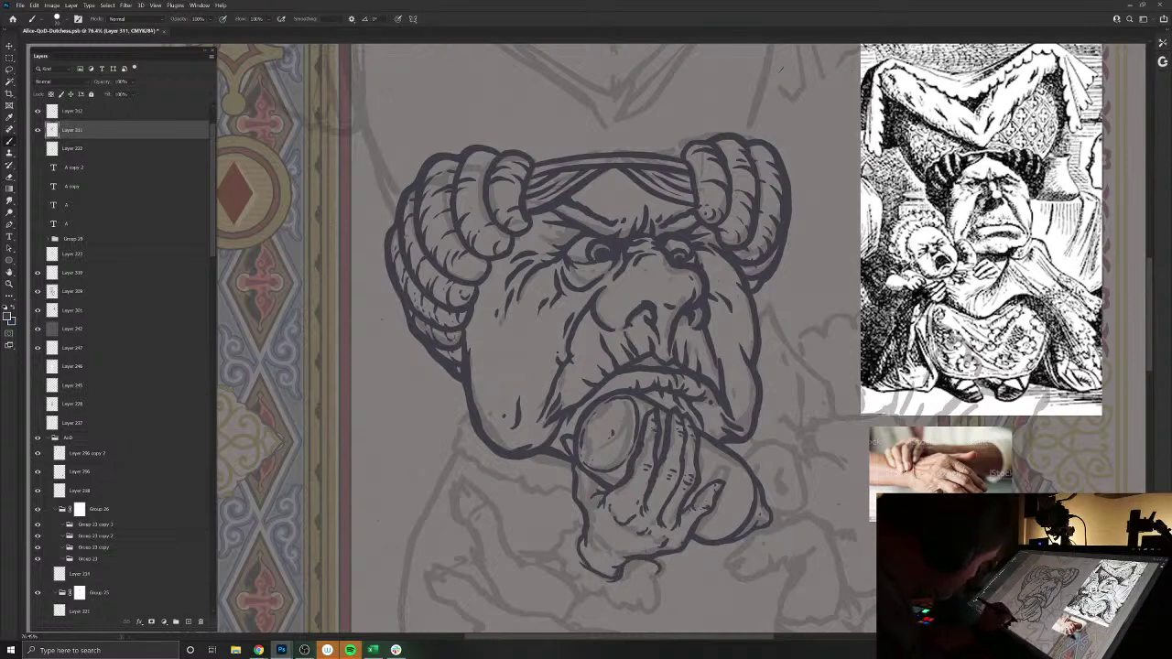
mouse_move(656, 576)
left_mouse_down()
mouse_move(647, 607)
mouse_move(617, 599)
left_mouse_up()
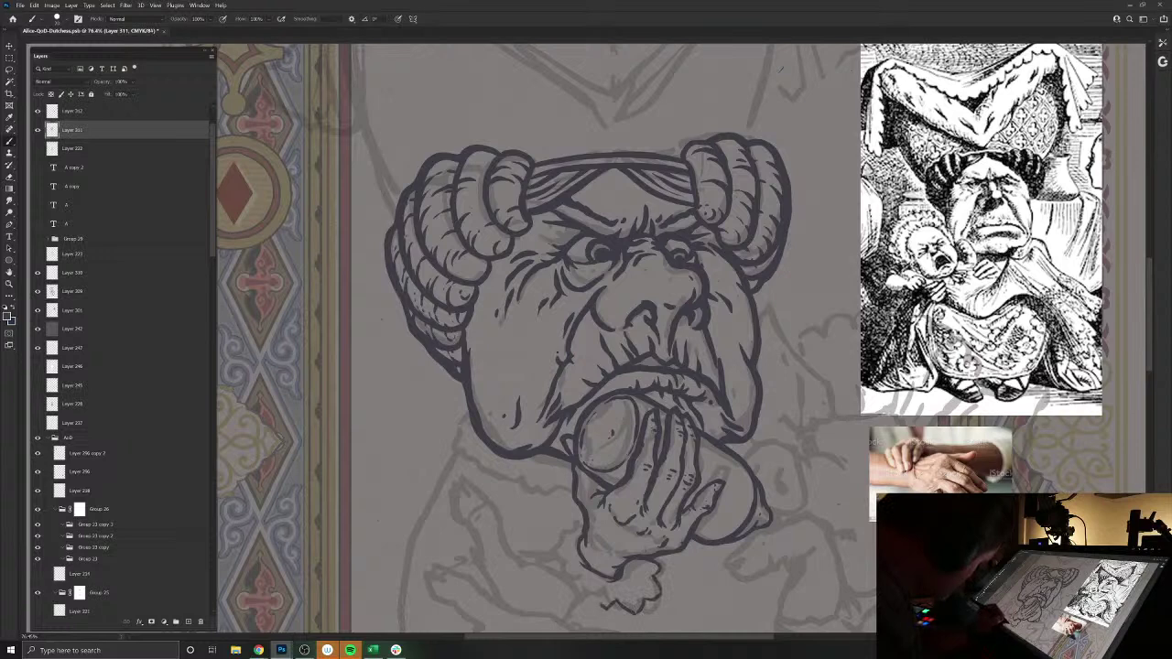
mouse_move(575, 591)
left_mouse_down()
mouse_move(552, 553)
mouse_move(575, 526)
left_mouse_up()
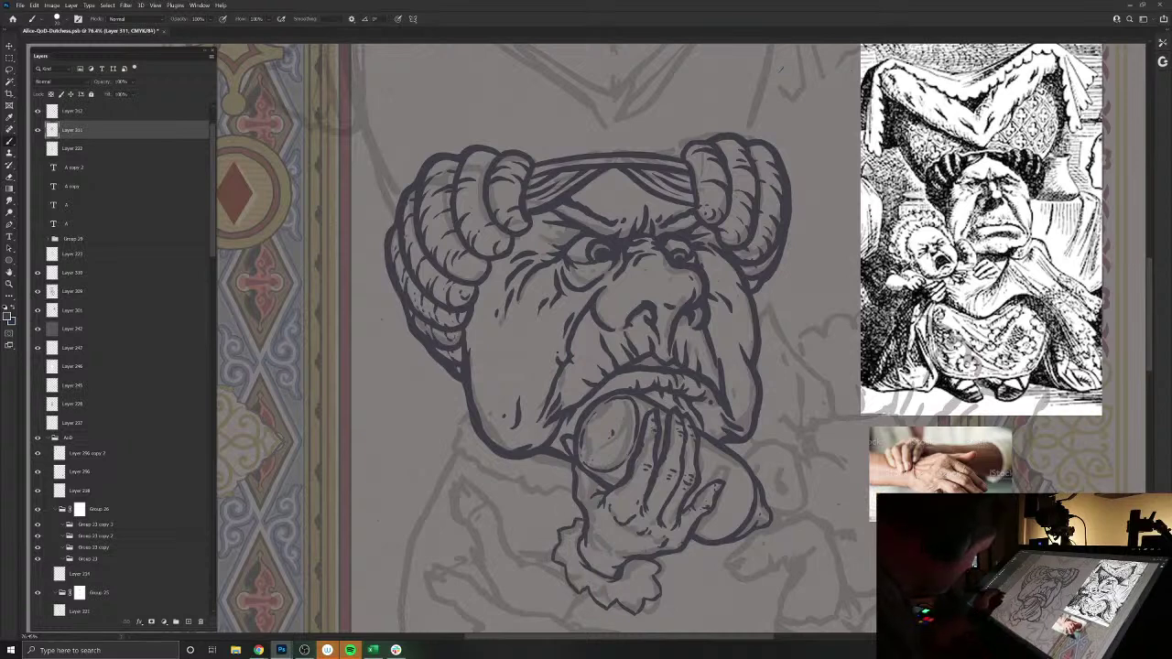
- Ink the fold lines inside the cuff's ruffle and thicken its lower outer contour
left_click_drag(503, 593, 513, 507)
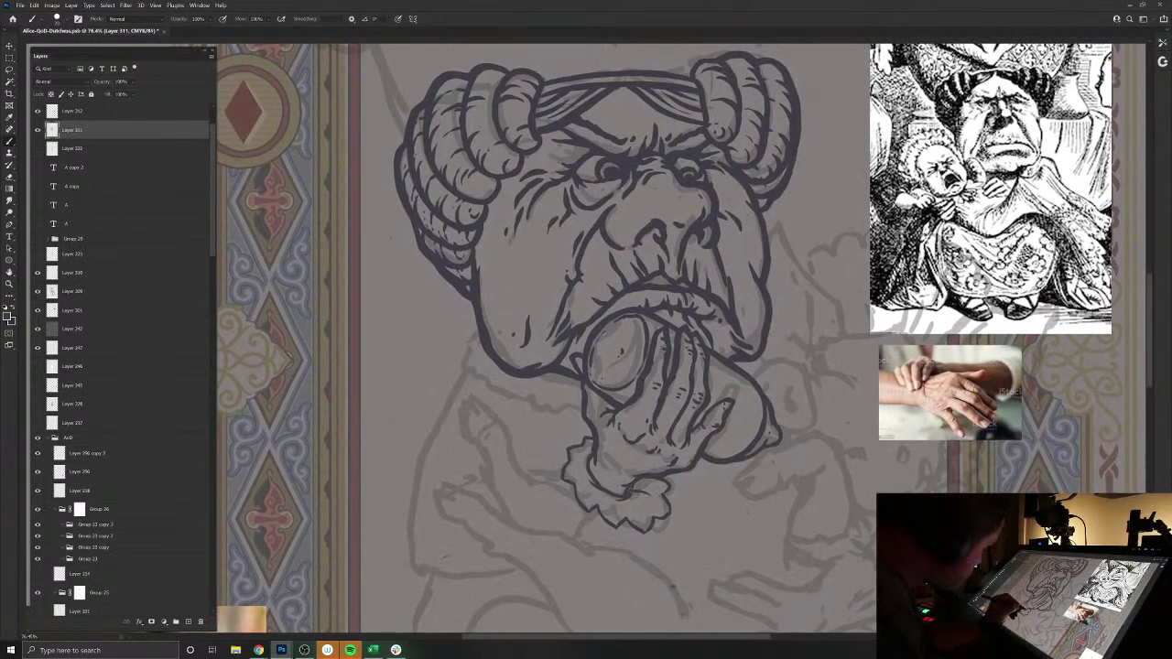
left_click_drag(639, 500, 648, 511)
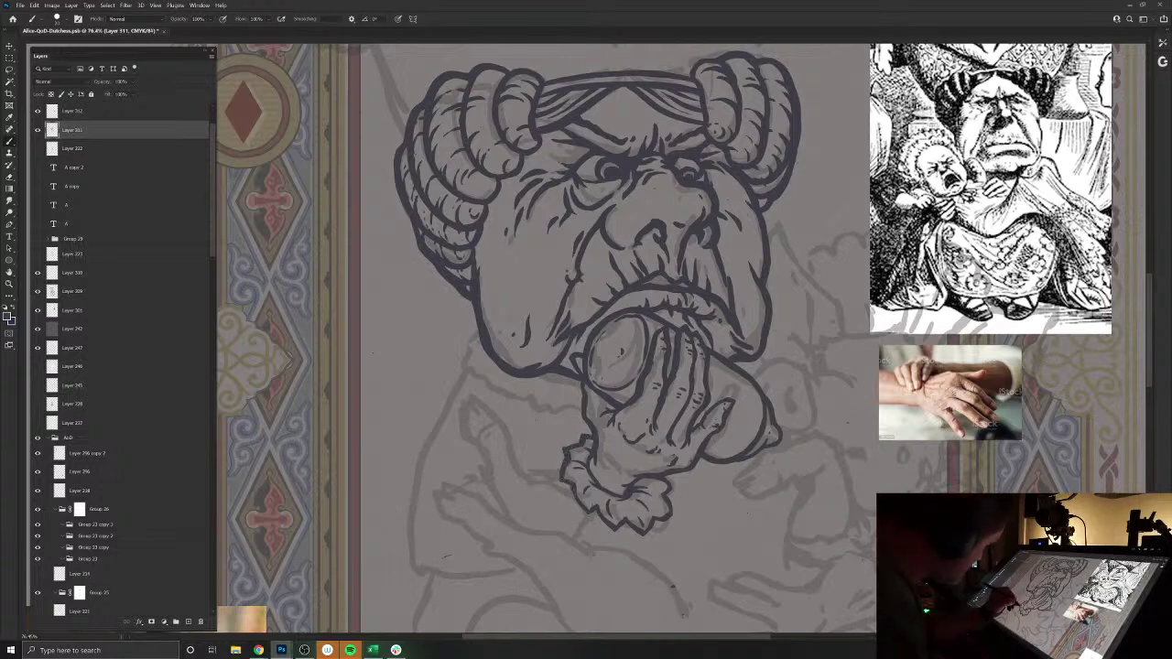
left_click_drag(593, 511, 644, 535)
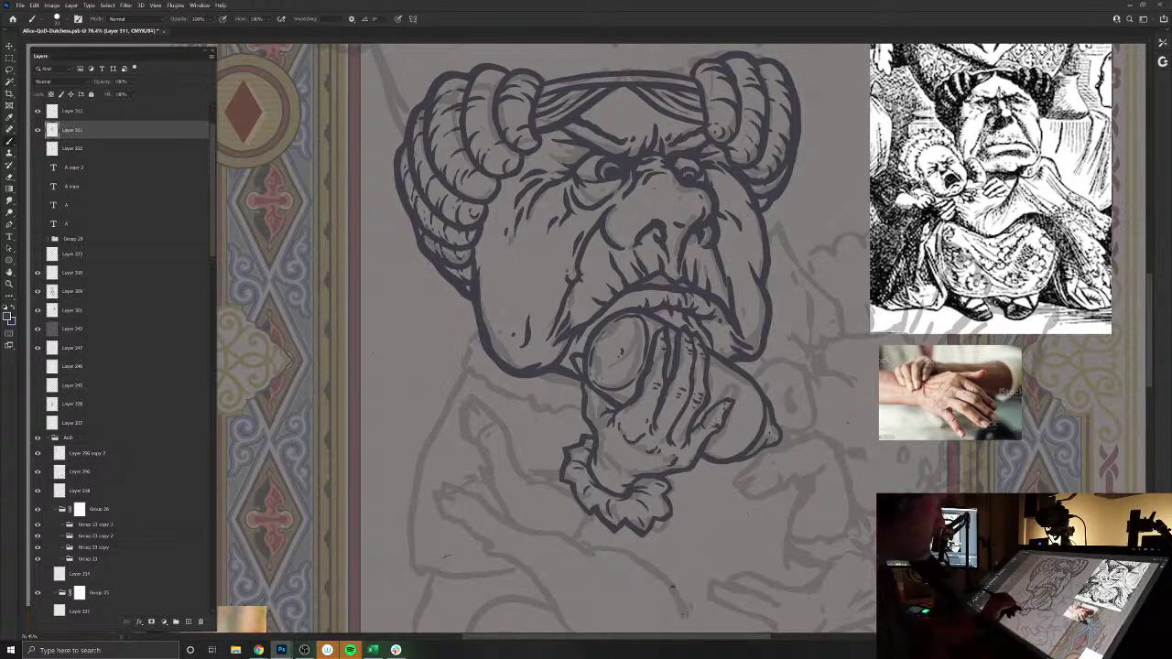
left_click(496, 479, "ctrl+alt")
left_click(496, 480, "ctrl+alt")
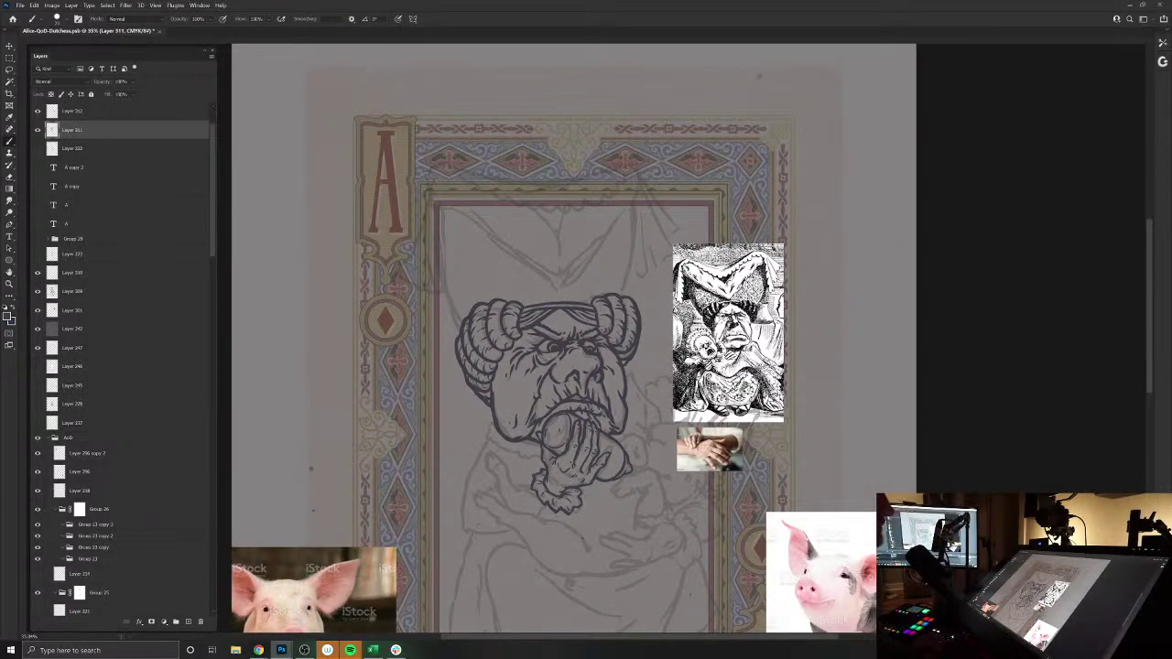
left_click_drag(579, 446, 550, 344)
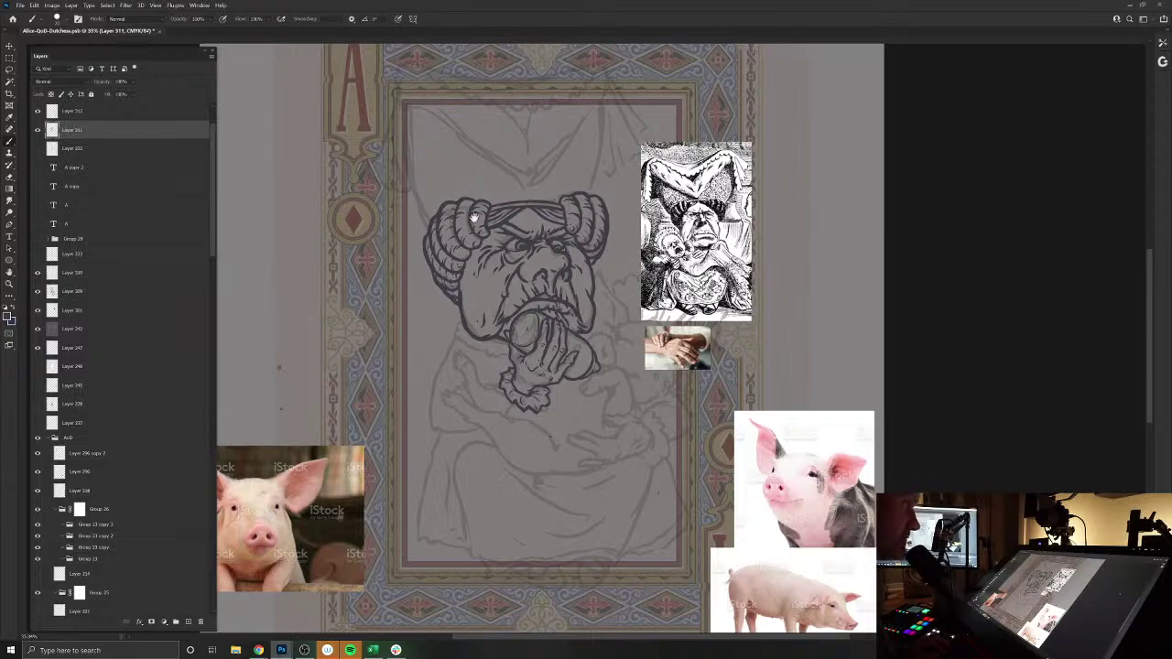
mouse_move(502, 213)
left_mouse_down()
mouse_move(583, 220)
mouse_move(513, 227)
left_mouse_up()
scroll(512, 227, "up", 2)
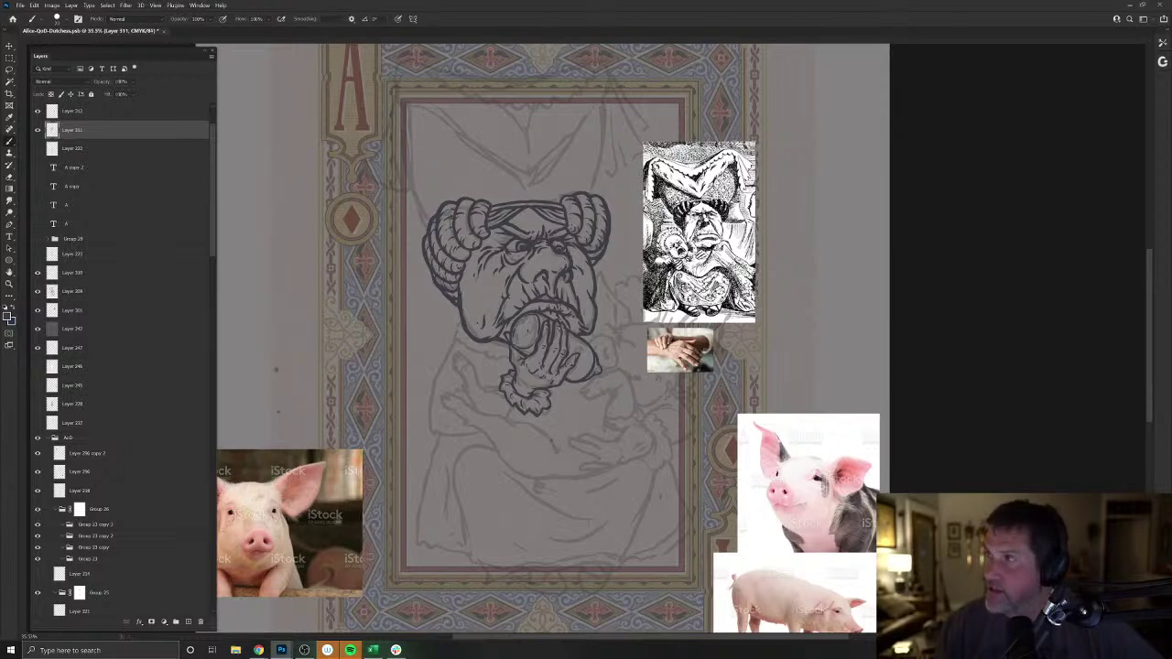
key("alt+Tab")
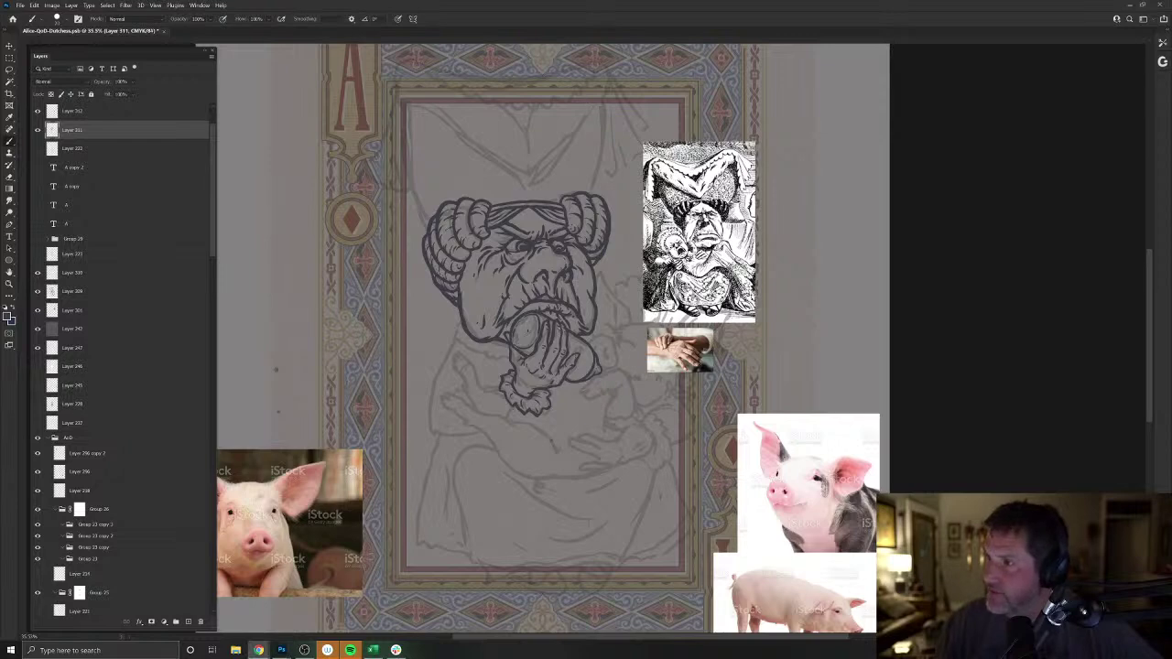